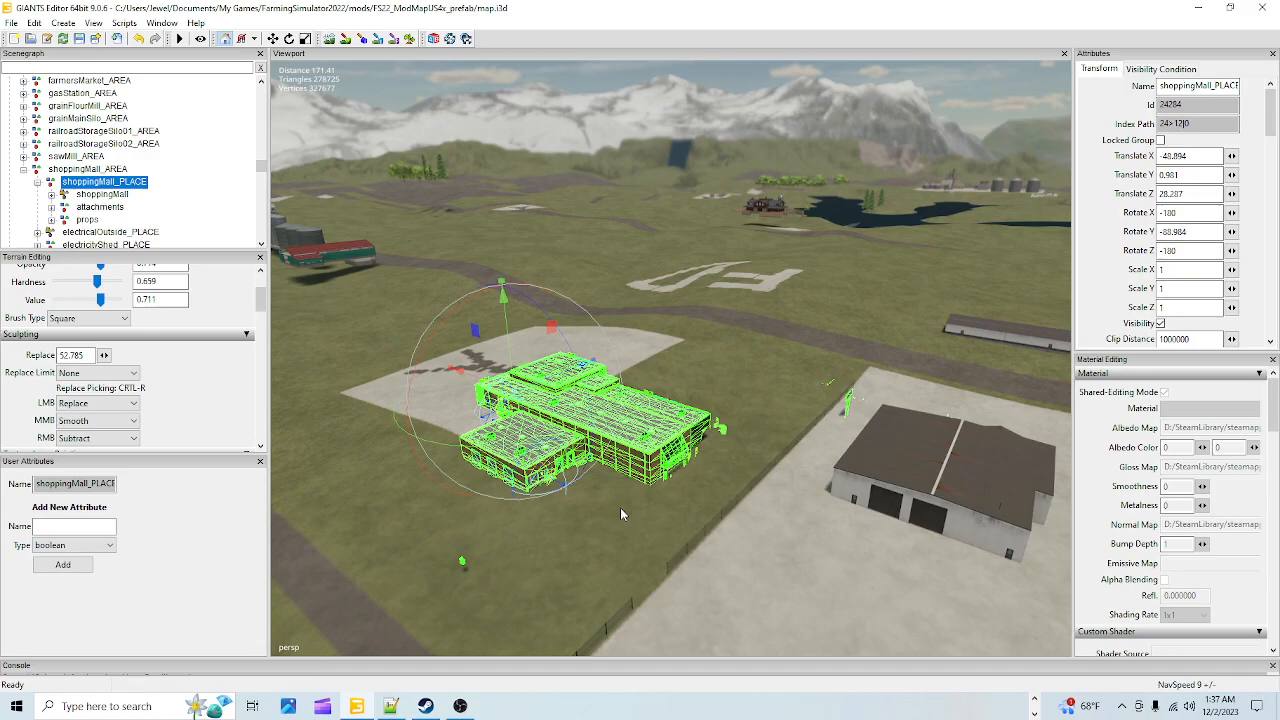
Inspect the shopping mall, the neighbouring fenced concrete lot and the ground behind the building
right_click_drag(725, 472, 675, 501)
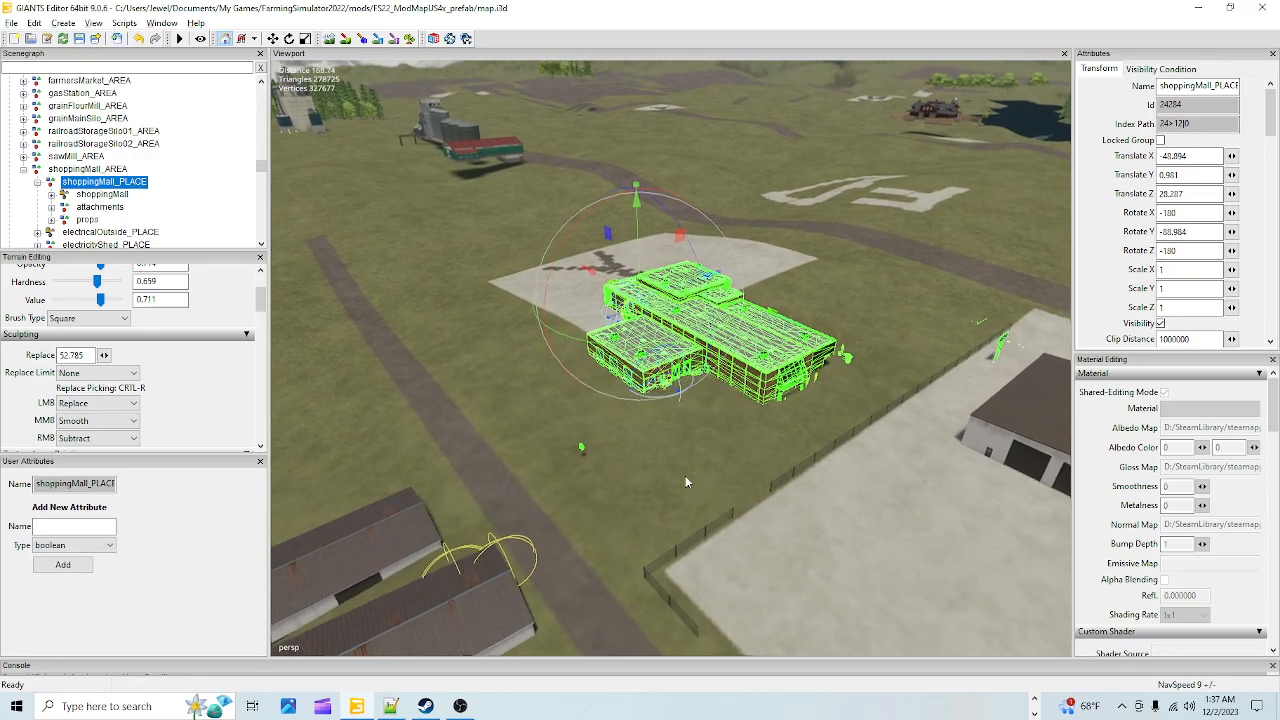
scroll(843, 206, "up", 3)
scroll(839, 247, "up", 1)
right_click_drag(839, 247, 758, 479)
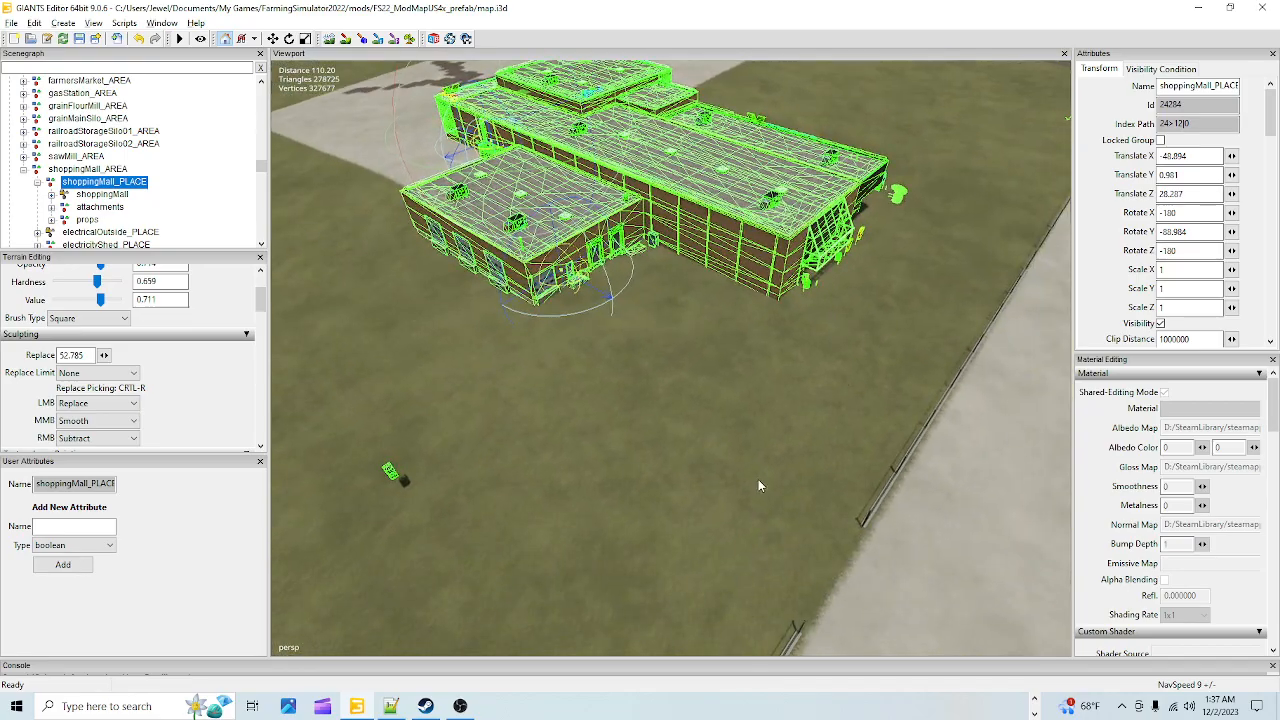
scroll(758, 479, "up", 5)
right_click_drag(889, 263, 741, 231)
right_click_drag(923, 246, 530, 212)
right_click_drag(879, 581, 840, 551)
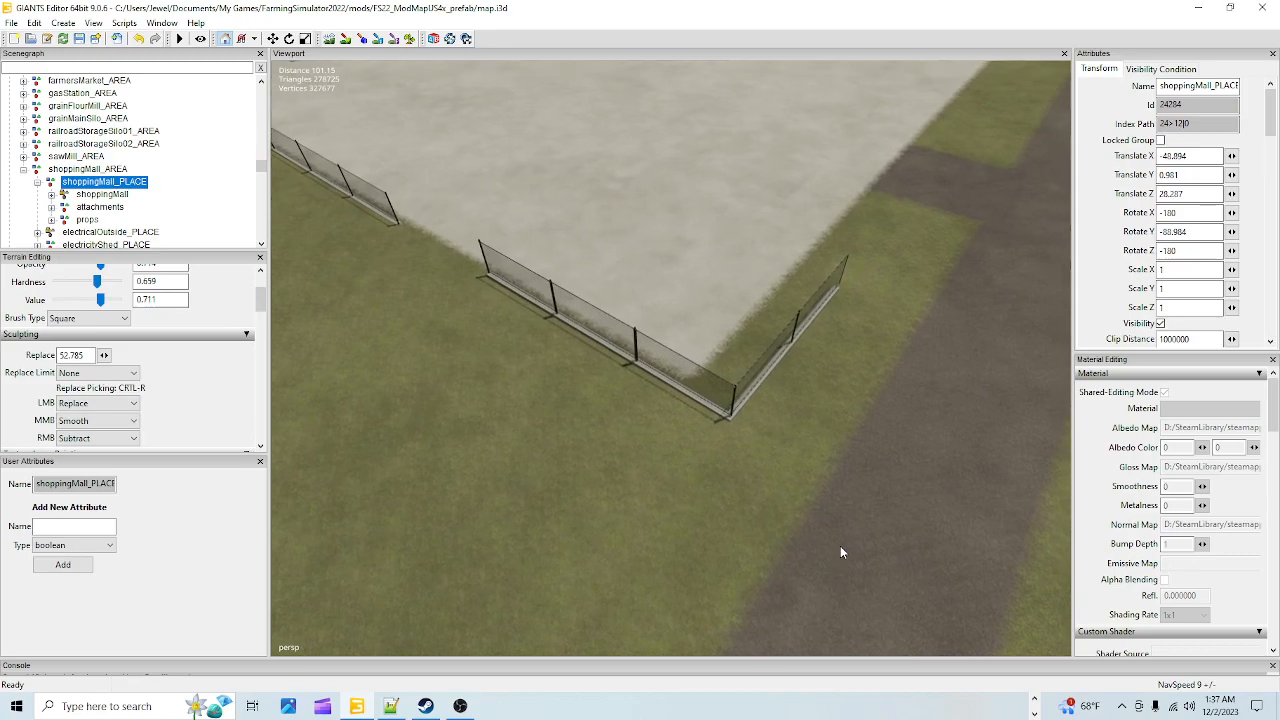
right_click_drag(587, 412, 627, 387)
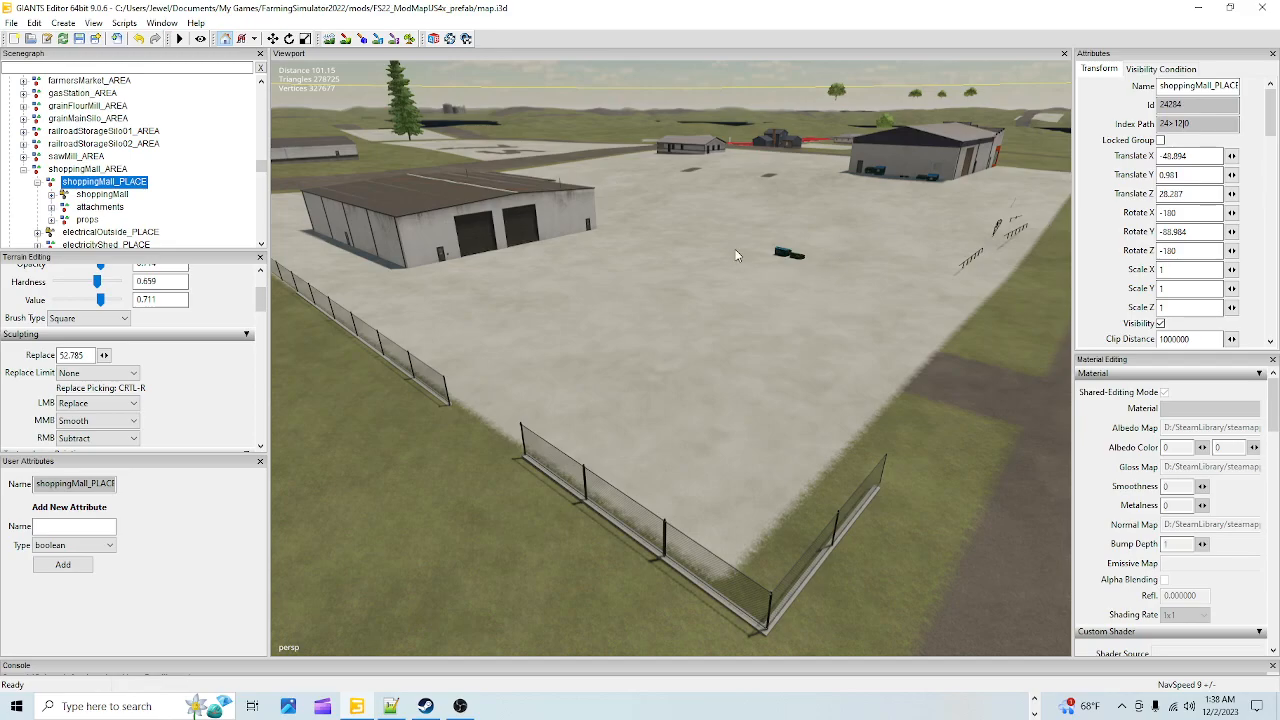
right_click_drag(617, 376, 511, 337)
scroll(799, 198, "up", 5)
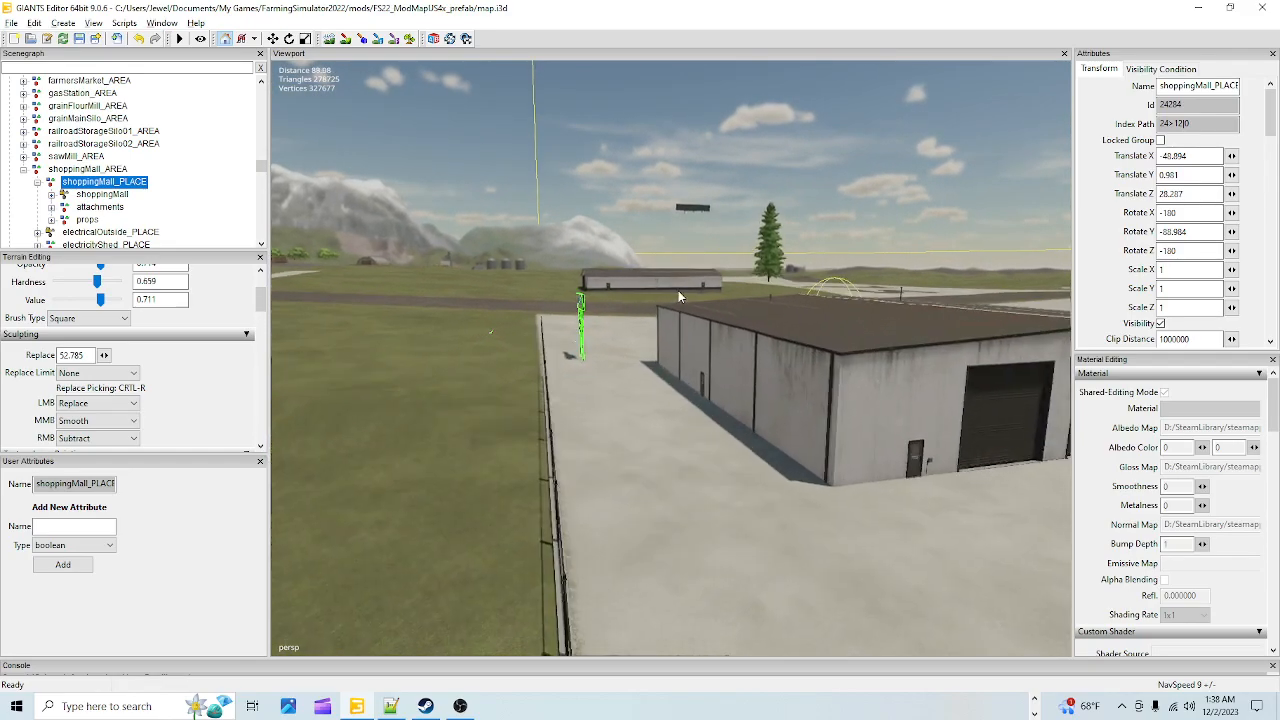
right_click_drag(606, 387, 502, 423)
right_click_drag(745, 348, 586, 375)
right_click_drag(572, 455, 626, 393)
right_click_drag(558, 483, 486, 448)
right_click_drag(538, 409, 607, 385)
Sample a terrain height of 52.22 beside the mall's ground hatch and flatten the mound around the hatch and cabinet to it
scroll(555, 378, "up", 5)
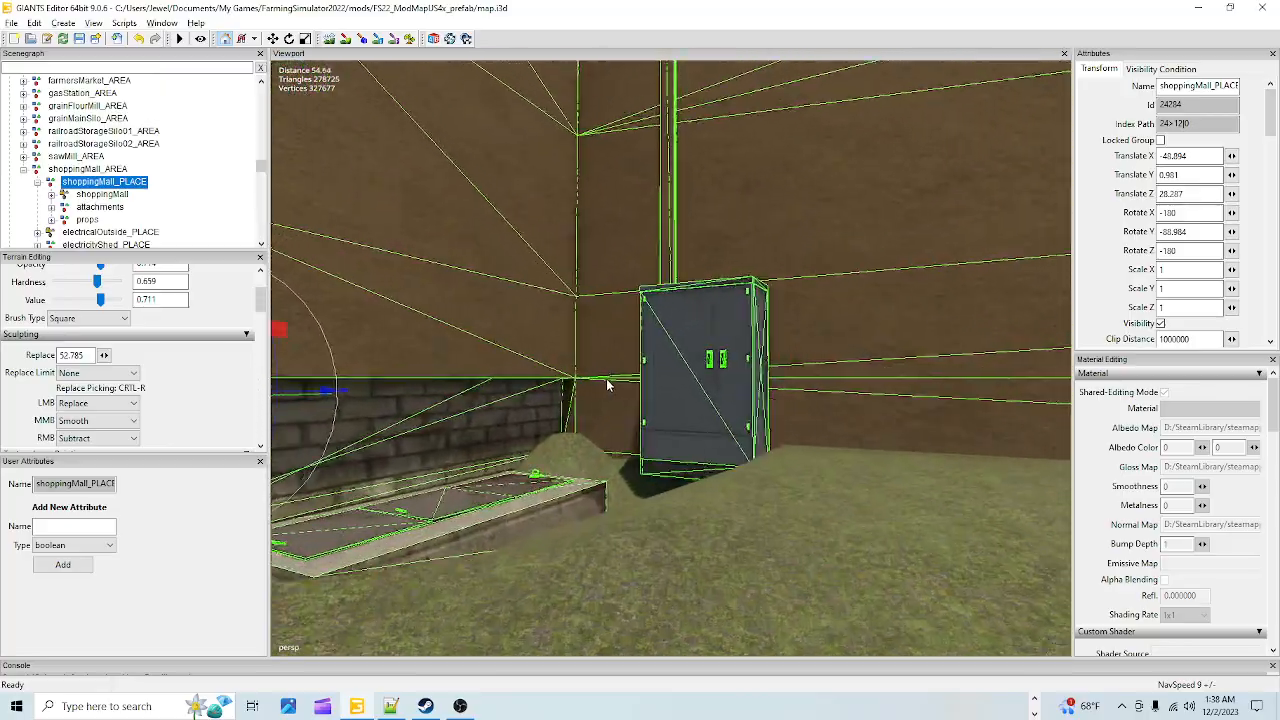
left_click_drag(607, 385, 583, 437, "alt")
scroll(580, 420, "up", 6)
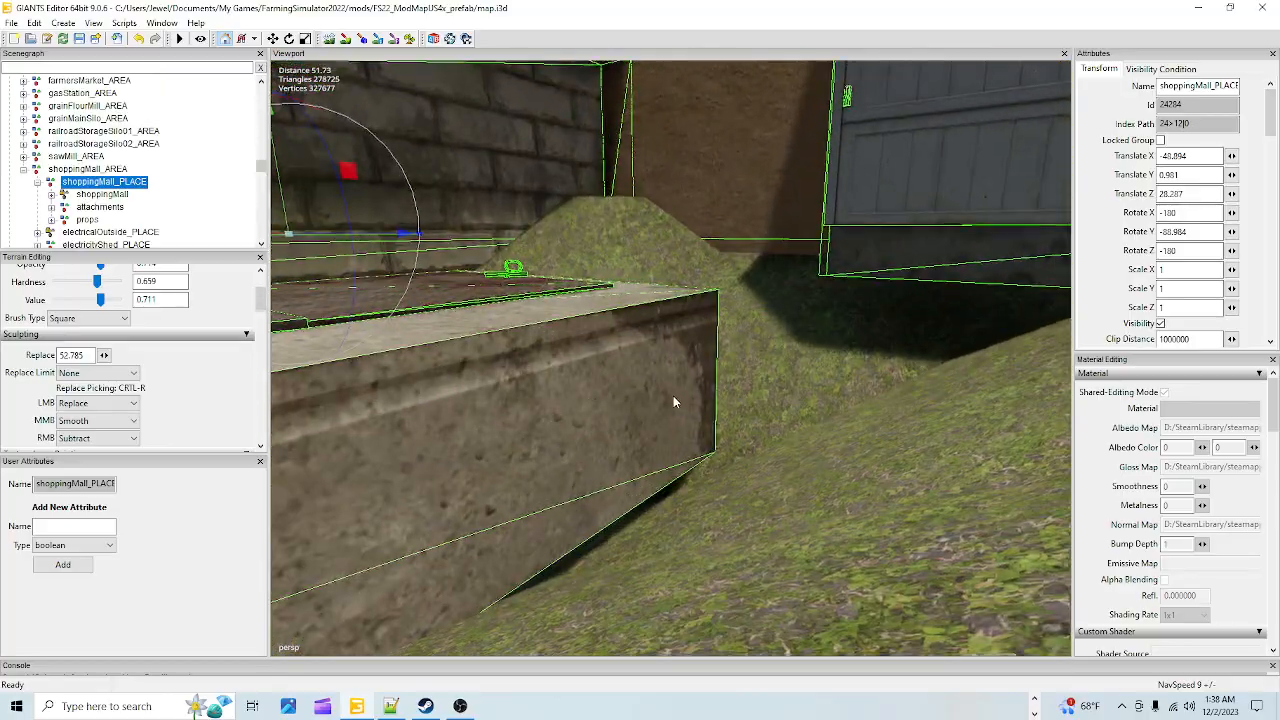
scroll(591, 455, "down", 6)
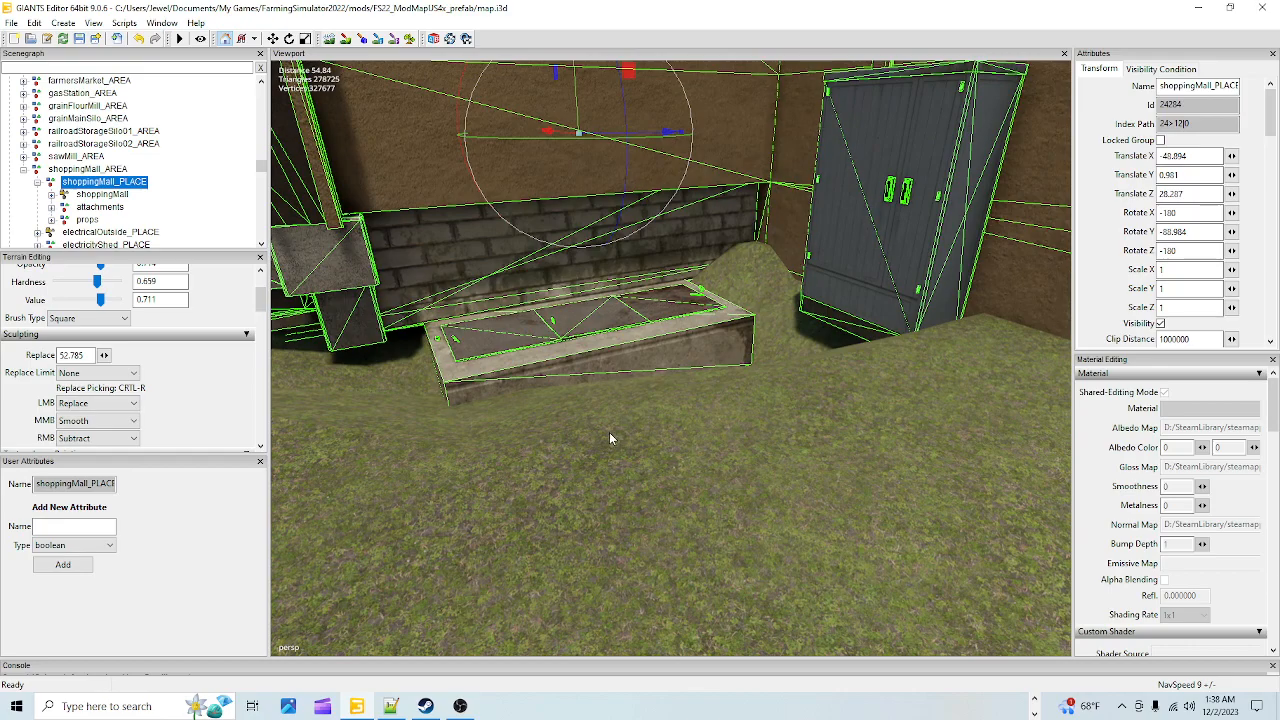
left_click_drag(457, 400, 517, 354, "alt")
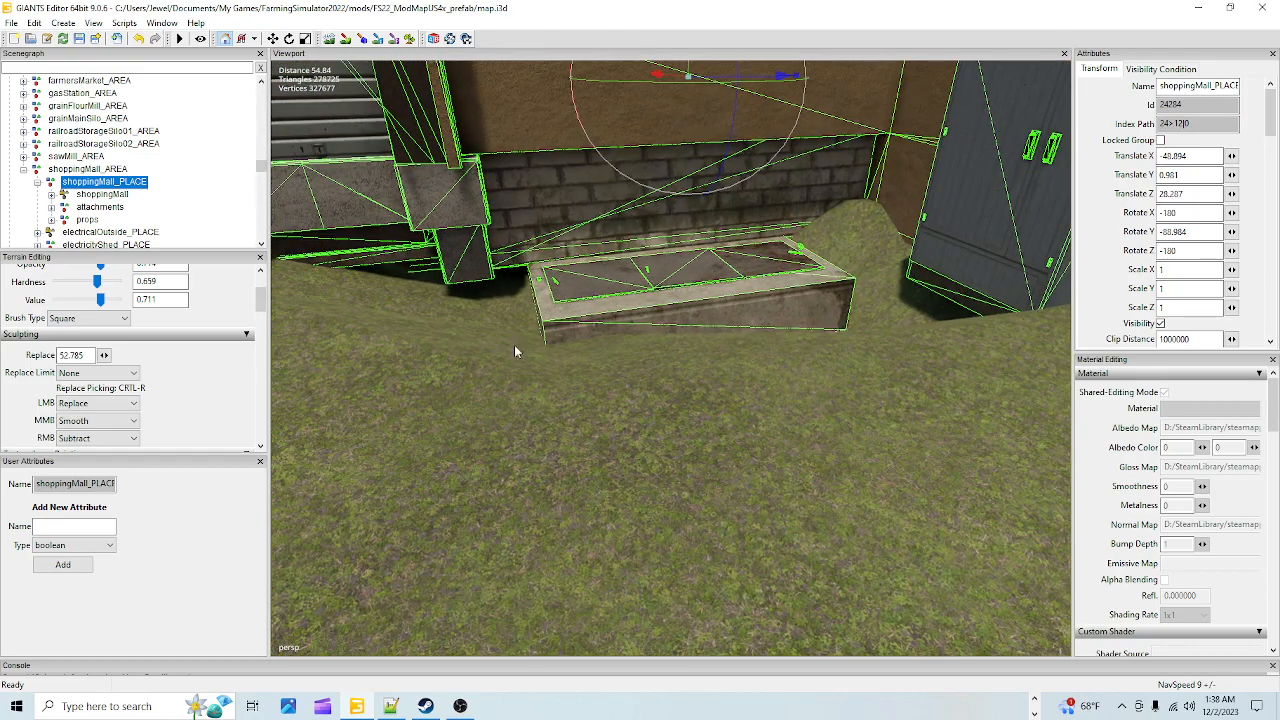
left_click(330, 38)
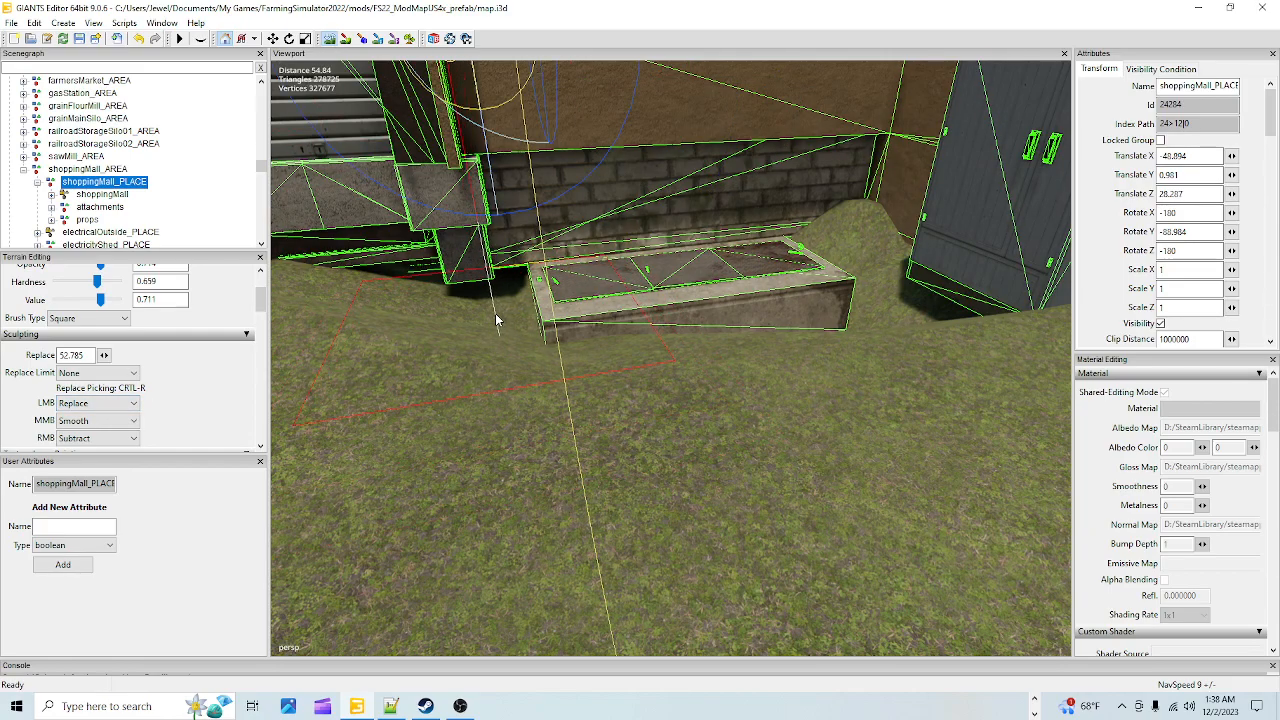
key("ctrl+r")
mouse_move(605, 360)
left_mouse_down()
mouse_move(613, 343)
mouse_move(581, 354)
mouse_move(607, 346)
left_mouse_up()
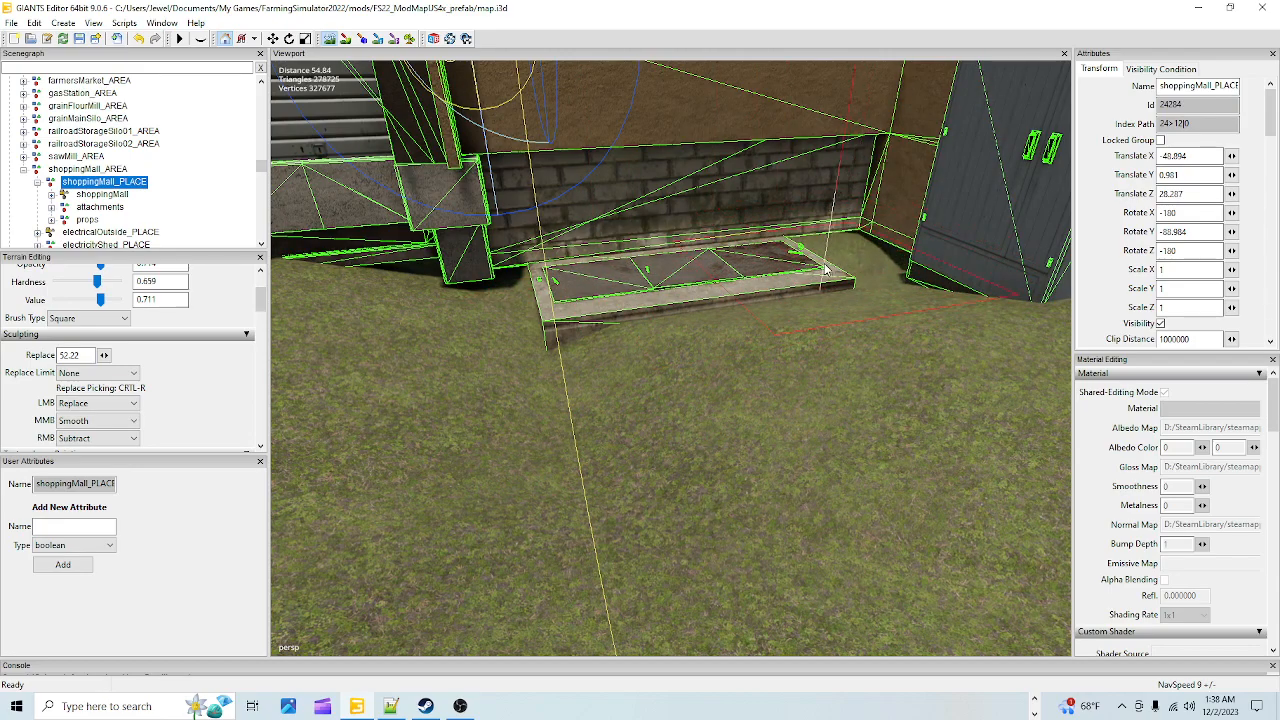
mouse_move(840, 272)
left_mouse_down()
mouse_move(828, 285)
mouse_move(850, 290)
left_mouse_up()
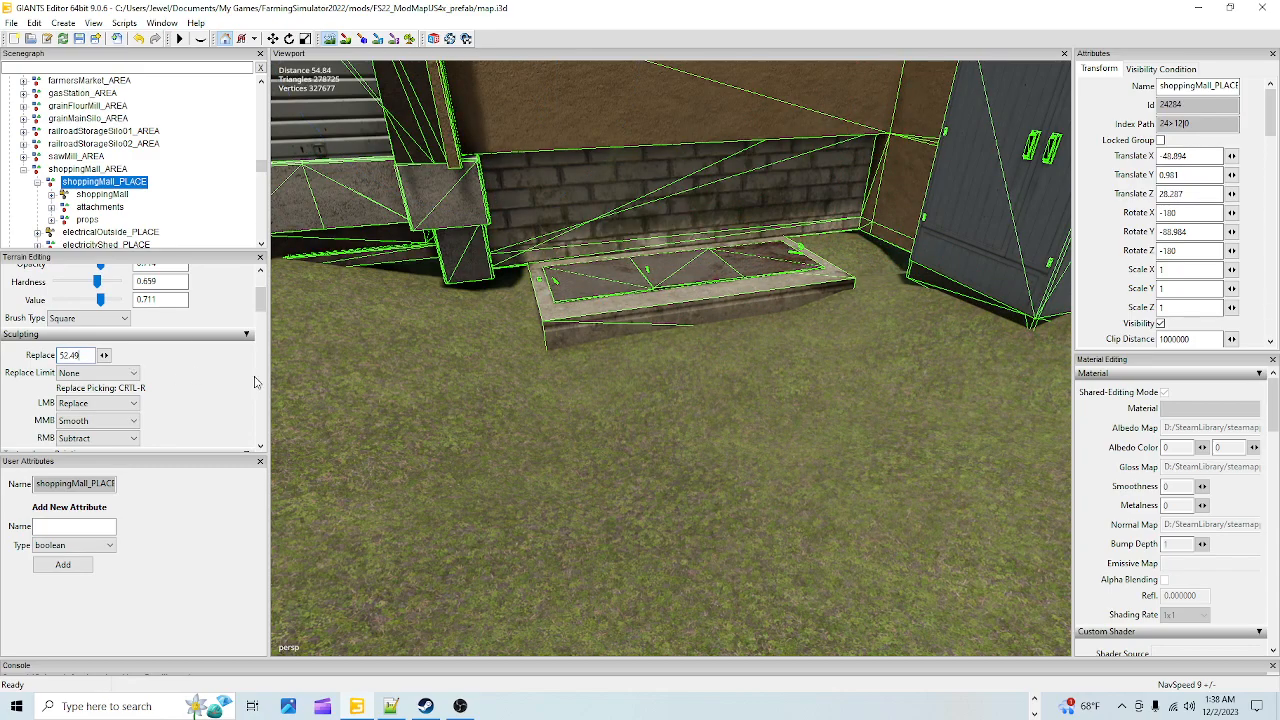
Set the sculpting replace height to 52.49 and raise the terrain around the ground hatch
mouse_move(530, 342)
left_mouse_down()
mouse_move(600, 303)
mouse_move(737, 275)
mouse_move(728, 292)
left_mouse_up()
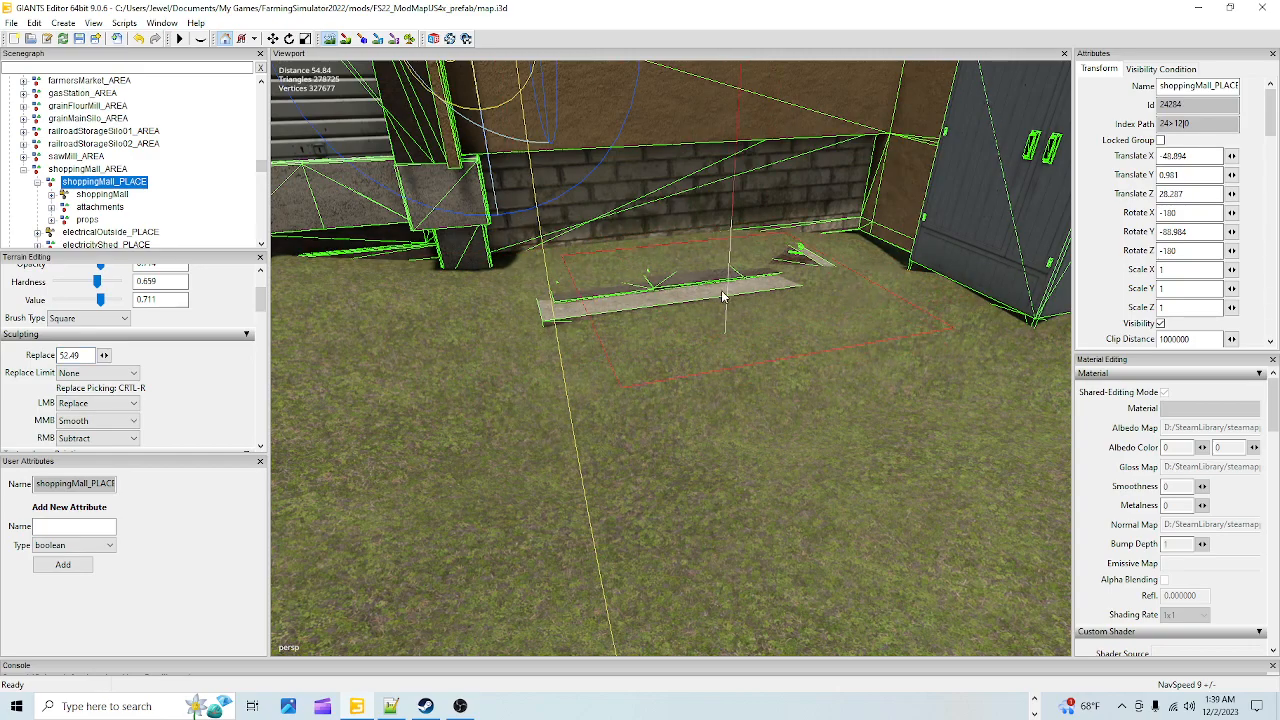
left_click_drag(645, 337, 670, 412)
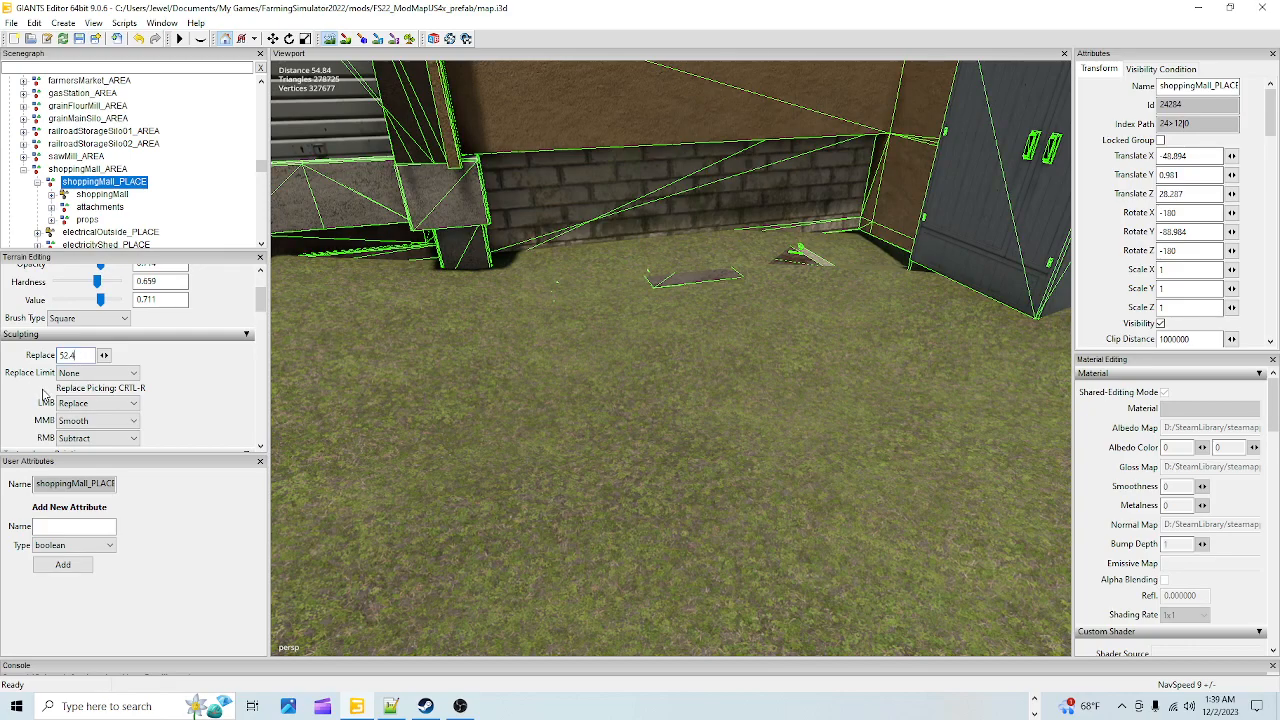
Level the terrain around the hatch with replace heights of 52.45 and 52.47, settle on 52.45, and leave sculpting mode
left_click(716, 276)
mouse_move(687, 290)
left_mouse_down()
mouse_move(594, 295)
mouse_move(828, 263)
mouse_move(866, 293)
mouse_move(960, 286)
mouse_move(975, 265)
mouse_move(972, 296)
left_mouse_up()
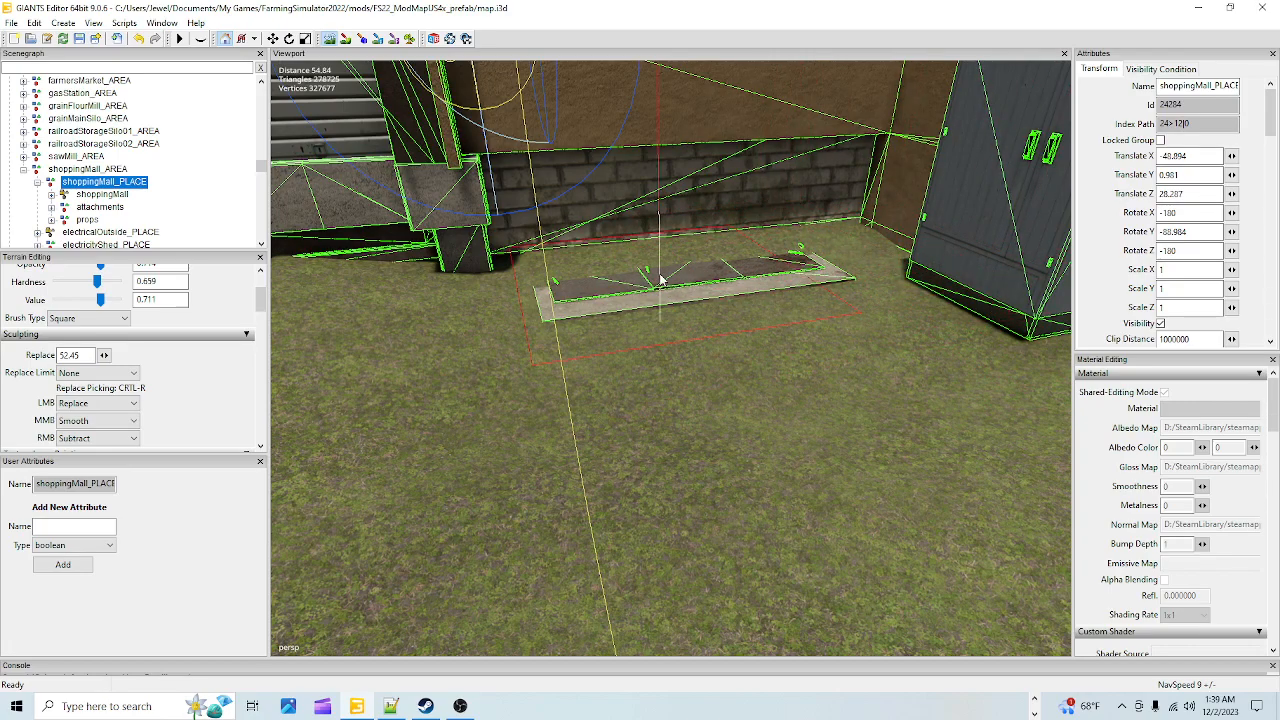
mouse_move(595, 255)
left_mouse_down()
mouse_move(720, 200)
mouse_move(795, 200)
mouse_move(663, 215)
left_mouse_up()
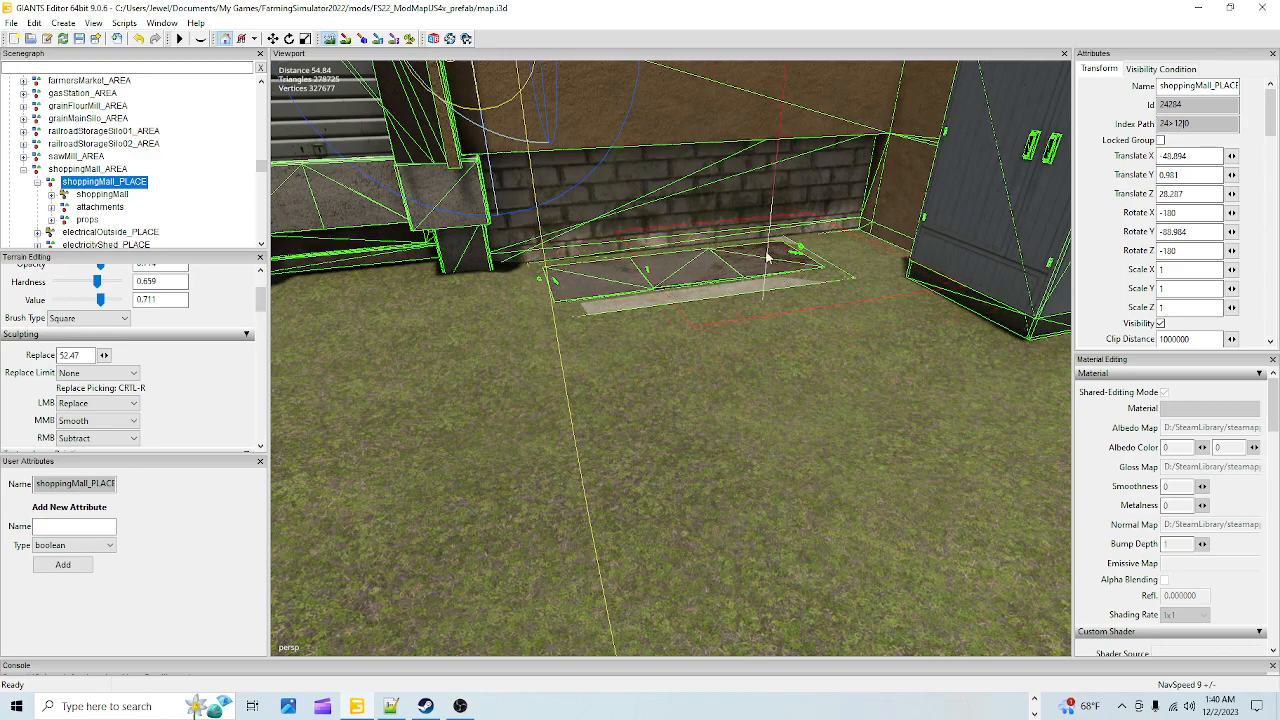
left_click_drag(851, 263, 949, 334)
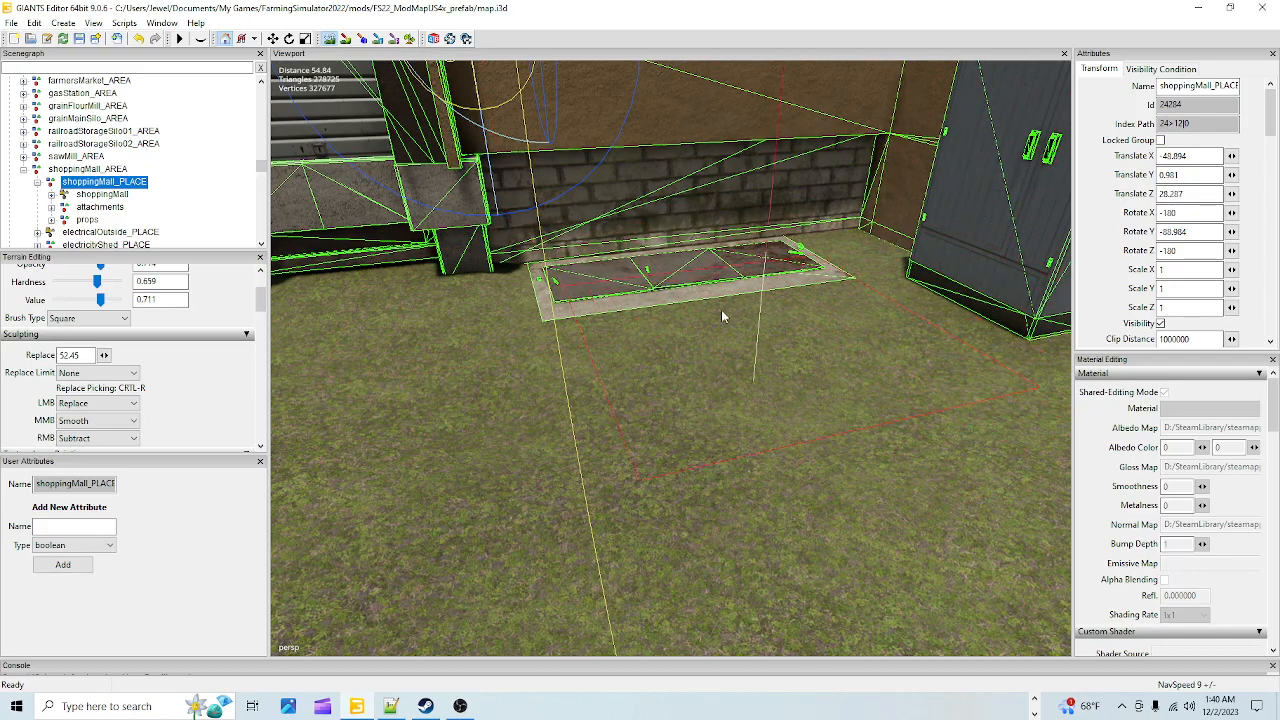
left_click(331, 39)
Examine the levelled ground around the hatch and cabinet and along the mall's rear and side walls
mouse_move(448, 300)
left_mouse_down("alt")
mouse_move(539, 311)
mouse_move(615, 264)
left_mouse_up("alt")
scroll(546, 292, "up", 3)
left_click_drag(460, 389, 280, 374, "alt")
scroll(474, 371, "up", 2)
left_click_drag(454, 330, 570, 378, "alt")
scroll(627, 352, "down", 3)
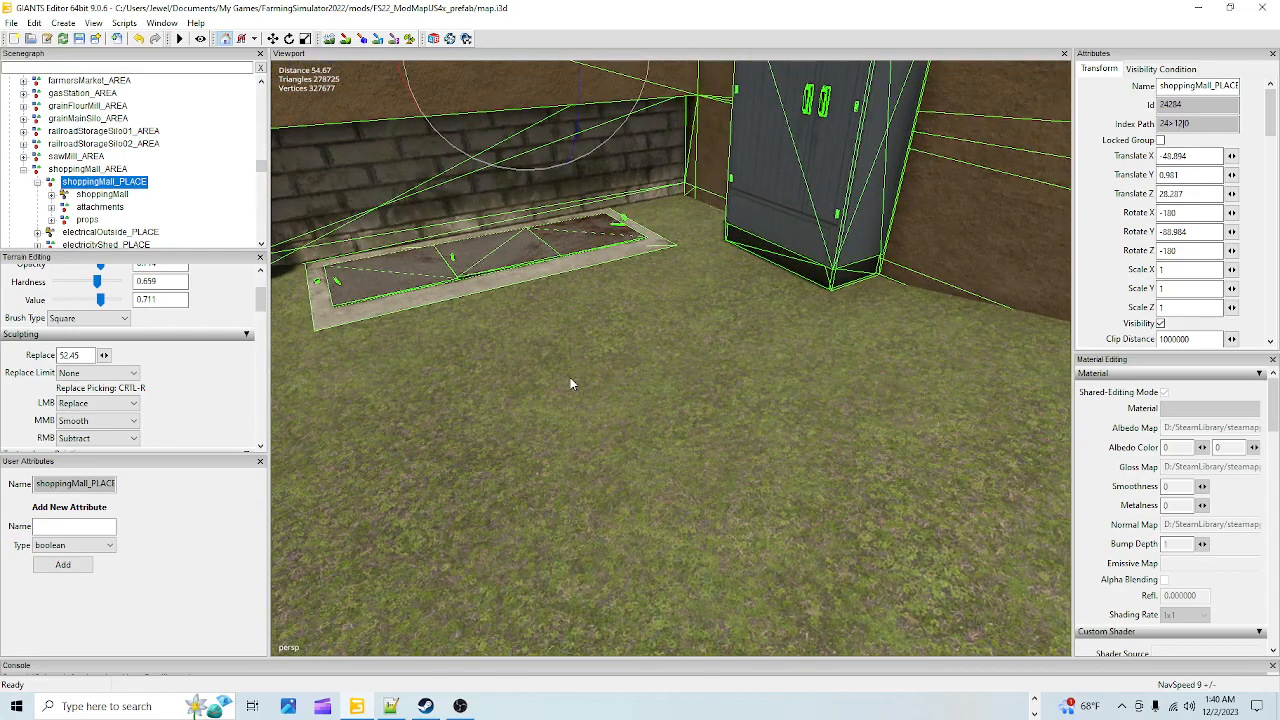
left_click_drag(568, 377, 387, 372, "alt")
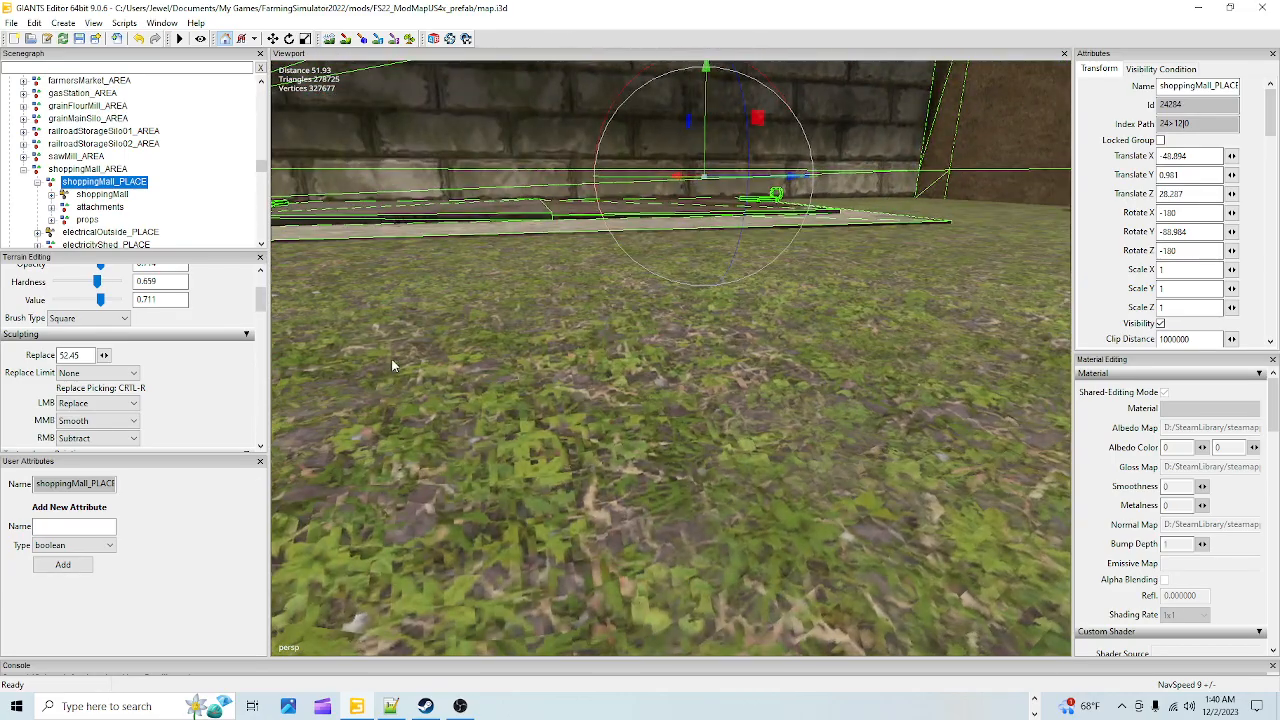
left_click_drag(412, 252, 620, 333, "alt")
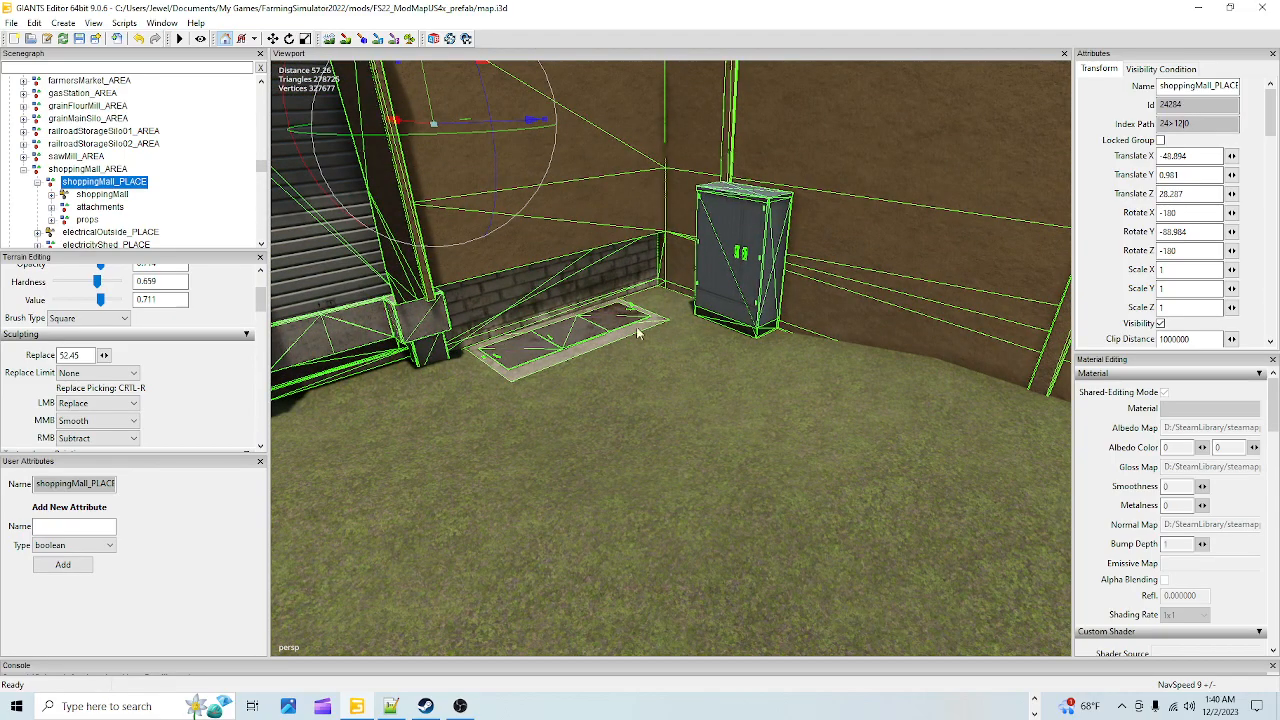
scroll(630, 336, "down", 5)
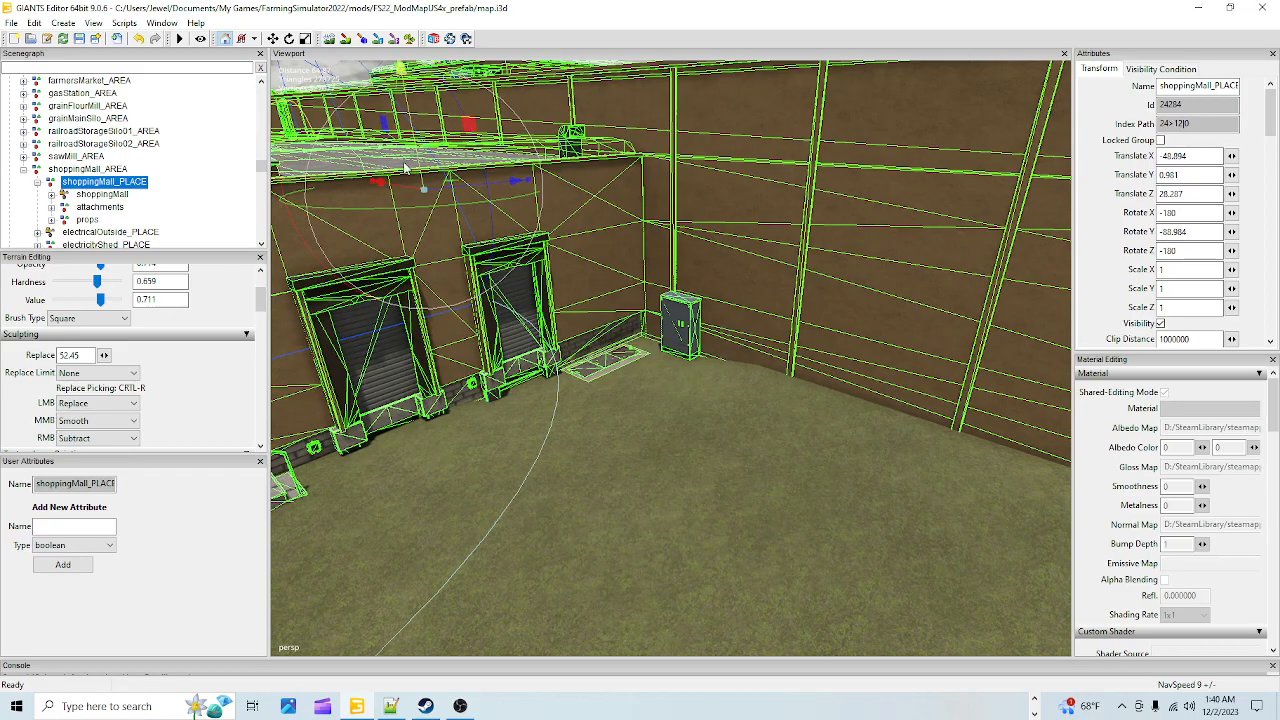
left_click_drag(400, 295, 569, 351, "alt")
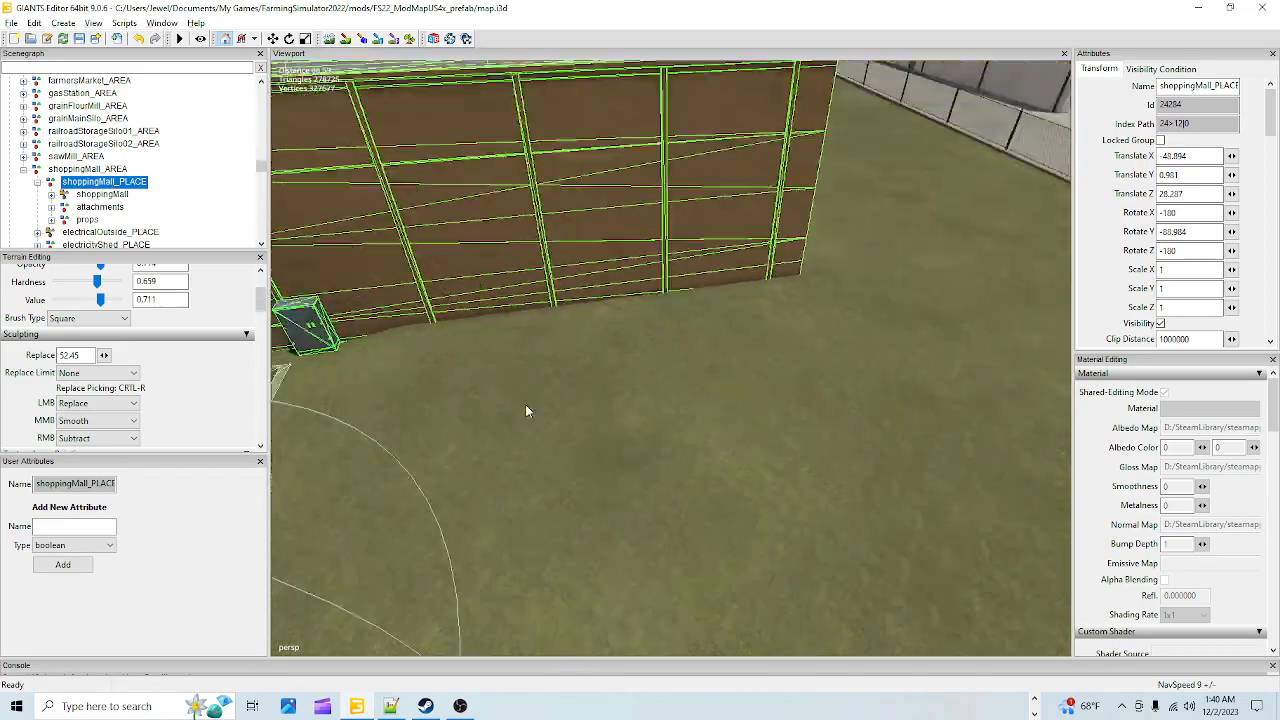
scroll(606, 381, "down", 5)
left_click_drag(643, 408, 463, 375, "alt")
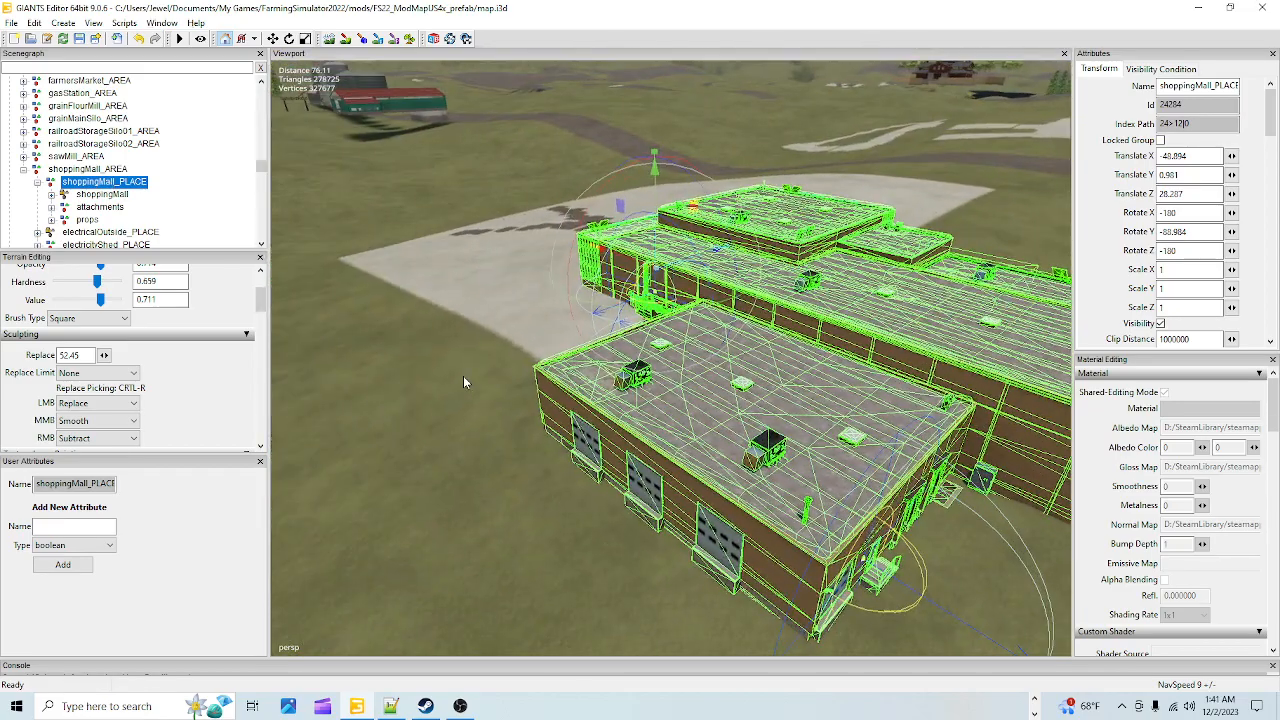
Lower the shoppingMall_PLACE group by setting its Translate Y to 0.95, checking against the base of the cabinet
left_click(114, 169)
left_click_drag(400, 330, 862, 454, "alt")
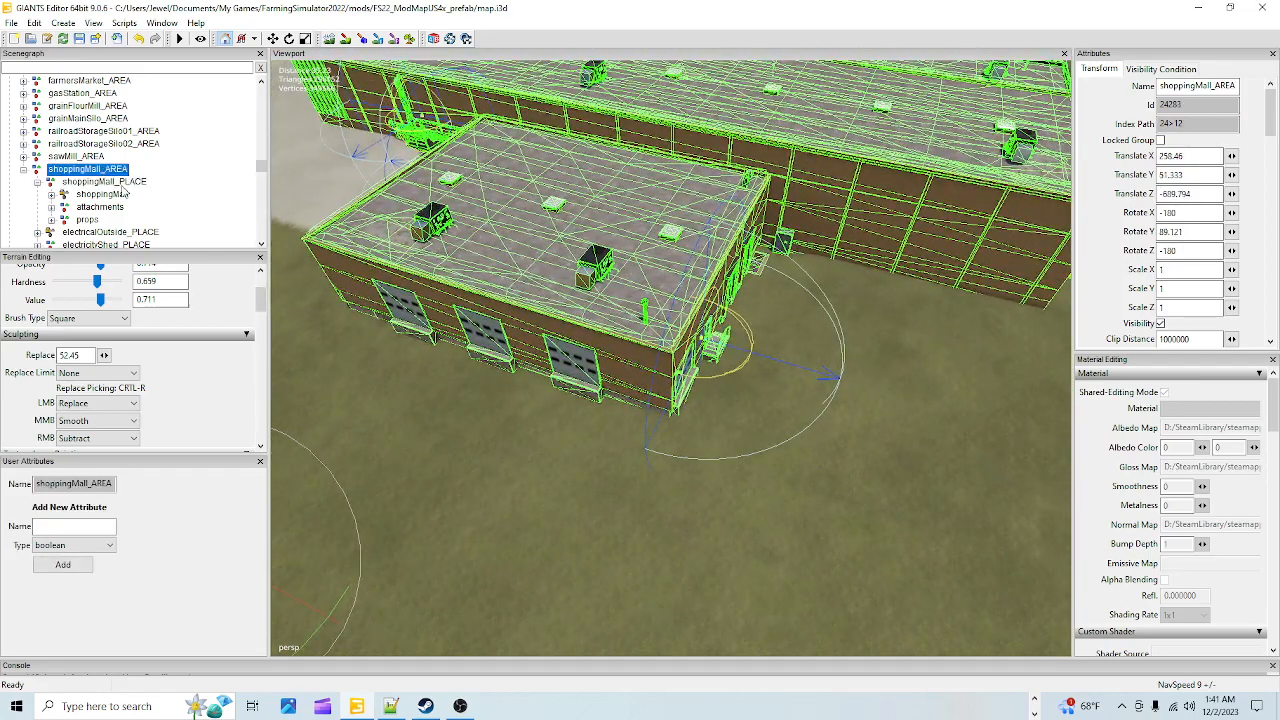
key("Down")
left_click_drag(582, 346, 715, 400, "alt")
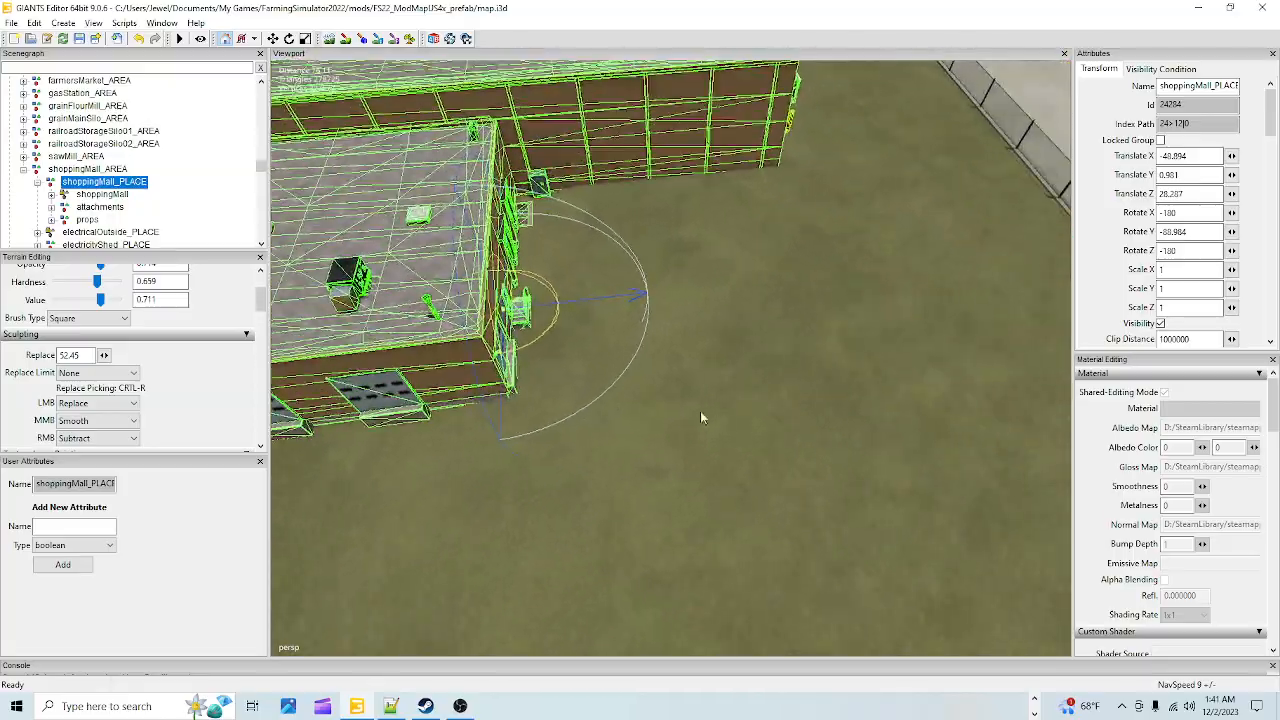
scroll(703, 255, "up", 3)
scroll(734, 294, "down", 1)
left_click_drag(734, 294, 767, 390, "alt")
scroll(785, 365, "up", 2)
left_click_drag(801, 339, 808, 371, "alt")
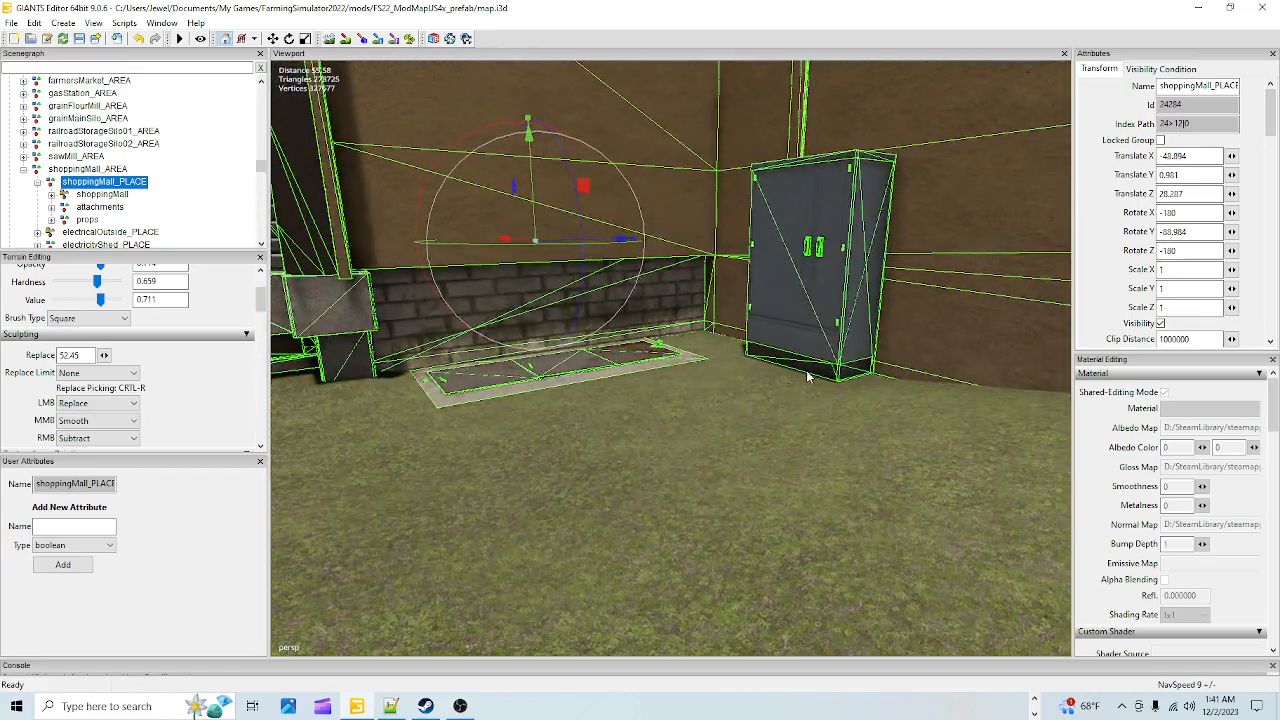
left_click_drag(538, 204, 464, 317)
scroll(468, 338, "up", 3)
scroll(514, 369, "up", 1)
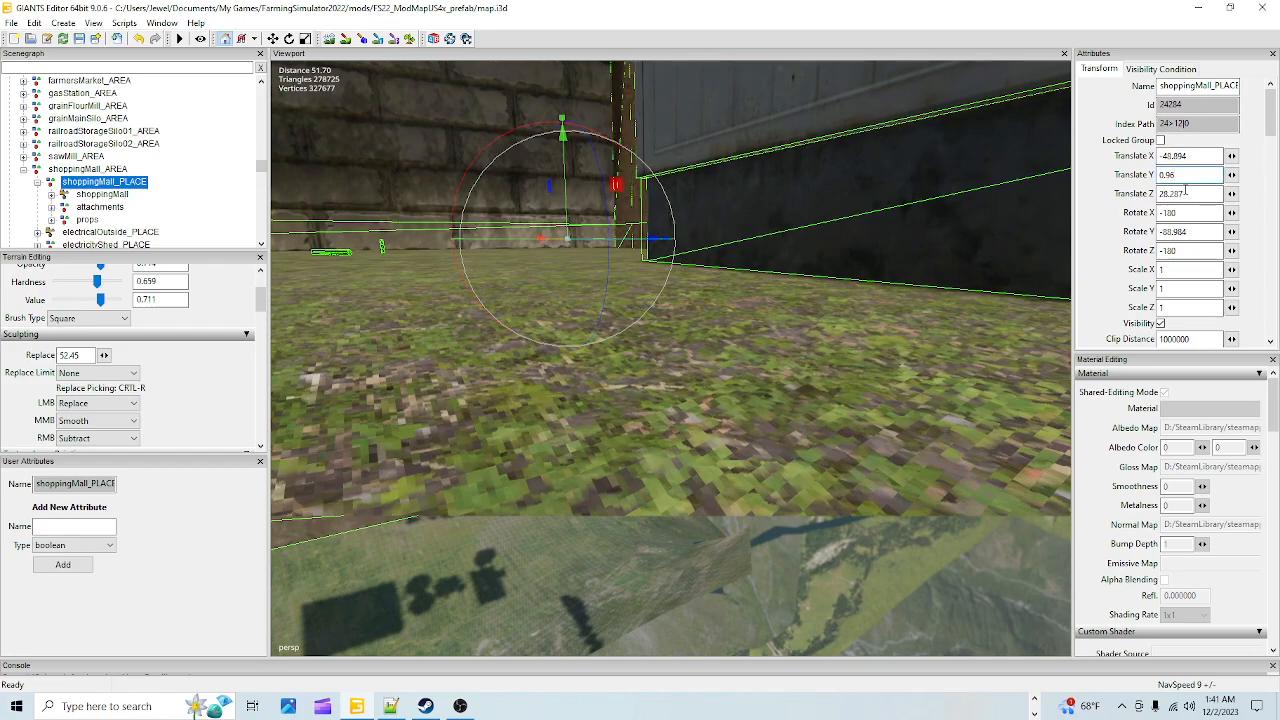
key("BackSpace")
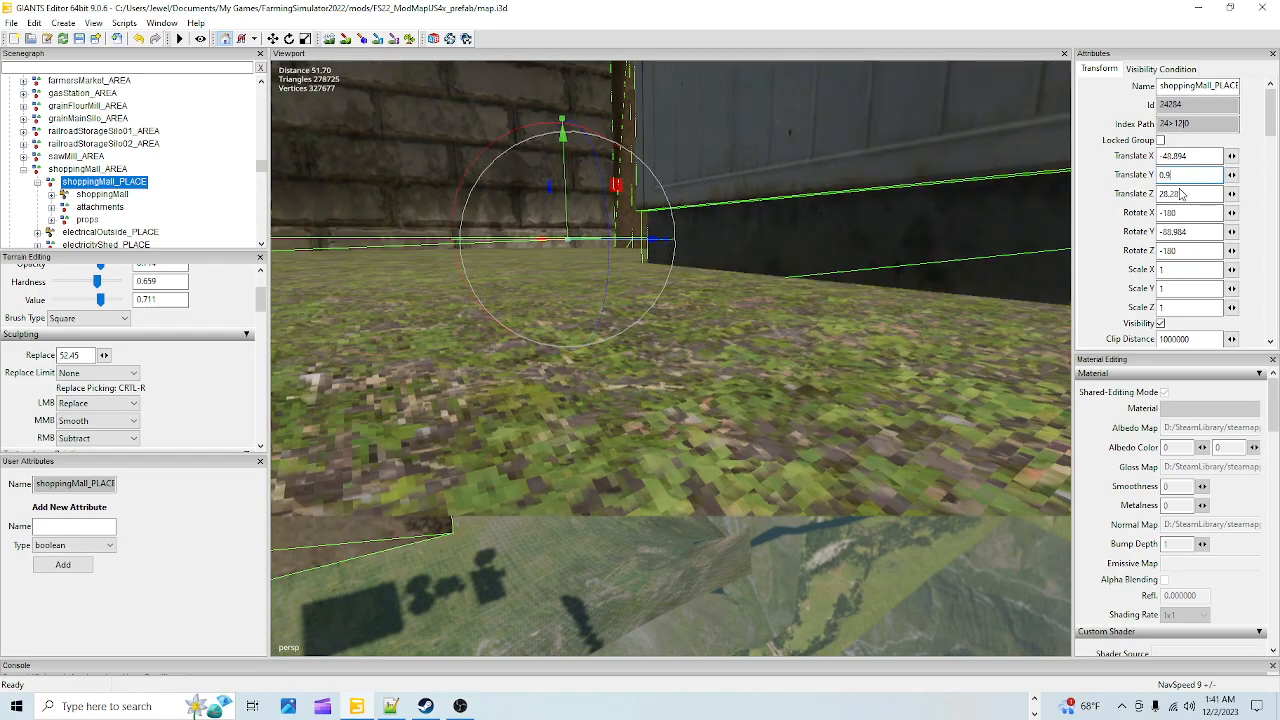
type("5")
Fine-tune the height of shoppingMall_PLACE, trying a Translate Y of 0.955 and settling on 0.954
left_click_drag(677, 399, 598, 402, "alt")
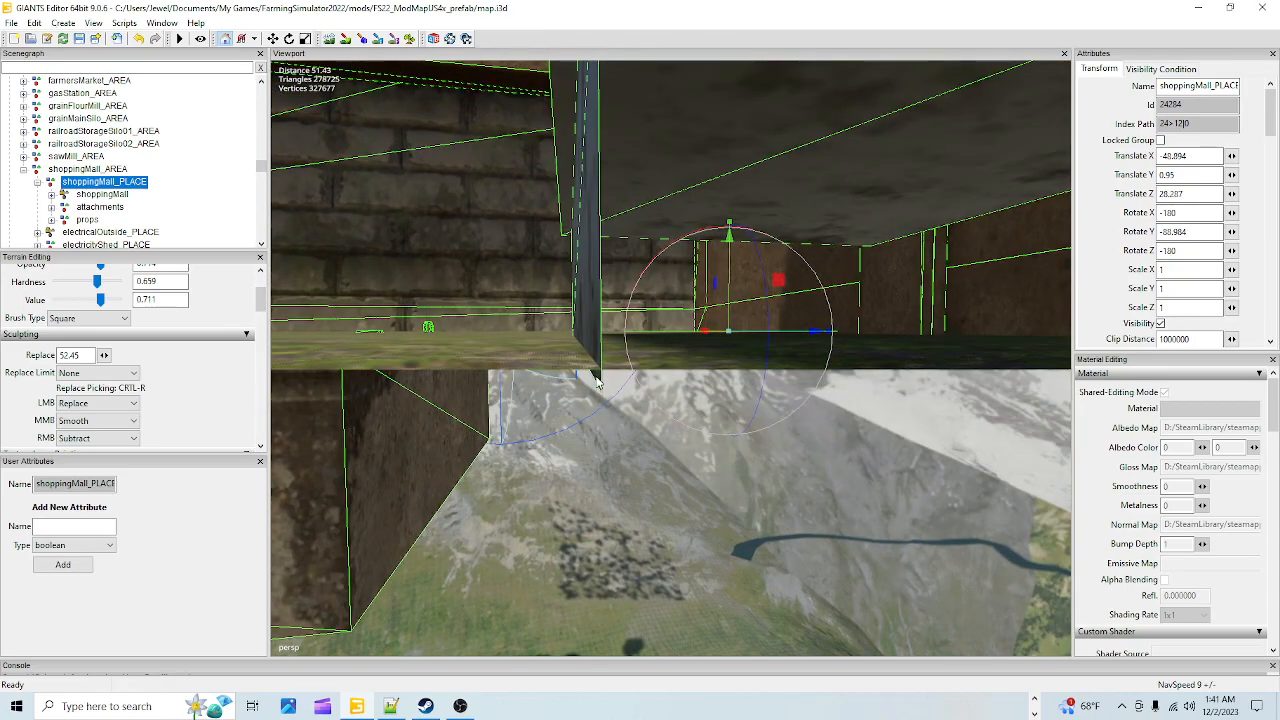
left_click(1191, 174)
type("5")
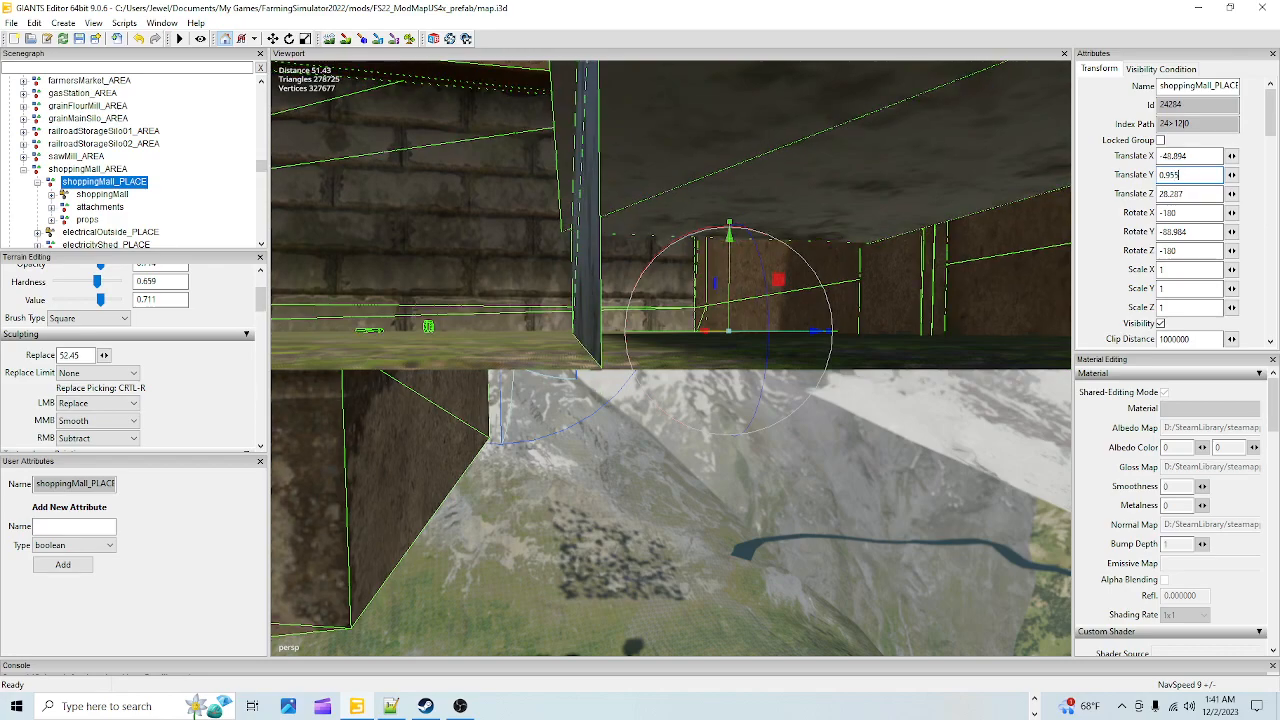
key("BackSpace")
type("4")
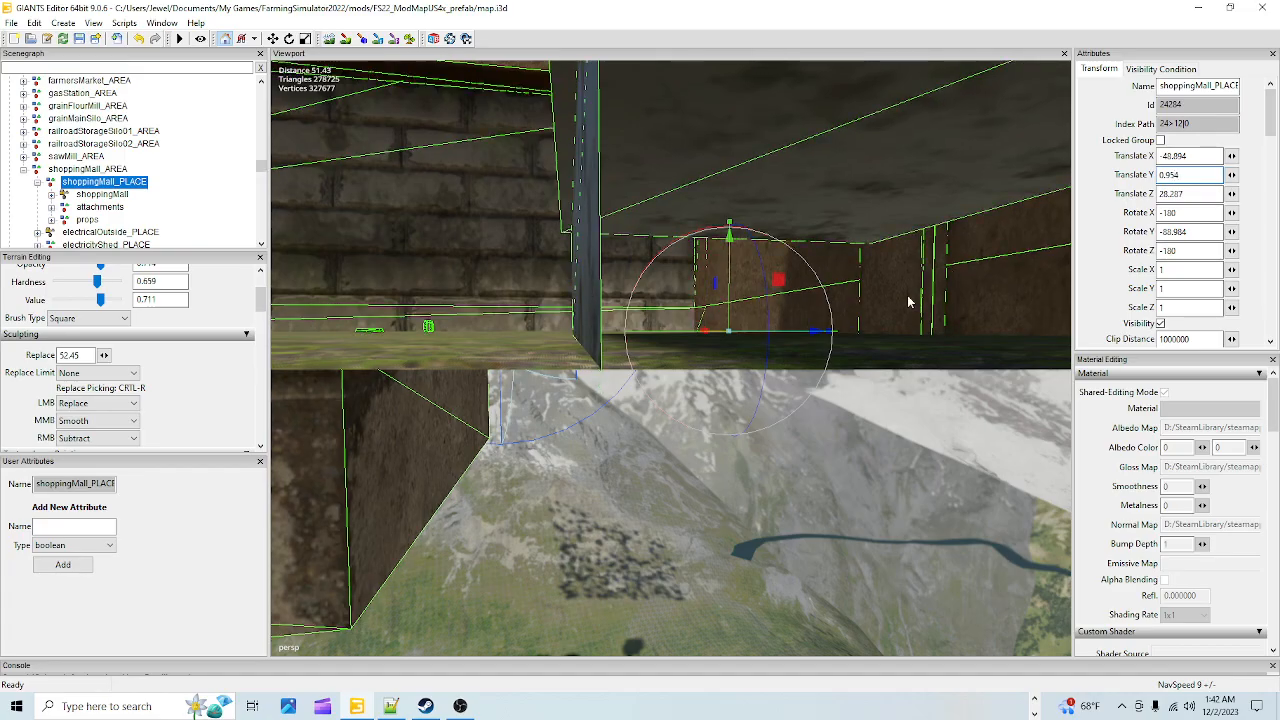
Check how the cabinet base and the hatch beside the loading docks sit against the ground
left_click_drag(454, 466, 656, 394, "alt")
right_click_drag(628, 385, 493, 463, "alt")
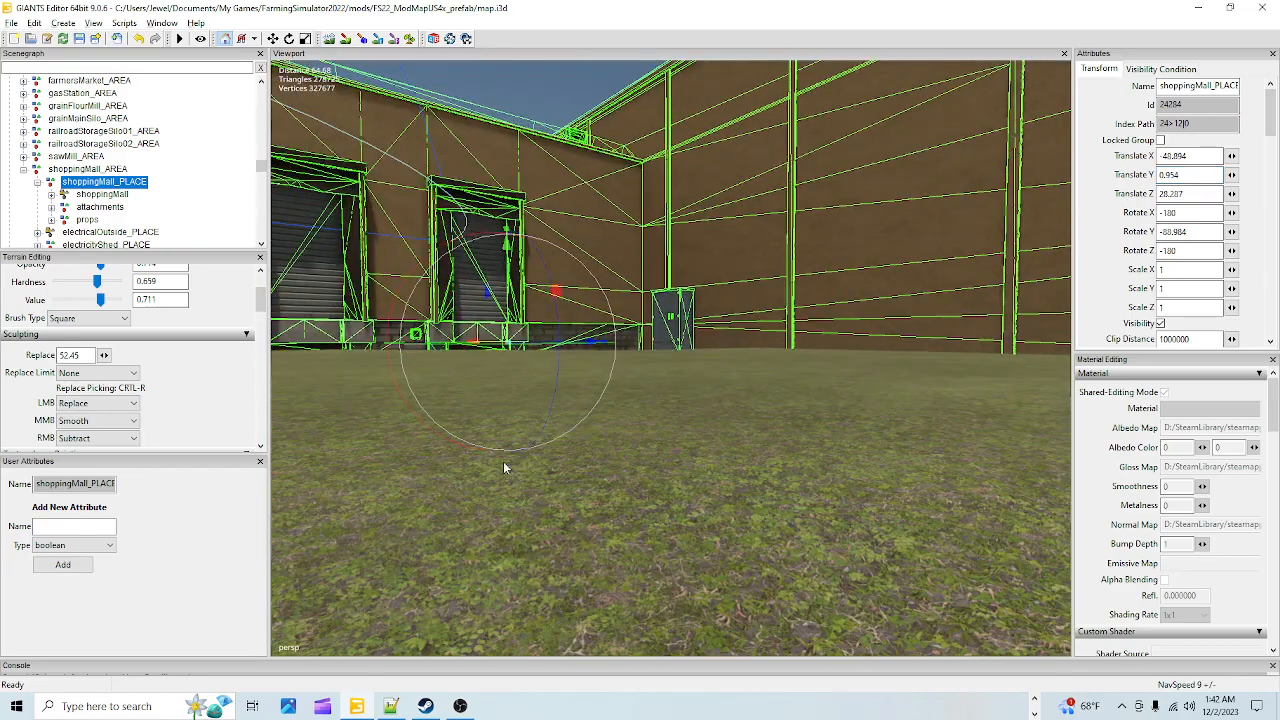
left_click_drag(617, 459, 575, 457, "alt")
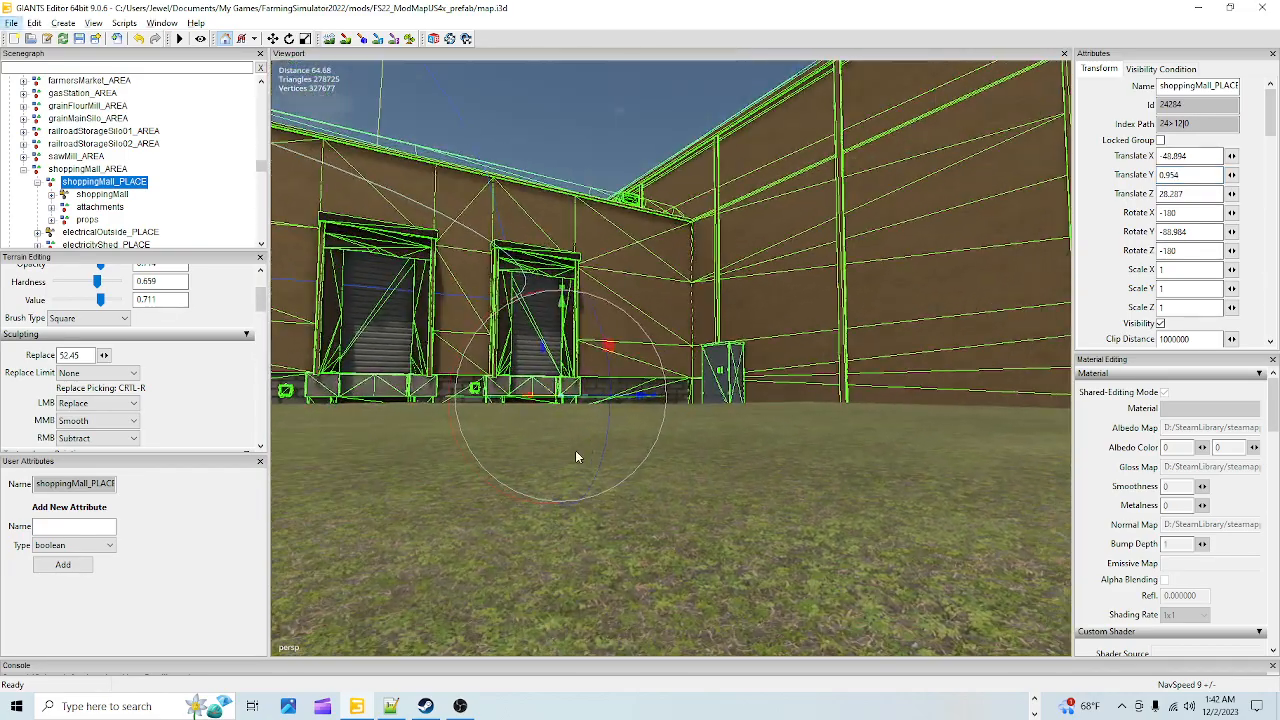
right_click_drag(575, 457, 711, 397, "alt")
left_click_drag(711, 397, 719, 487, "alt")
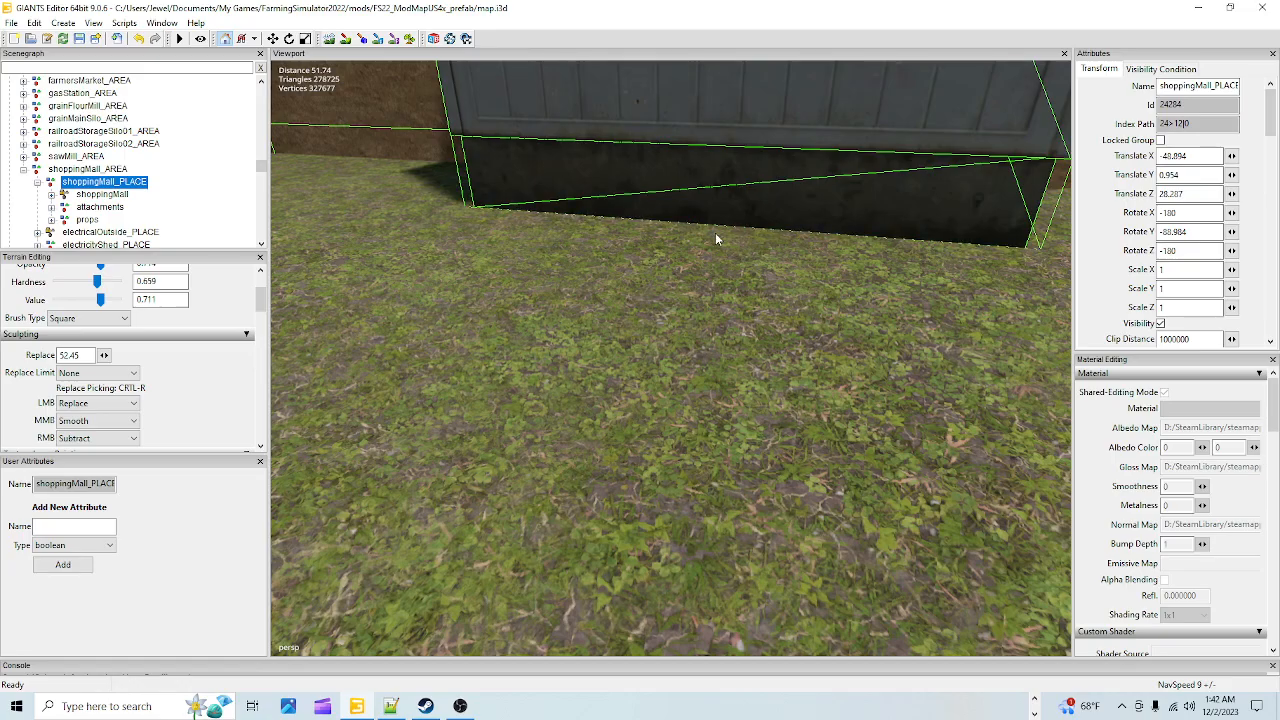
left_click_drag(671, 275, 660, 330, "alt")
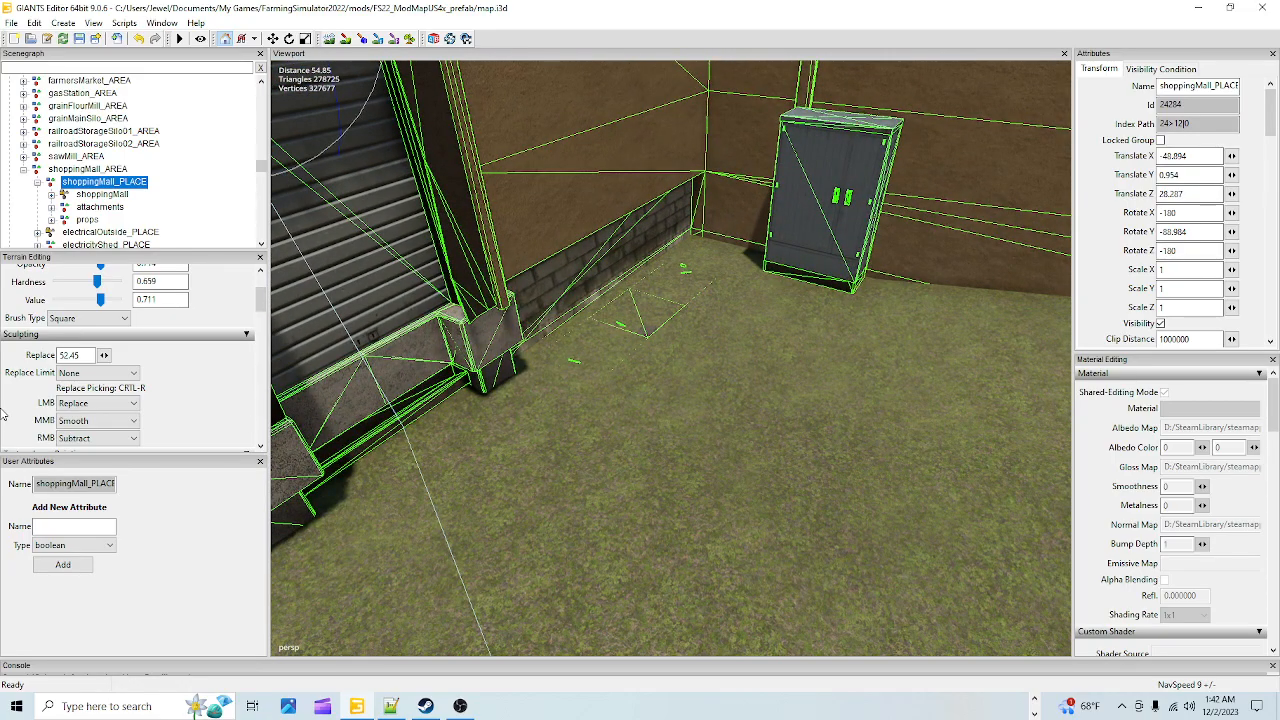
Uncover the hatch beside the loading docks by subtracting terrain with a brush of opacity 0.307, hardness 0.307 and value 0.311
left_click(67, 404)
left_click(75, 431)
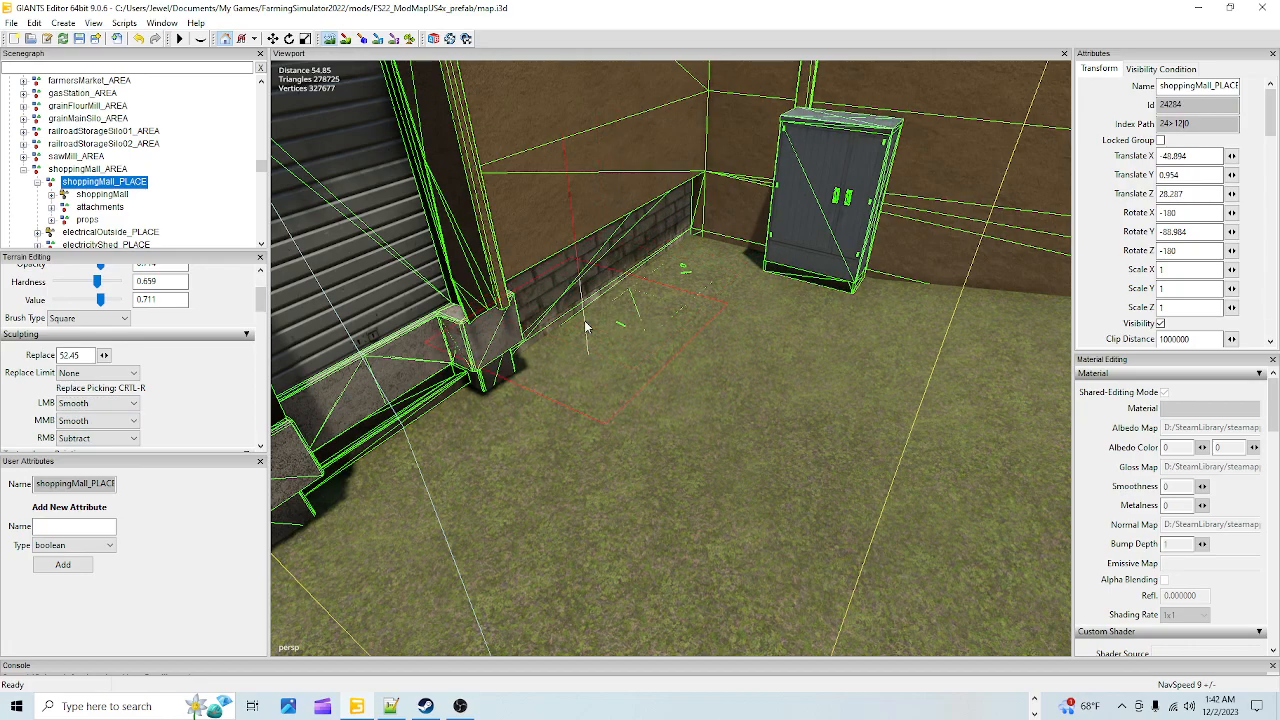
left_click(97, 403)
left_click(73, 438)
mouse_move(99, 282)
left_mouse_down()
mouse_move(76, 284)
mouse_move(88, 311)
mouse_move(88, 275)
left_mouse_up()
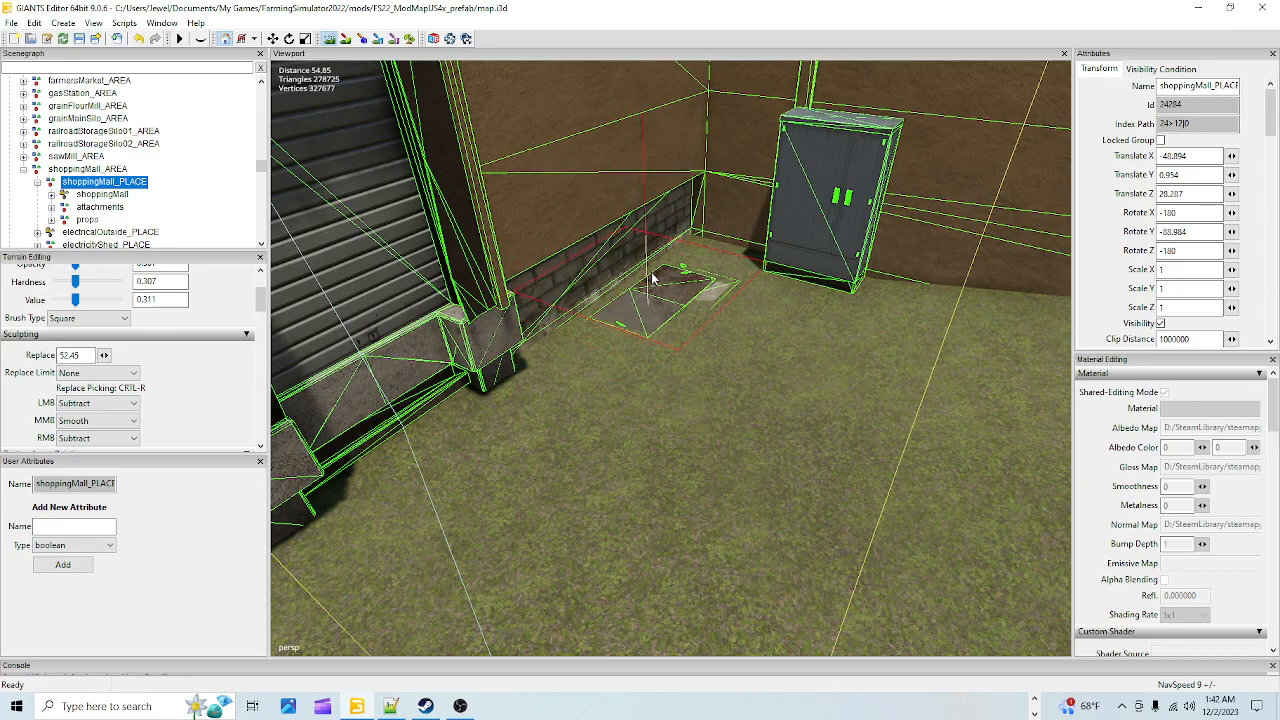
left_click(640, 284)
left_click_drag(598, 316, 588, 342)
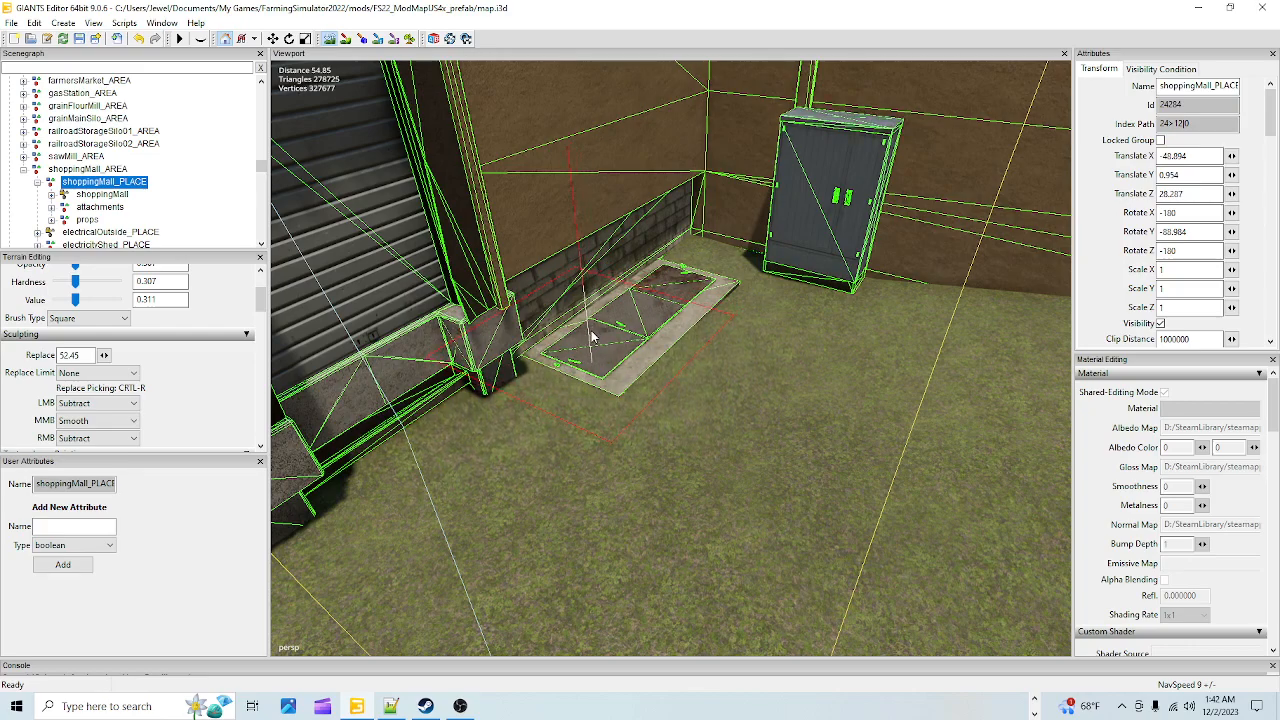
left_click(584, 331)
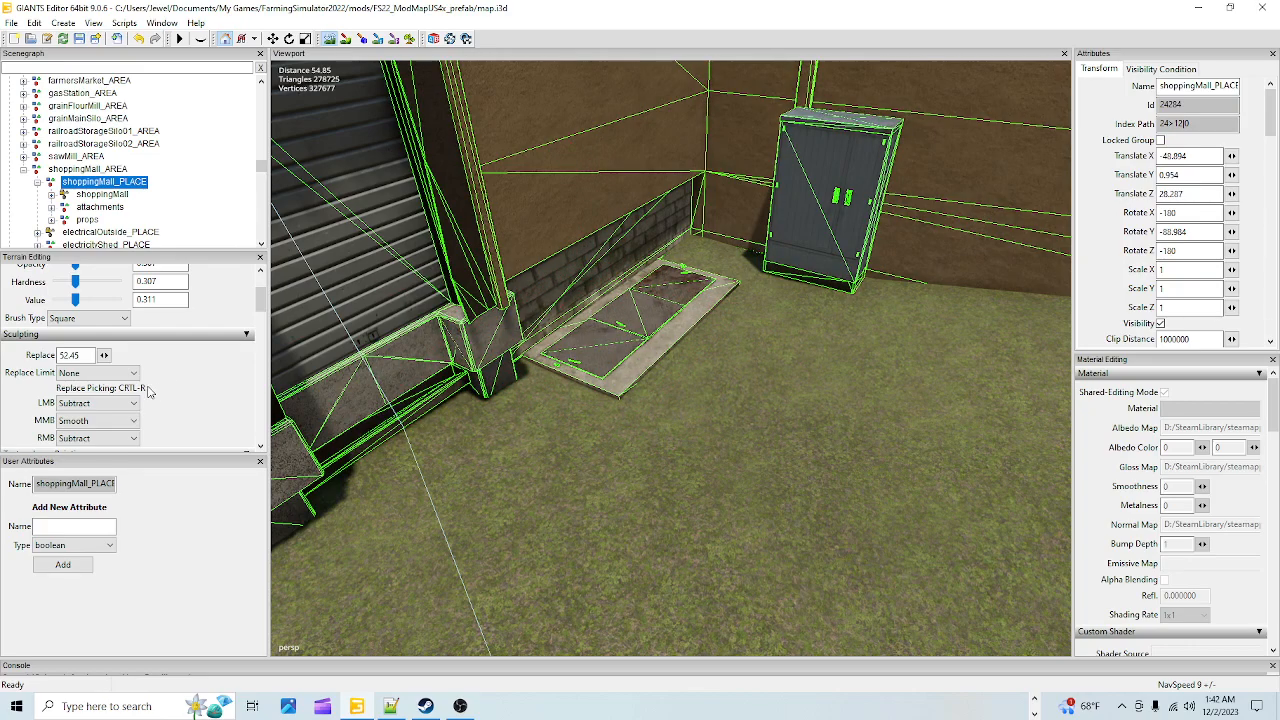
Set the sculpting brush to Smooth for the ground around the hatch's edges, and leave terrain sculpting
left_click(112, 403)
left_click(73, 428)
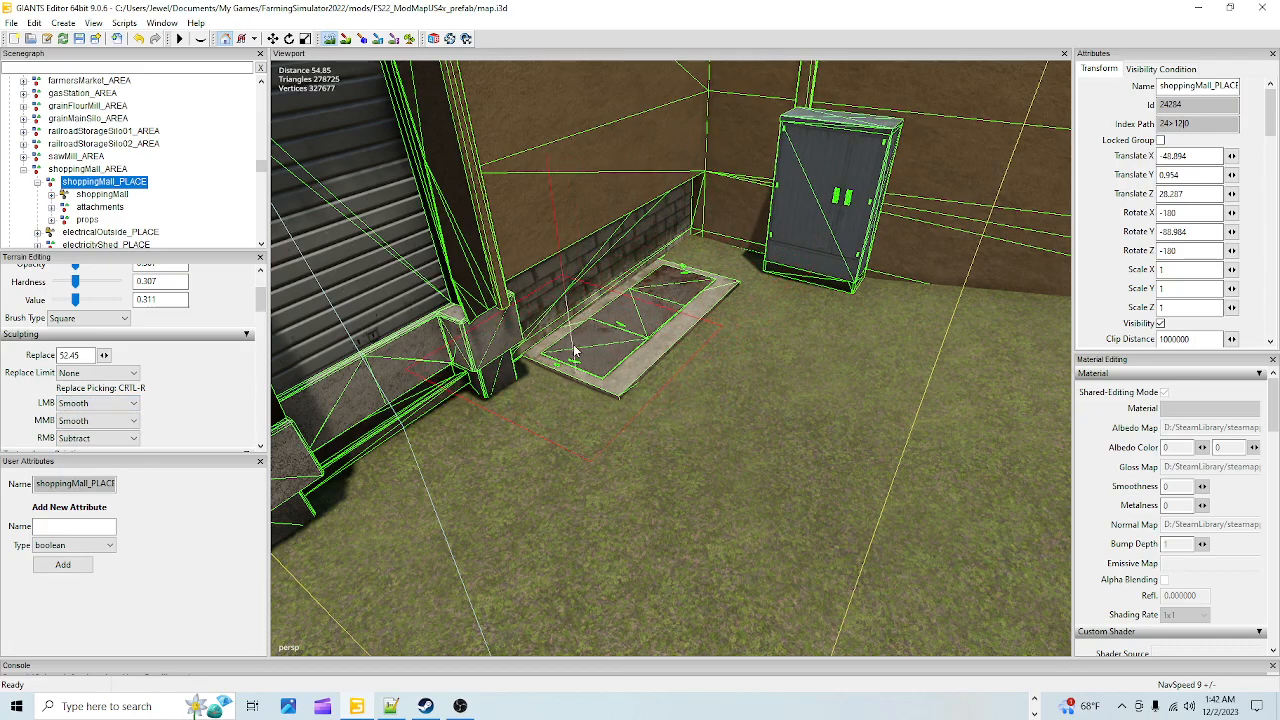
left_click(330, 38)
Level the ground in front of the rear stairs and loading docks with the Replace brush at height 52.45
mouse_move(627, 362)
left_mouse_down("alt")
mouse_move(521, 407)
mouse_move(530, 443)
mouse_move(539, 403)
mouse_move(640, 353)
mouse_move(628, 386)
mouse_move(526, 414)
mouse_move(580, 433)
mouse_move(637, 426)
left_mouse_up("alt")
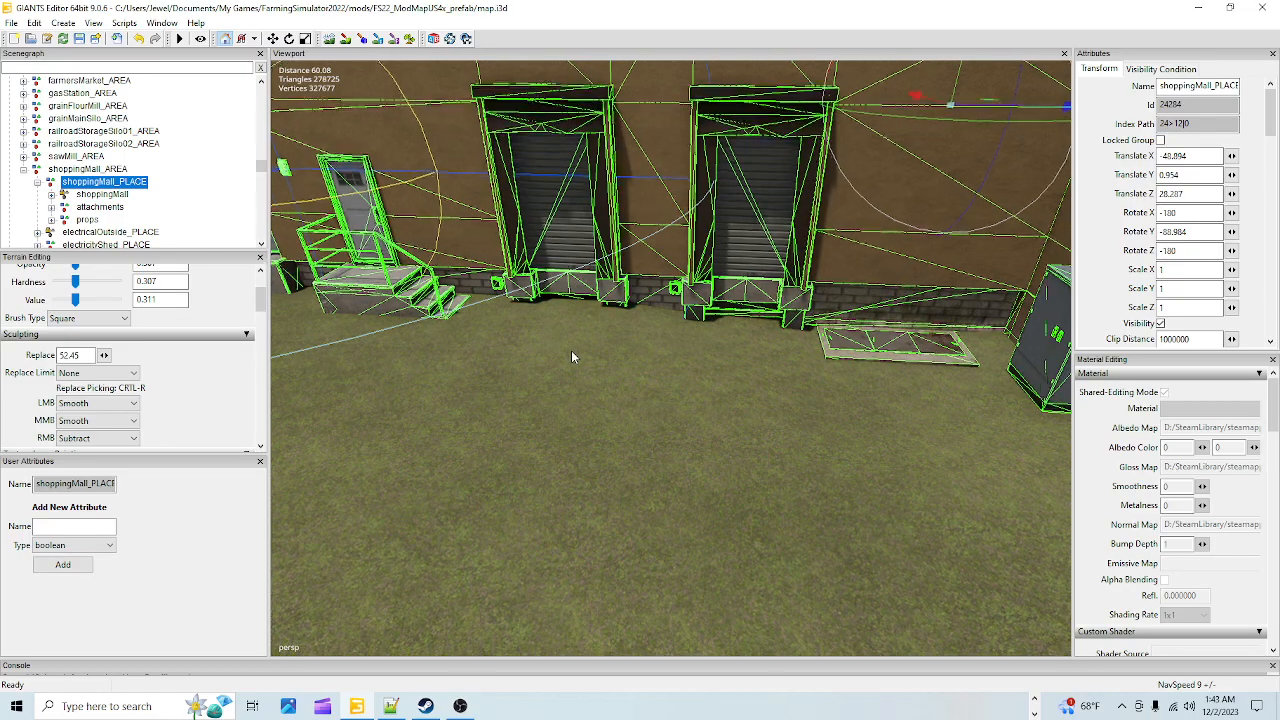
left_click_drag(536, 406, 587, 436, "alt")
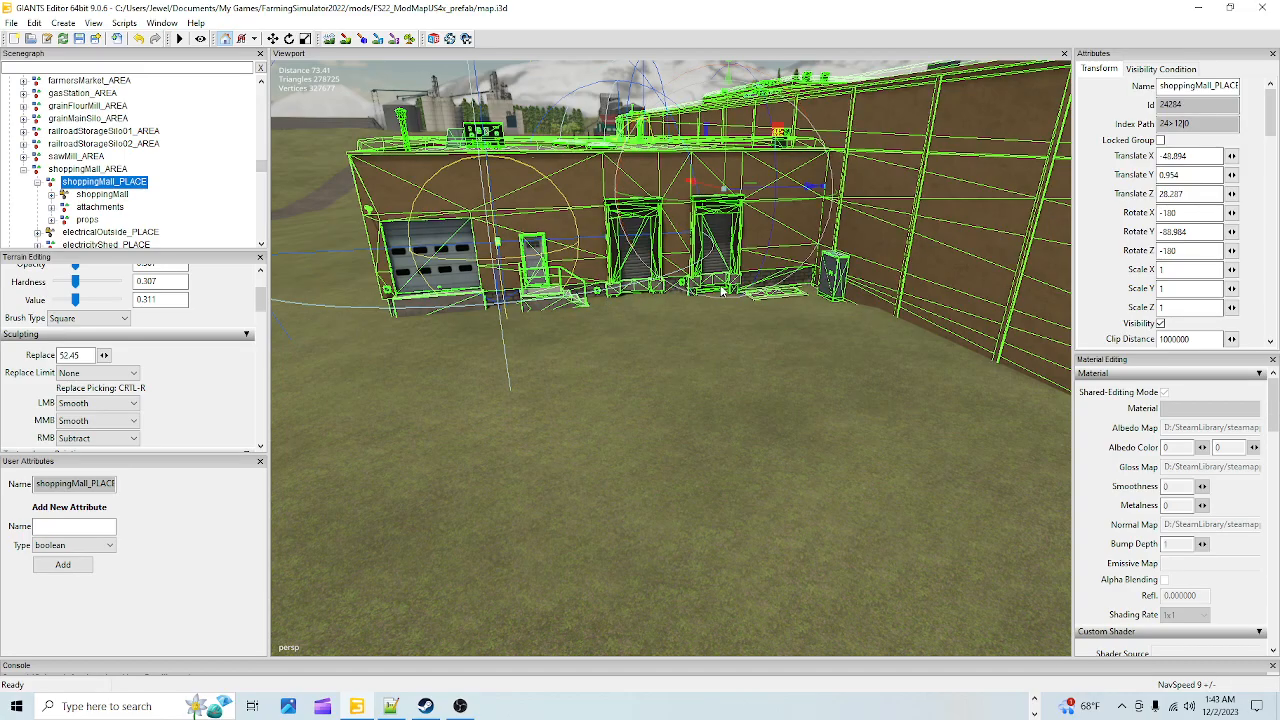
right_click_drag(683, 335, 696, 308, "alt")
left_click_drag(696, 308, 677, 371, "alt")
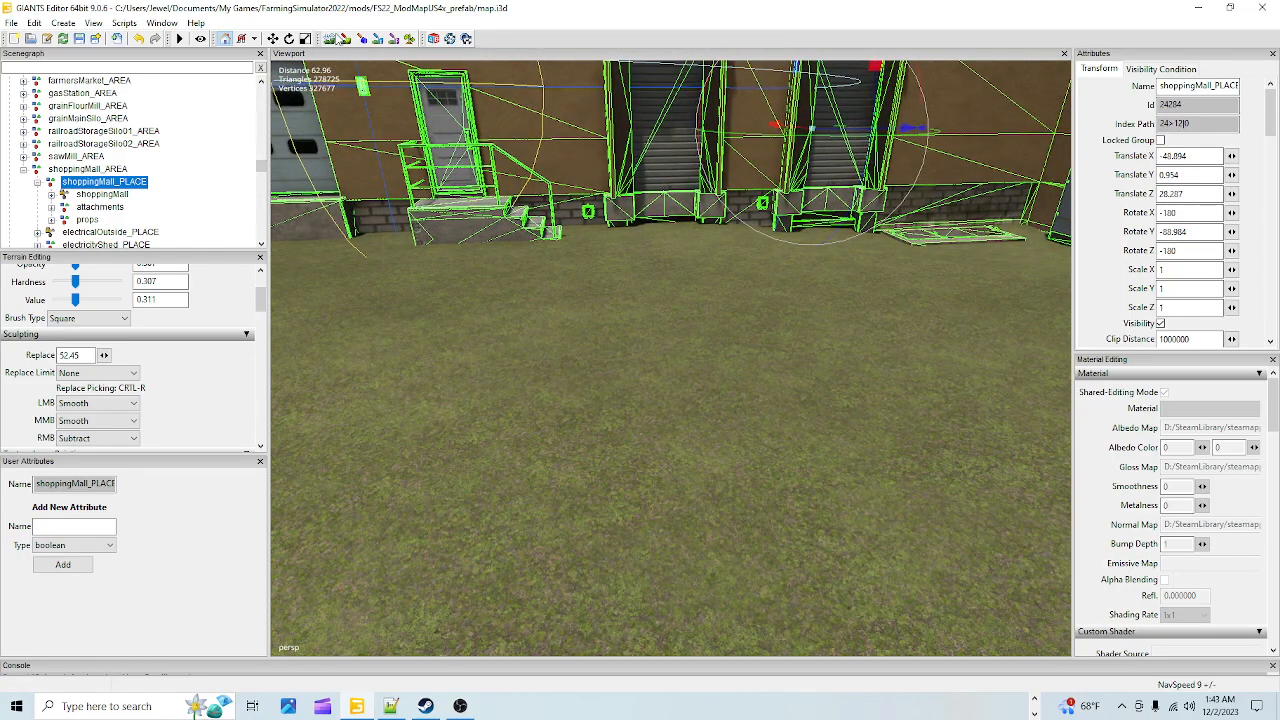
left_click(96, 403)
left_click(90, 446)
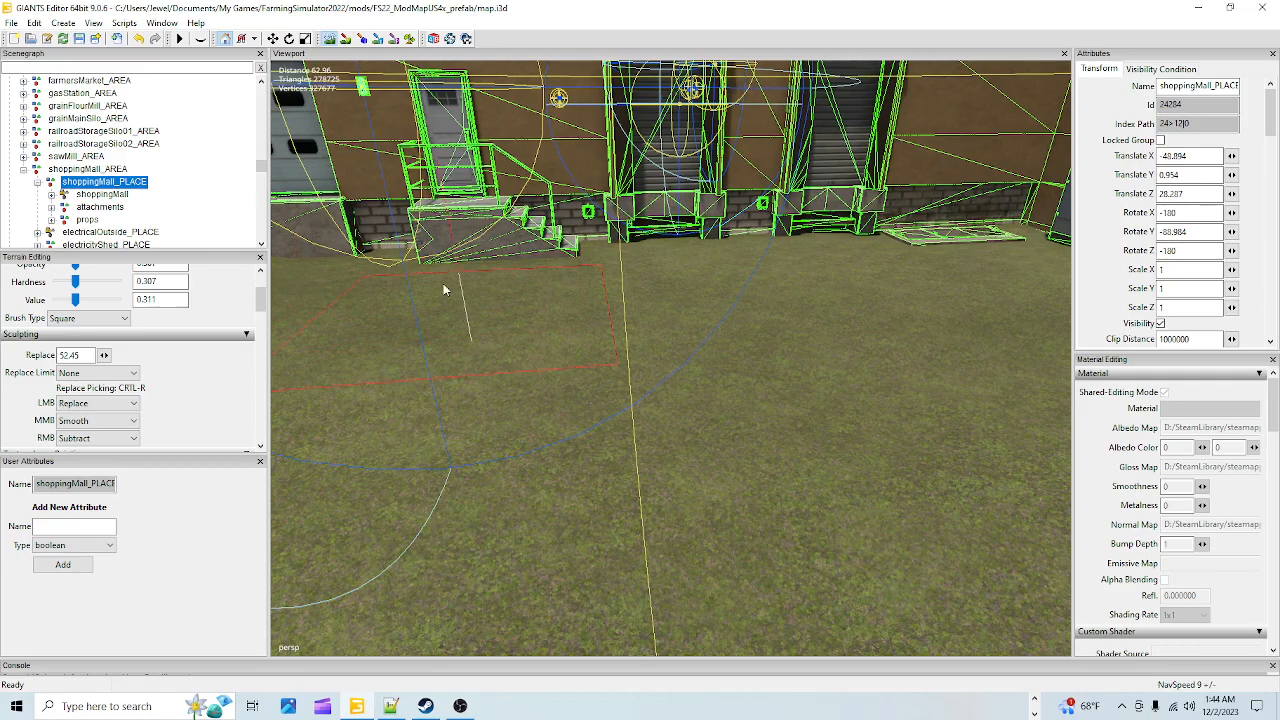
Examine how the loading docks, stairs and hatch meet the levelled ground, close up and from above
left_click_drag(640, 350, 574, 398, "alt")
scroll(595, 338, "up", 3)
left_click_drag(595, 336, 648, 367, "alt")
left_click_drag(631, 418, 721, 425, "alt")
scroll(628, 376, "up", 3)
left_click_drag(492, 423, 743, 438, "alt")
left_click_drag(575, 406, 578, 477, "alt")
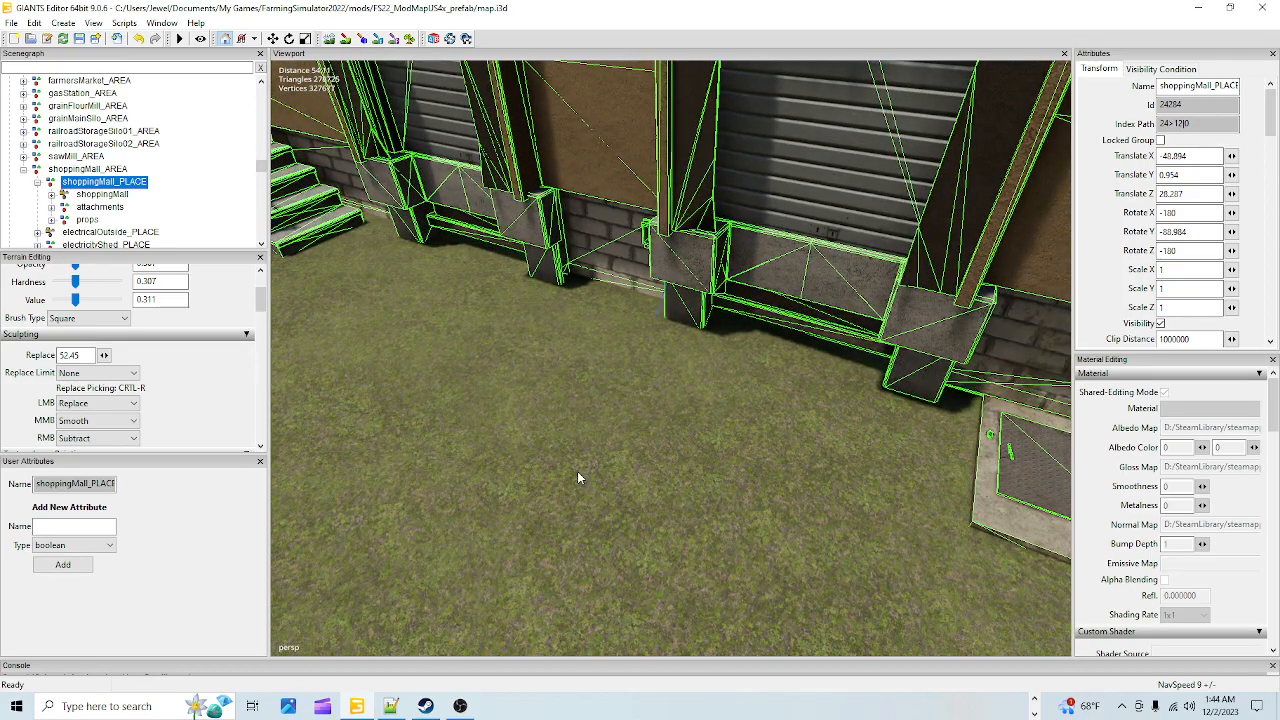
left_click_drag(577, 478, 579, 388, "alt")
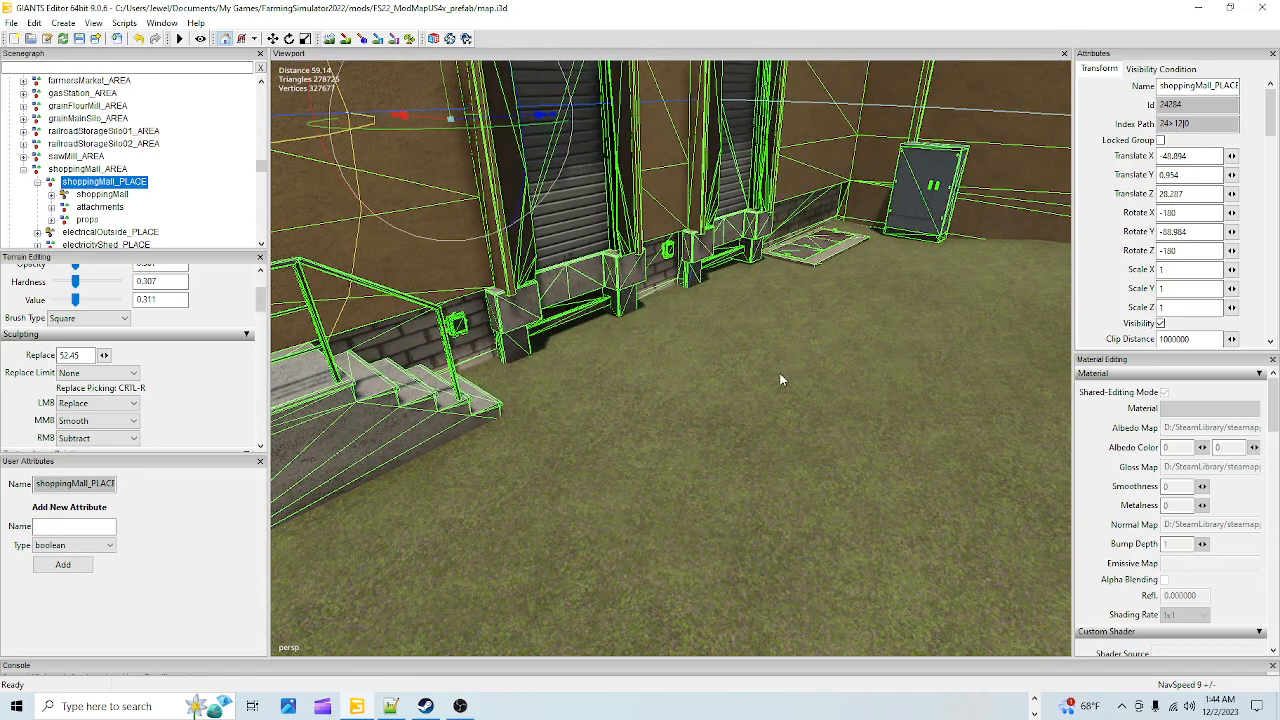
left_click_drag(763, 390, 557, 548, "alt")
scroll(557, 548, "down", 4)
left_click_drag(649, 507, 574, 517, "alt")
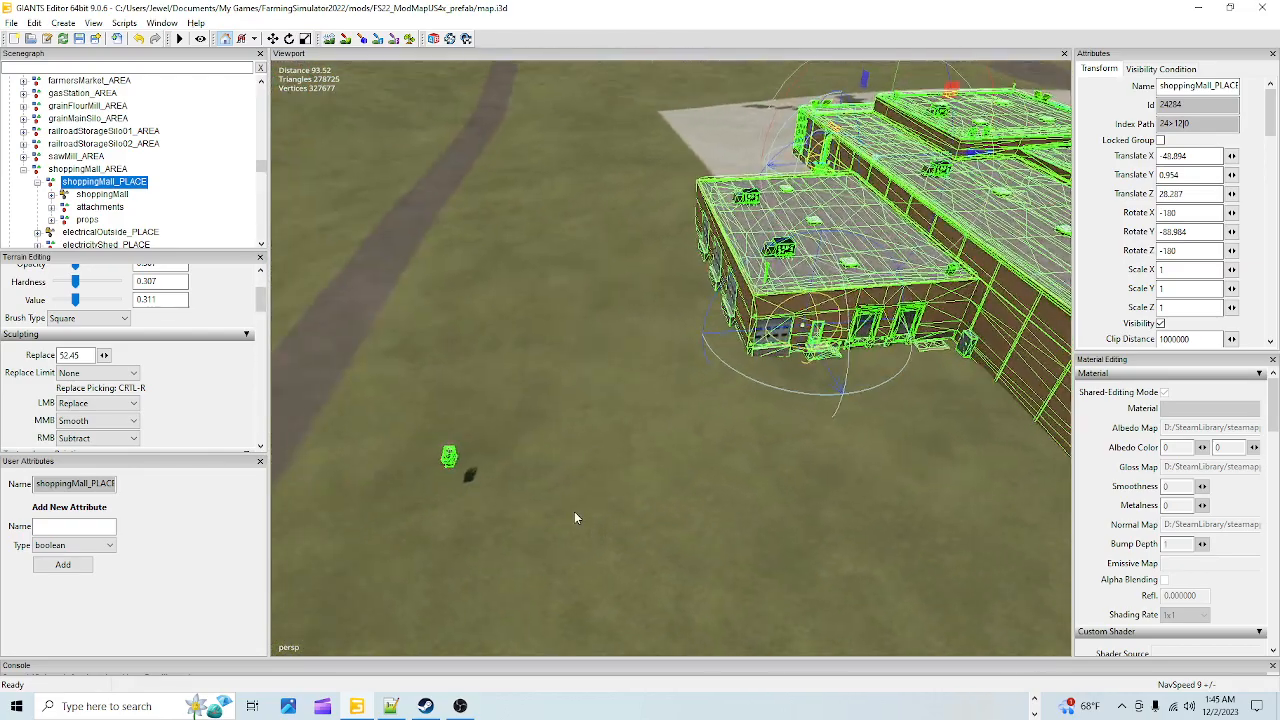
Inspect the ground along the mall's wall with the three garage doors, around its corner and along the roof edge
scroll(740, 223, "up", 4)
left_click_drag(740, 223, 734, 554, "alt")
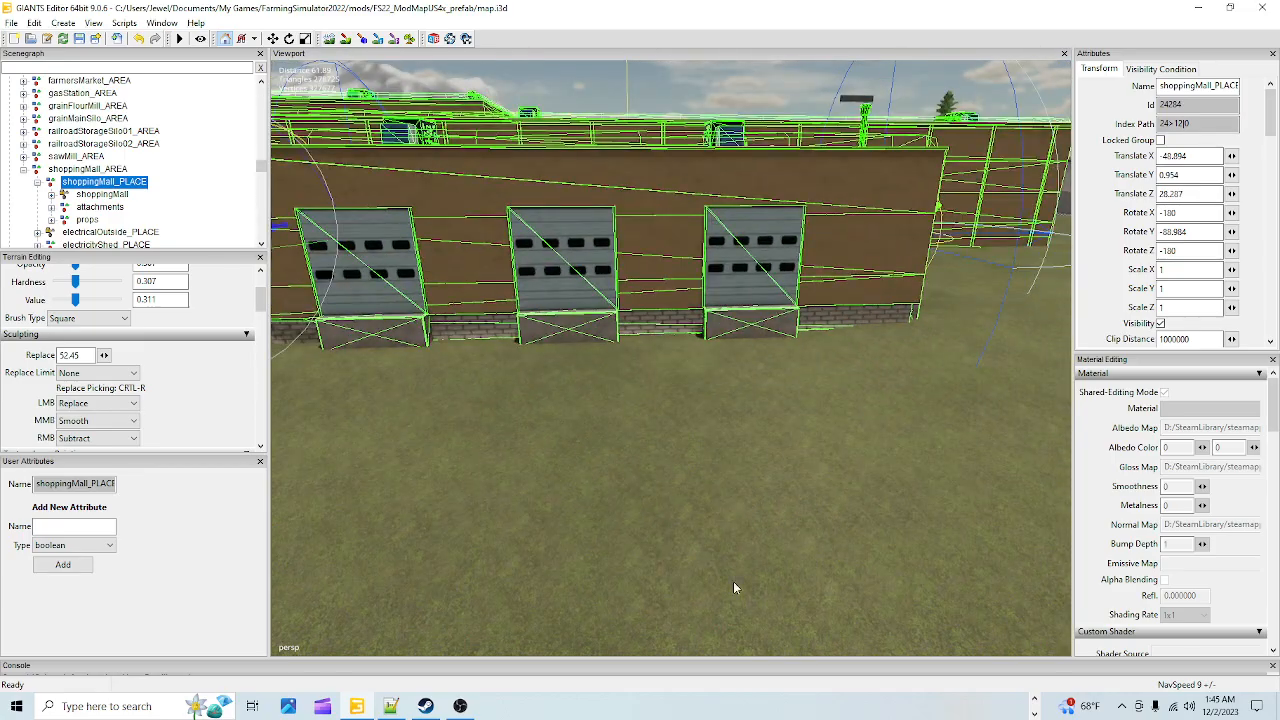
mouse_move(755, 373)
left_mouse_down("alt")
mouse_move(800, 394)
mouse_move(775, 375)
left_mouse_up("alt")
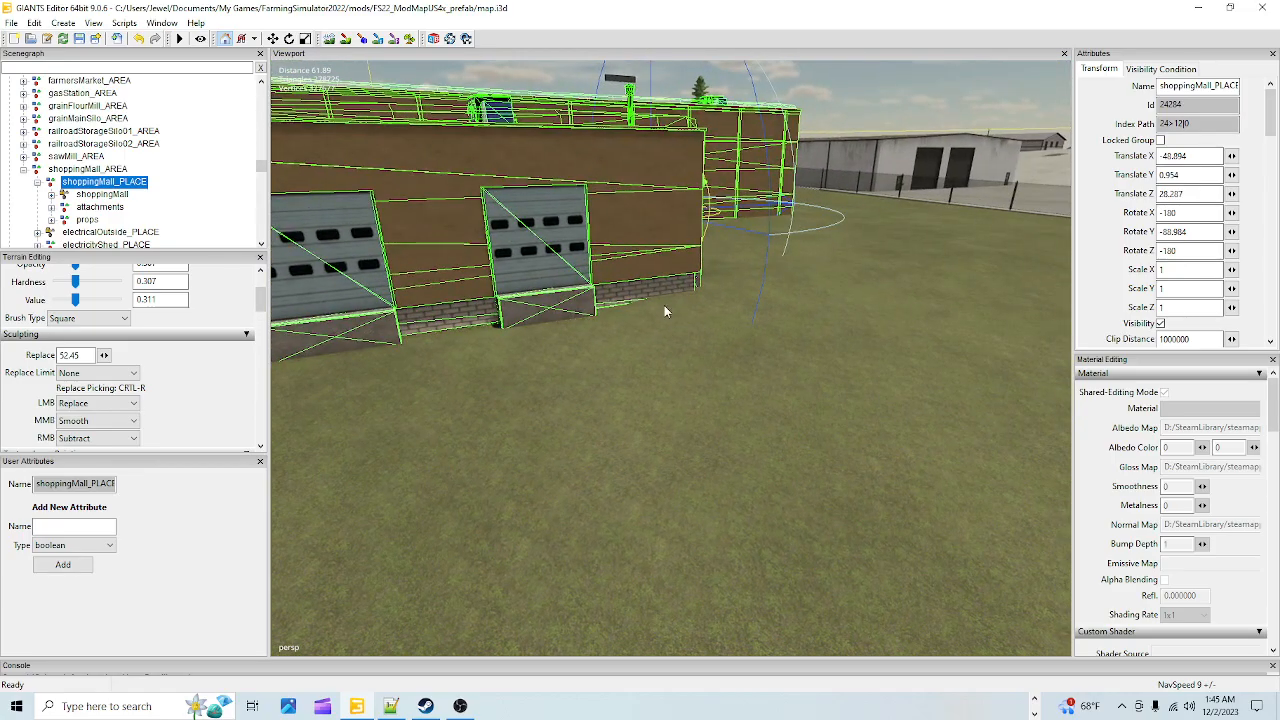
left_click_drag(517, 326, 668, 451, "alt")
middle_click_drag(666, 446, 645, 549, "alt")
right_click_drag(645, 549, 734, 364, "alt")
left_click_drag(734, 364, 951, 488, "alt")
right_click_drag(951, 488, 819, 507, "alt")
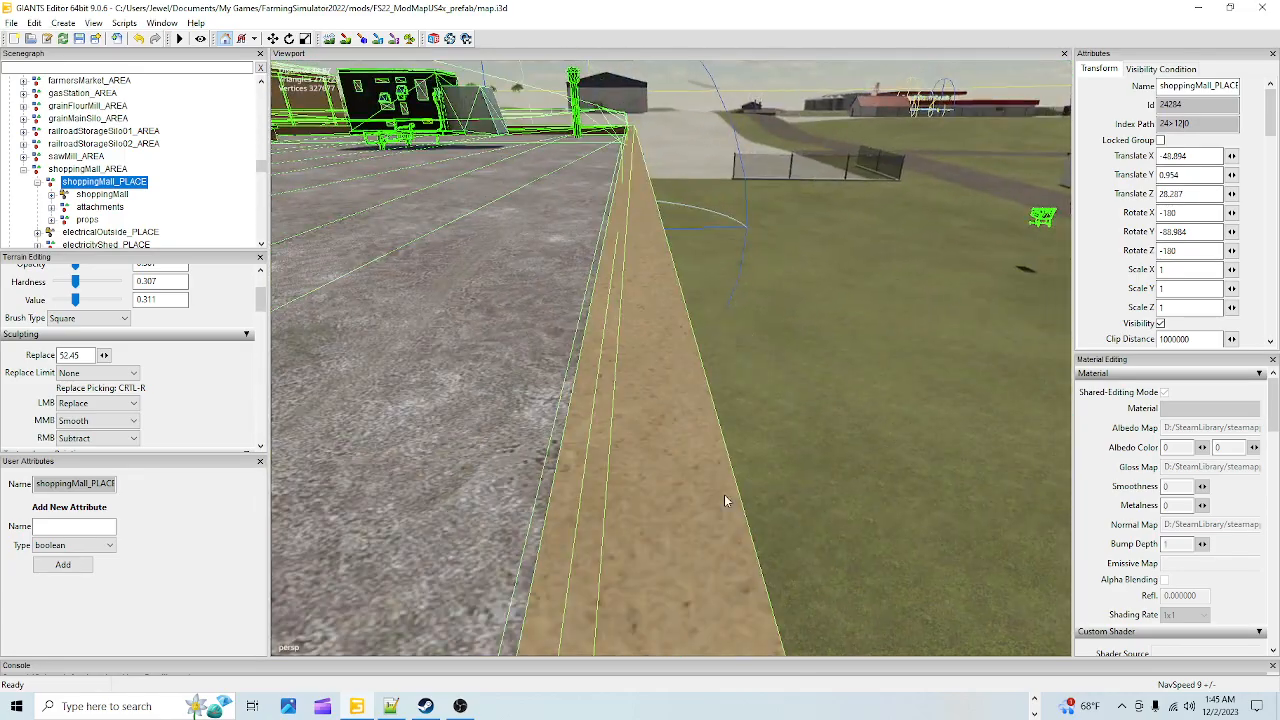
left_click_drag(819, 507, 566, 441, "alt")
right_click_drag(566, 441, 666, 330, "alt")
left_click_drag(666, 330, 577, 451, "alt")
left_click_drag(662, 455, 540, 260, "alt")
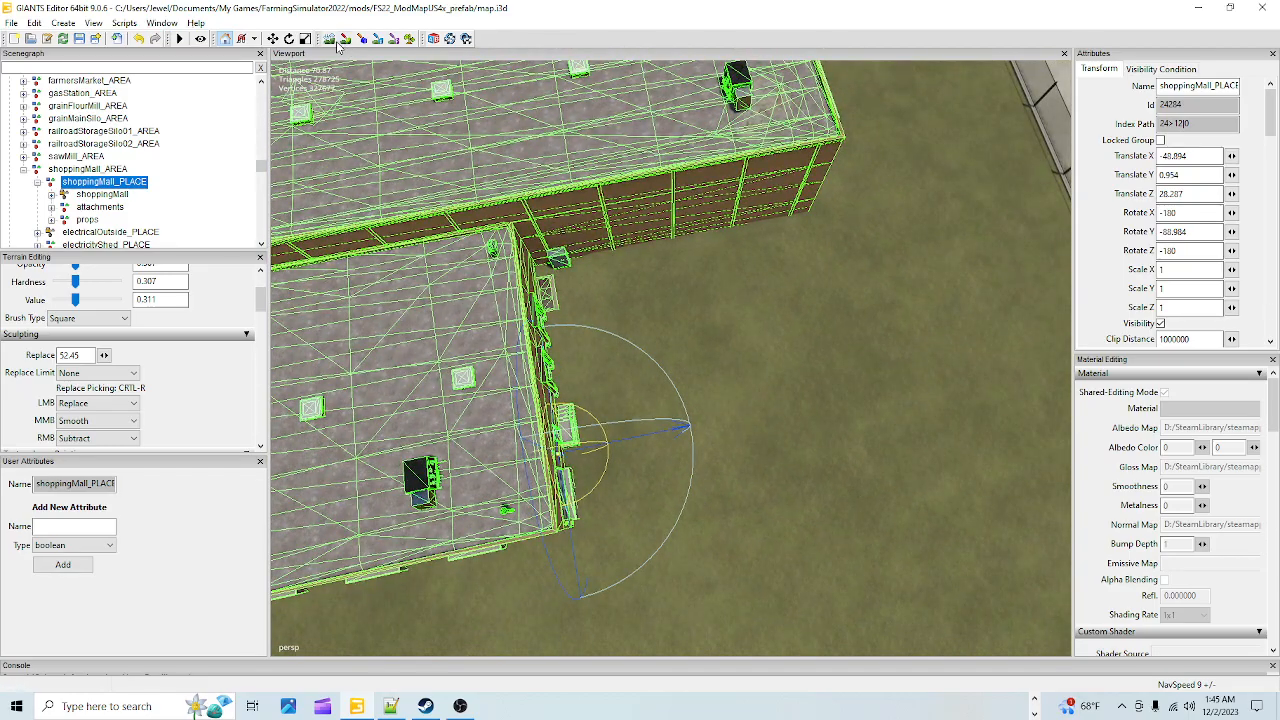
Level the ground along the mall's side wall using a Replace brush with opacity 0.591, hardness 0.682, value 0.711 and radius 5.95
left_click(99, 282)
left_click_drag(100, 282, 98, 282)
left_click(100, 300)
scroll(136, 350, "up", 2)
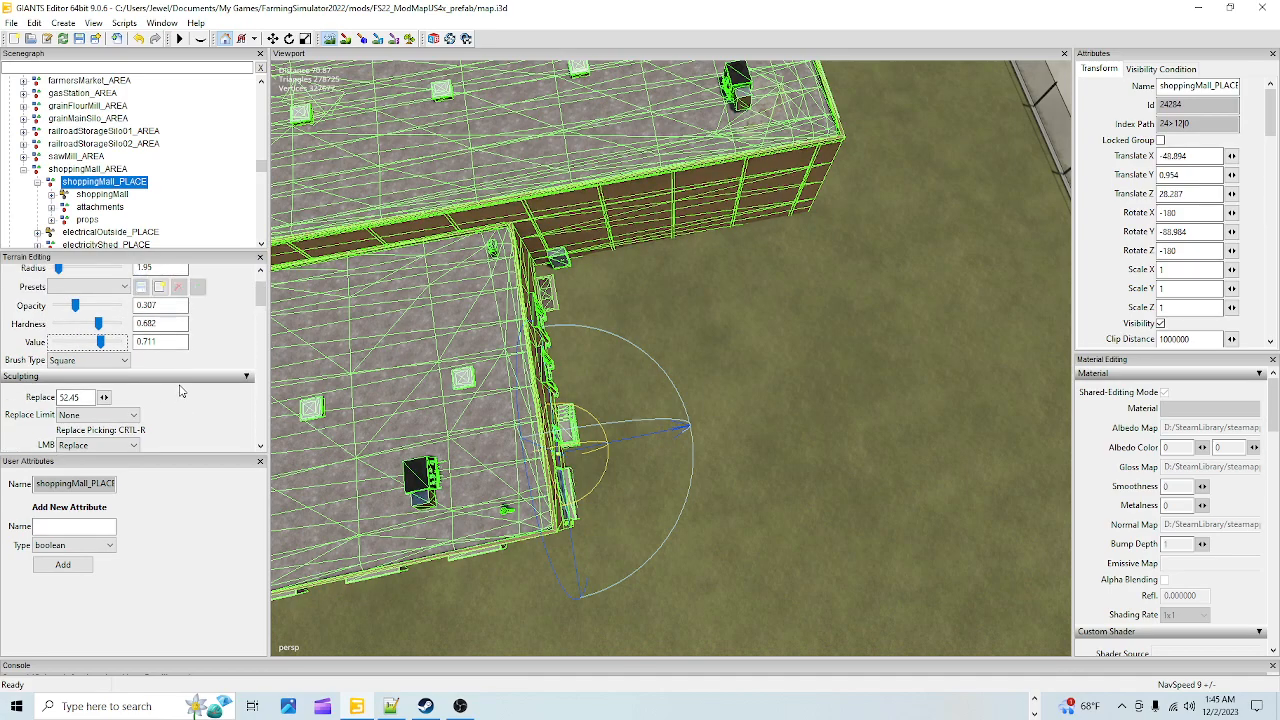
left_click(93, 305)
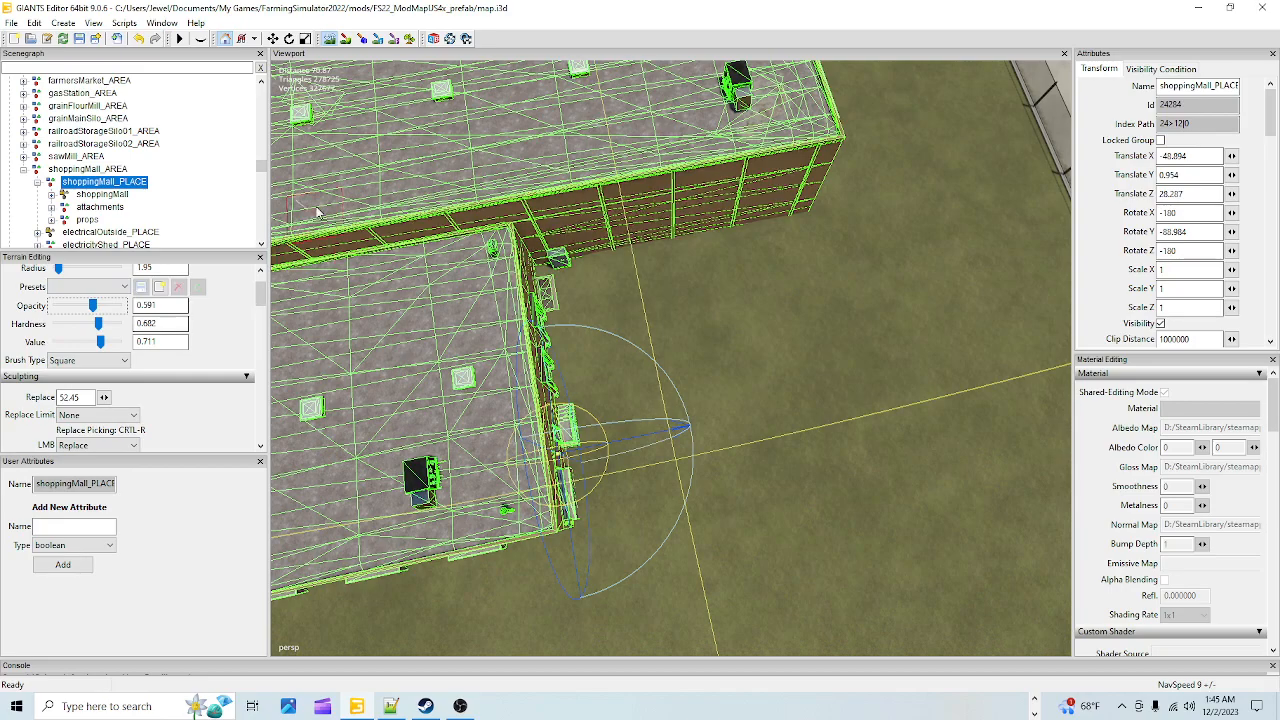
scroll(752, 345, "up", 4, "ctrl")
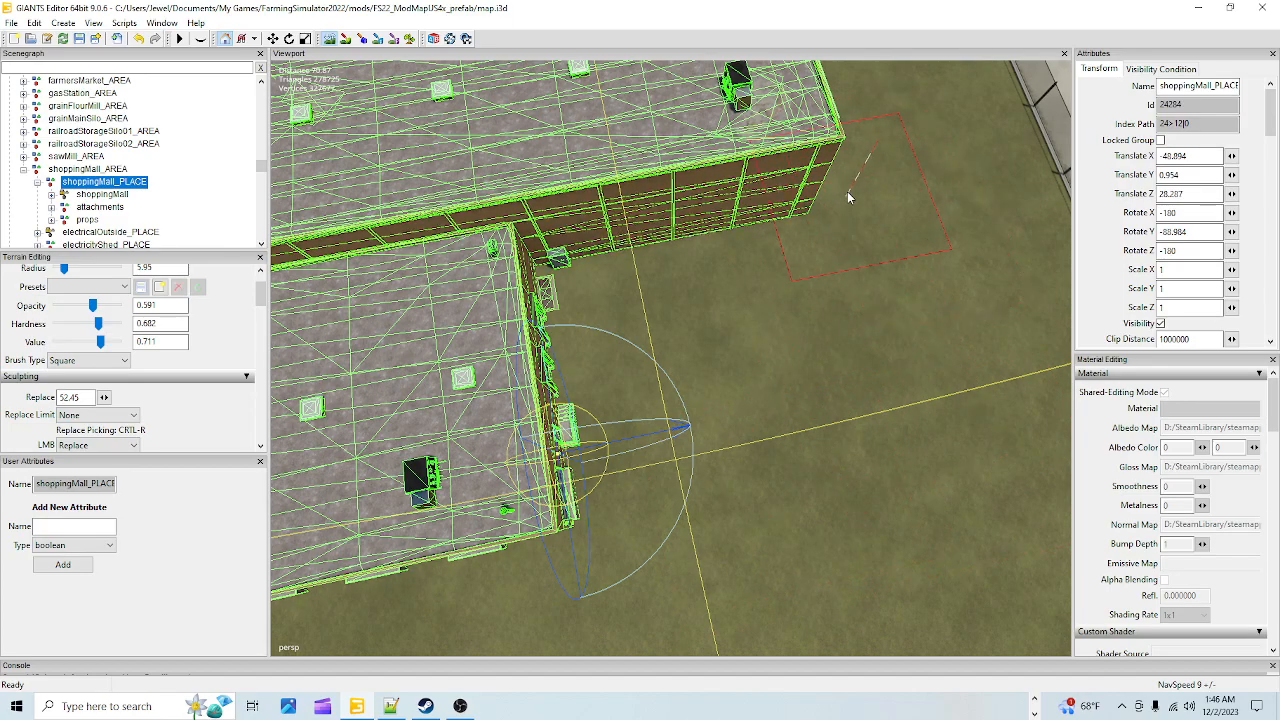
Level the terrain in front of the mall's main entrance with the Replace brush at height 52.45, checking the floating props
mouse_move(942, 159)
right_mouse_down()
mouse_move(900, 250)
mouse_move(842, 458)
mouse_move(616, 528)
mouse_move(688, 383)
mouse_move(737, 400)
mouse_move(737, 308)
mouse_move(714, 357)
mouse_move(569, 363)
mouse_move(580, 346)
mouse_move(633, 432)
mouse_move(578, 319)
mouse_move(332, 340)
mouse_move(534, 367)
mouse_move(572, 393)
mouse_move(551, 478)
mouse_move(612, 464)
mouse_move(370, 436)
mouse_move(491, 603)
mouse_move(681, 549)
mouse_move(750, 500)
mouse_move(595, 500)
mouse_move(595, 485)
mouse_move(499, 445)
right_mouse_up()
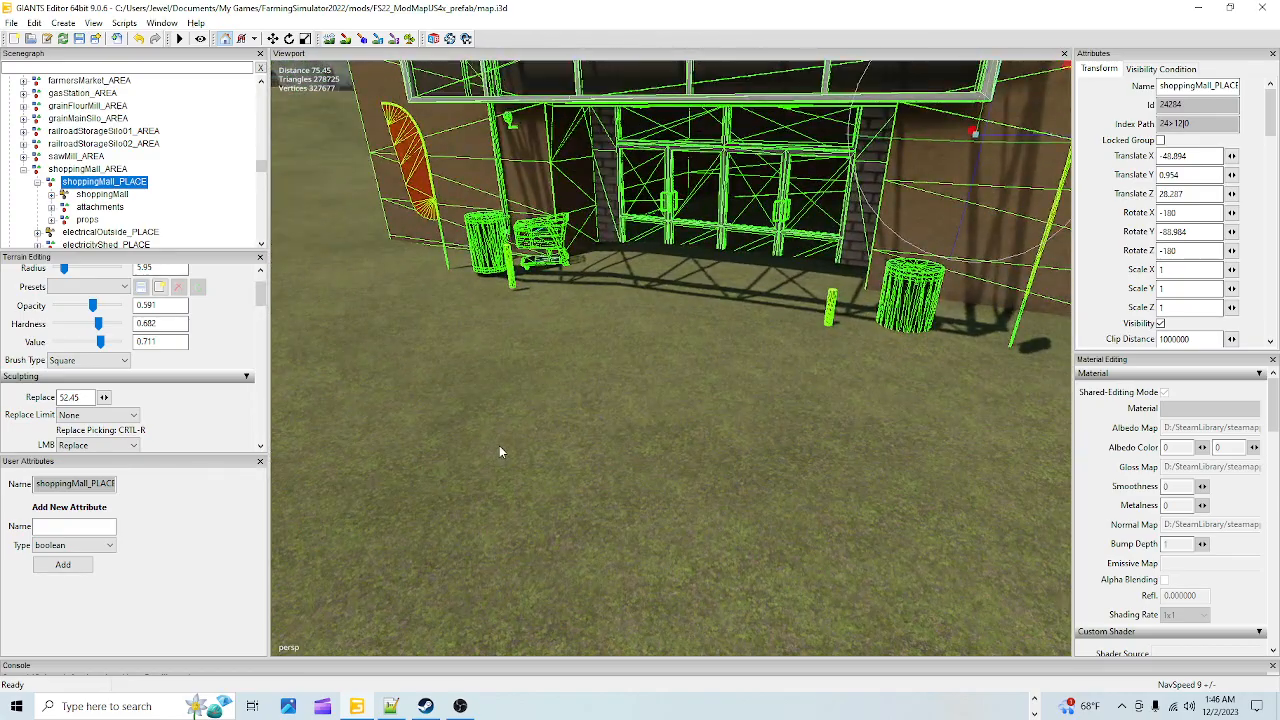
right_click_drag(616, 383, 652, 421)
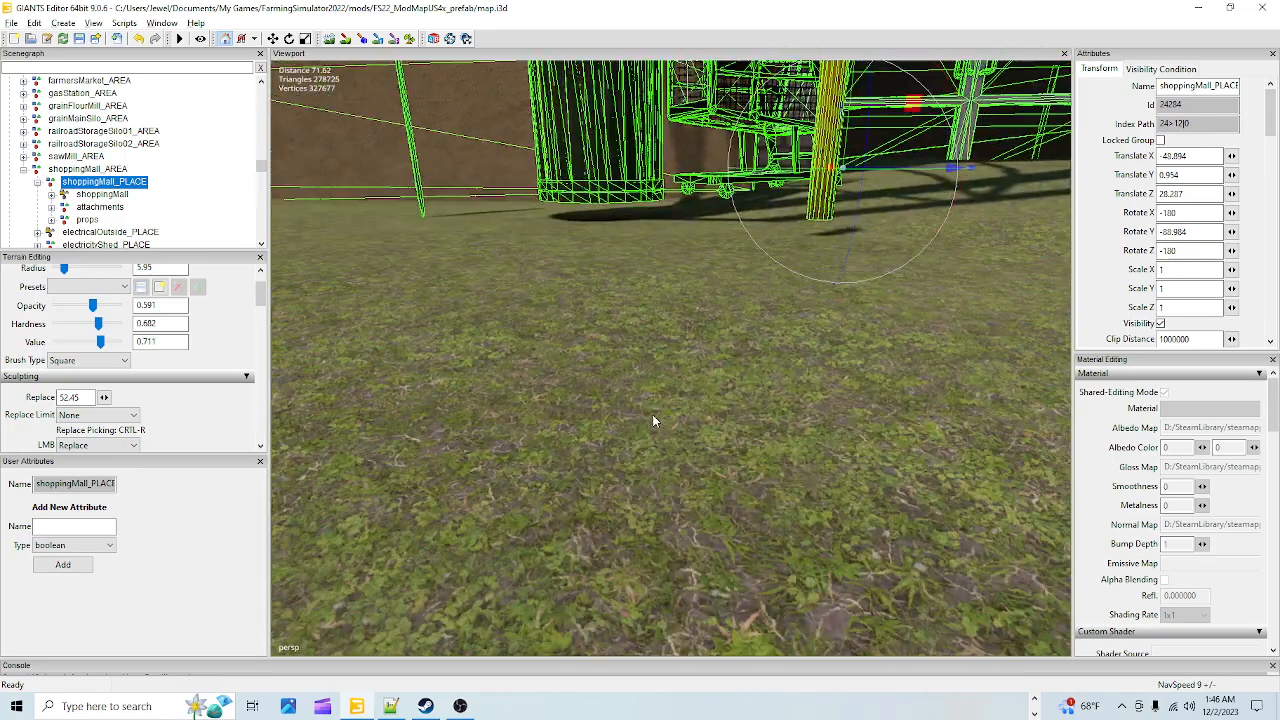
right_click_drag(618, 466, 694, 445)
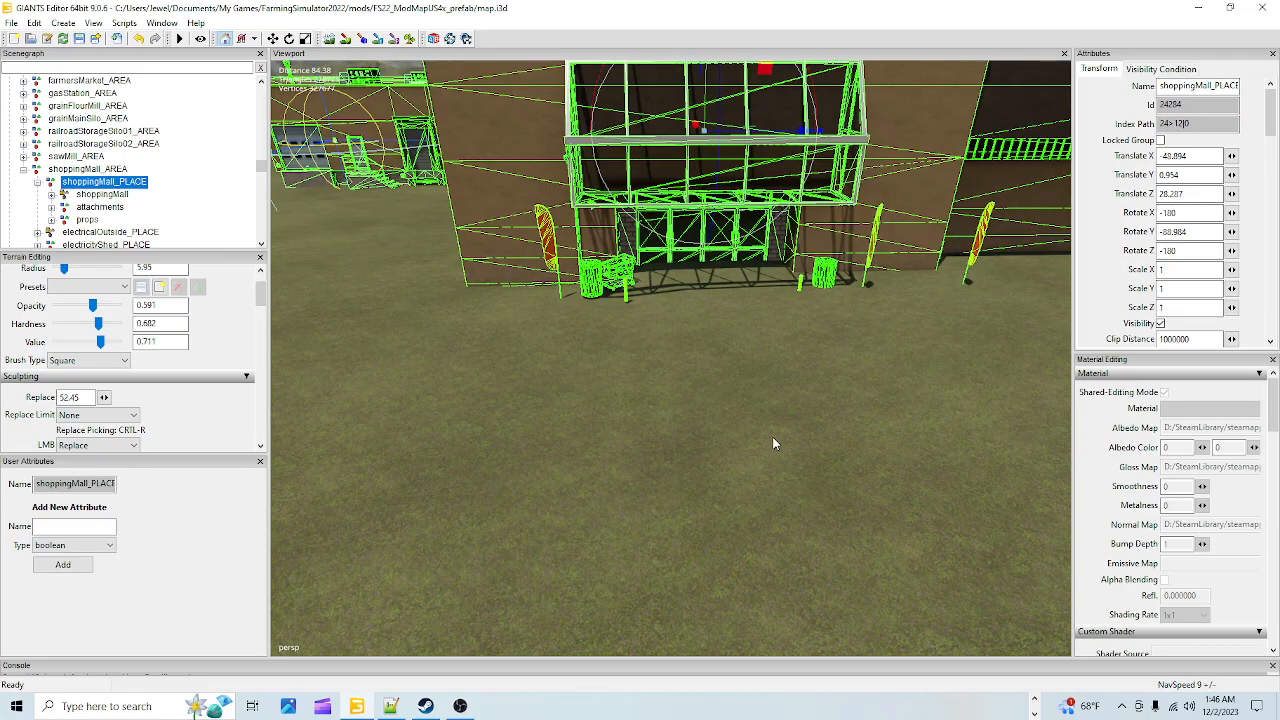
right_click_drag(753, 417, 701, 451)
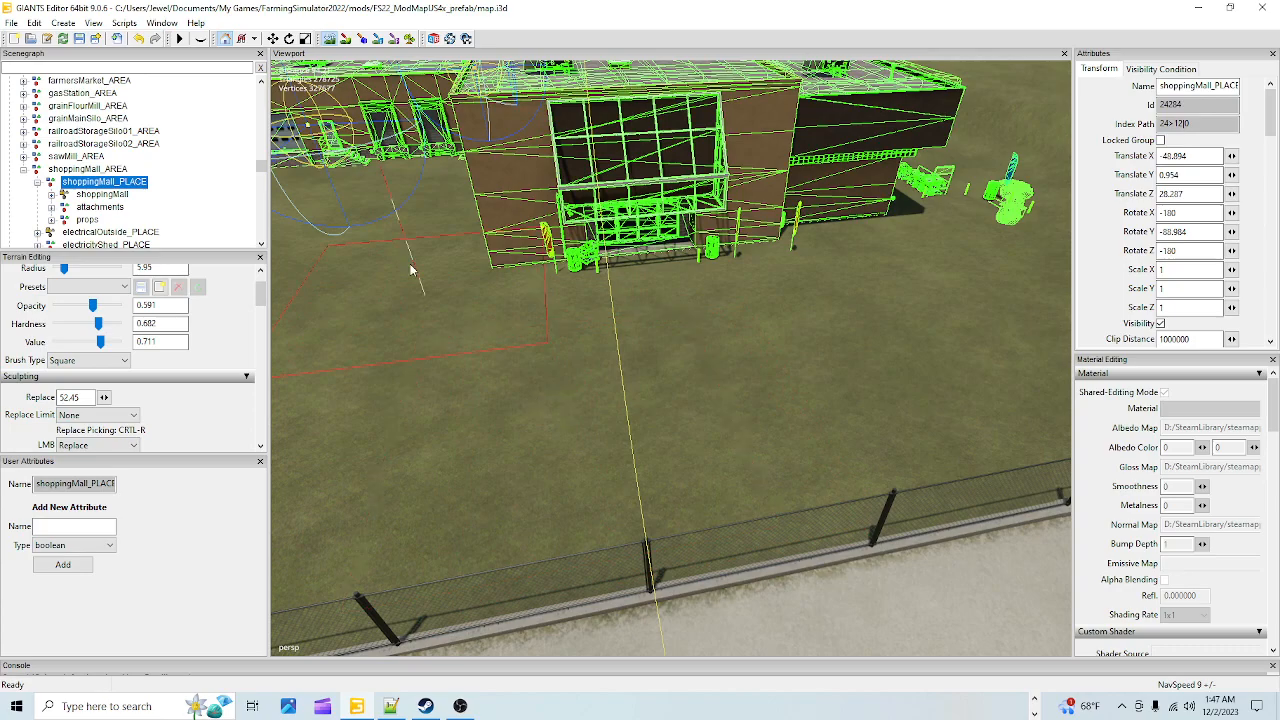
Check the slope of the levelled ground along the chain-link fence opposite the mall entrance
left_click_drag(630, 390, 661, 565, "alt")
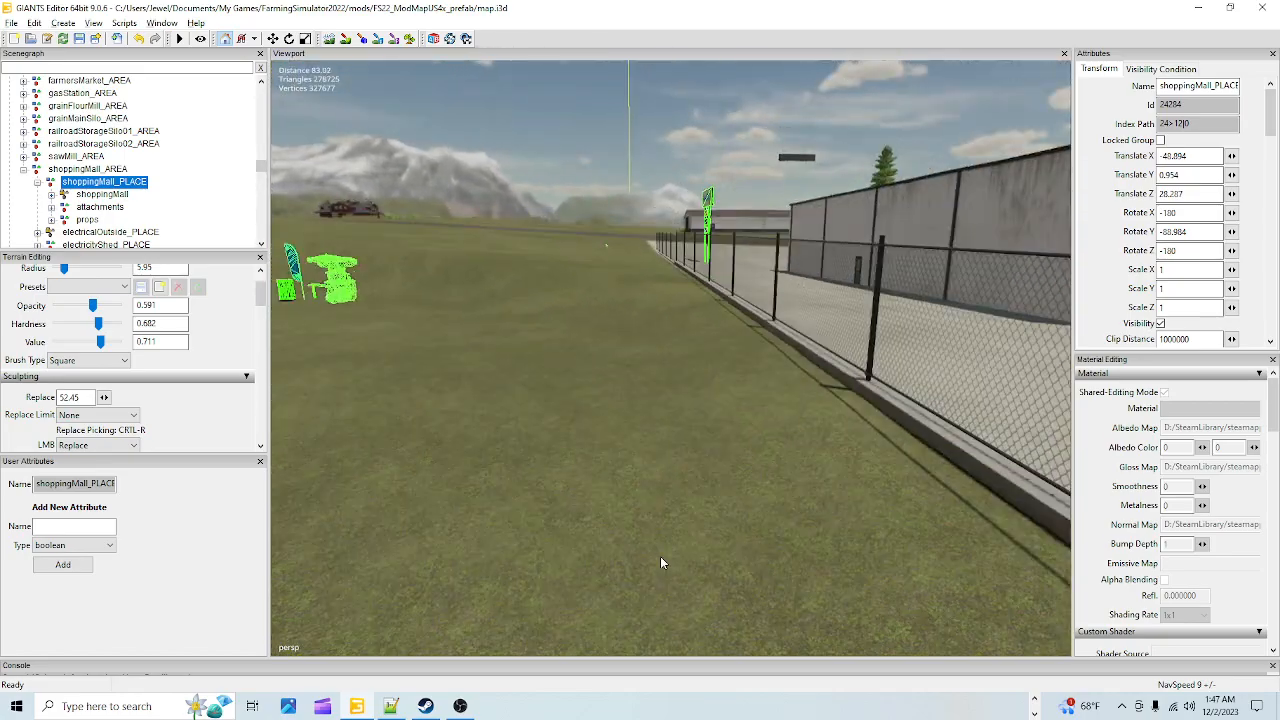
left_click_drag(565, 551, 900, 490, "alt")
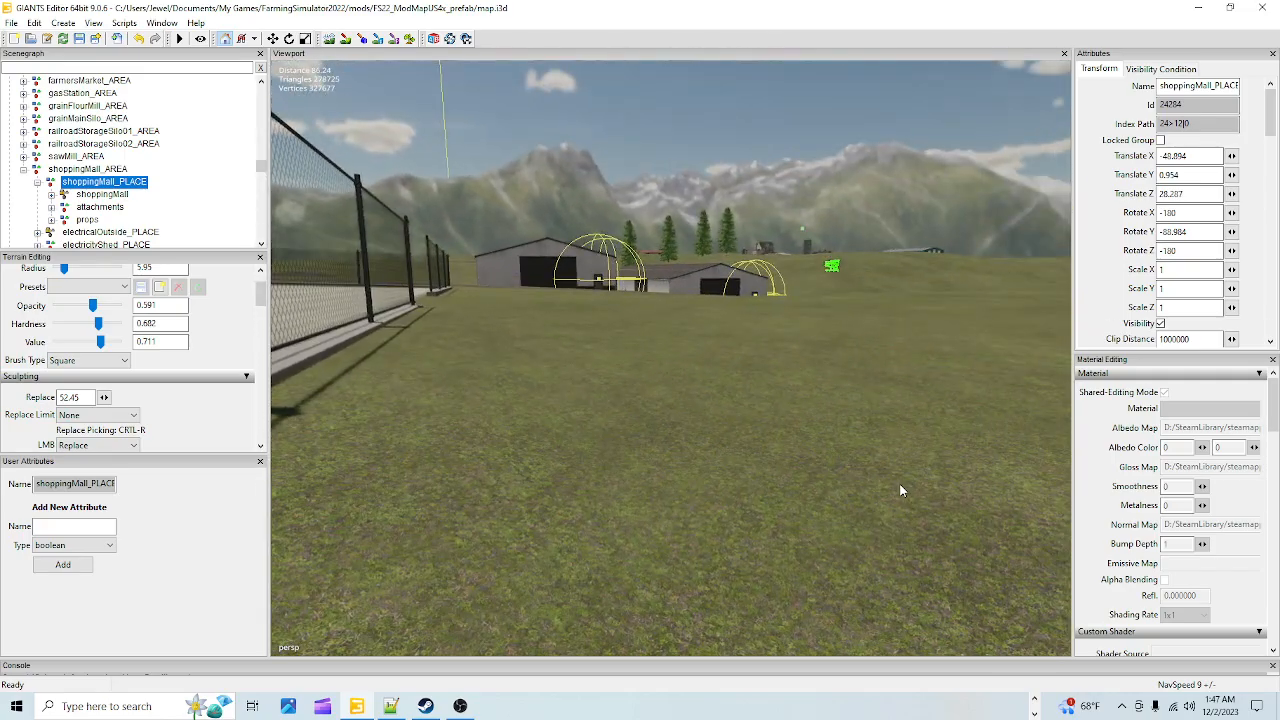
left_click_drag(573, 472, 967, 469, "alt")
left_click_drag(725, 505, 537, 490, "alt")
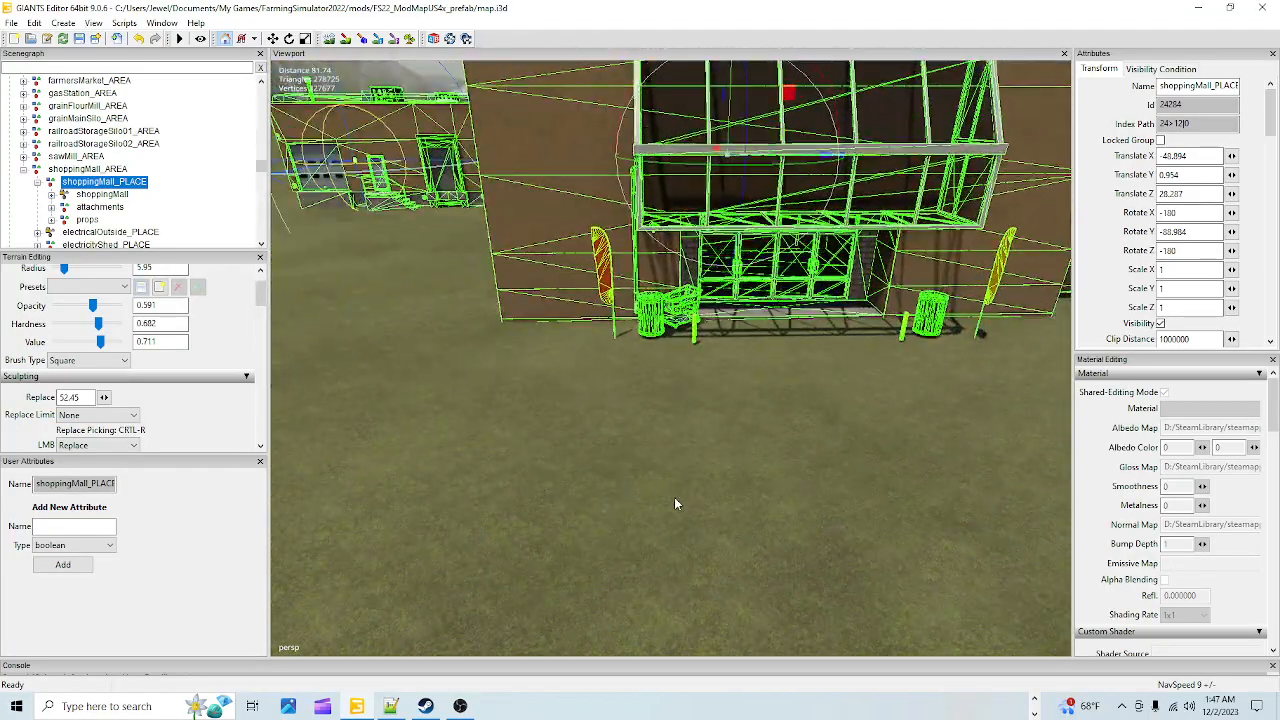
Examine how the entrance step, doors, trash cans and shopping cart sit against the ground
scroll(673, 503, "up", 4)
left_click_drag(674, 504, 786, 417, "alt")
scroll(786, 417, "up", 1)
left_click_drag(757, 463, 689, 481, "alt")
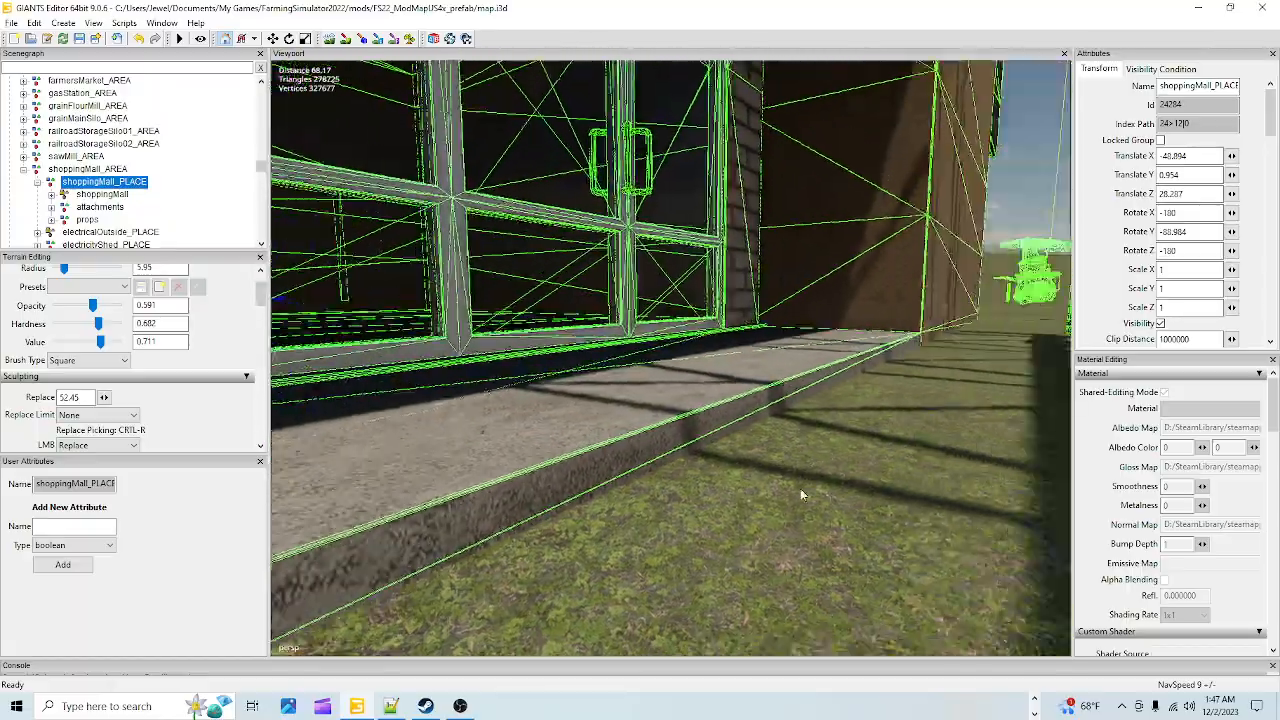
scroll(823, 488, "up", 5)
scroll(689, 481, "down", 5)
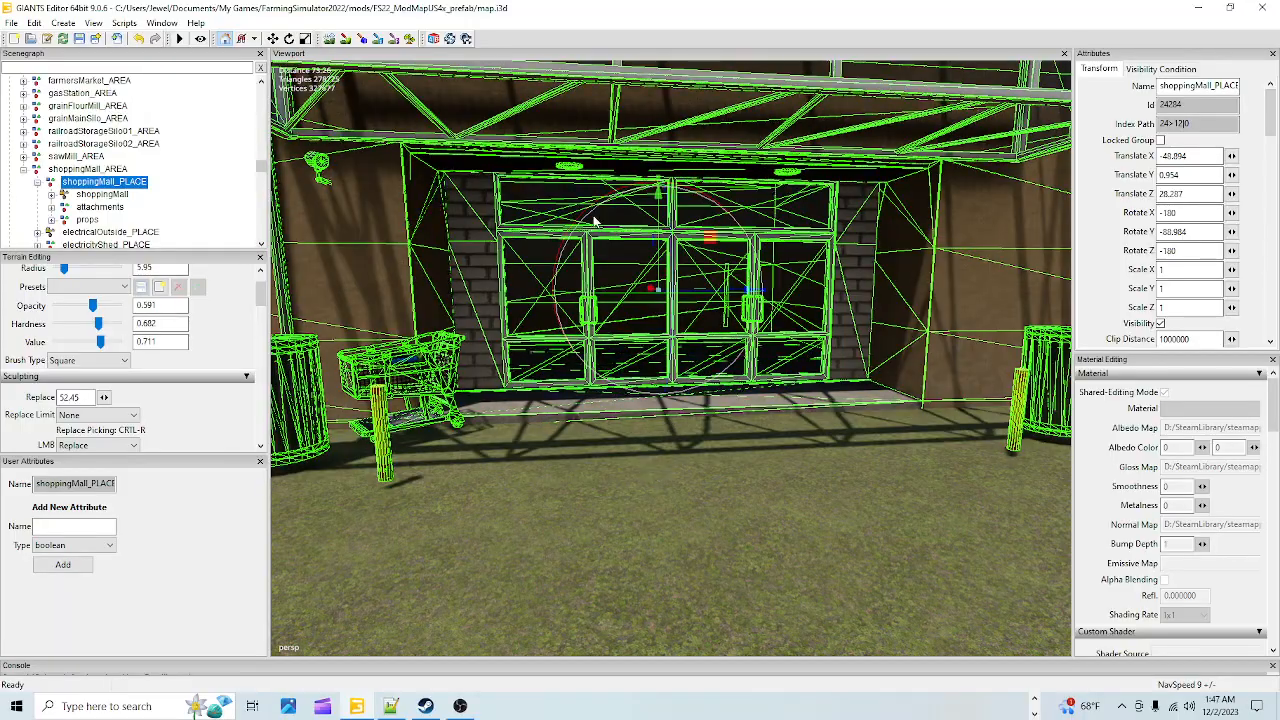
left_click_drag(550, 403, 690, 457, "alt")
scroll(713, 470, "down", 3)
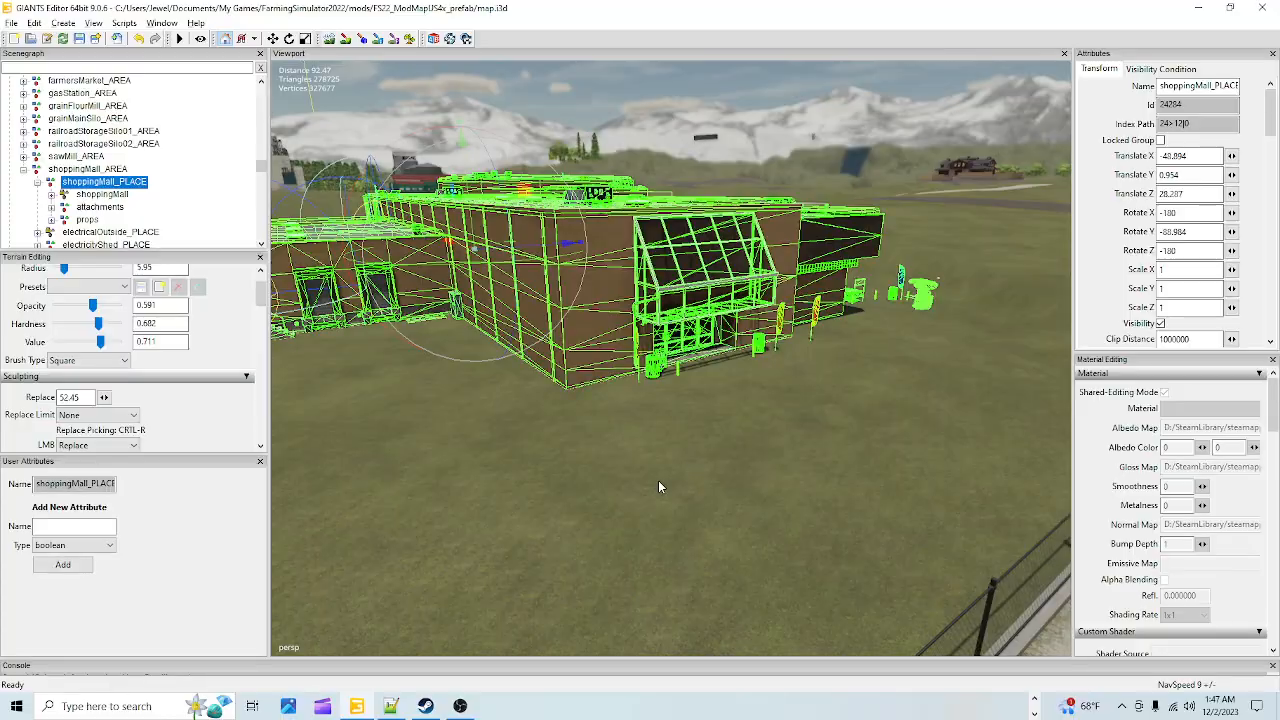
scroll(762, 411, "up", 3)
scroll(762, 411, "up", 6)
left_click_drag(762, 411, 799, 373, "alt")
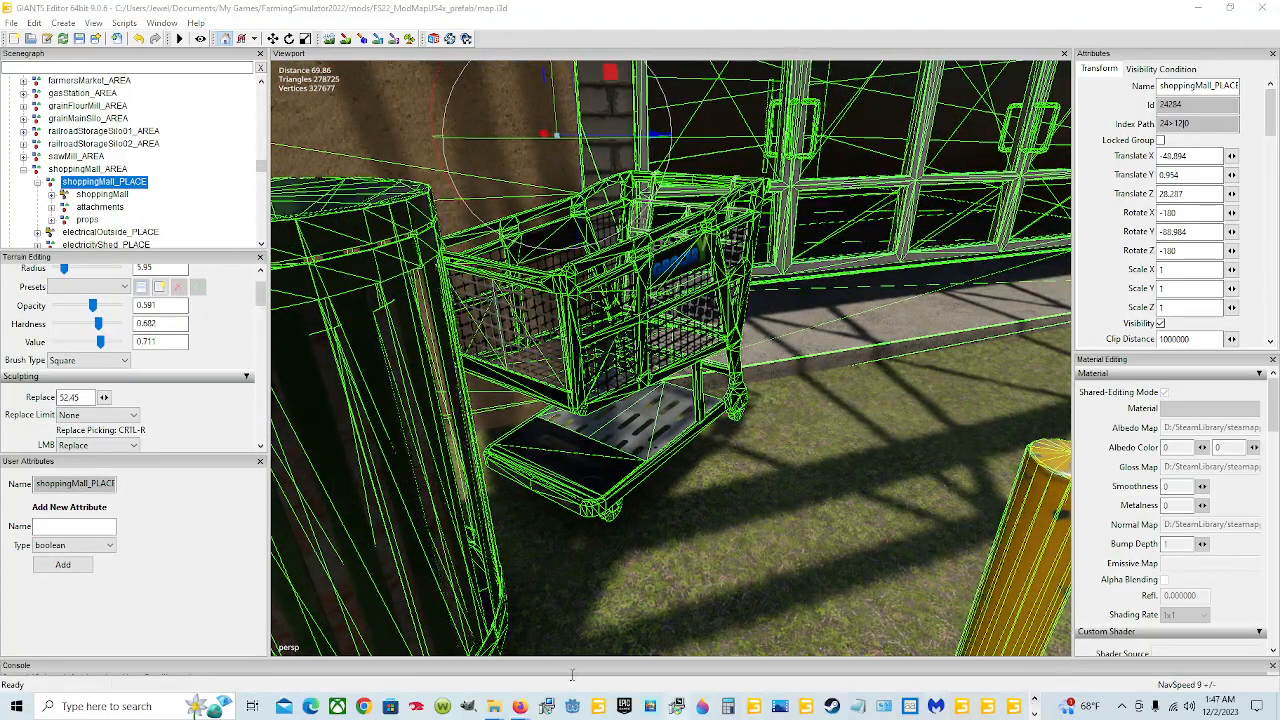
Switch to File Explorer and browse drive D's SteamLibrary to the Farming Simulator 22 data folder
mouse_move(494, 706)
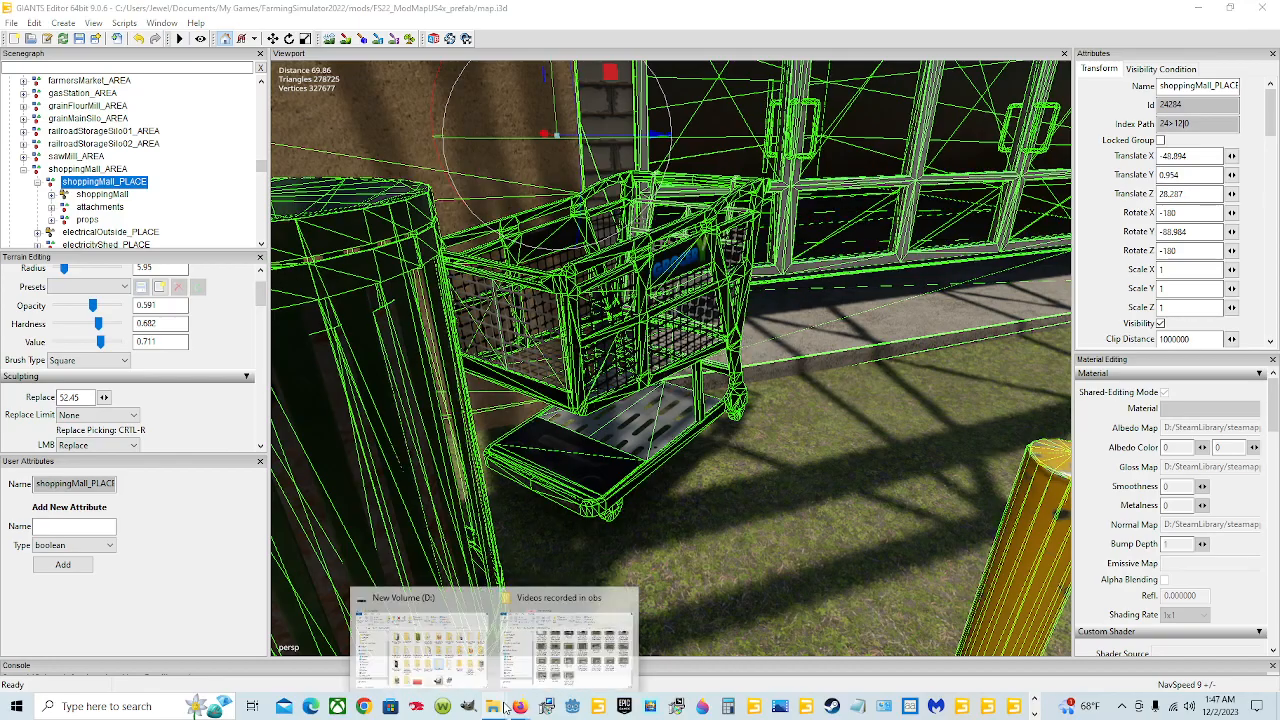
left_click(420, 640)
left_click(240, 523)
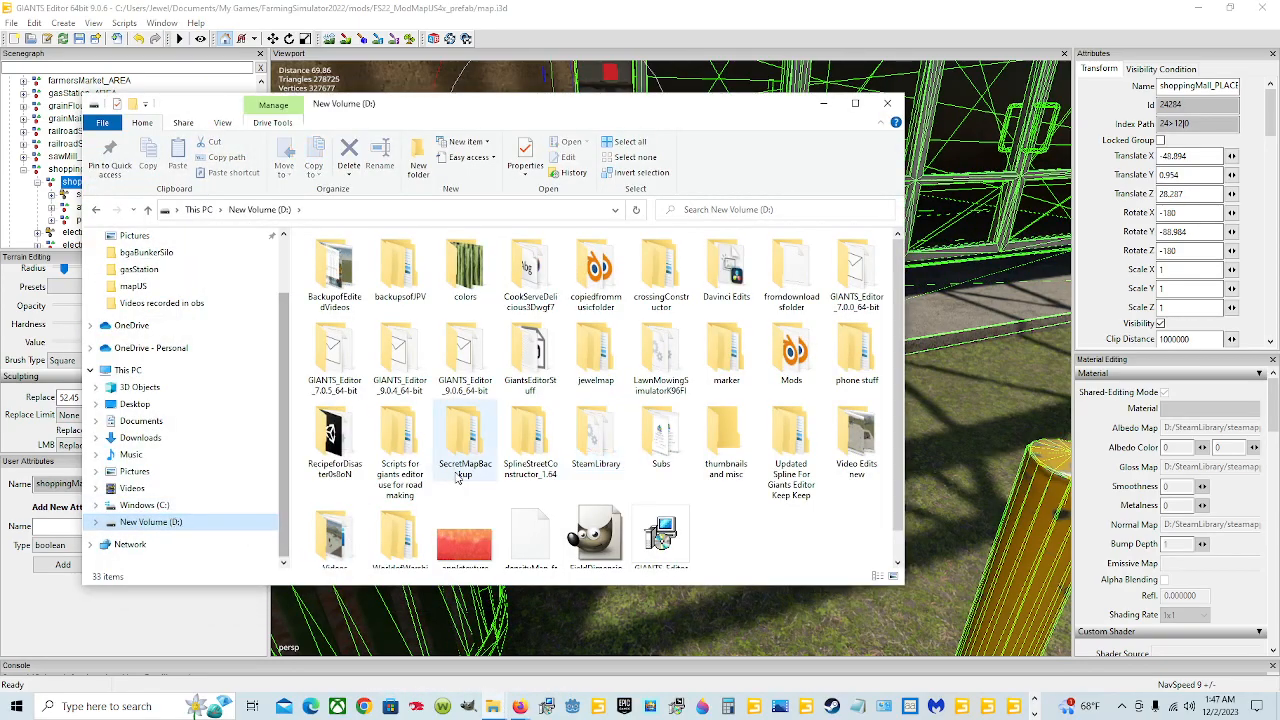
double_click(592, 430)
double_click(372, 258)
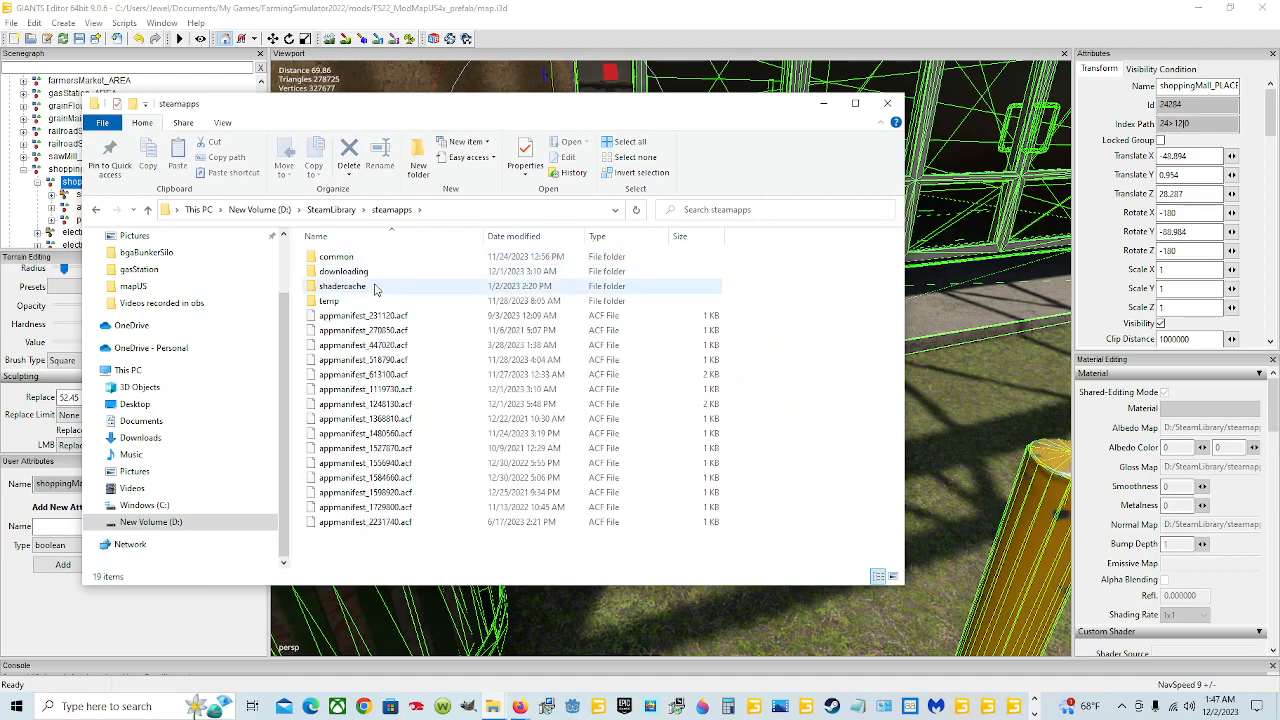
double_click(345, 257)
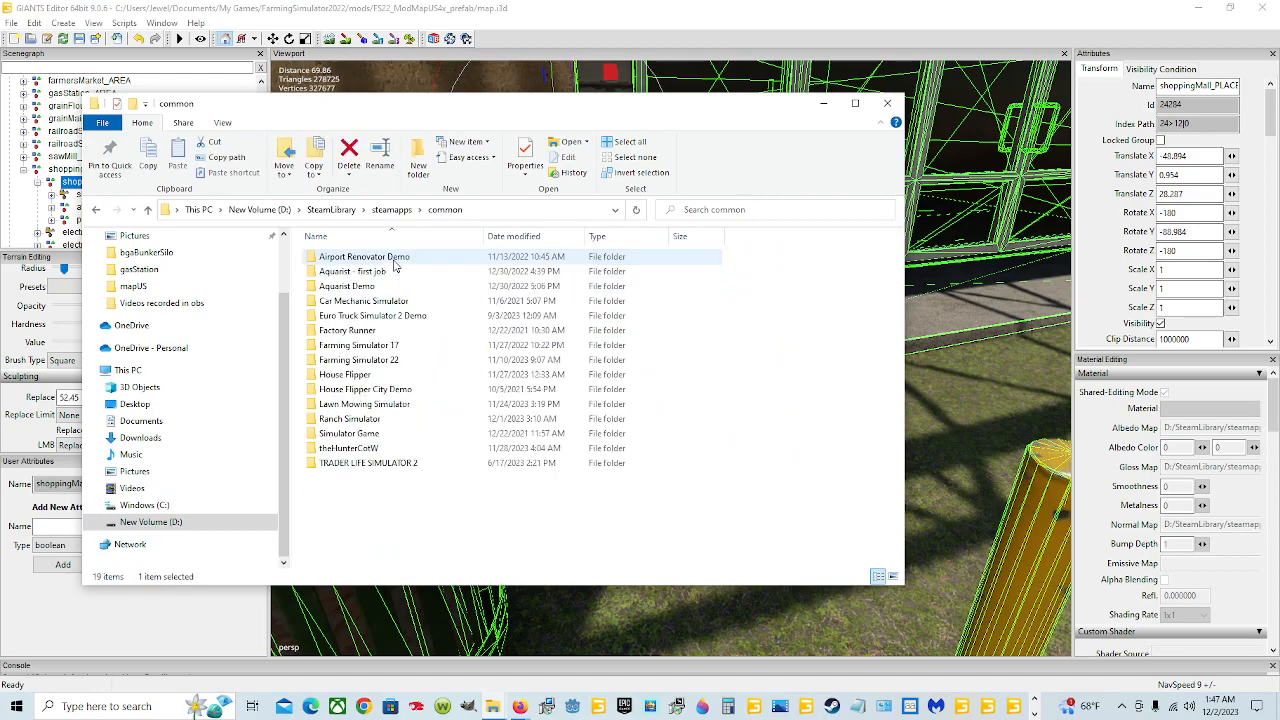
double_click(388, 362)
double_click(371, 257)
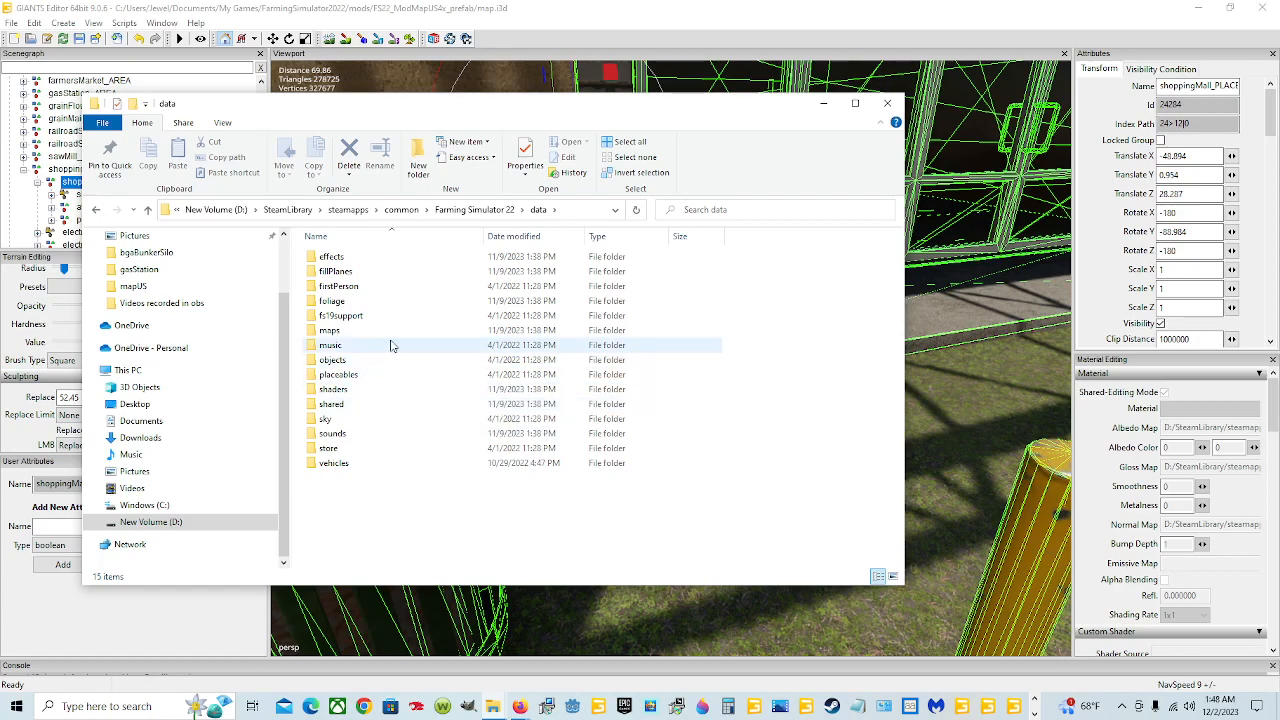
Open the original map i3d file from maps/mapUS in GIANTS Editor 9.0.6 and dismiss its welcome window
double_click(340, 331)
double_click(398, 287)
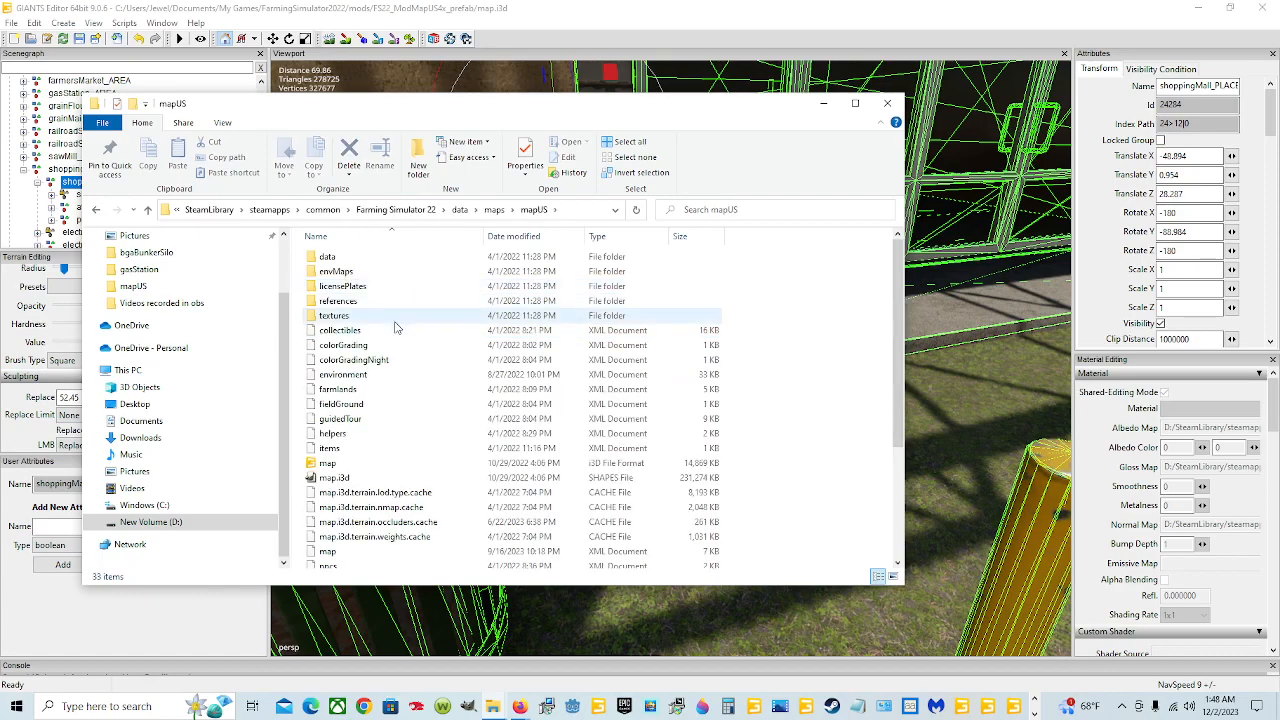
double_click(335, 463)
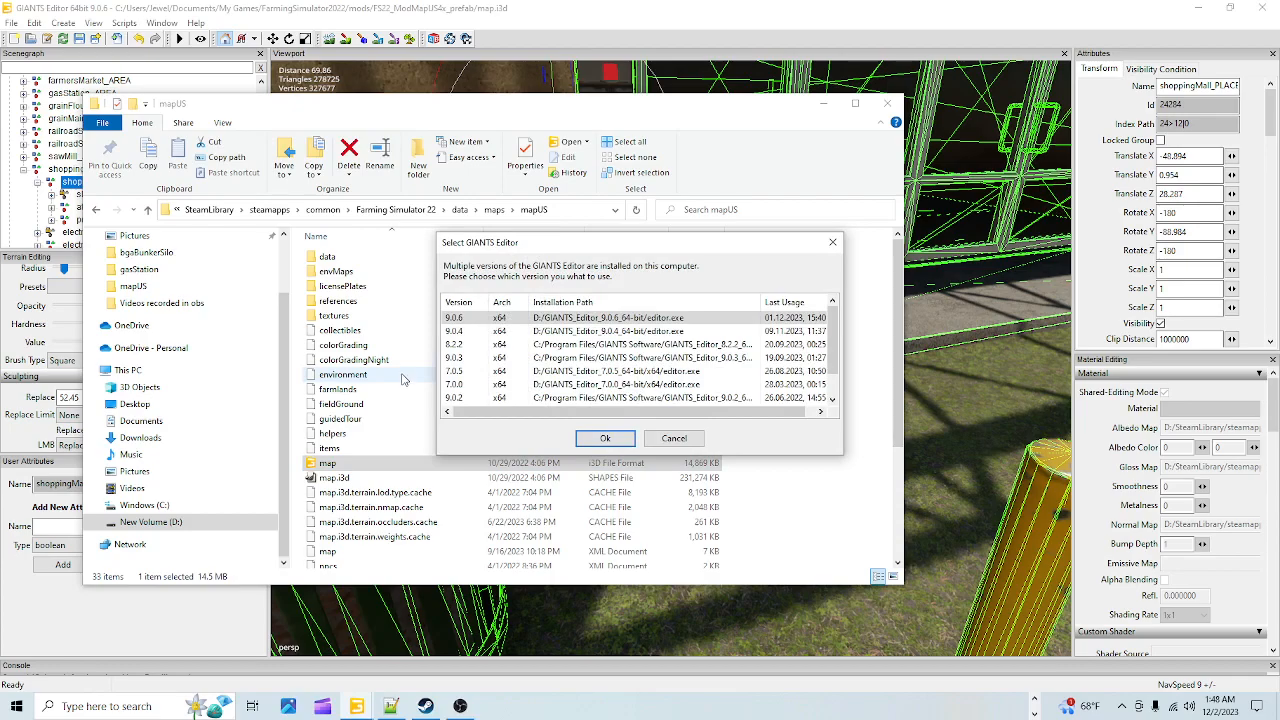
left_click(605, 438)
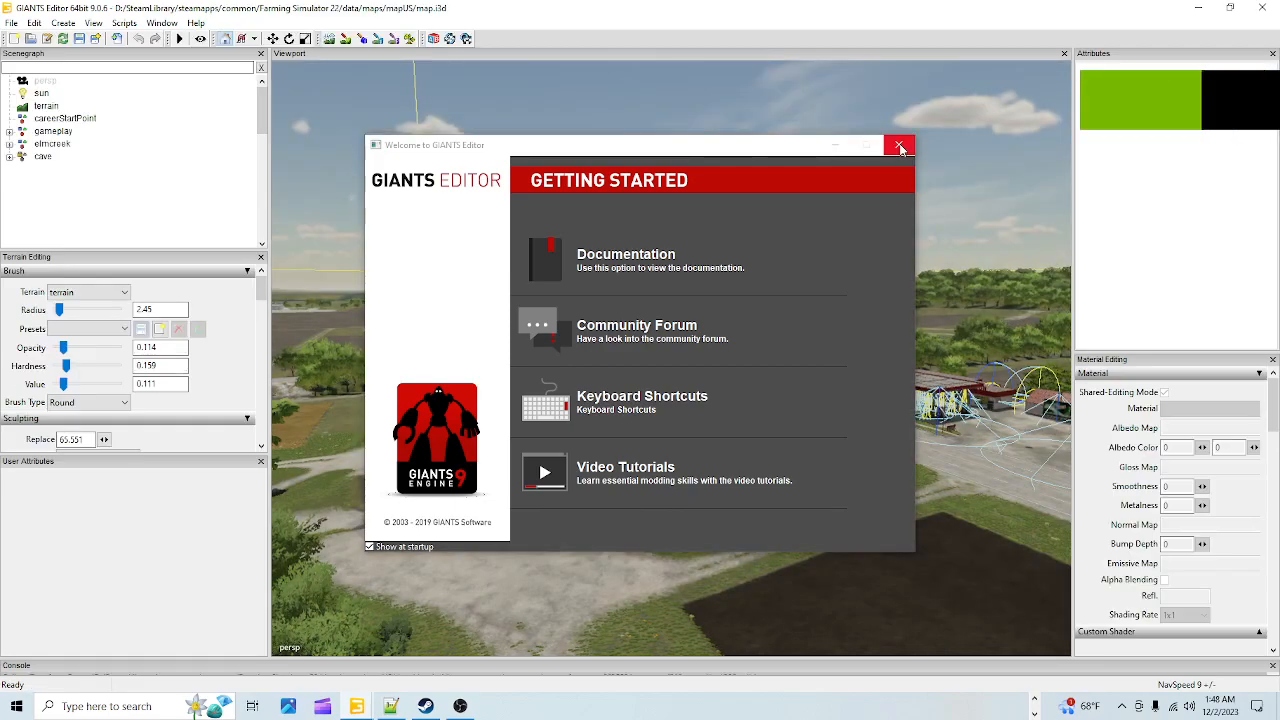
left_click(900, 146)
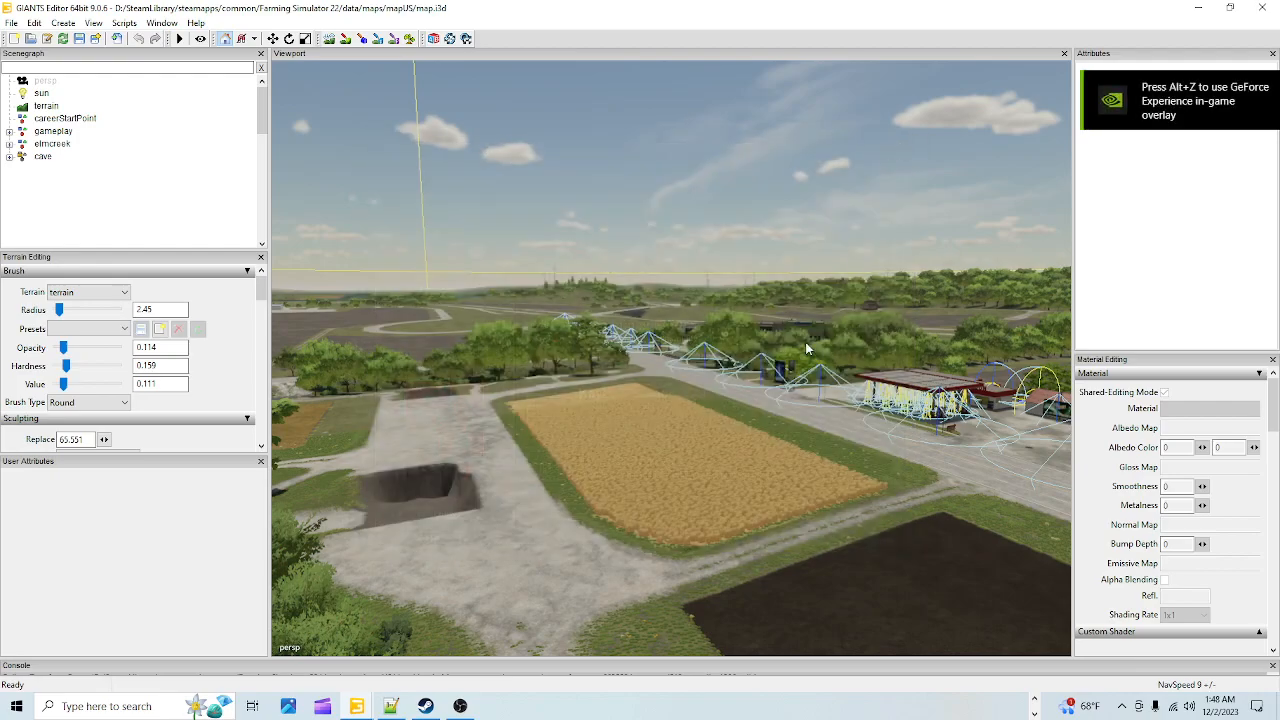
Travel across the original US map along the road to the fenced lot facing the grocery mall
left_click_drag(809, 336, 794, 336, "alt")
right_click_drag(739, 502, 985, 102, "alt")
right_click_drag(759, 456, 1135, 25, "alt")
right_click_drag(687, 380, 947, 88, "alt")
left_click_drag(836, 298, 803, 381, "alt")
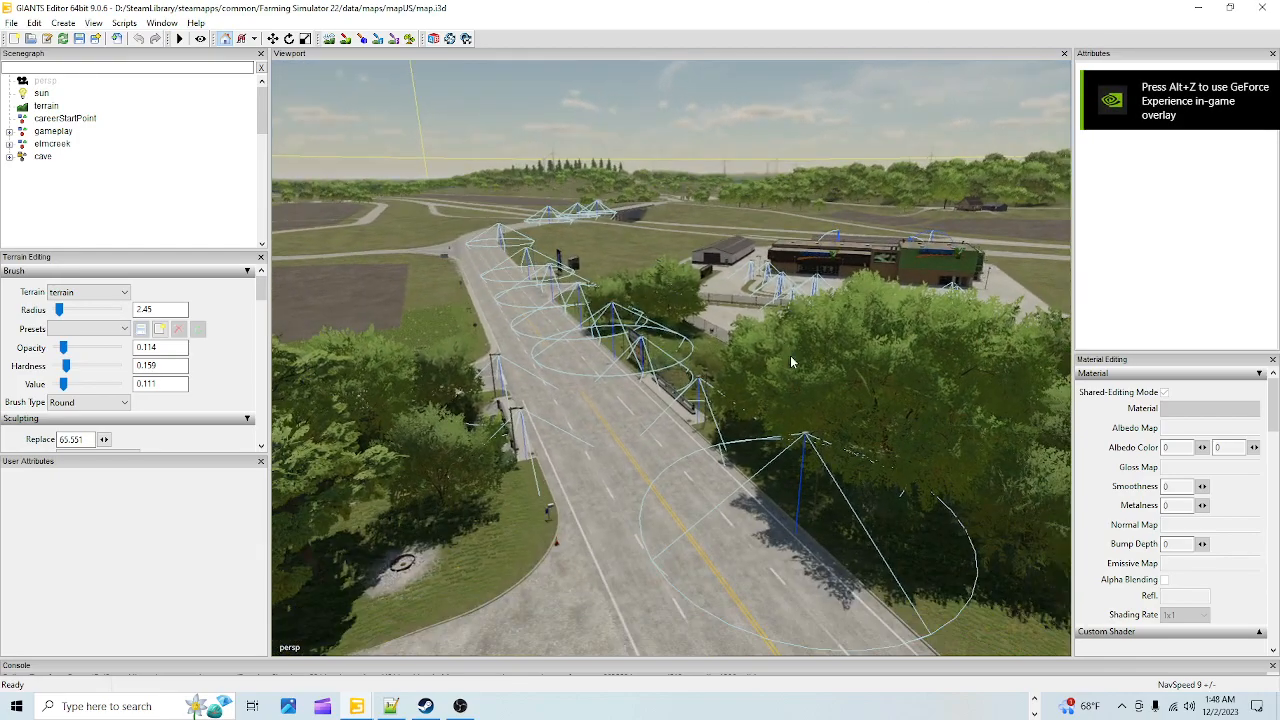
left_click_drag(832, 264, 574, 392, "alt")
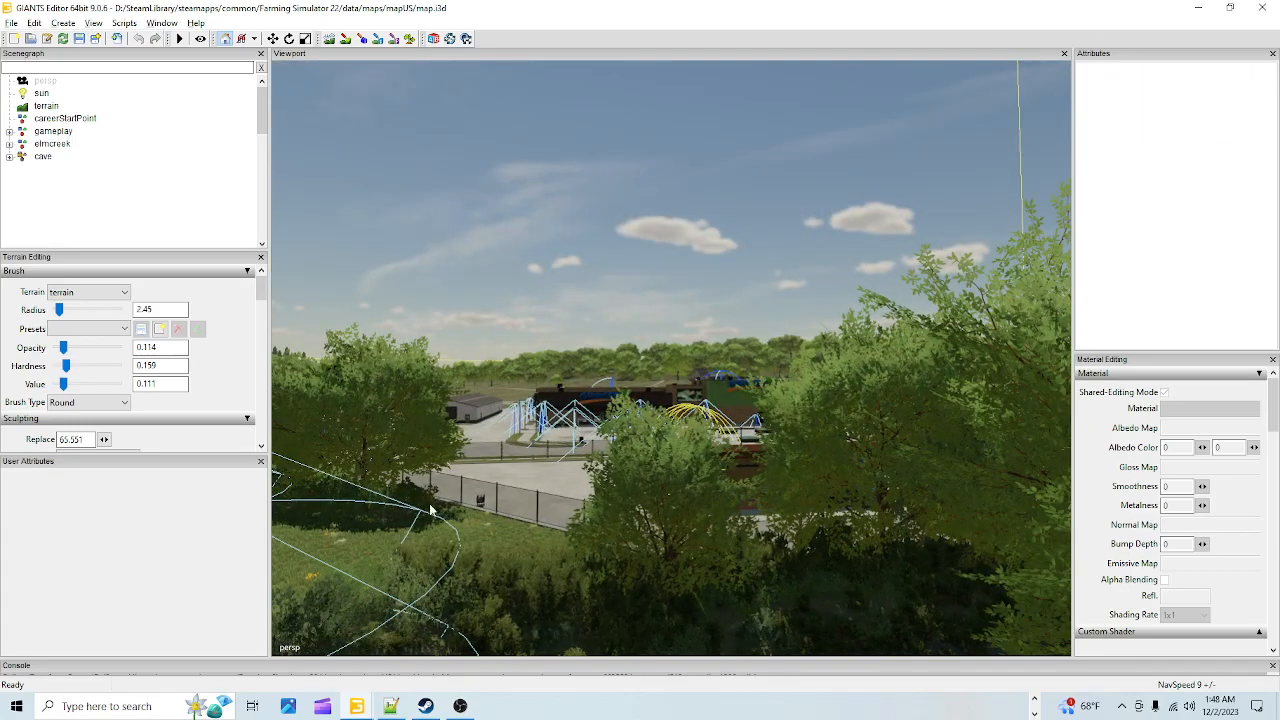
right_click_drag(447, 502, 760, 260, "alt")
left_click_drag(760, 260, 583, 351, "alt")
right_click_drag(583, 351, 711, 131, "alt")
left_click_drag(620, 365, 728, 291, "alt")
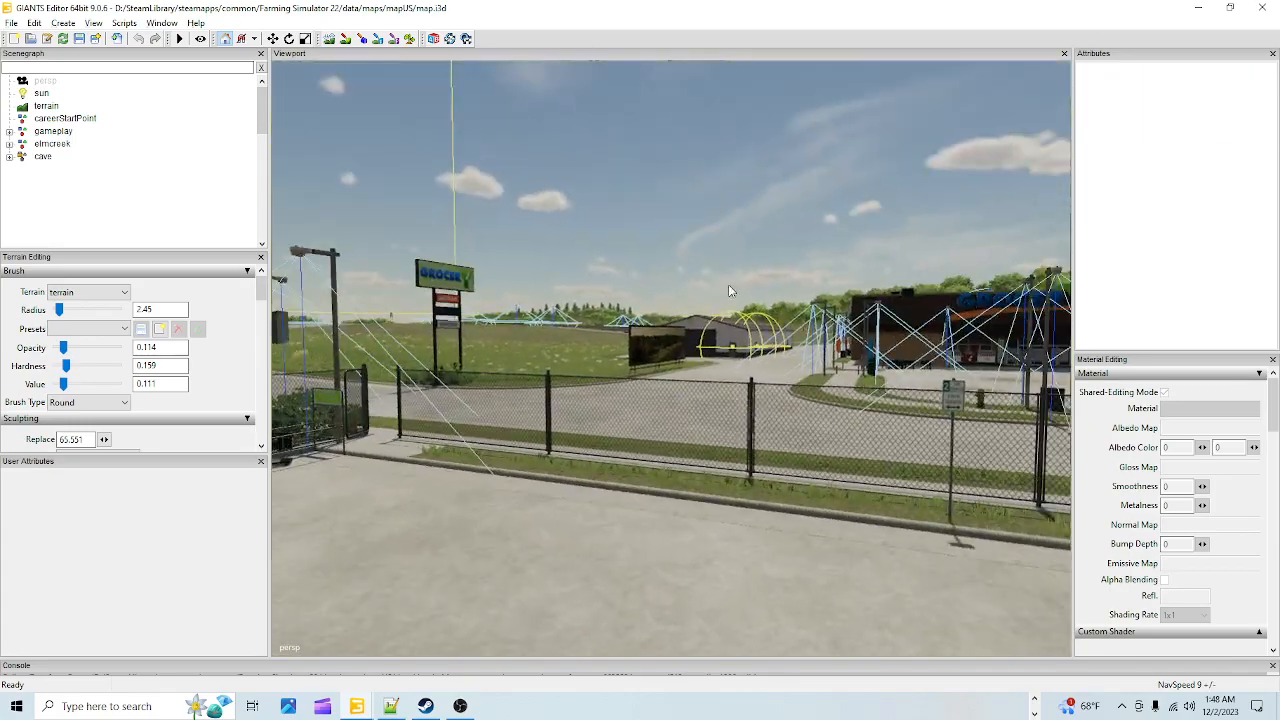
Look along the original mall's grocery storefront and around to the side with the glass-roofed entrance
right_click_drag(729, 286, 810, 179, "alt")
left_click_drag(691, 239, 703, 271, "alt")
right_click_drag(578, 401, 765, 238, "alt")
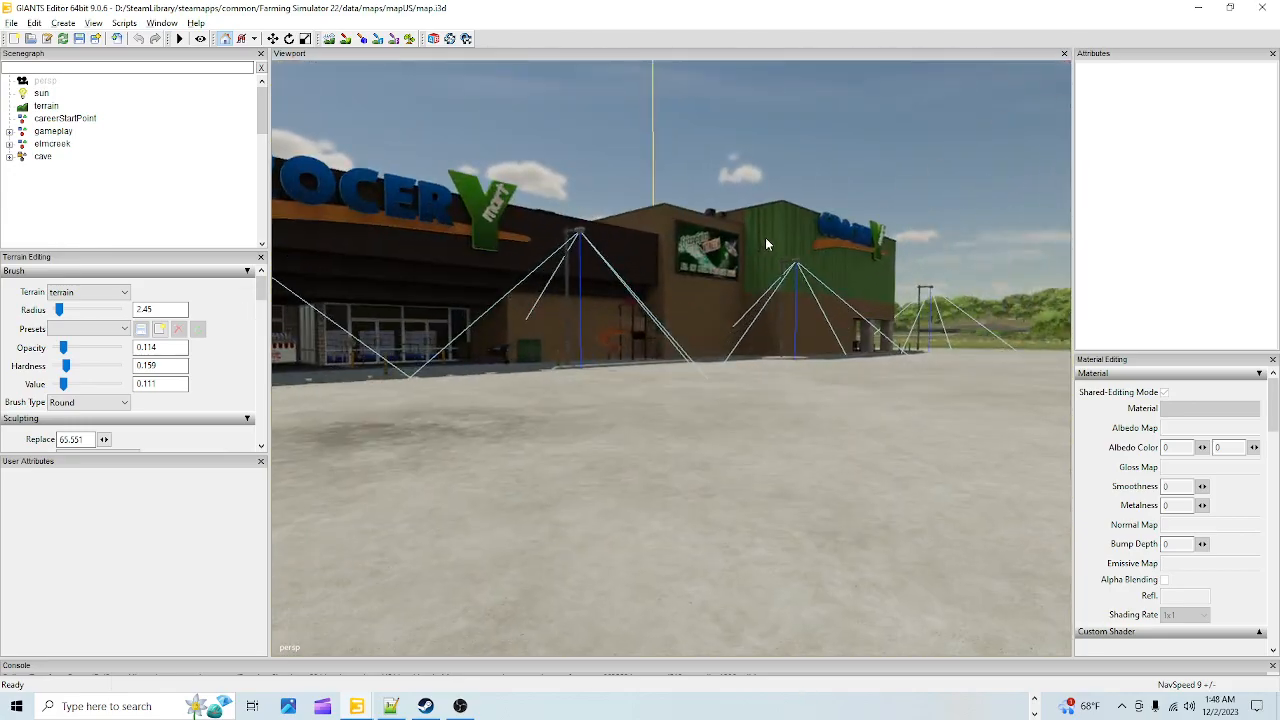
left_click_drag(765, 237, 586, 284, "alt")
right_click_drag(586, 284, 757, 350, "alt")
left_click_drag(757, 350, 721, 353, "alt")
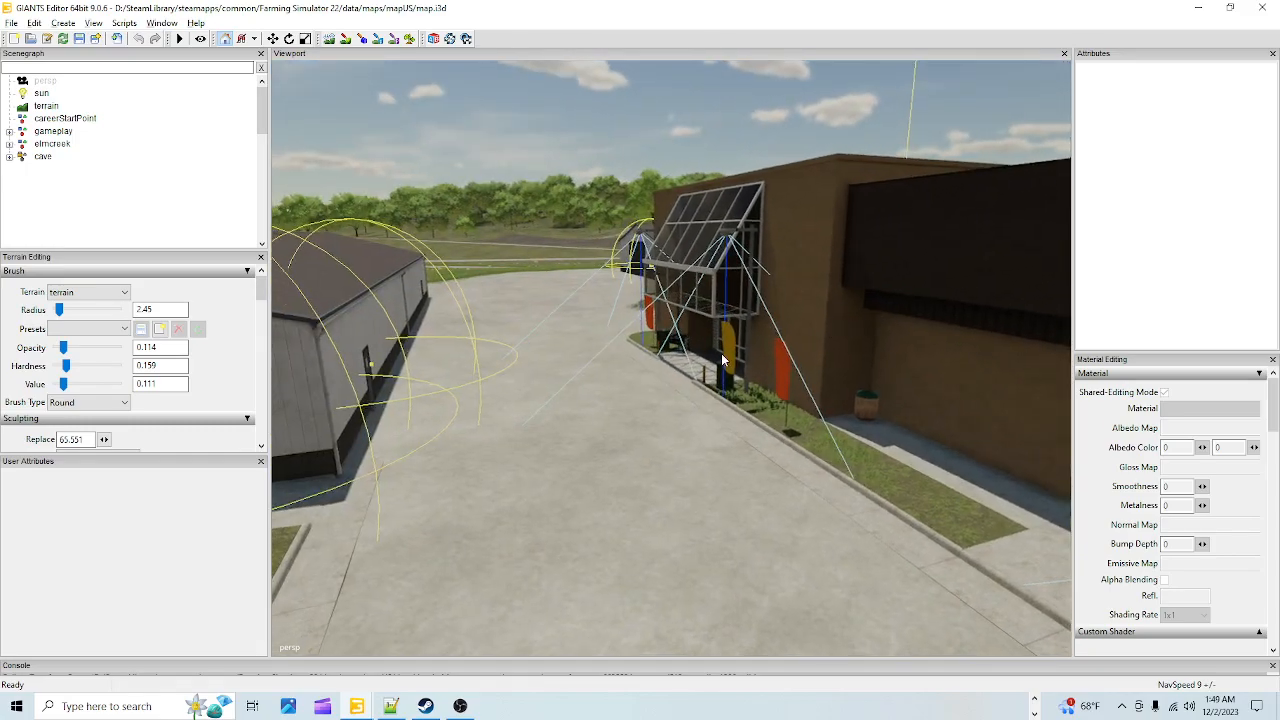
Examine how the pavement, curb, trash cans and shopping cart meet the ground at the original mall's glass-roofed entrance
scroll(721, 353, "up", 3)
left_click_drag(837, 251, 861, 318, "alt")
scroll(737, 267, "up", 2)
scroll(861, 318, "down", 5)
left_click_drag(777, 363, 726, 381, "alt")
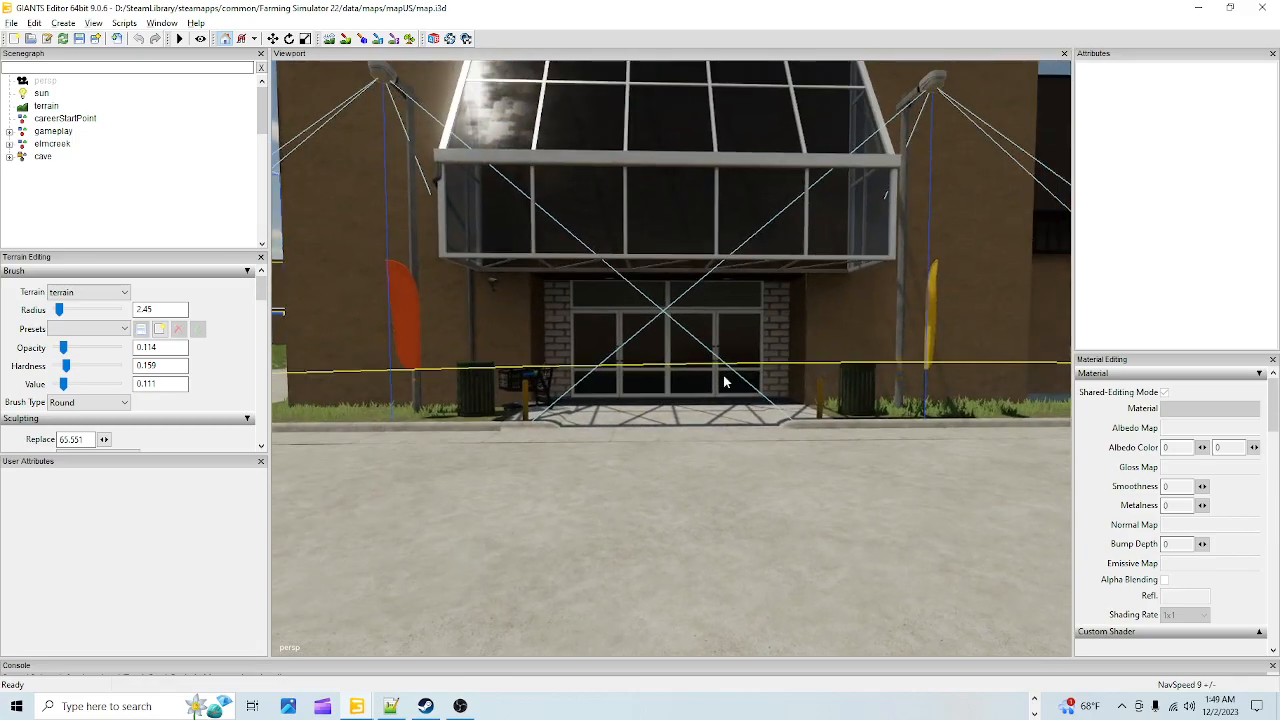
scroll(726, 381, "up", 4)
left_click_drag(811, 331, 648, 363, "alt")
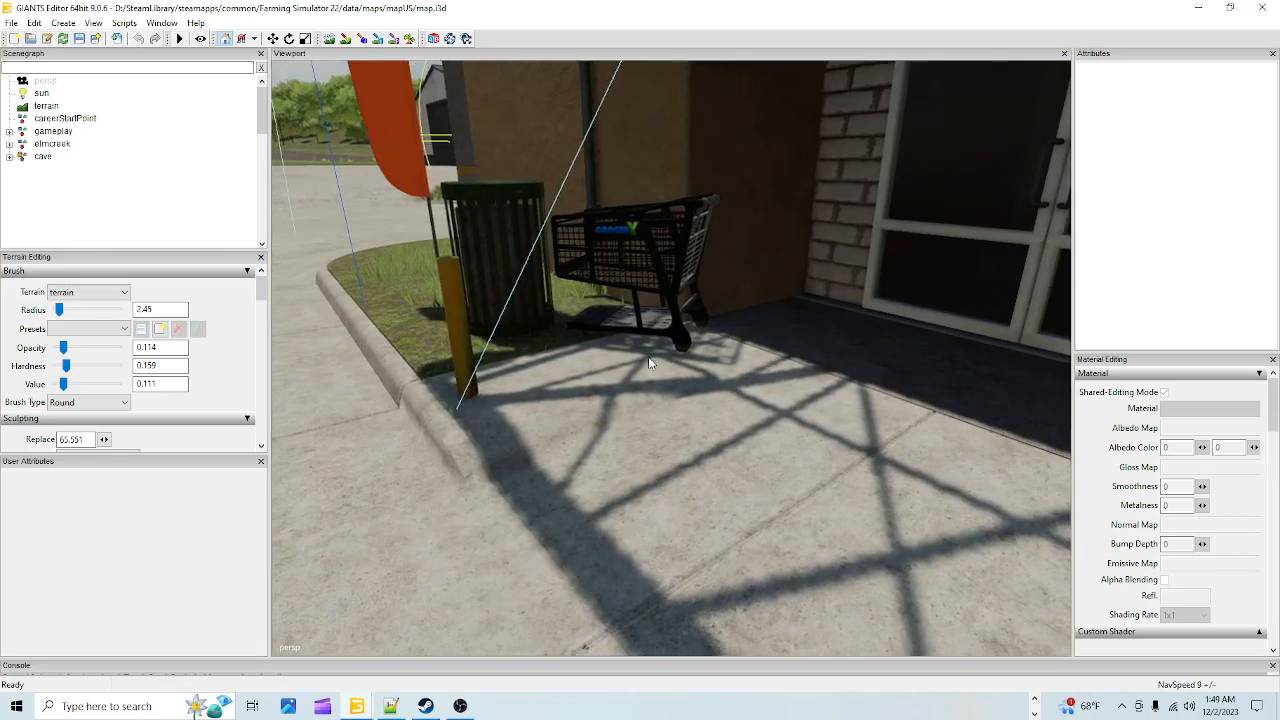
left_click_drag(534, 414, 448, 398, "alt")
scroll(443, 388, "up", 3)
left_click_drag(565, 372, 707, 325, "alt")
scroll(646, 391, "down", 4)
Select the pavement in the mall's lot, expand its pavementClusters group and check roadPlayerFarm_pavementCluster
left_click(598, 387)
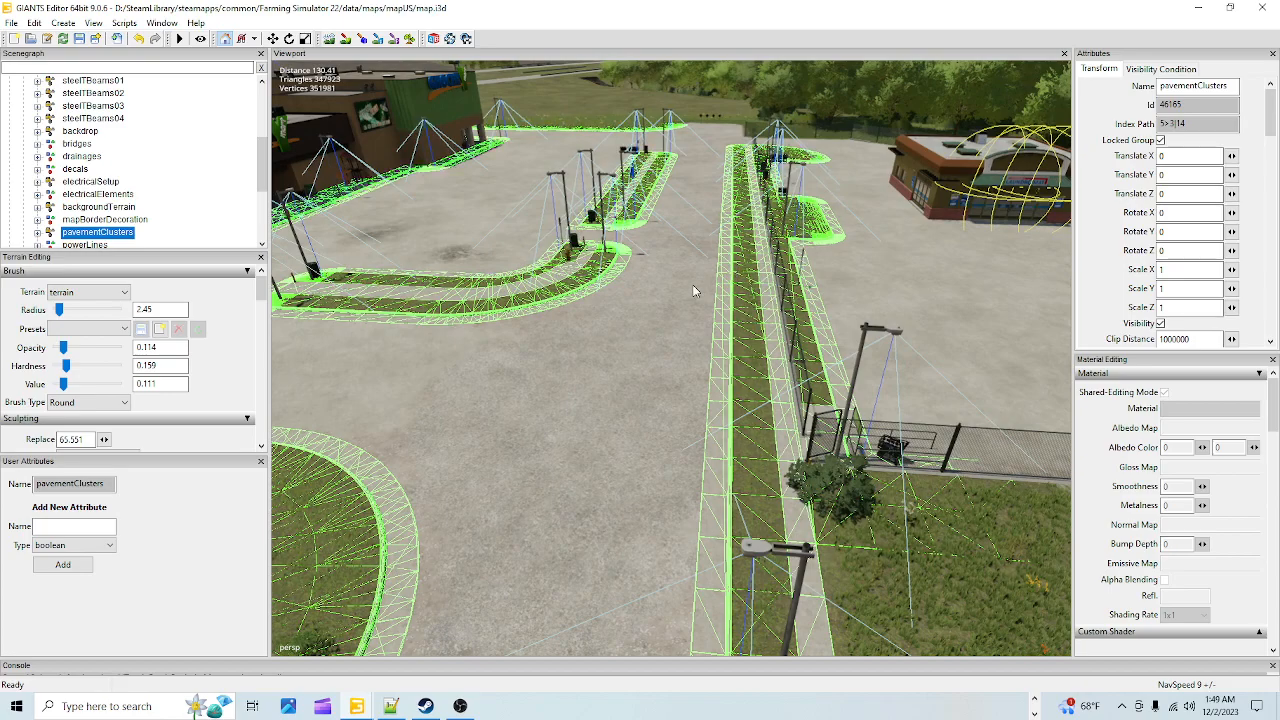
left_click(38, 232)
scroll(128, 178, "down", 3)
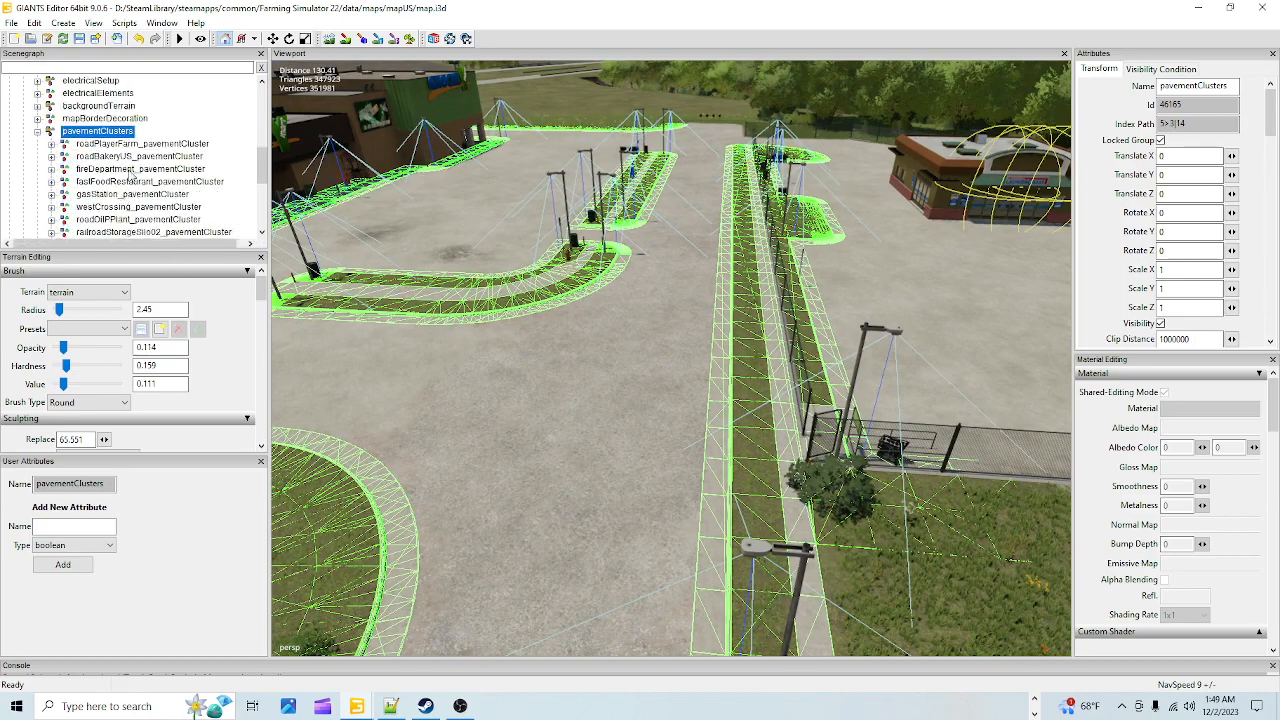
left_click(142, 144)
key("f")
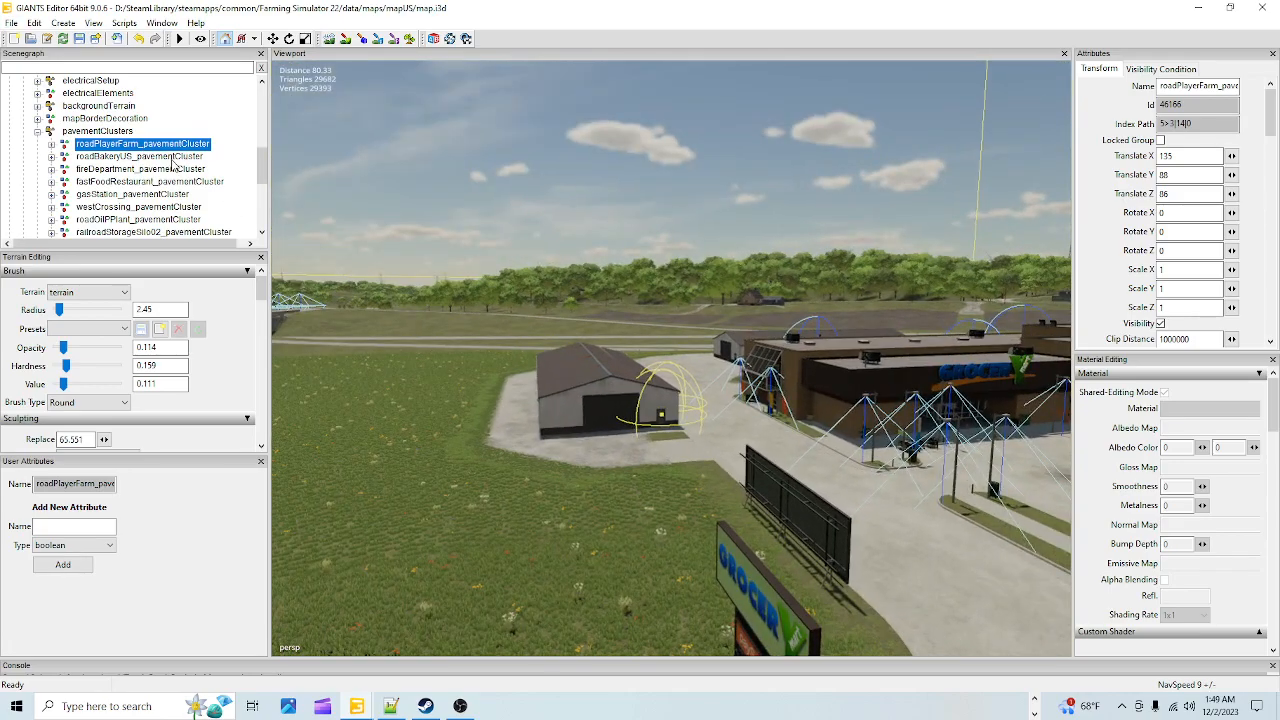
Go through the remaining pavement clusters one by one to find the one surrounding the mall, shoppingMal_pavementCluster
left_click(172, 168)
left_click(167, 182)
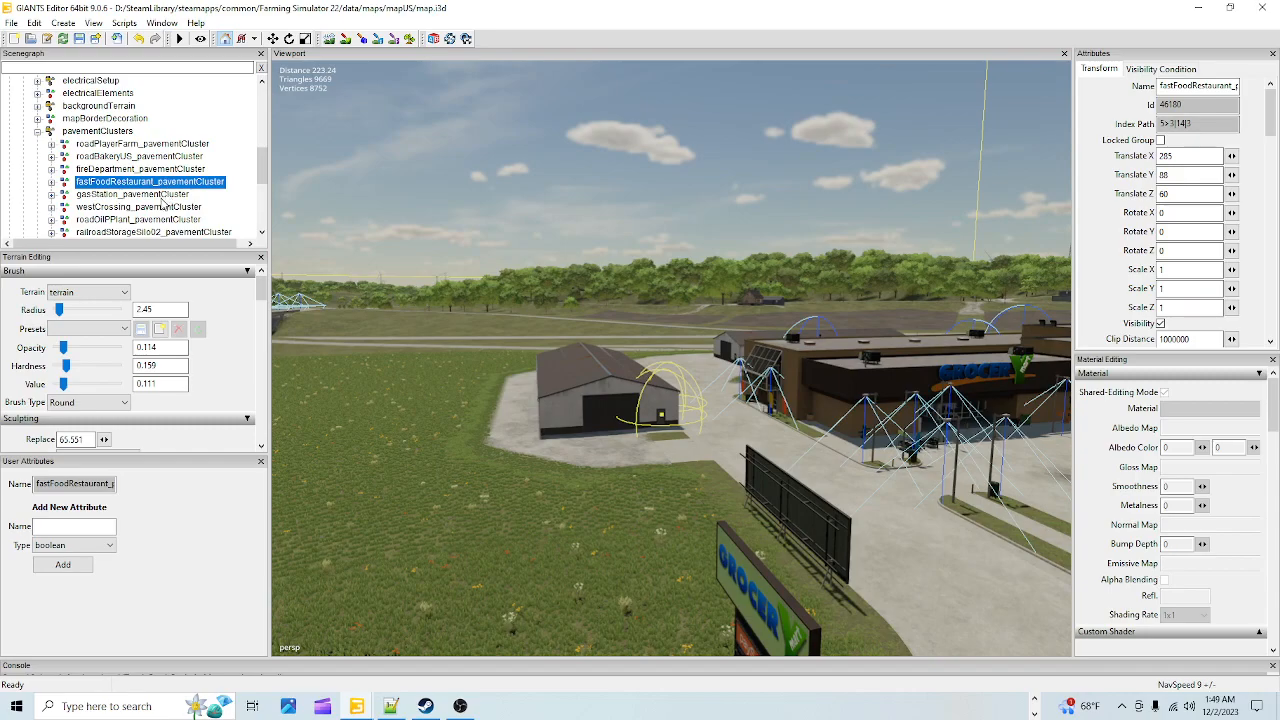
left_click(161, 197)
left_click(160, 210)
left_click(157, 229)
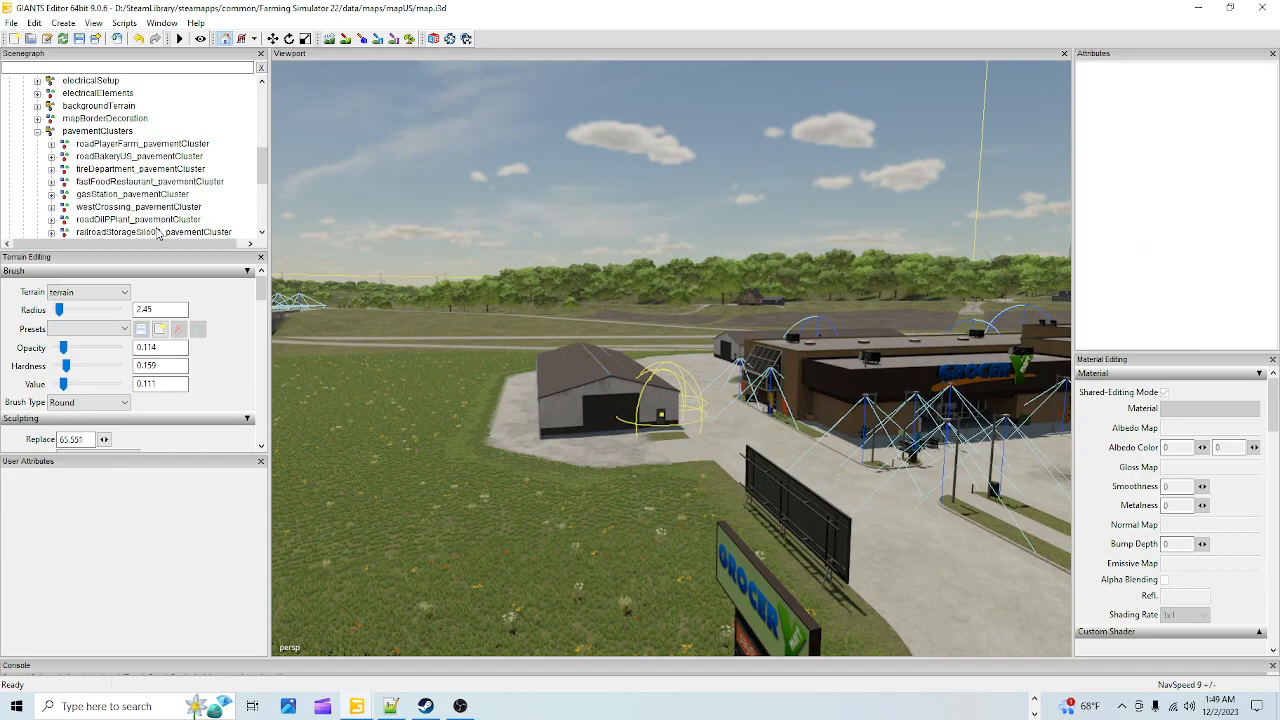
scroll(172, 206, "down", 2)
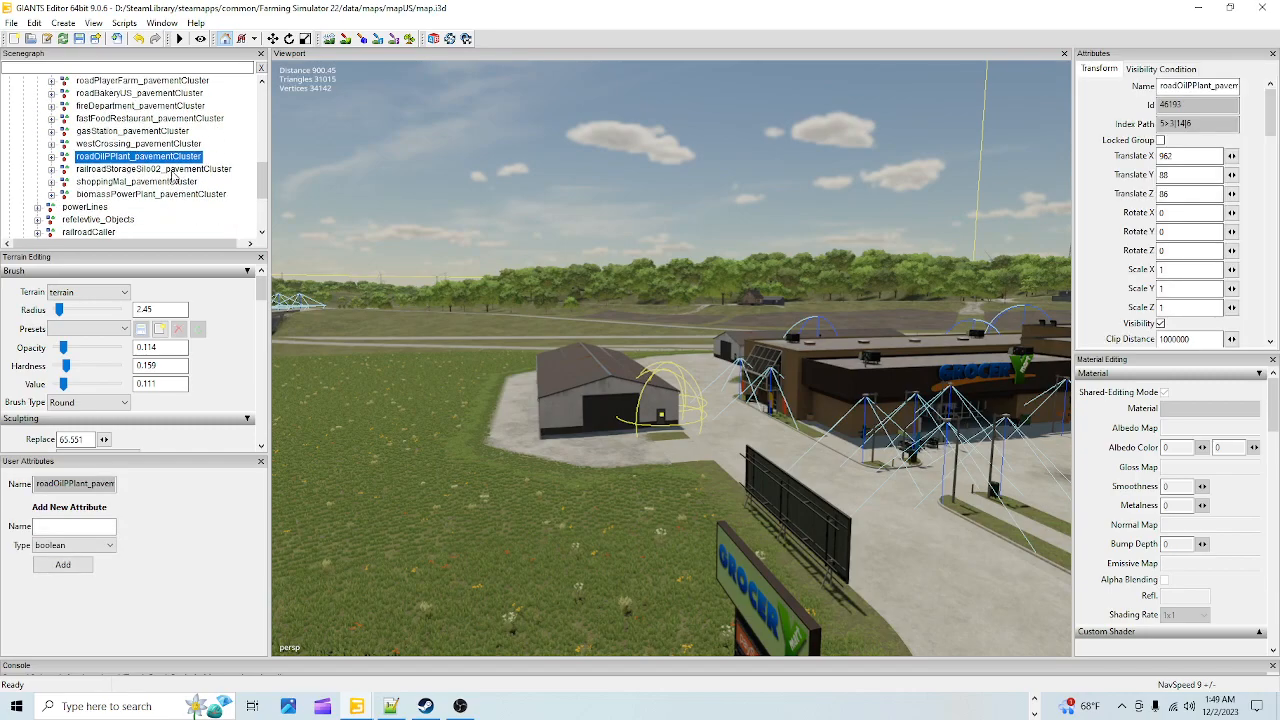
left_click(173, 181)
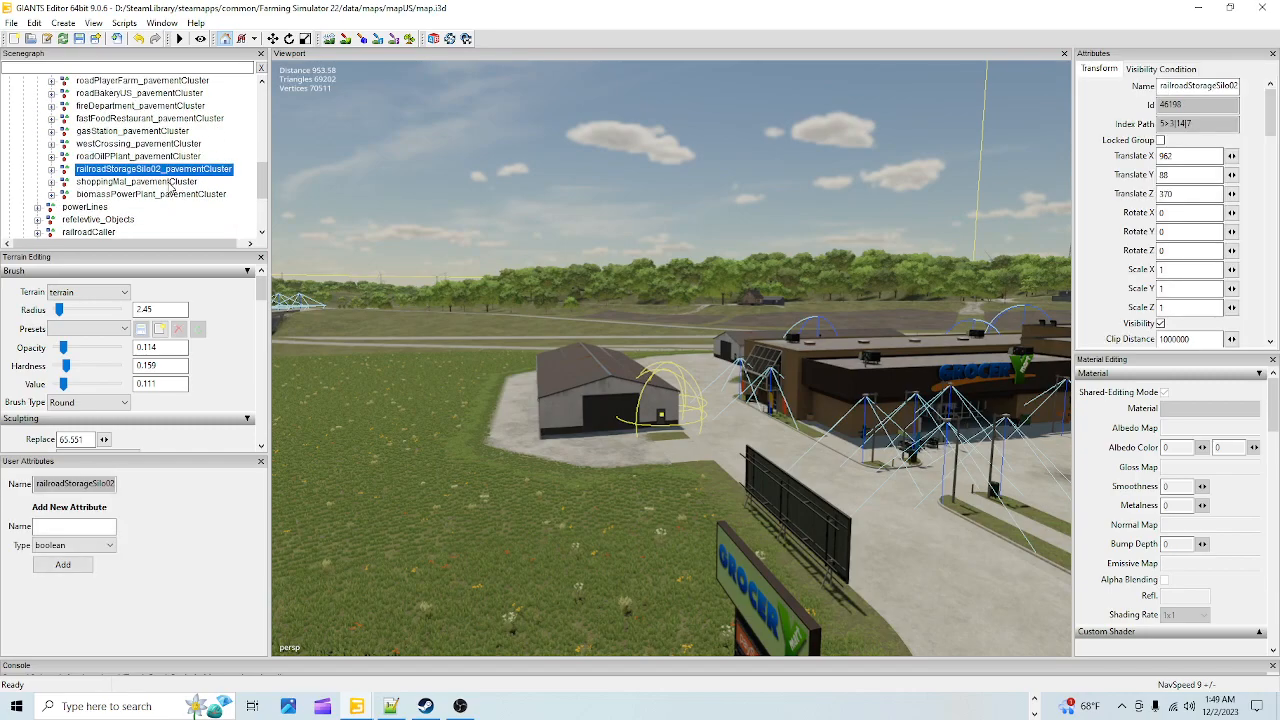
left_click(227, 193)
left_click(150, 181)
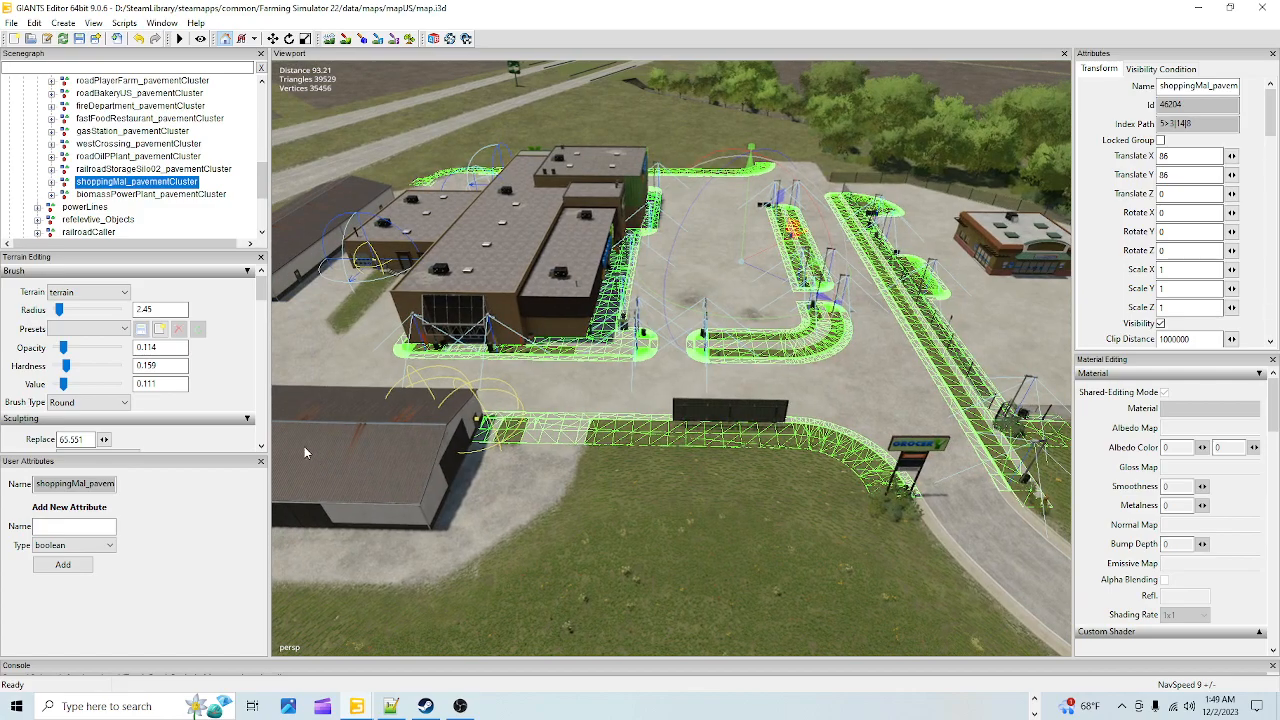
Check biomassPowerPlant_pavementCluster, then reselect shoppingMal_pavementCluster and inspect its extent around the mall and parking lot
left_click(170, 195)
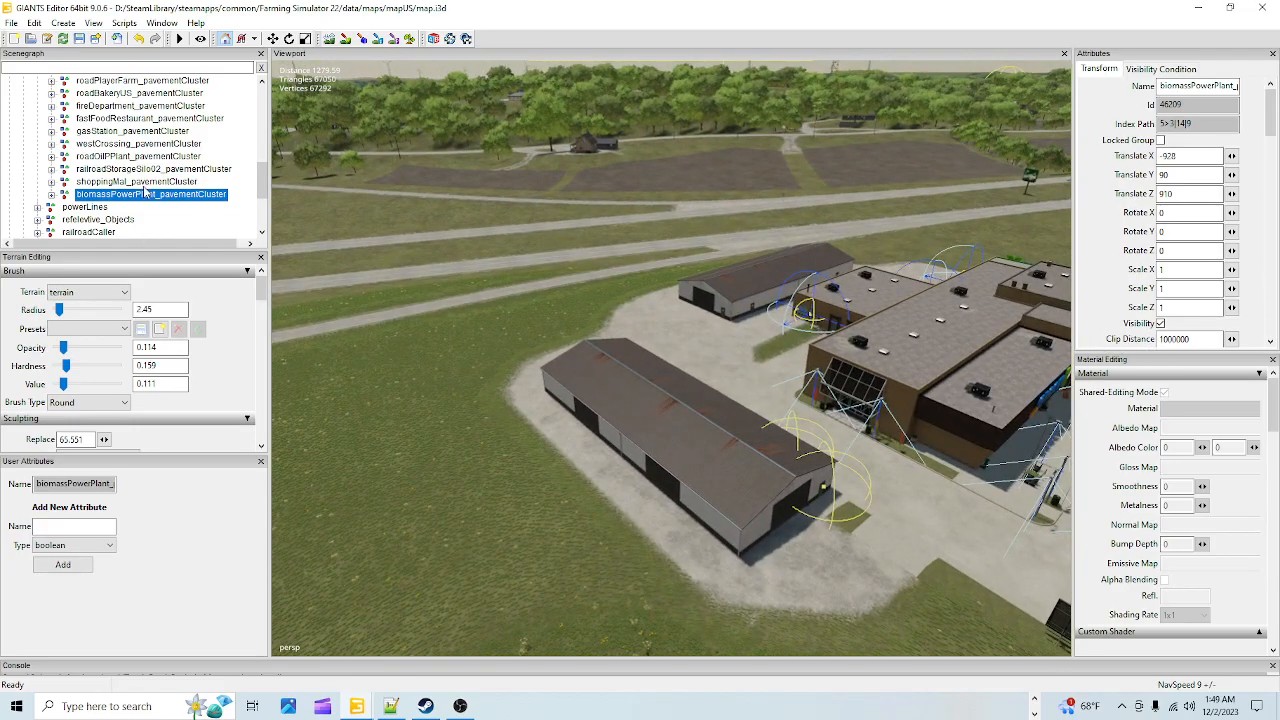
left_click(146, 184)
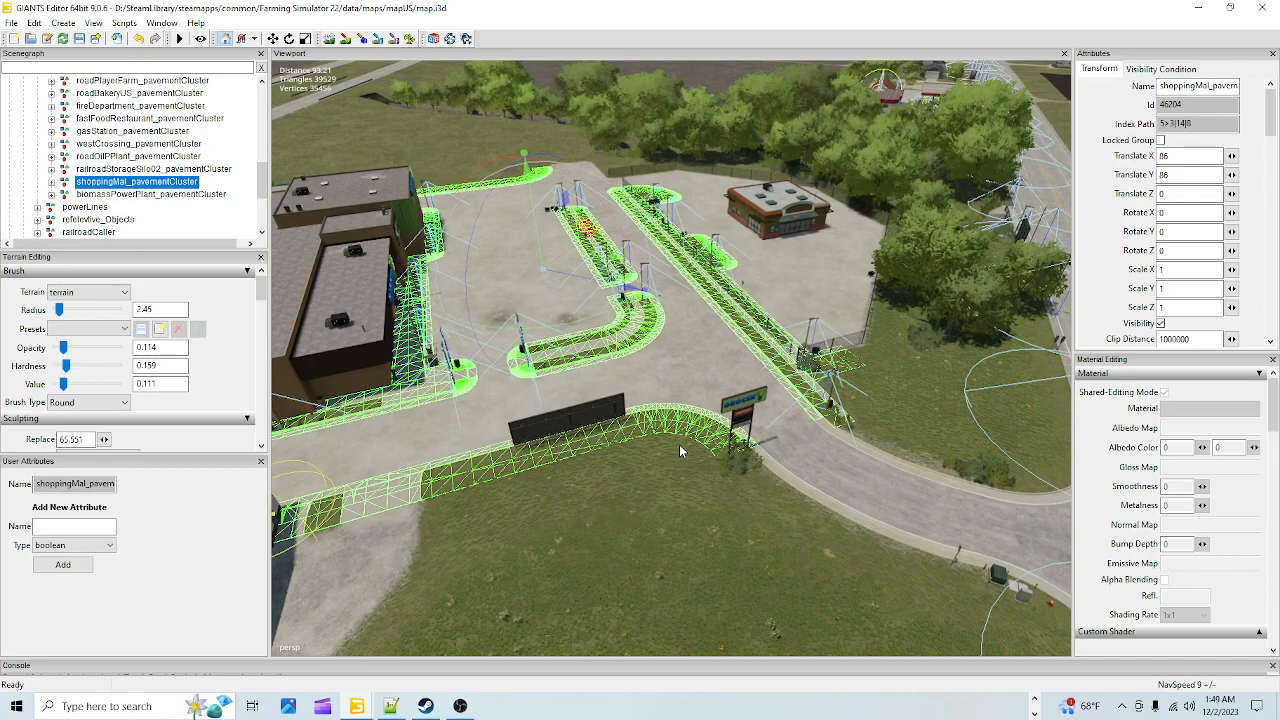
left_click_drag(665, 470, 518, 484, "alt")
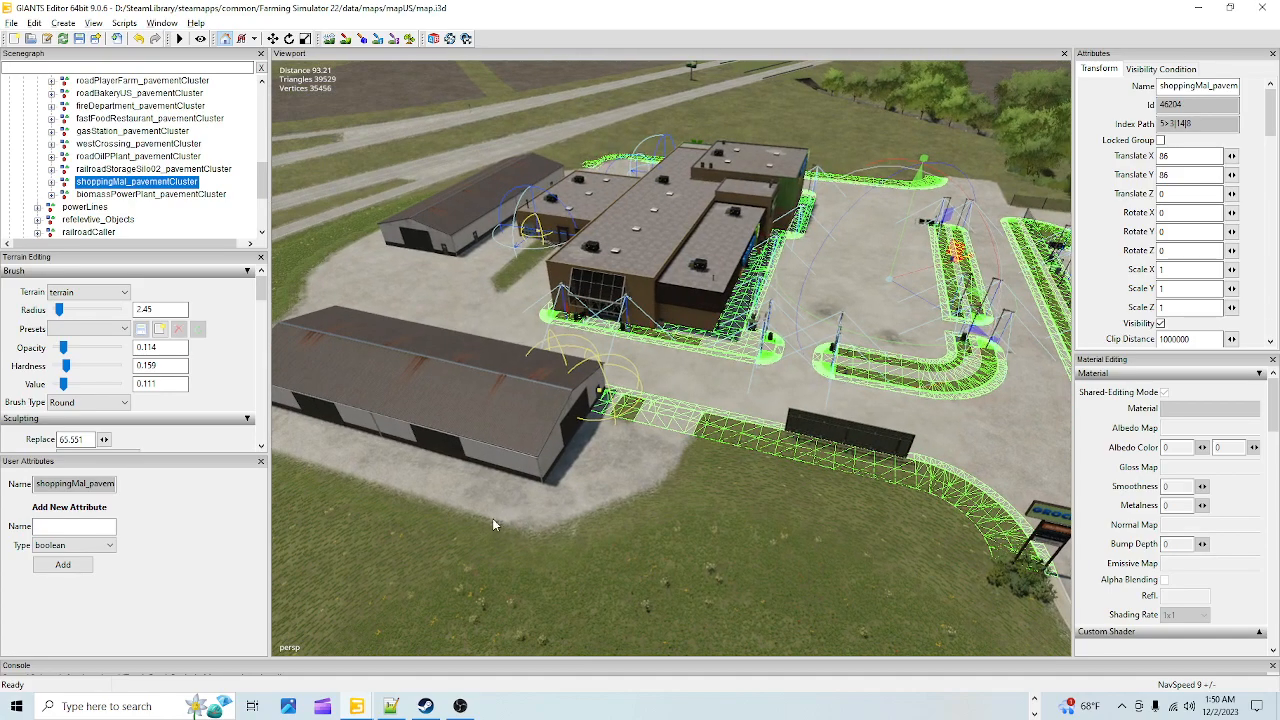
scroll(714, 341, "up", 3)
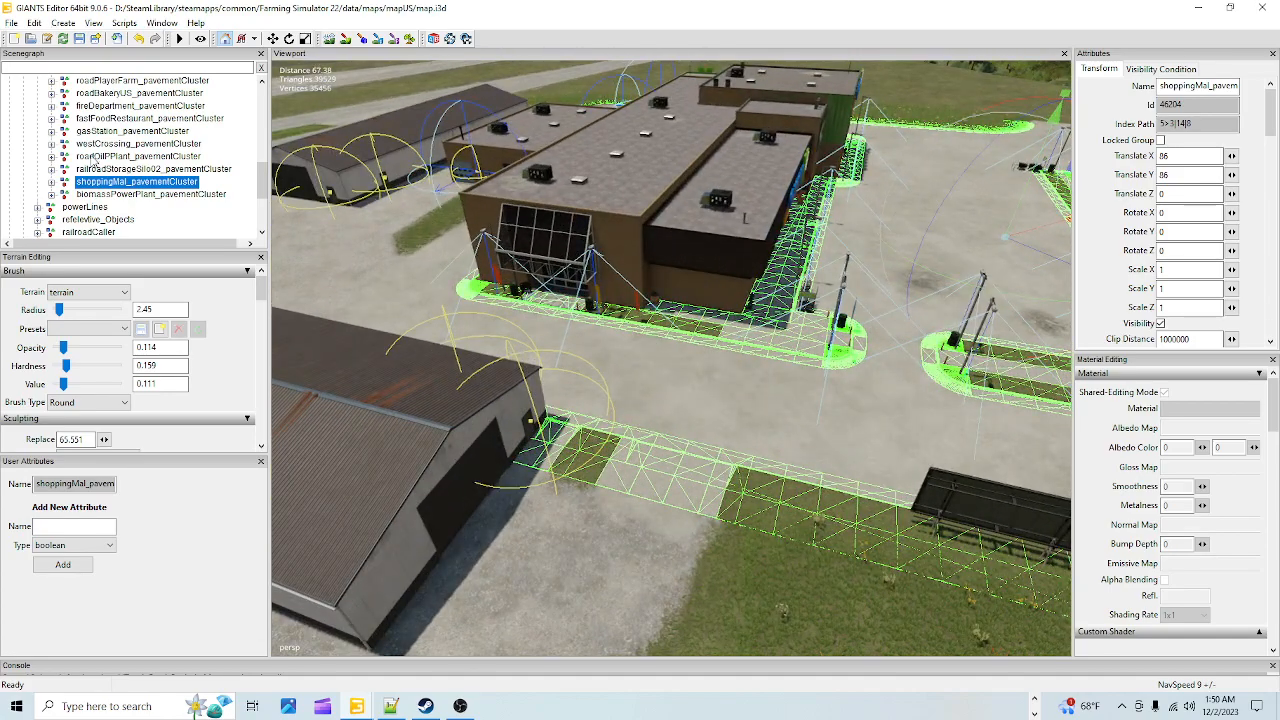
Expand shoppingMal_pavementCluster and examine where its grassSquares and concrete meshes lie around the mall entrance
left_click(52, 182)
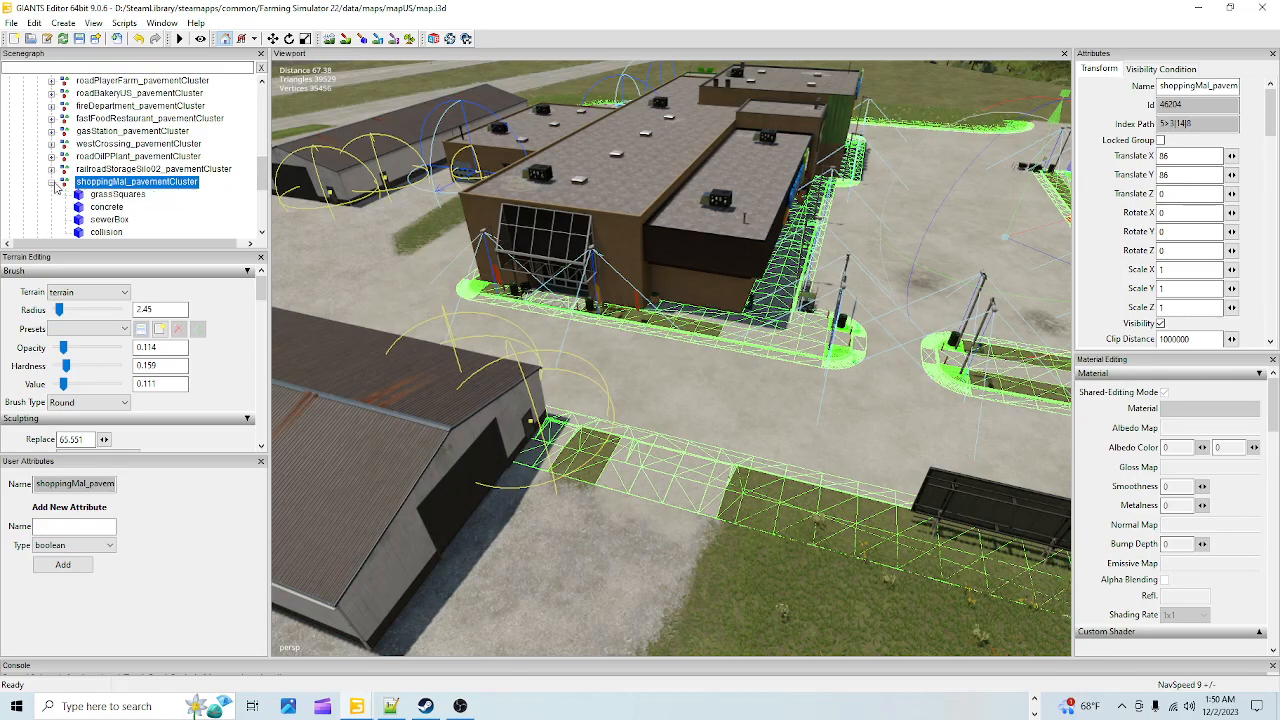
left_click(110, 194)
right_click_drag(483, 357, 824, 343)
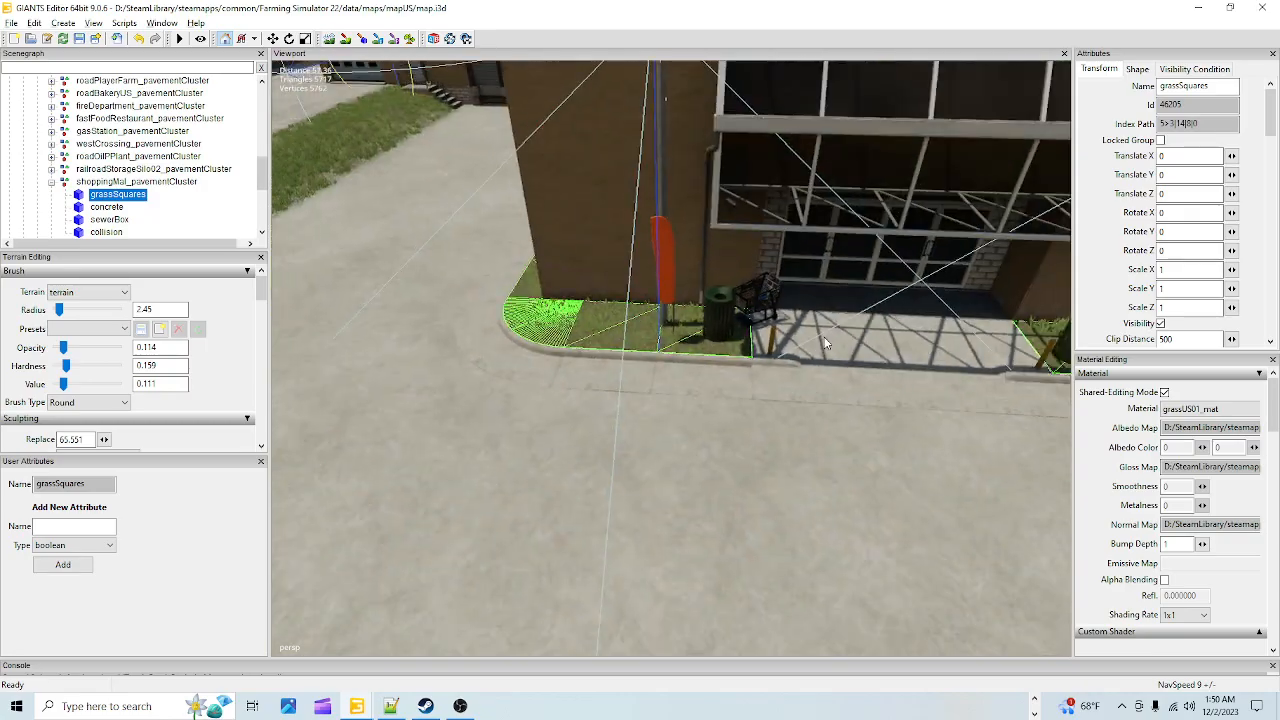
right_click_drag(682, 390, 658, 430)
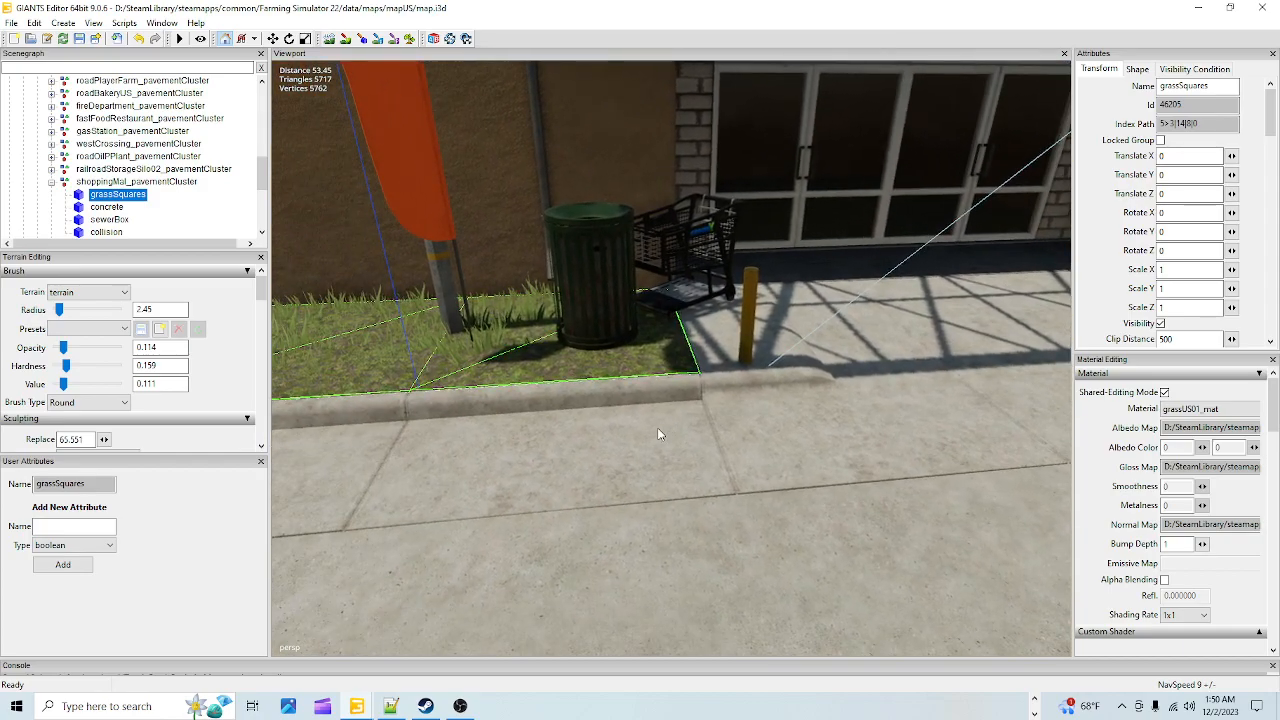
right_click_drag(628, 375, 780, 376)
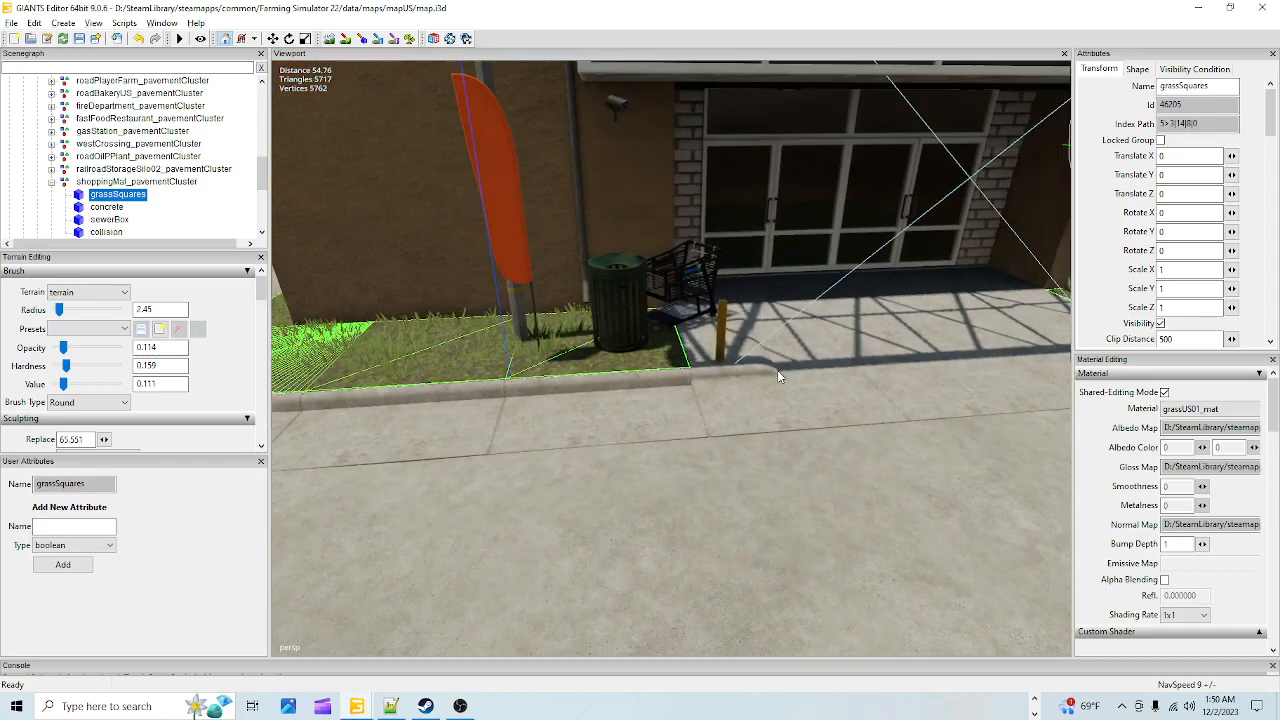
scroll(687, 400, "down", 3)
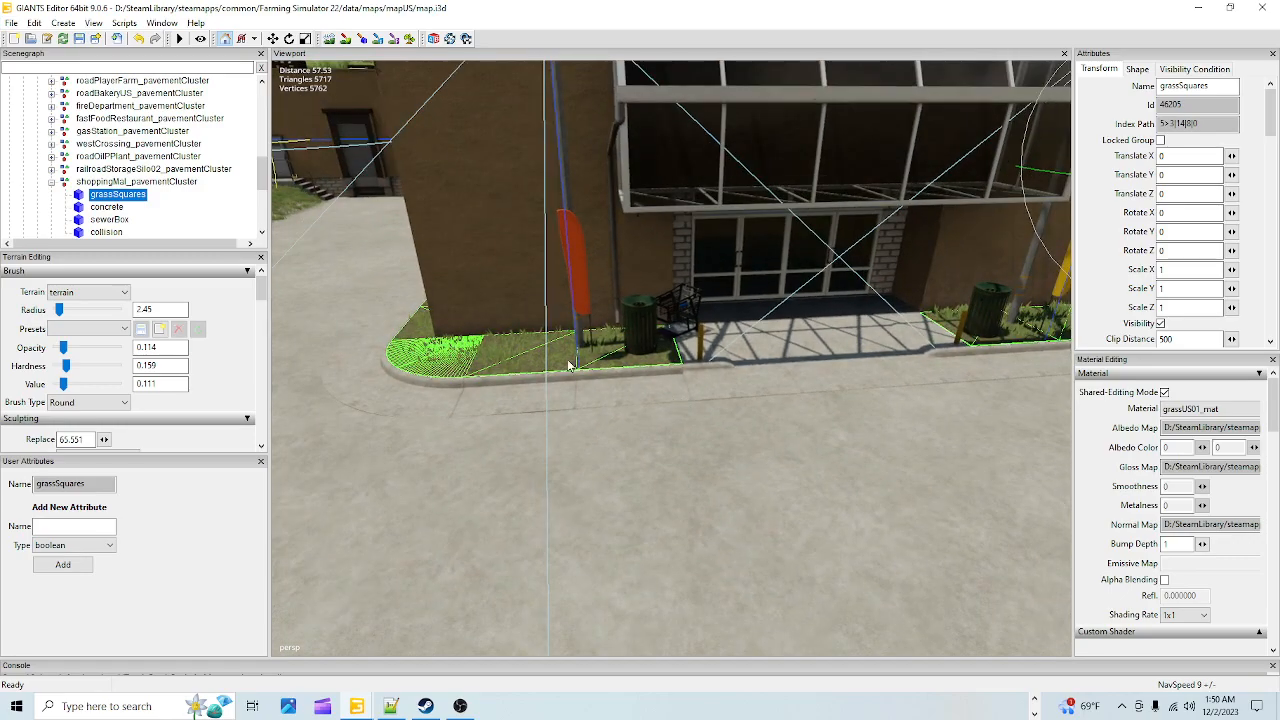
left_click(107, 207)
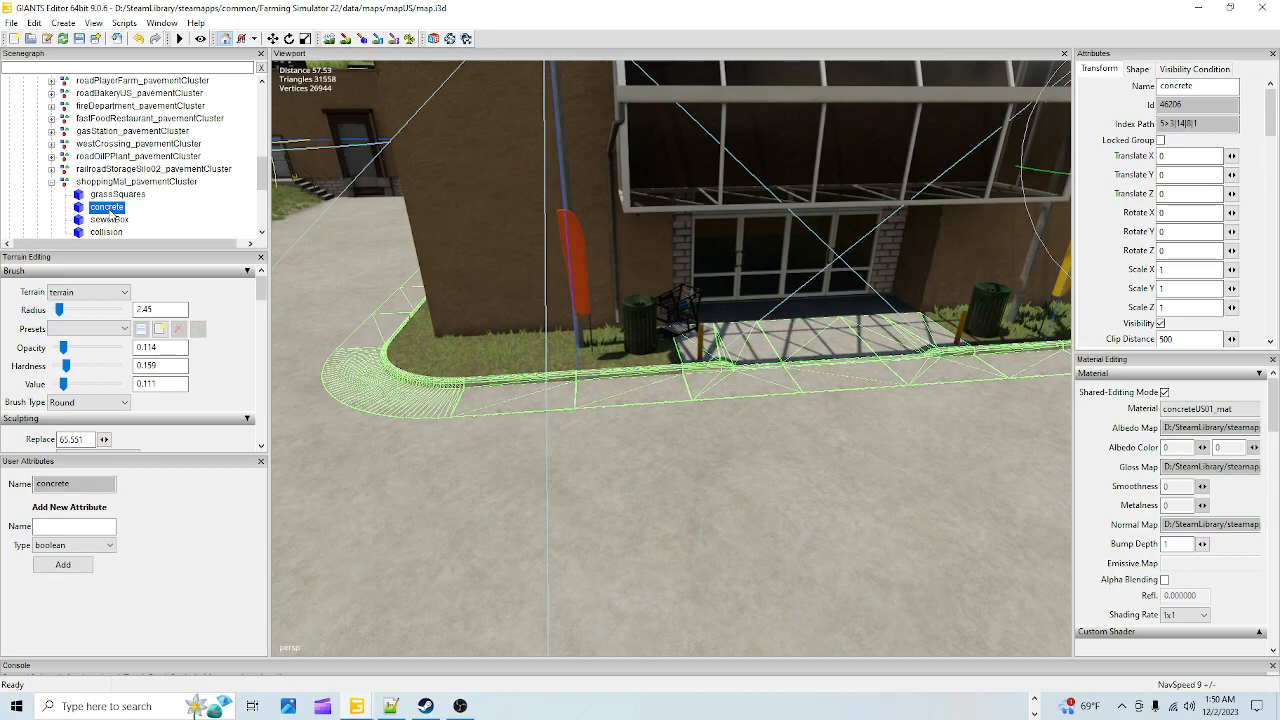
key("Up")
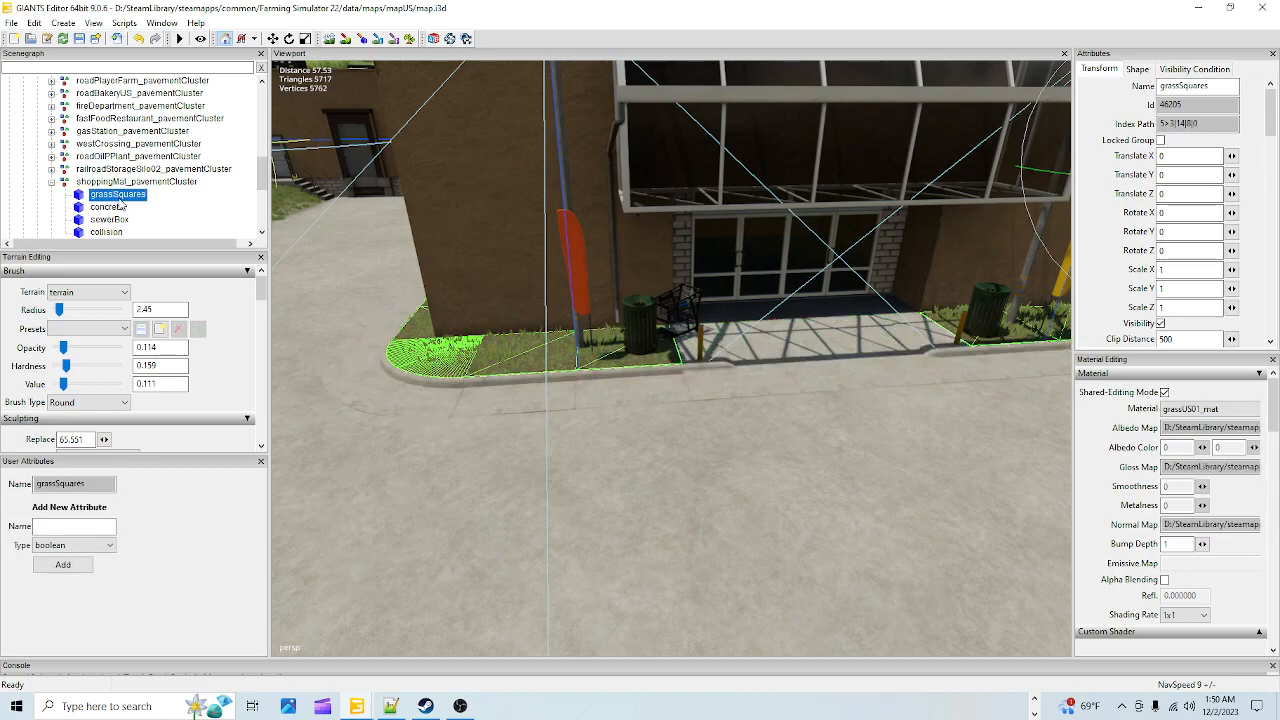
Raise grassSquares to a Translate Y of 0.72 and inspect the ground and grass blades beneath it beside the mall entrance
right_click_drag(617, 447, 739, 434)
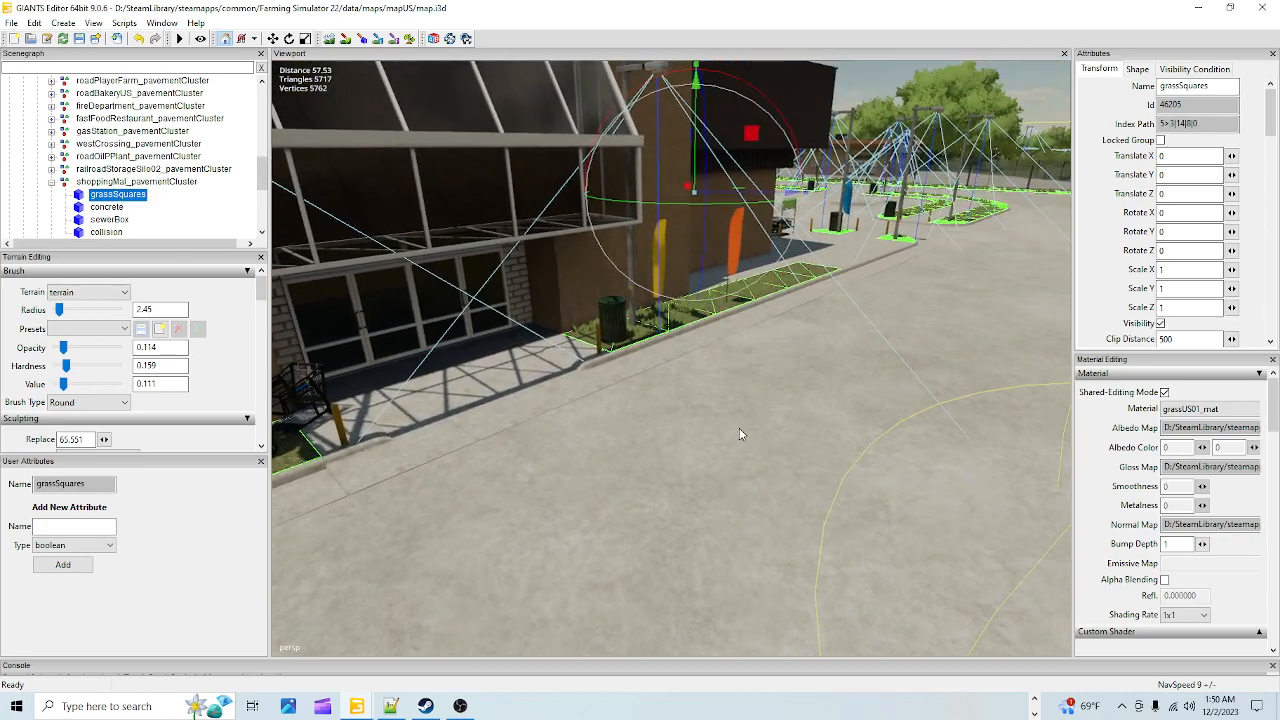
left_click_drag(697, 155, 728, 226)
scroll(687, 403, "up", 3)
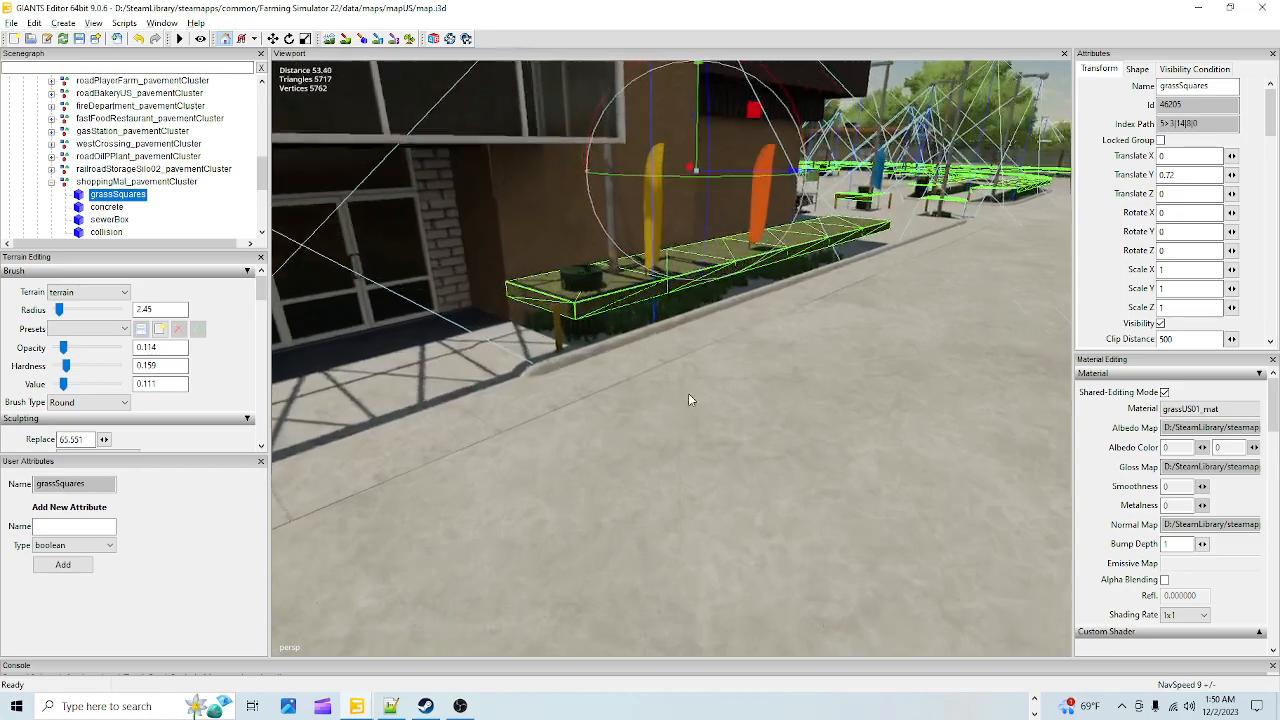
left_click_drag(704, 357, 690, 417, "alt")
scroll(699, 425, "up", 1)
scroll(710, 425, "up", 5)
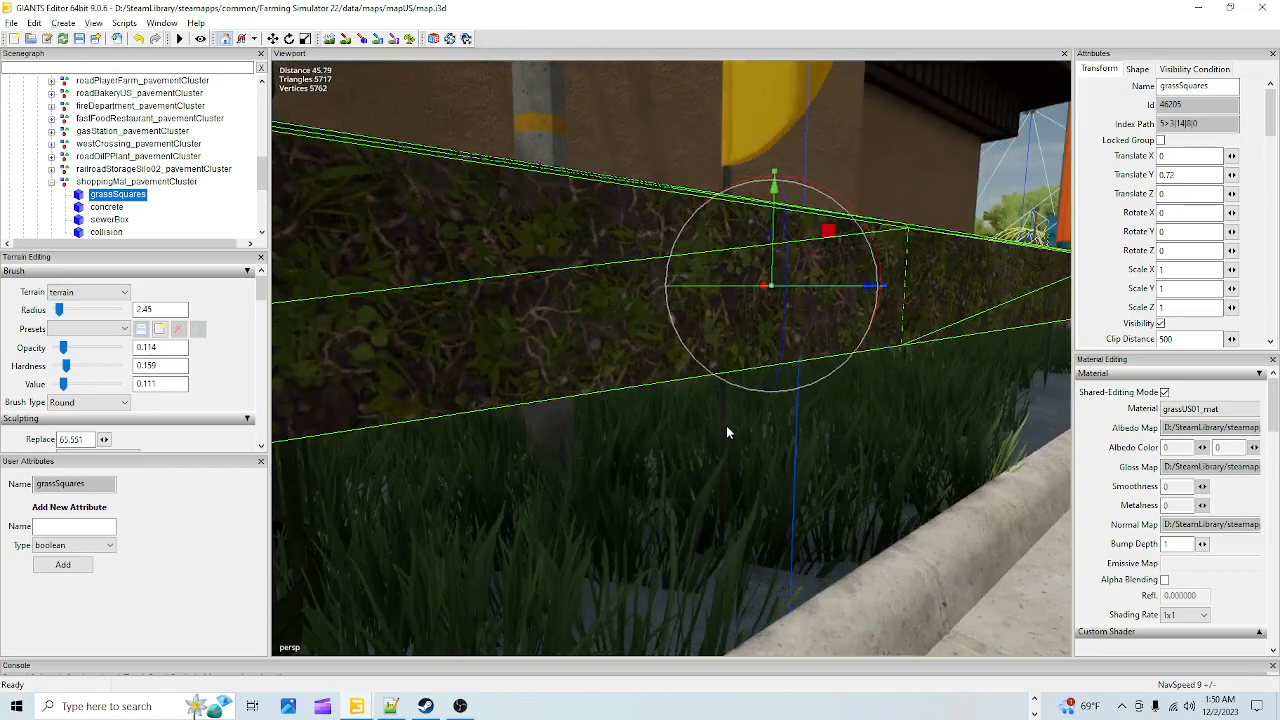
scroll(612, 500, "up", 2)
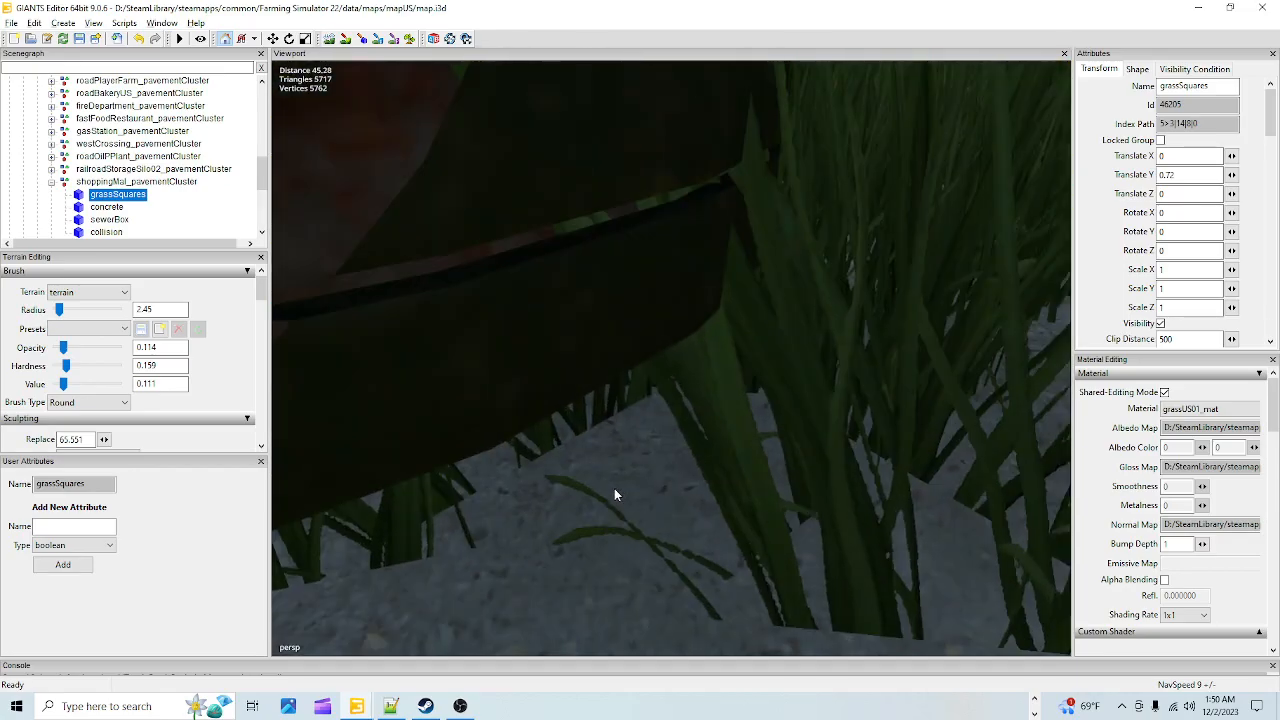
scroll(906, 456, "down", 3)
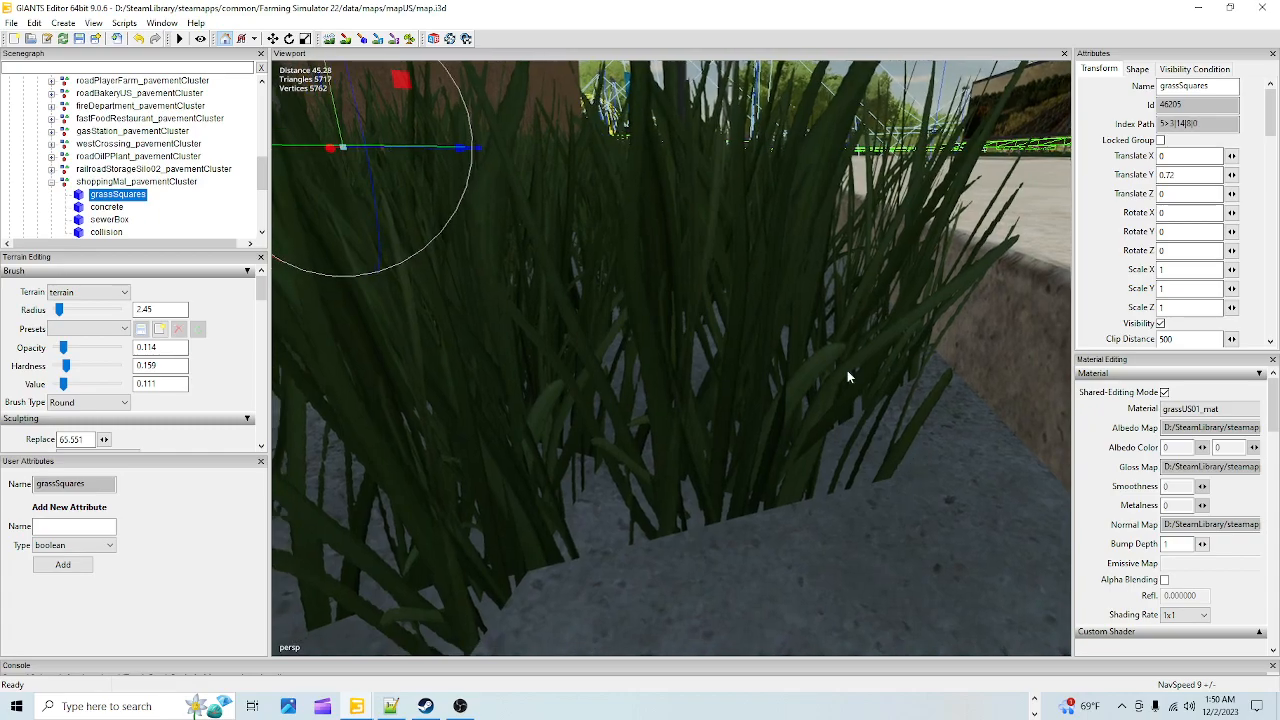
scroll(690, 287, "down", 5)
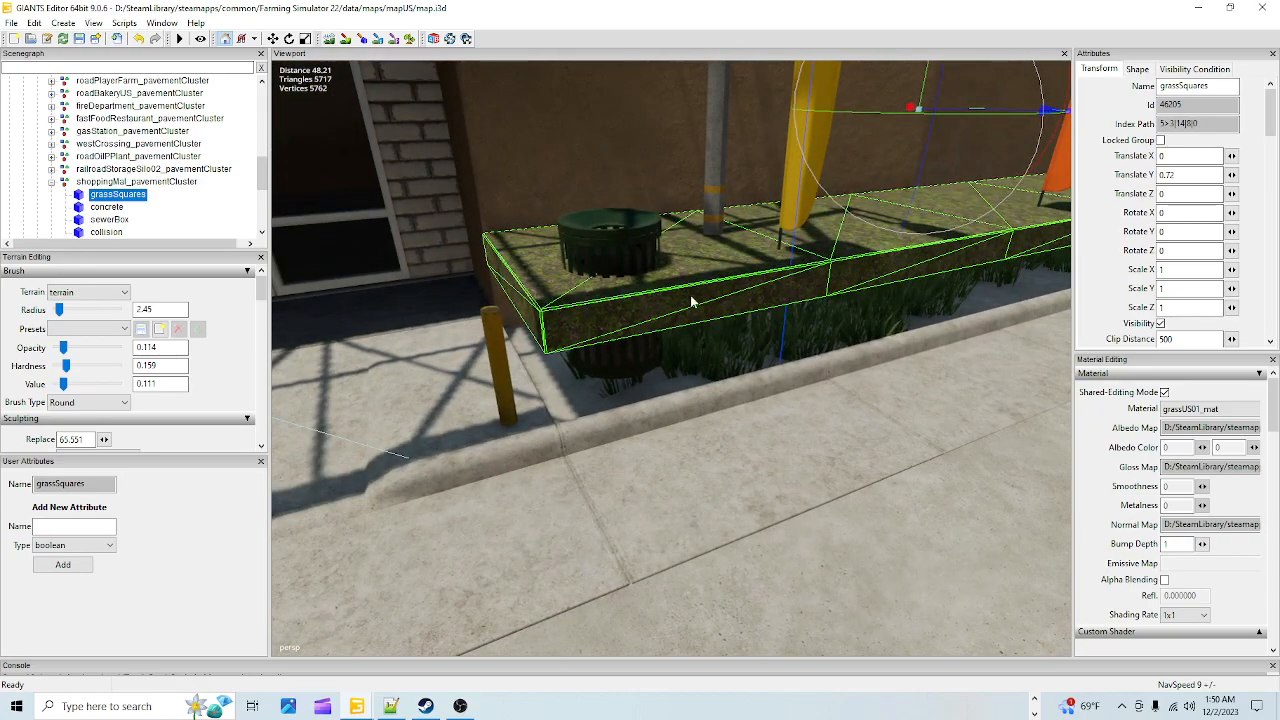
Compare the raised grass beds with the curbs on both sides of the entrance, and undo the grassSquares move
left_click_drag(683, 398, 709, 380, "alt")
scroll(838, 365, "down", 3)
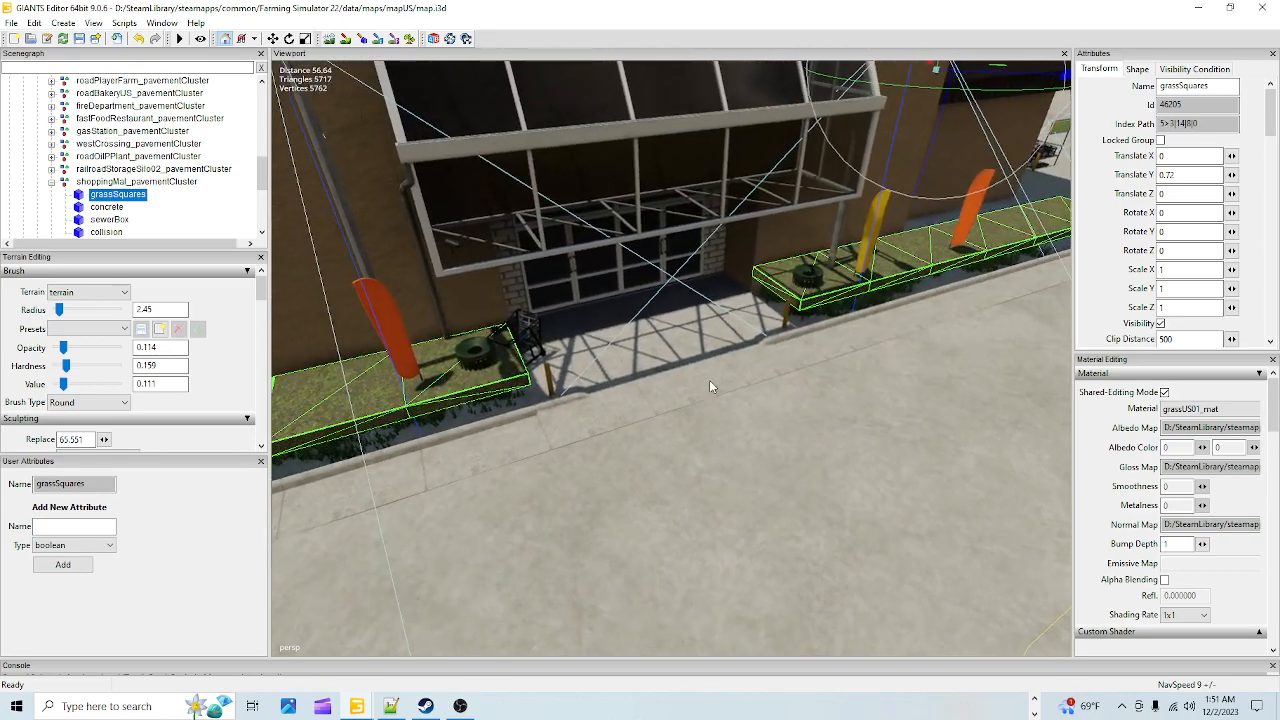
scroll(721, 360, "down", 3)
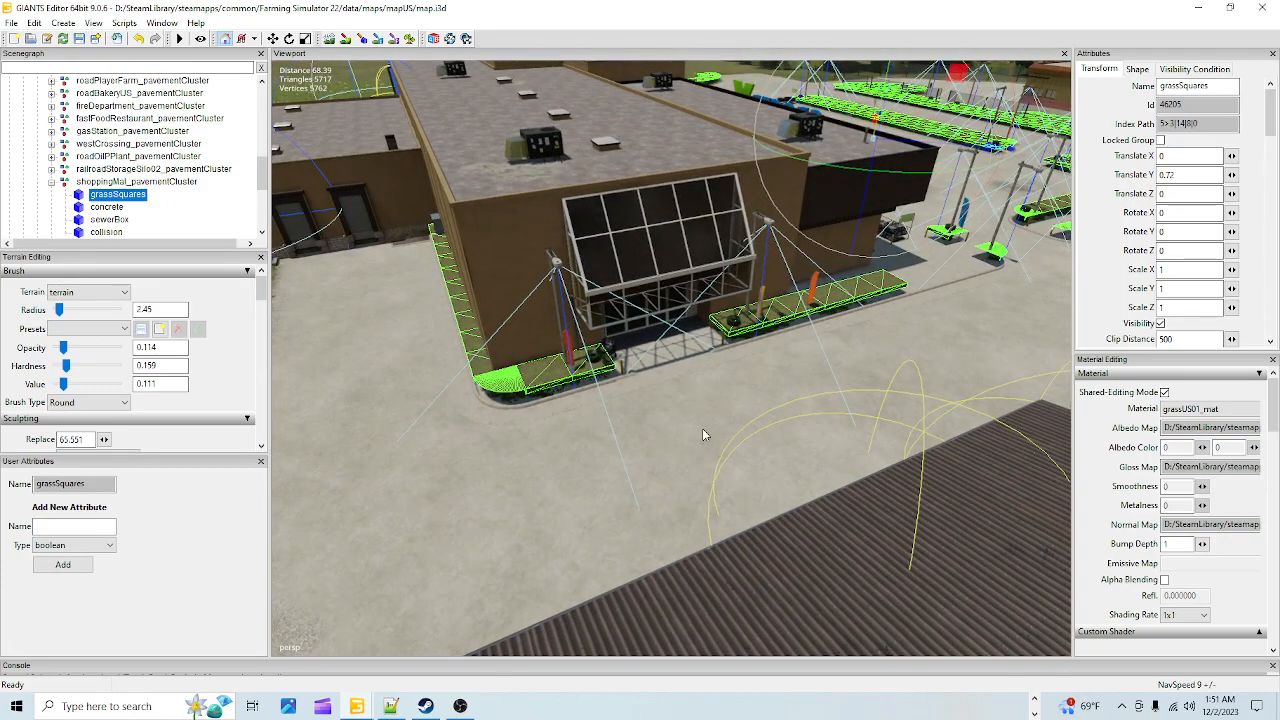
left_click_drag(703, 429, 675, 435, "alt")
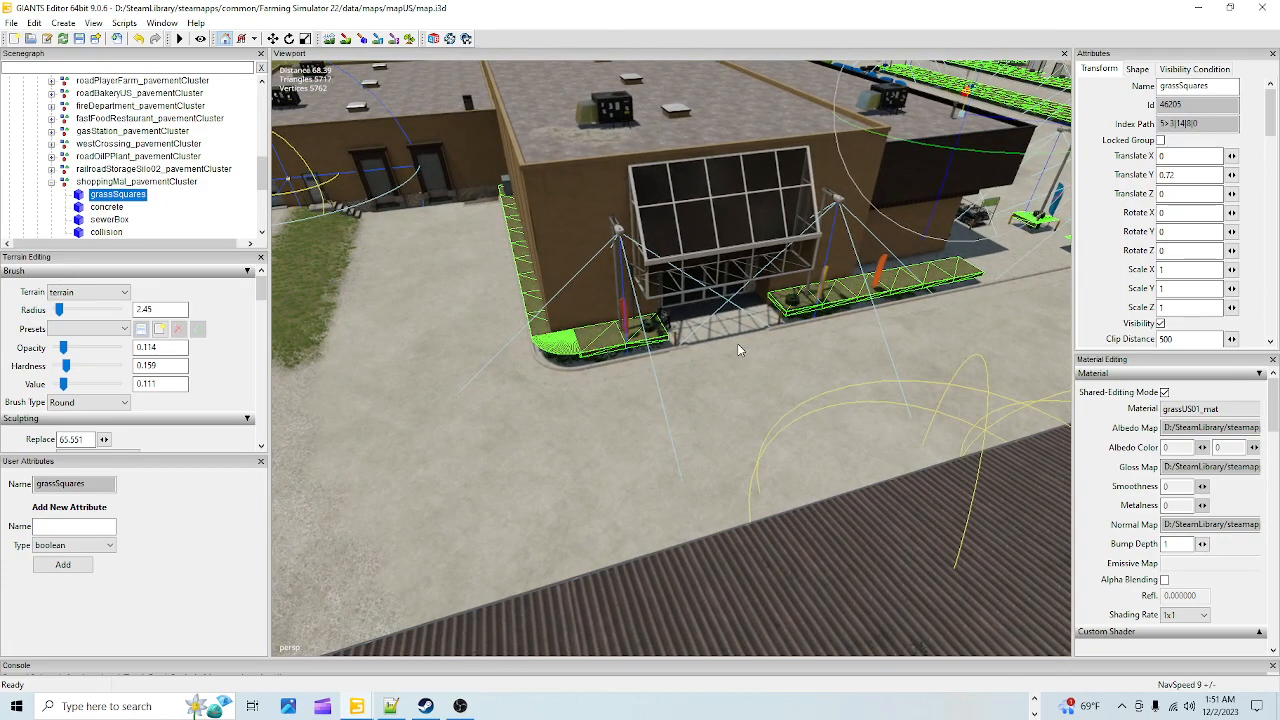
scroll(711, 428, "up", 3)
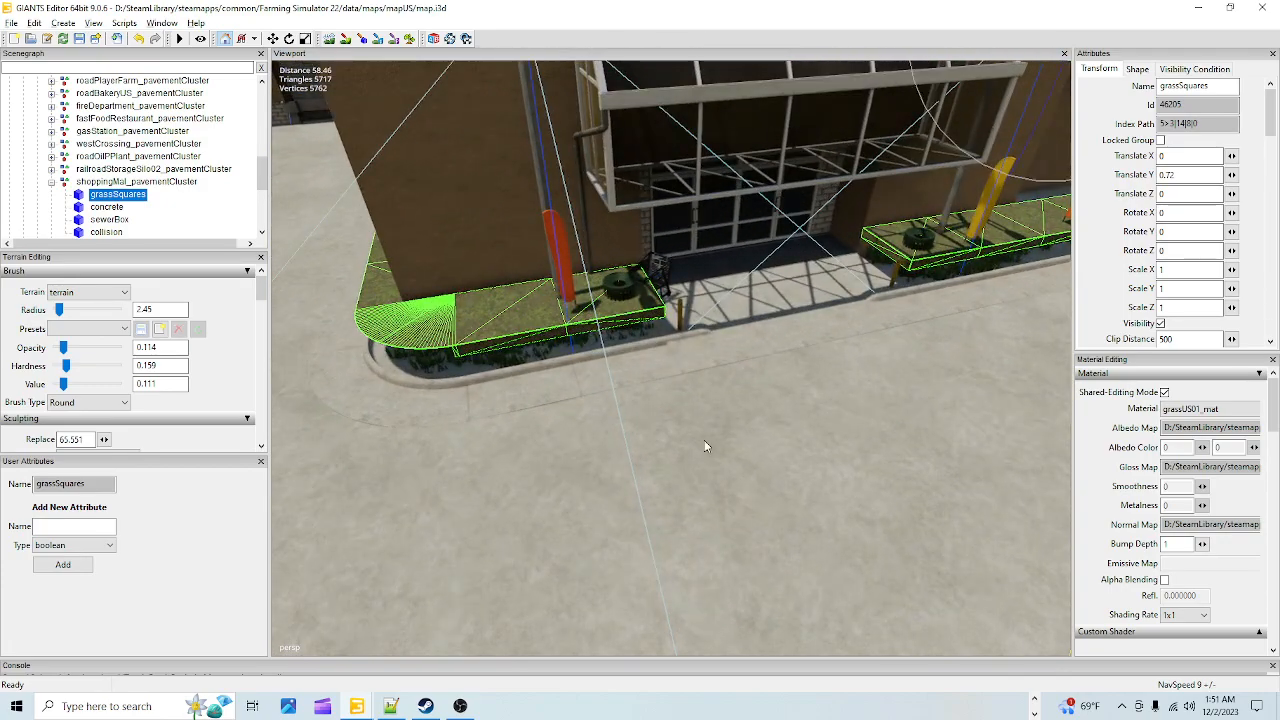
left_click_drag(711, 428, 603, 474, "alt")
scroll(611, 391, "up", 4)
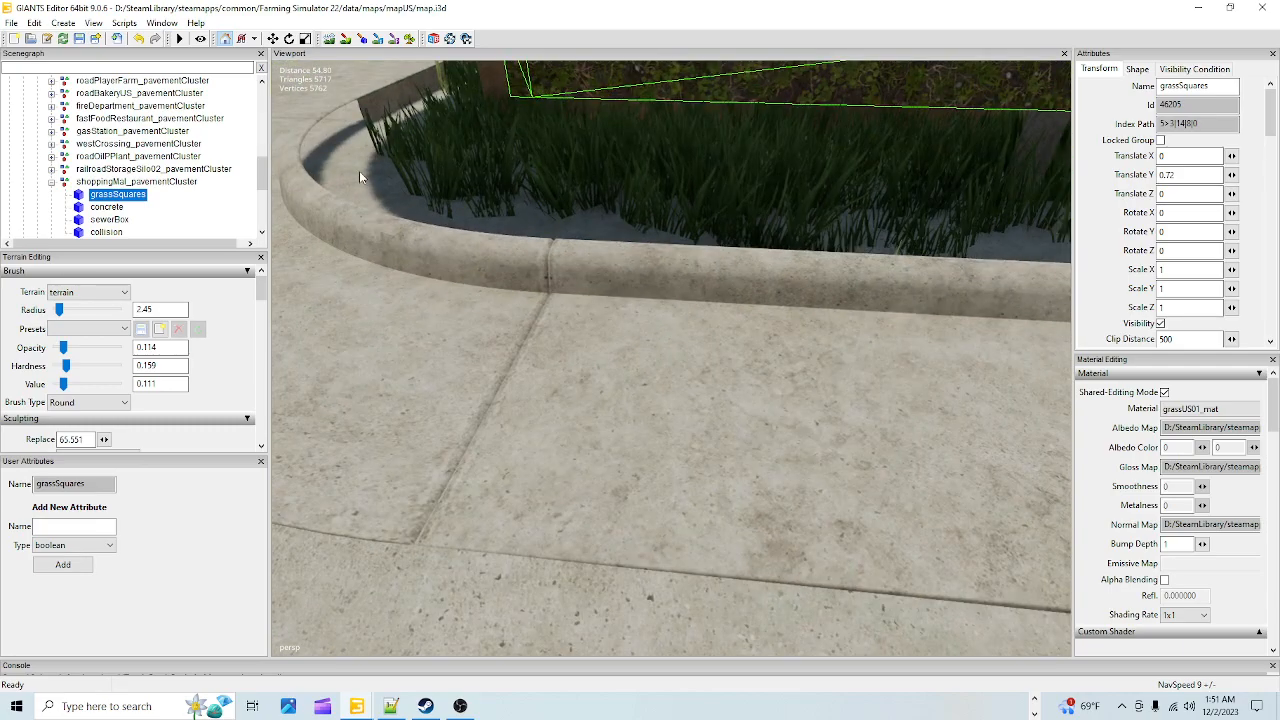
scroll(708, 342, "down", 5)
left_click_drag(617, 460, 740, 471, "alt")
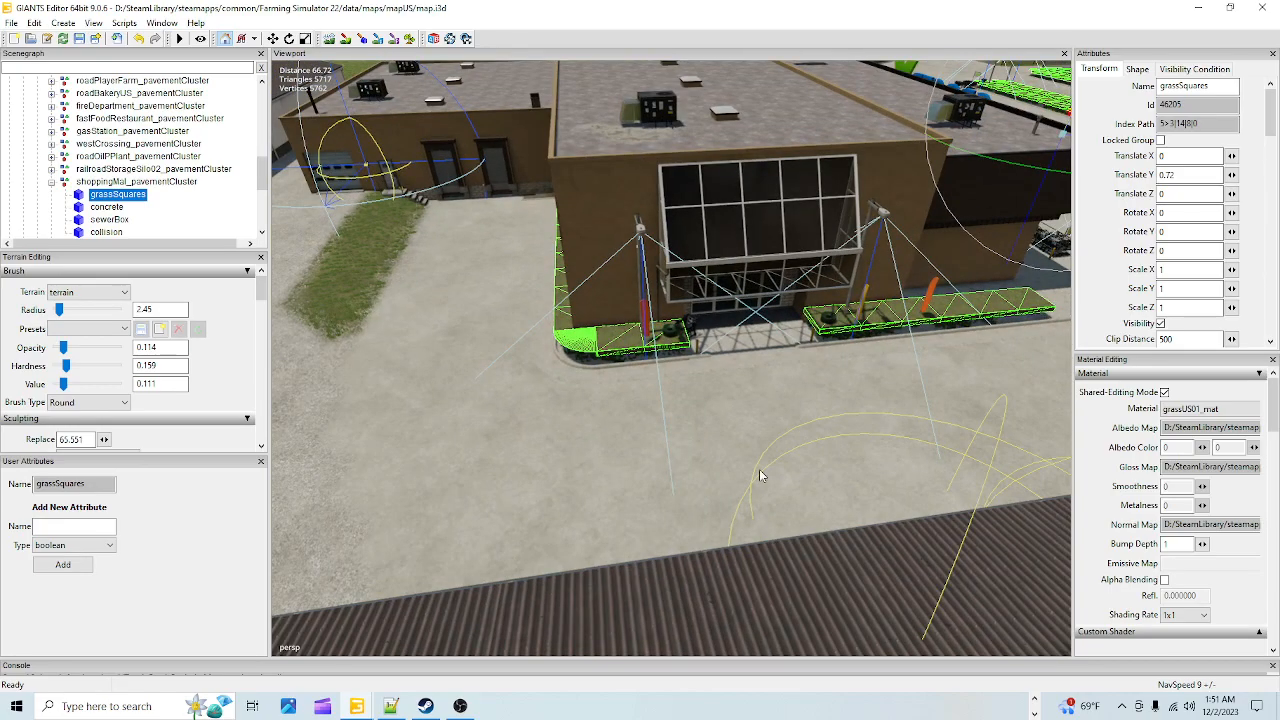
left_click(139, 40)
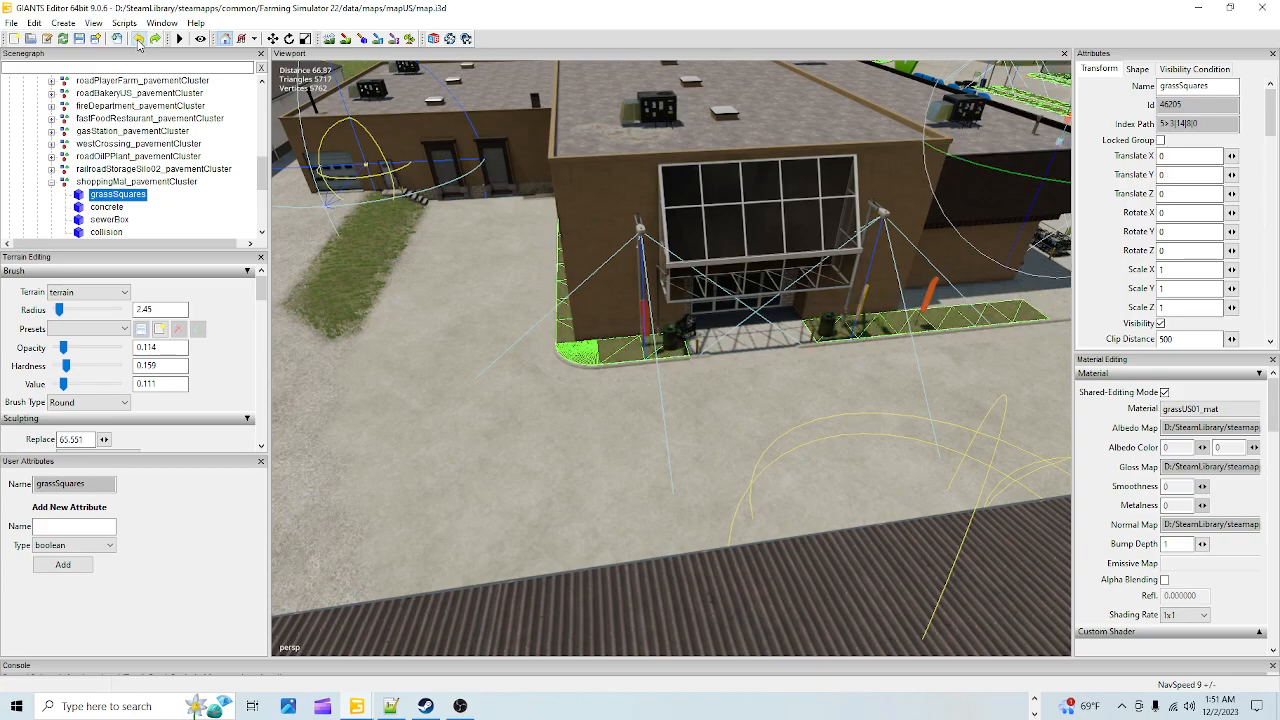
Examine how grassSquares fits inside the curved curb at the mall corner and along the storefront
scroll(543, 444, "up", 5)
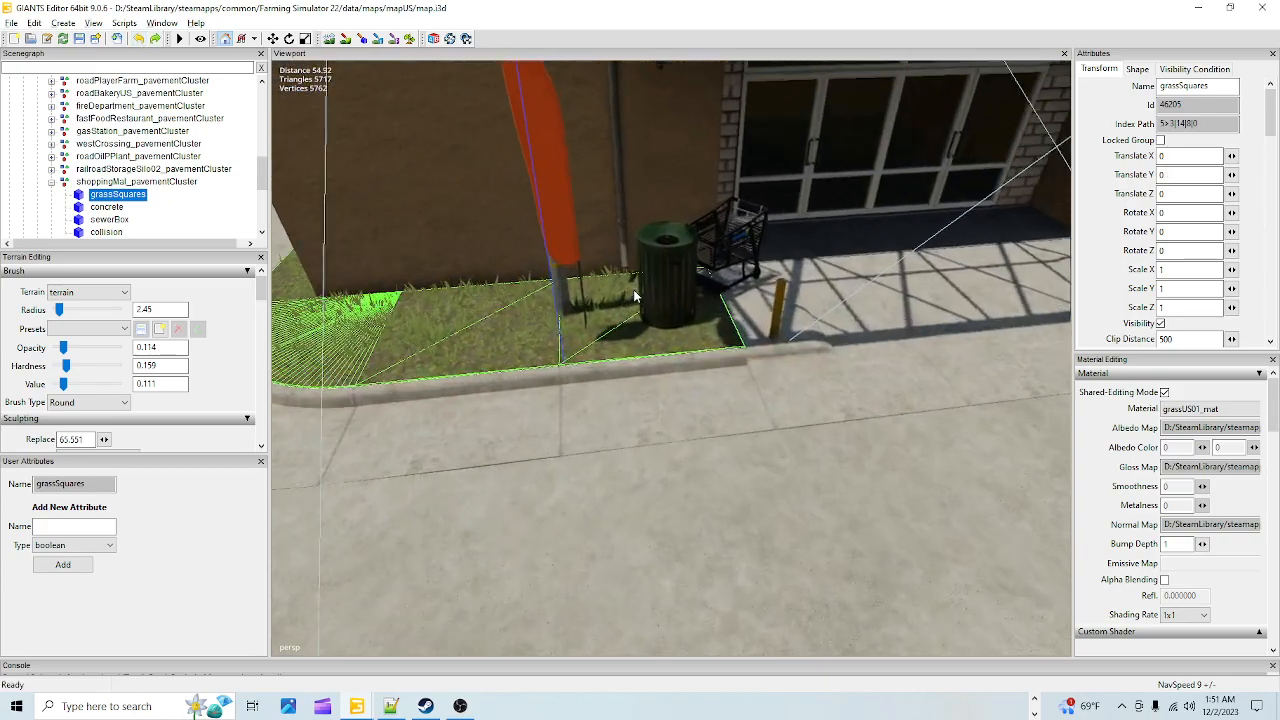
left_click_drag(634, 305, 522, 313, "alt")
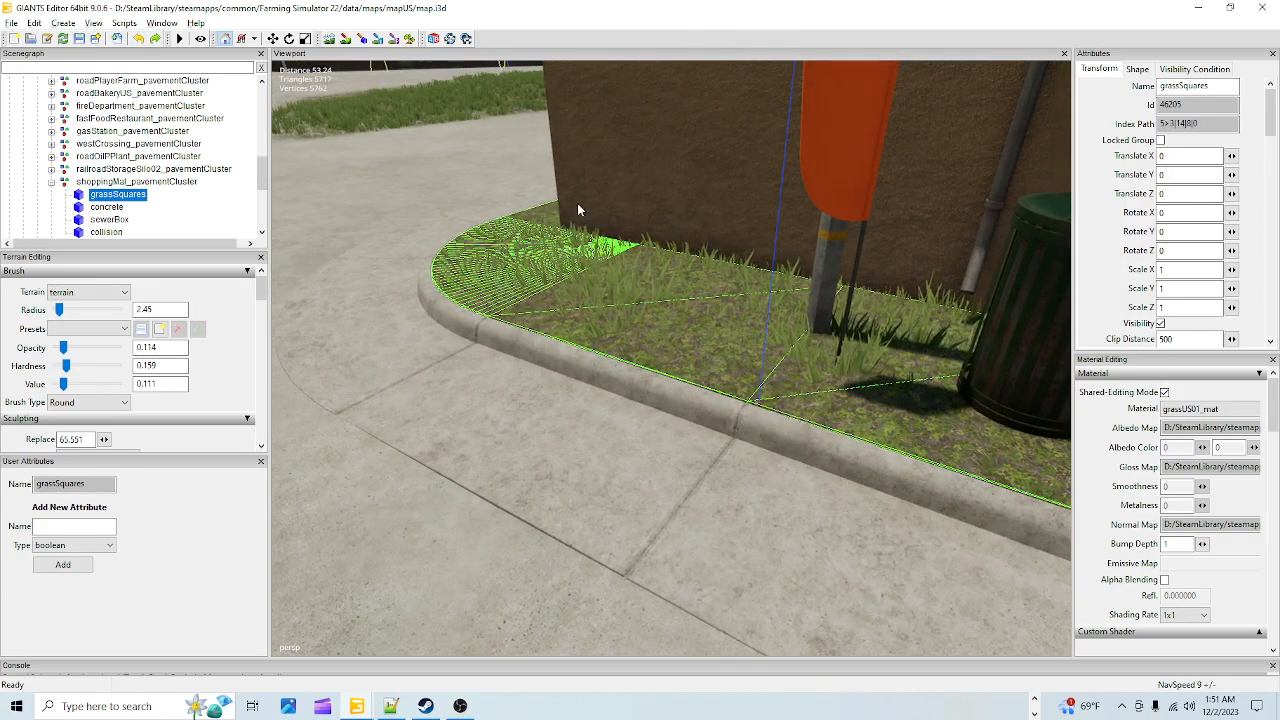
scroll(540, 380, "down", 4)
left_click_drag(535, 380, 868, 371, "alt")
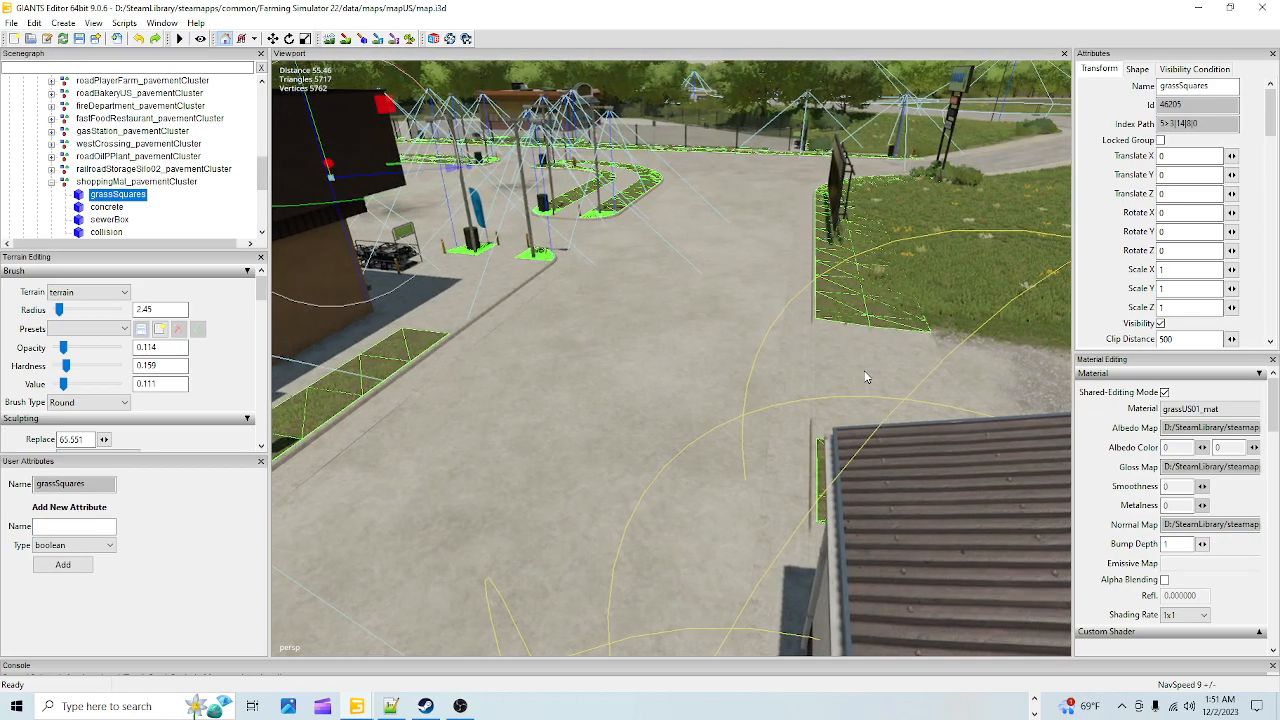
Compare the concrete mesh with grassSquares, and examine the grass strips on the parking lot islands
left_click(122, 208)
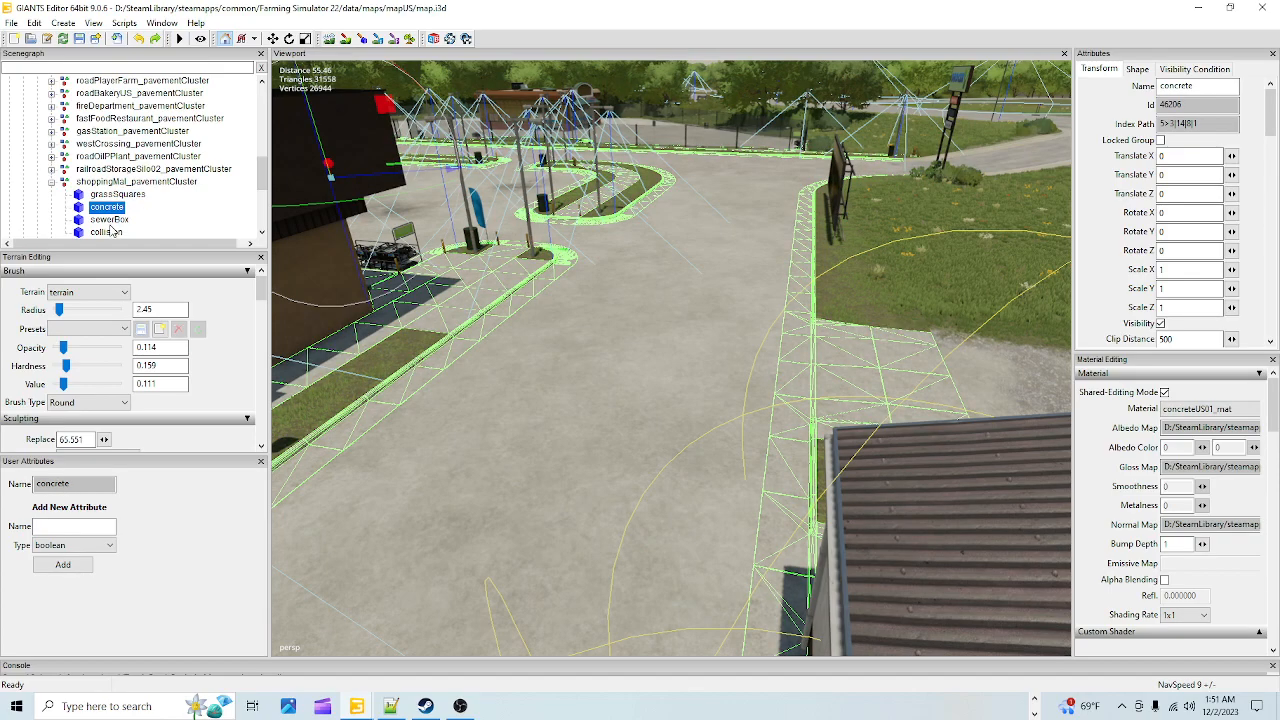
left_click(117, 195)
left_click_drag(650, 400, 723, 286, "alt")
right_click_drag(723, 286, 684, 361, "alt")
left_click_drag(684, 361, 700, 321, "alt")
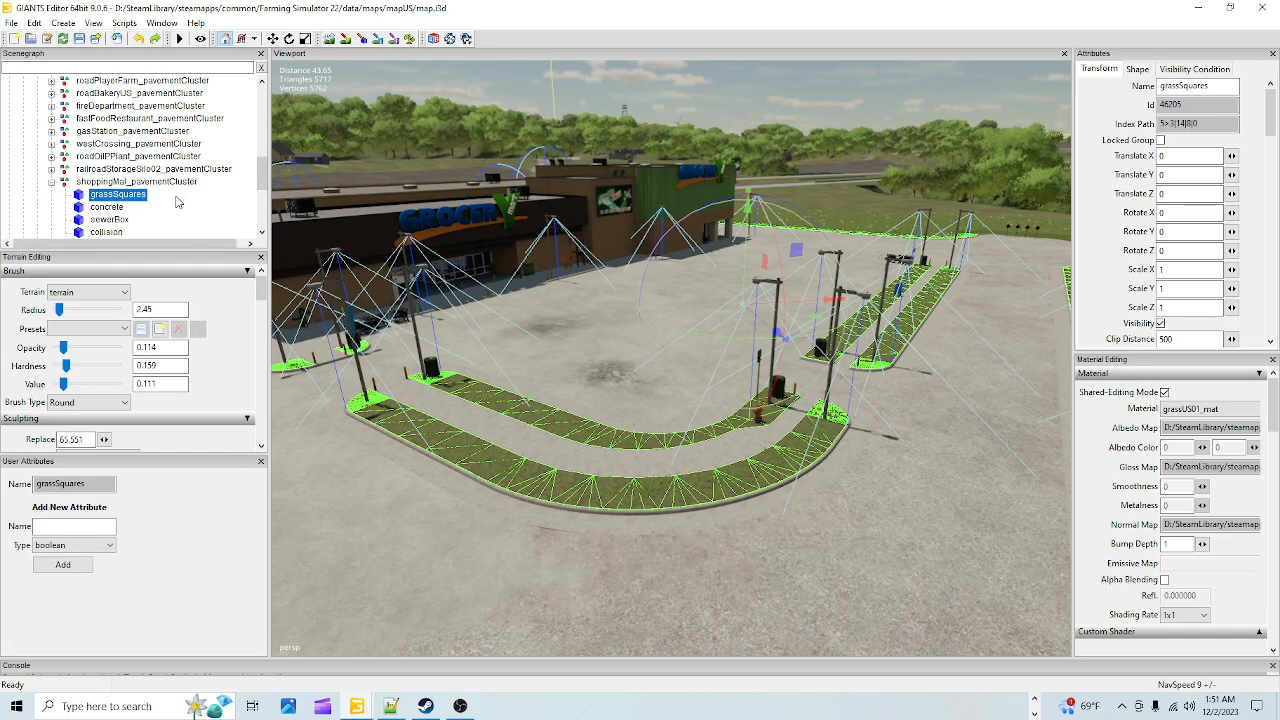
Check the mall cluster's collision mesh, and move back up through its meshes to select shoppingMal_pavementCluster
scroll(150, 214, "down", 2)
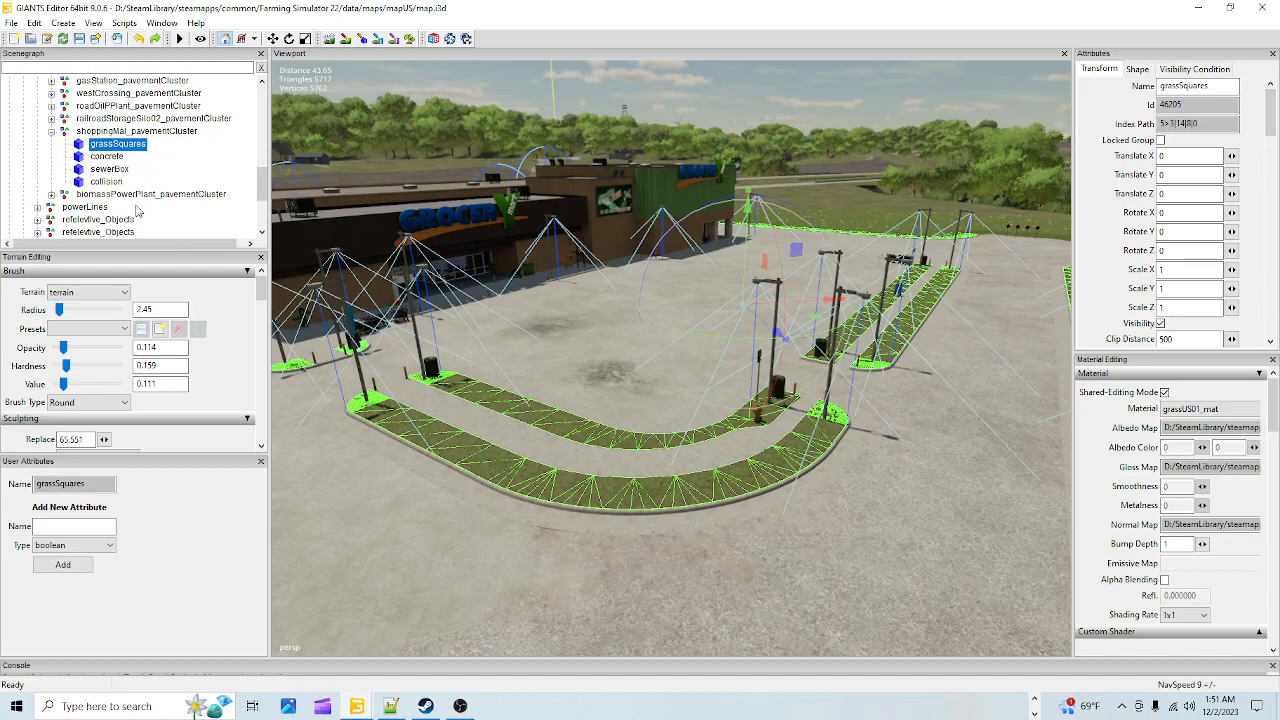
left_click(115, 195)
left_click(105, 181)
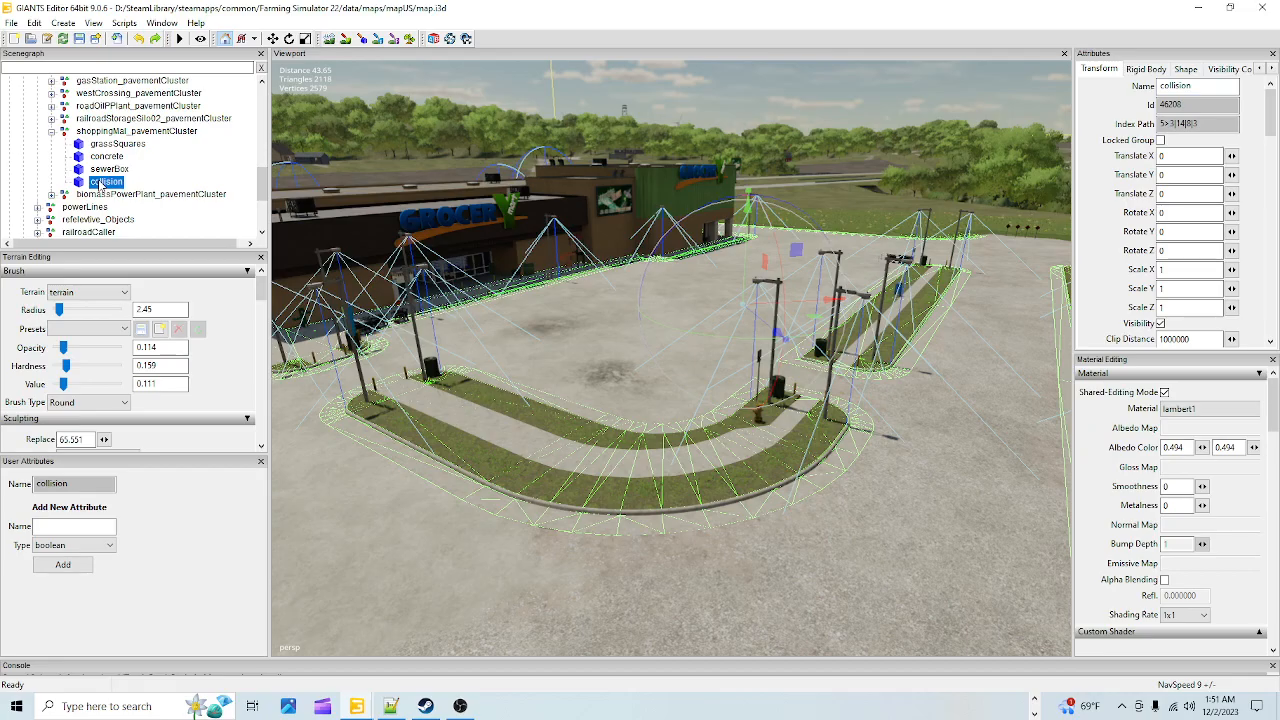
key("Up")
key("Up")
key("Up")
key("Up")
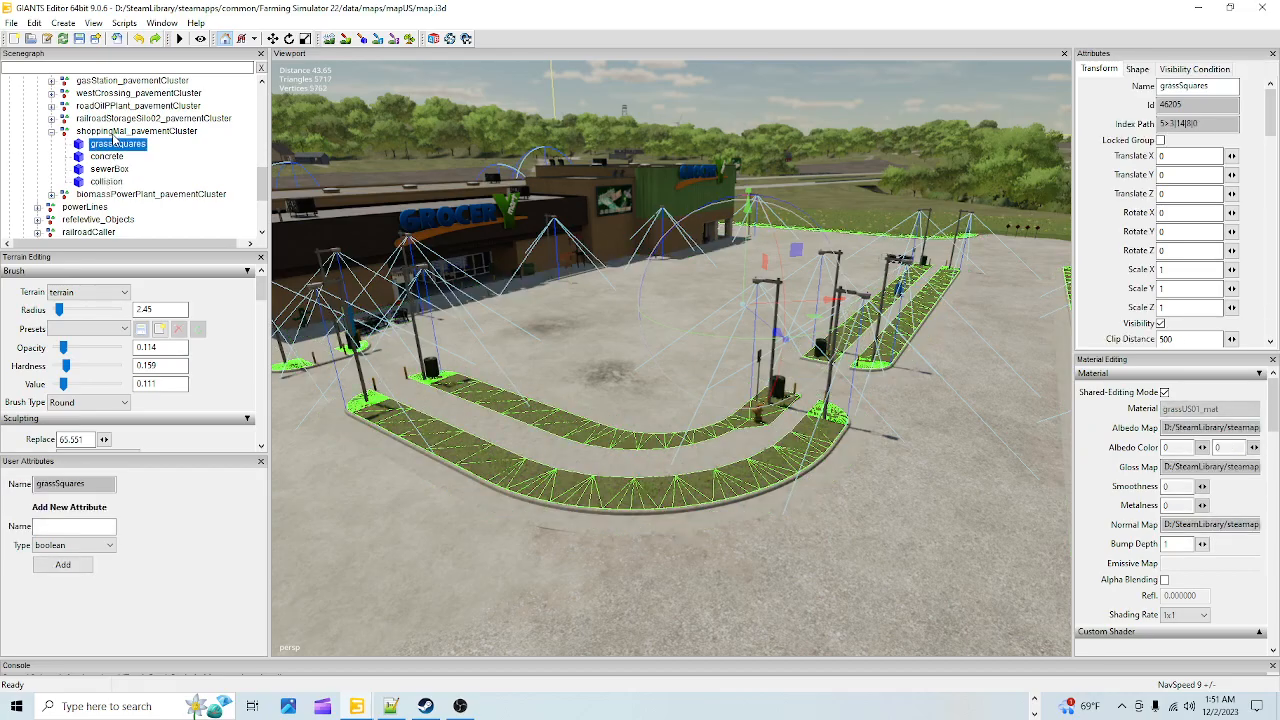
Examine the whole shoppingMal_pavementCluster across the parking lot, including the island ends with lamp posts and trash cans
left_click_drag(758, 356, 886, 309, "alt")
scroll(886, 309, "down", 5)
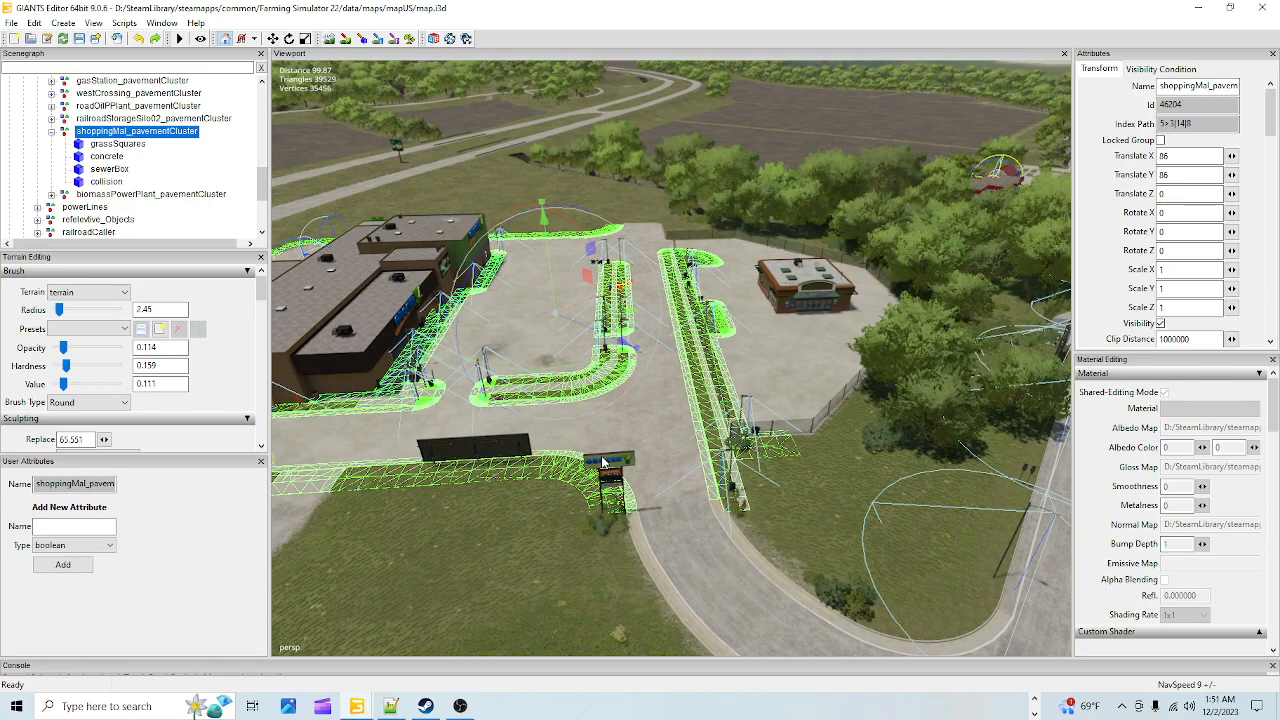
left_click_drag(638, 444, 540, 443, "alt")
scroll(722, 336, "up", 4)
scroll(722, 336, "up", 3)
scroll(591, 411, "up", 5)
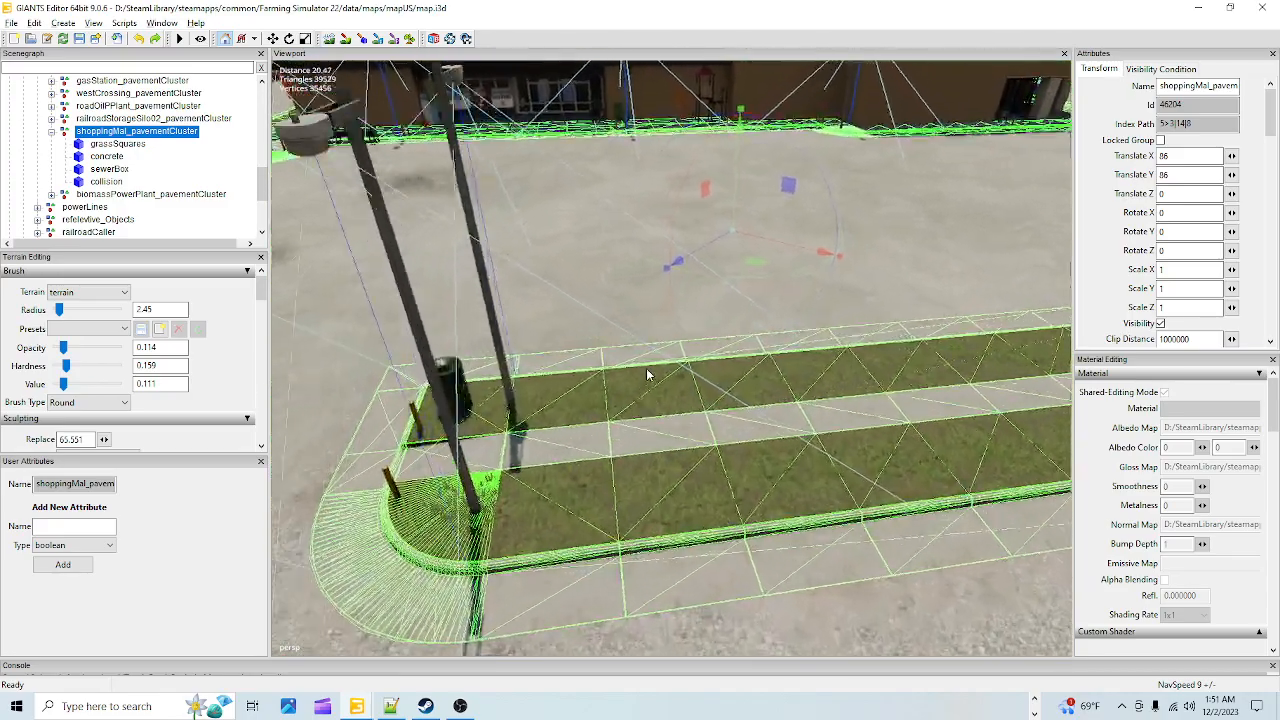
left_click_drag(695, 303, 446, 336, "alt")
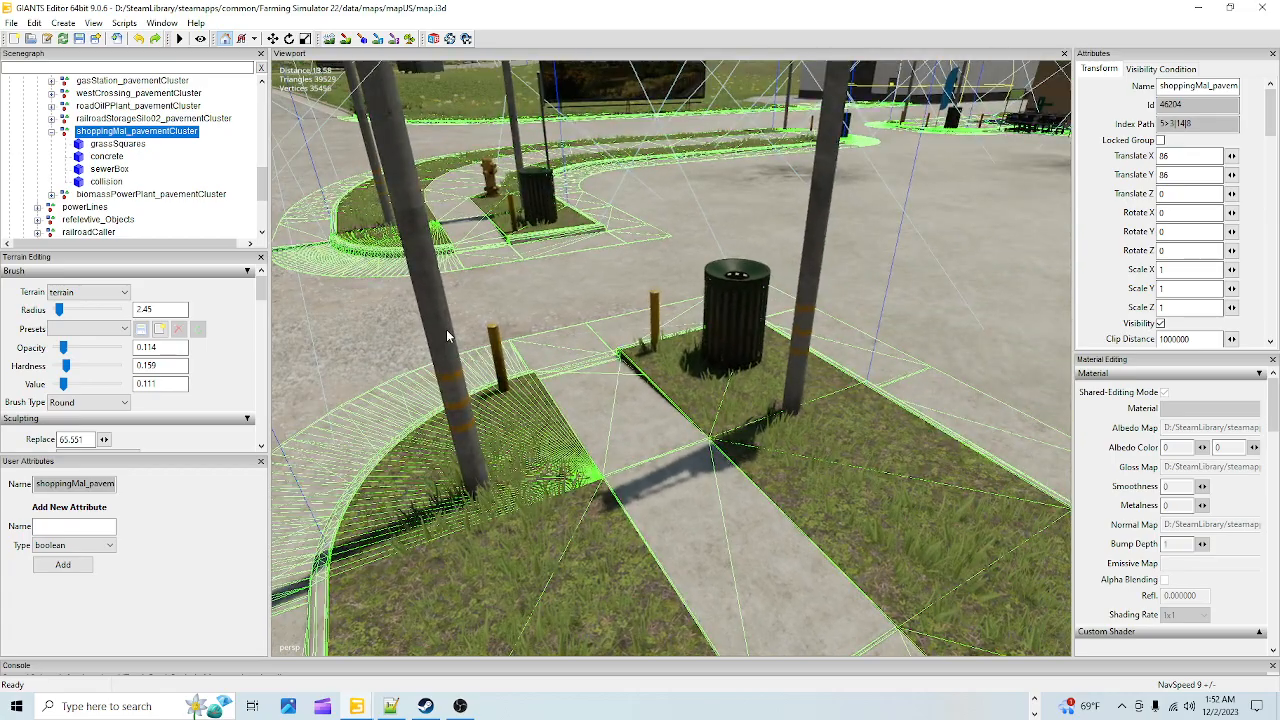
scroll(446, 336, "up", 1)
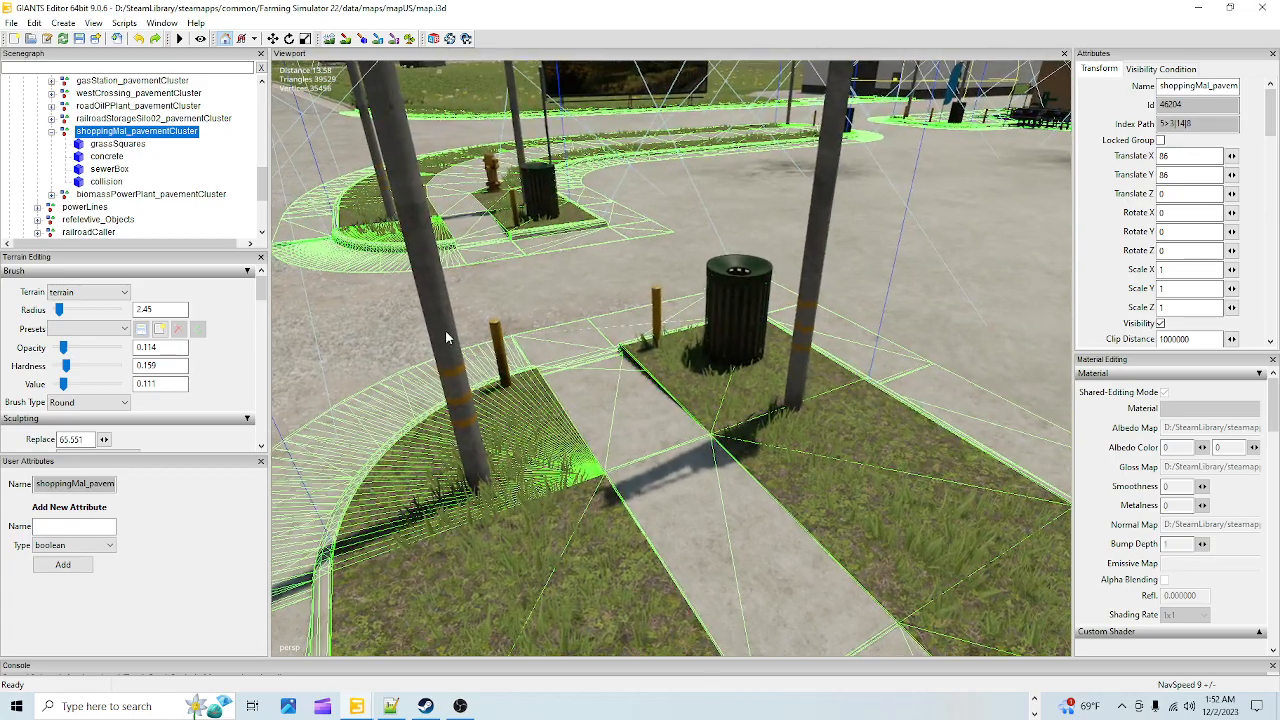
left_click_drag(446, 336, 450, 422, "alt")
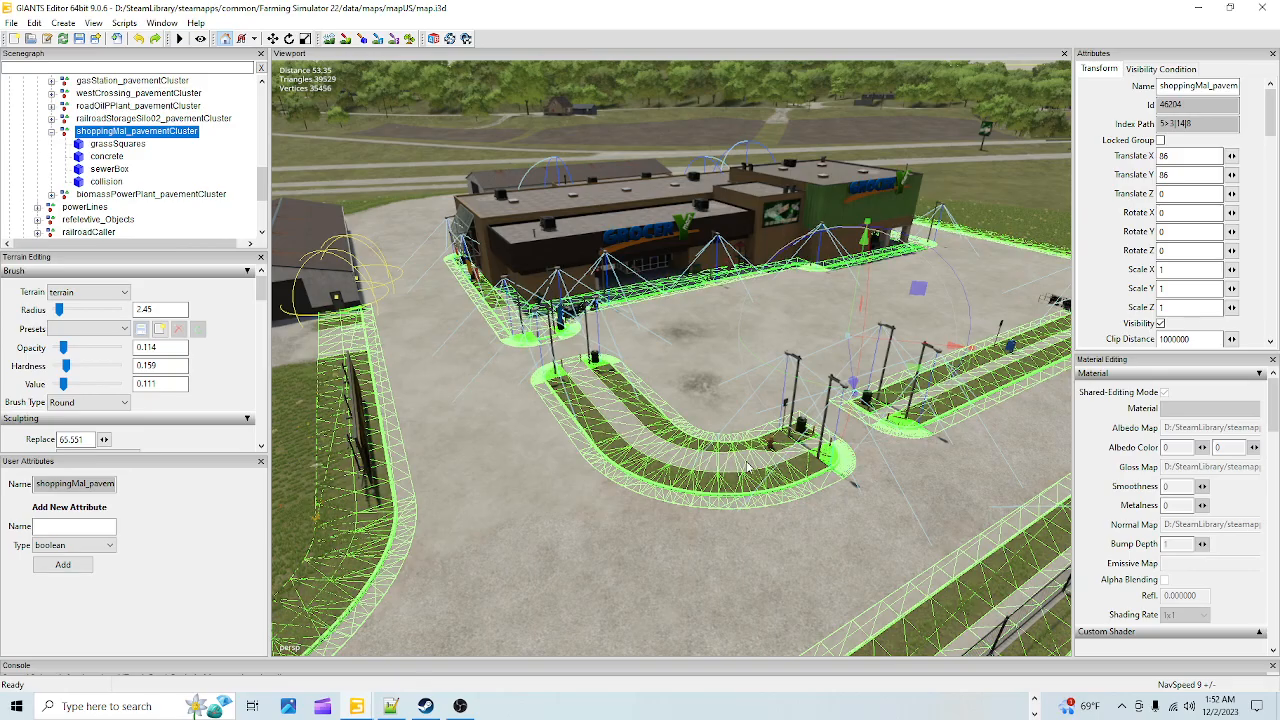
Survey the pavement cluster's reach from the lot's access road around to the mall's front entrance
left_click_drag(545, 512, 458, 231, "alt")
scroll(458, 231, "down", 3)
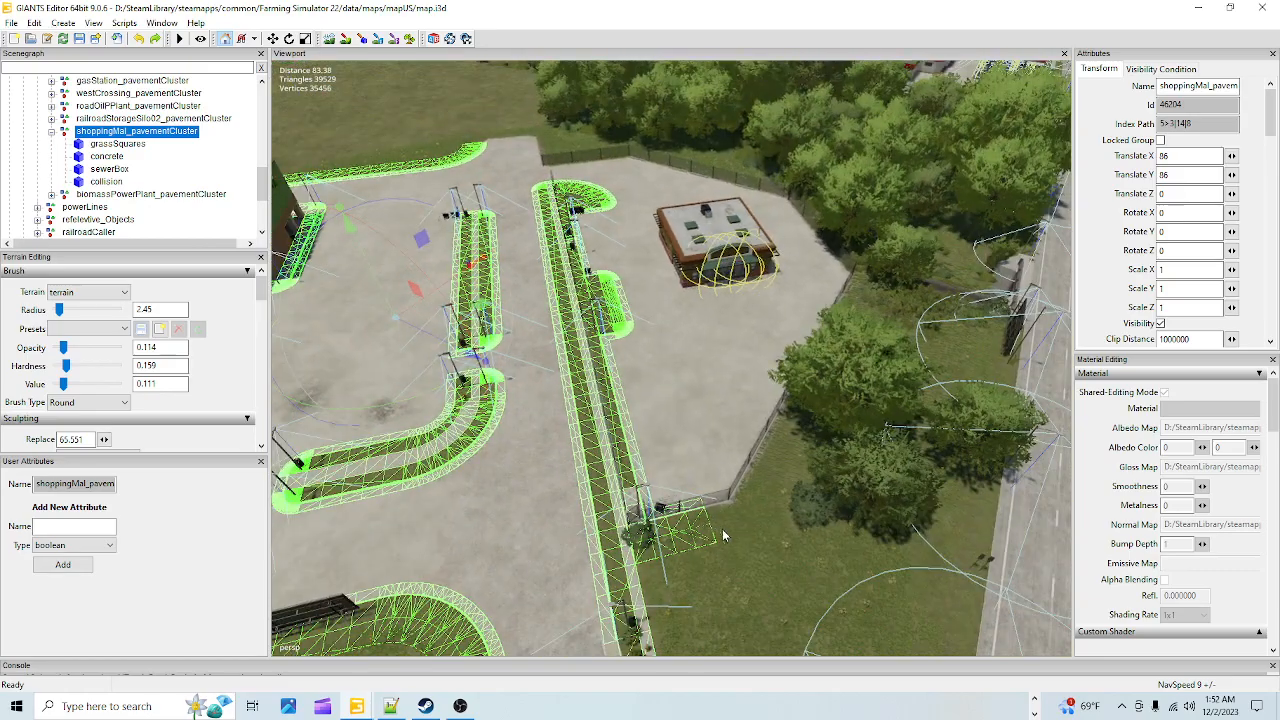
left_click_drag(735, 514, 497, 540, "alt")
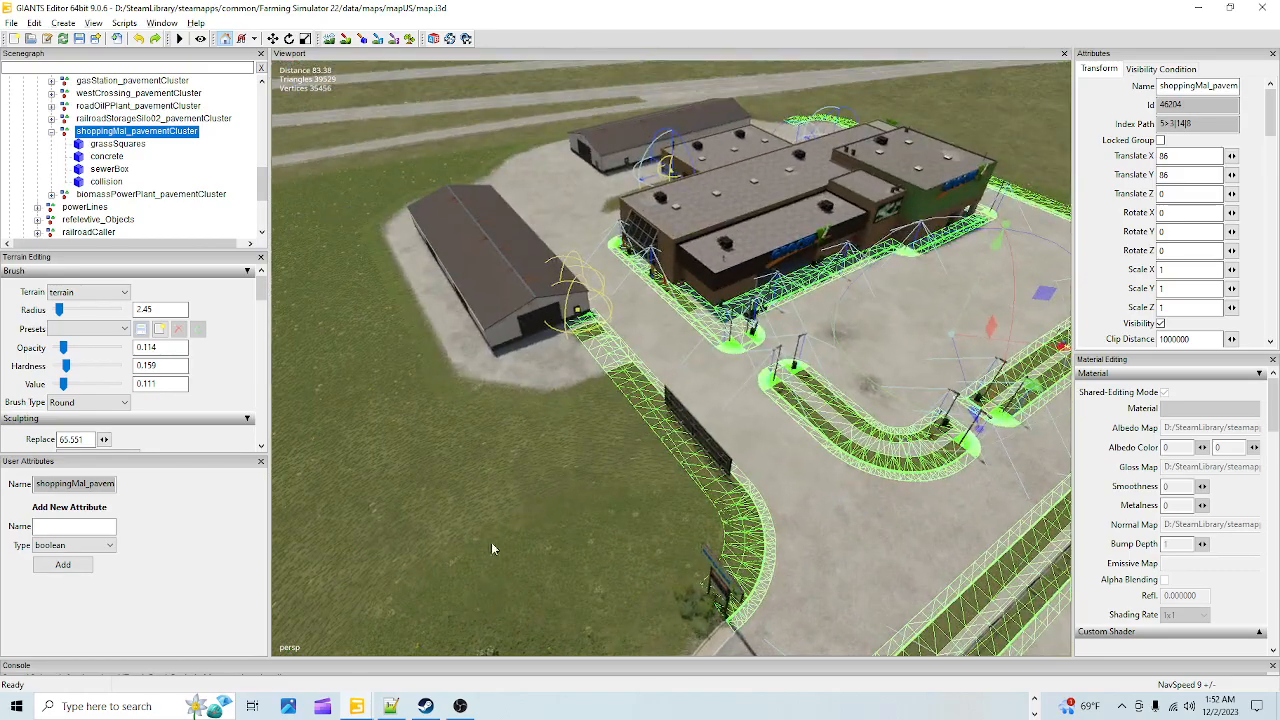
scroll(690, 348, "up", 4)
left_click_drag(690, 348, 694, 449, "alt")
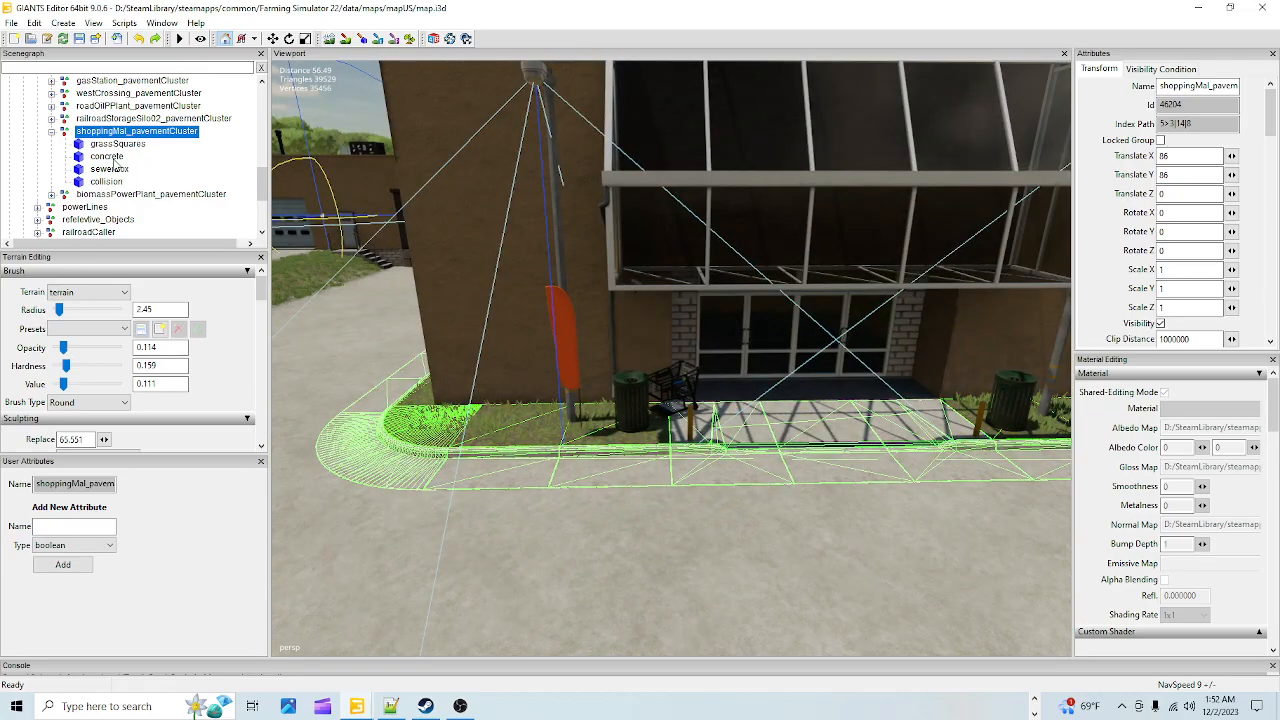
Inspect the concrete mesh at the mall entrance, and reselect shoppingMal_pavementCluster to view all its pieces there
left_click(460, 462)
left_click_drag(499, 511, 625, 531, "alt")
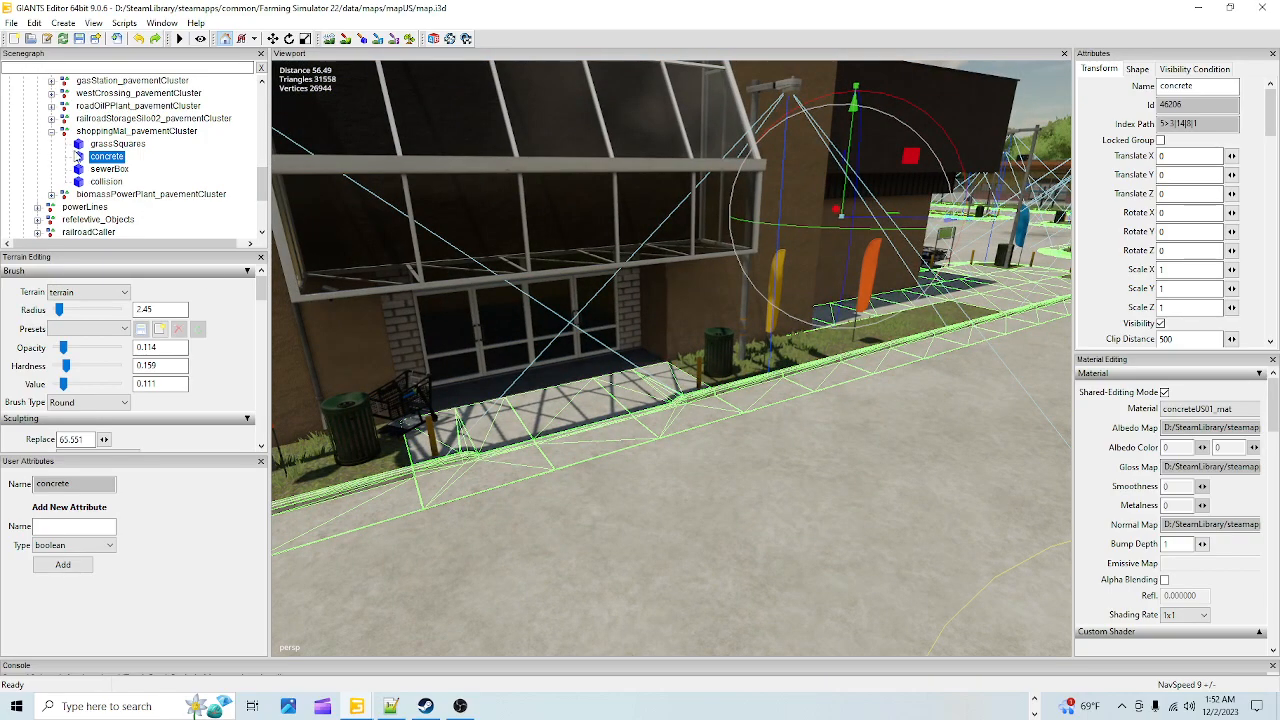
left_click(150, 131)
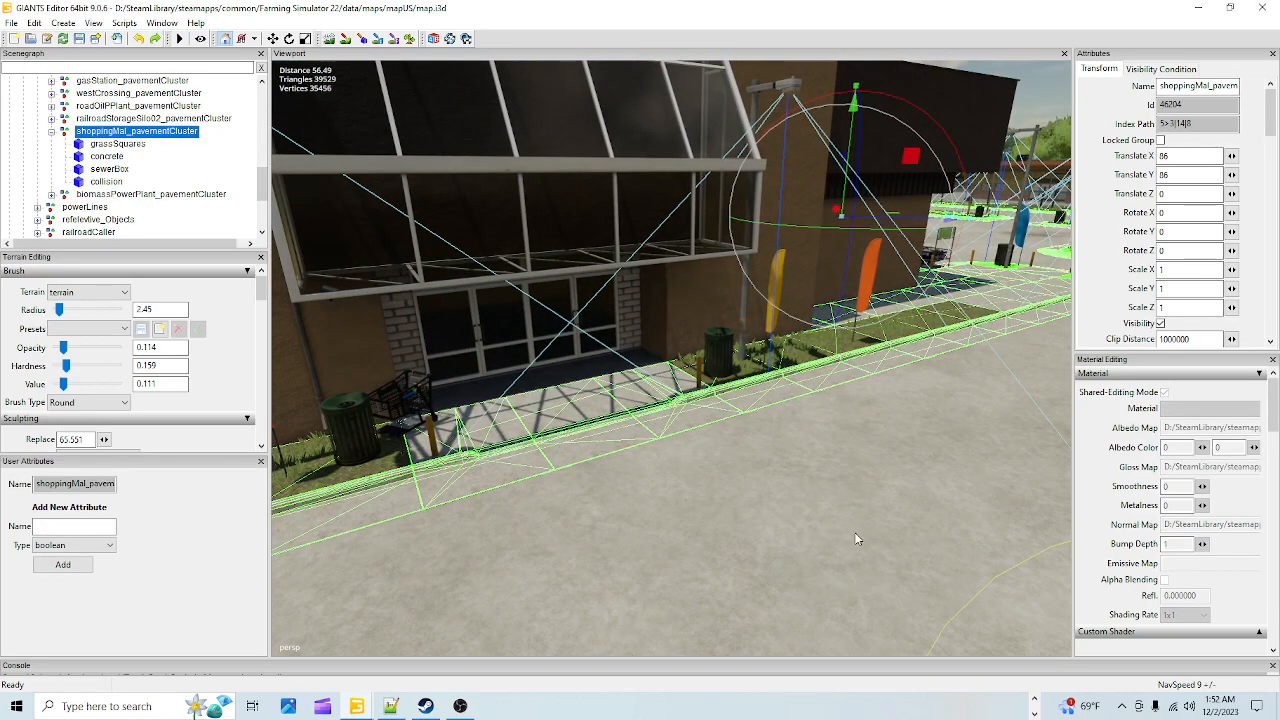
left_click_drag(856, 540, 835, 561, "alt")
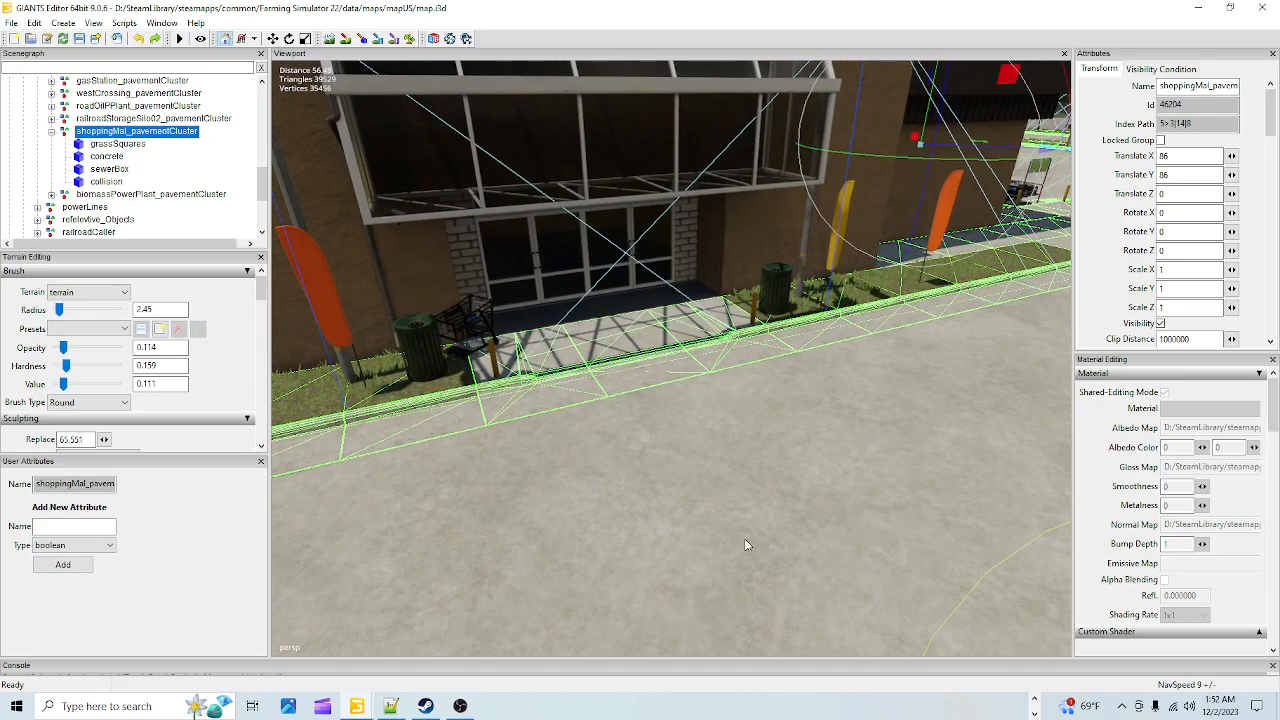
left_click_drag(763, 546, 725, 536, "alt")
Examine how the pavement, curb and ground meet the metal plate and loading dock along the mall's wall
scroll(722, 508, "up", 4)
left_click_drag(685, 492, 667, 447, "alt")
scroll(727, 547, "up", 3)
scroll(727, 547, "down", 2)
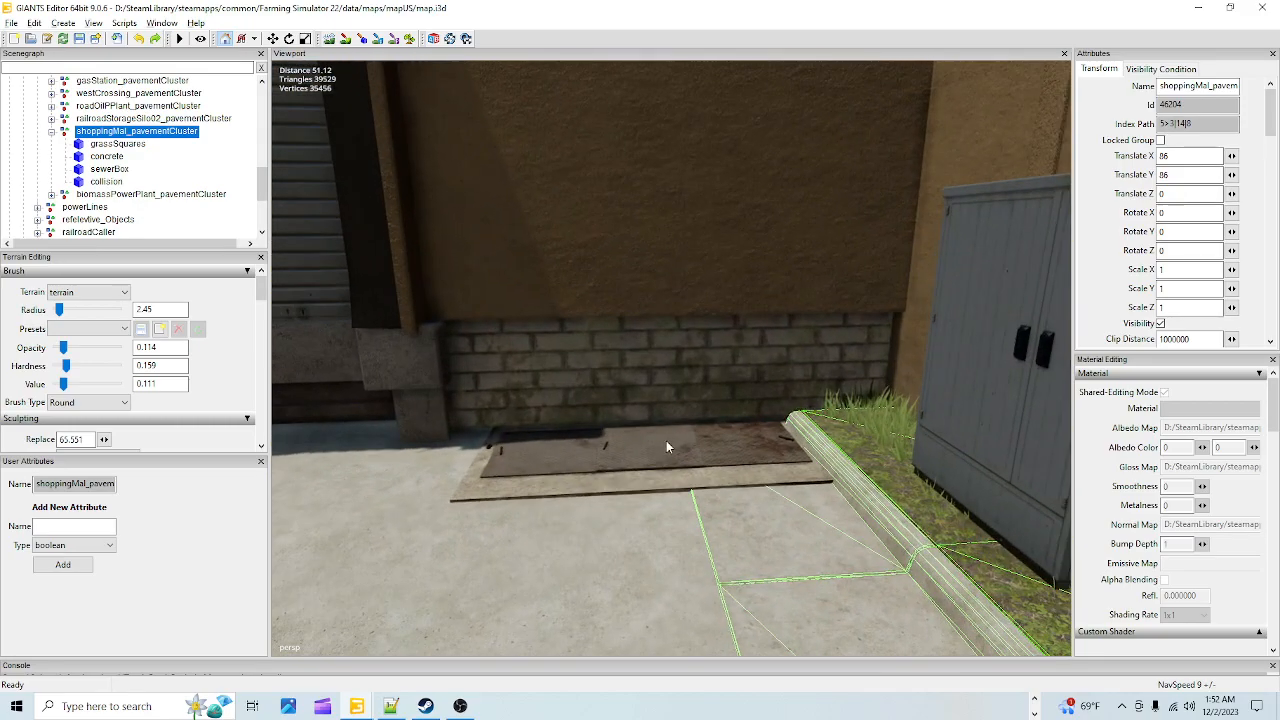
left_click_drag(613, 538, 878, 362, "alt")
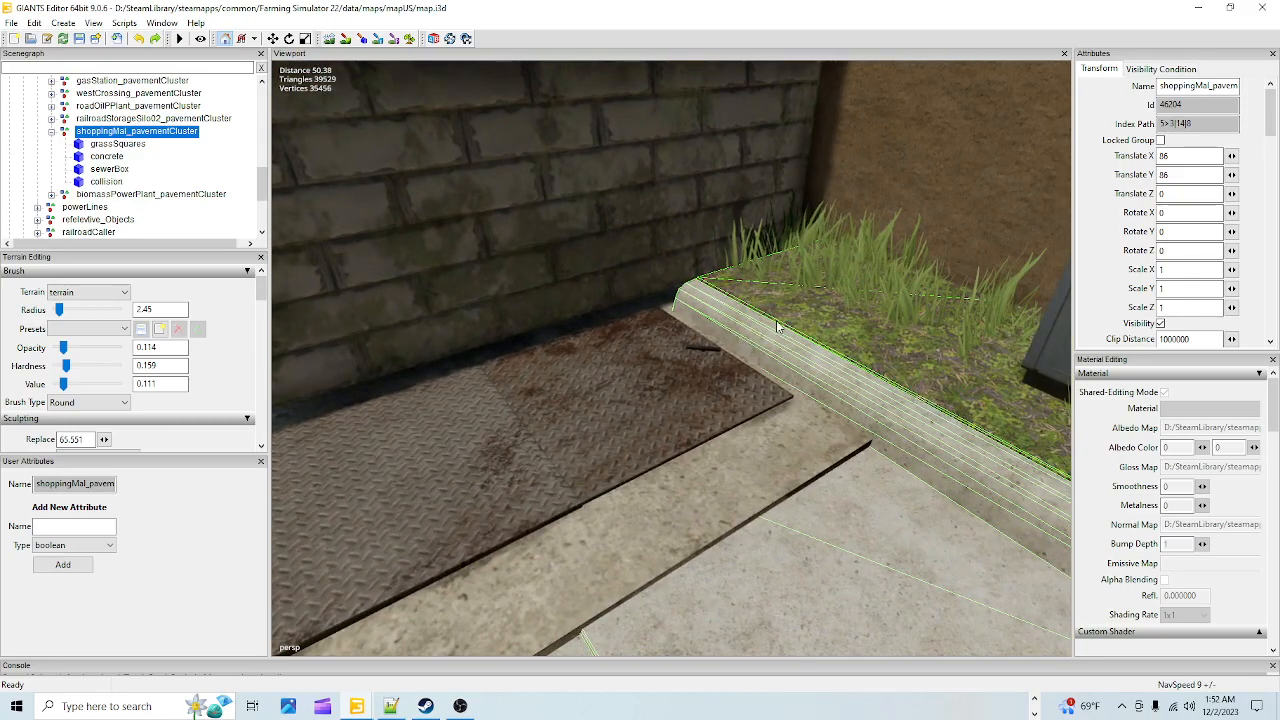
left_click_drag(716, 507, 564, 490, "alt")
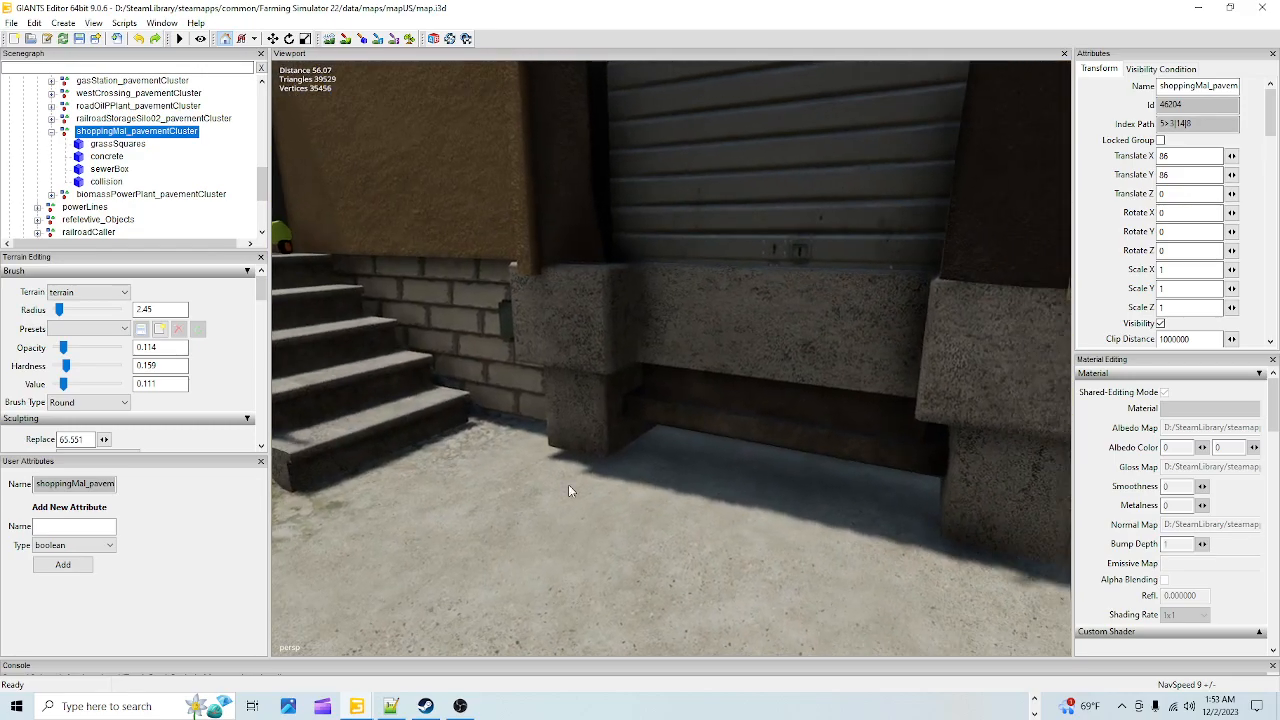
Examine how the gravel, grass strip and concrete meet around the mall's rear garage door, stairs and loading docks
left_click_drag(792, 481, 757, 550, "alt")
right_click_drag(757, 545, 723, 567, "alt")
left_click_drag(722, 573, 953, 644, "alt")
right_click_drag(493, 438, 801, 509, "alt")
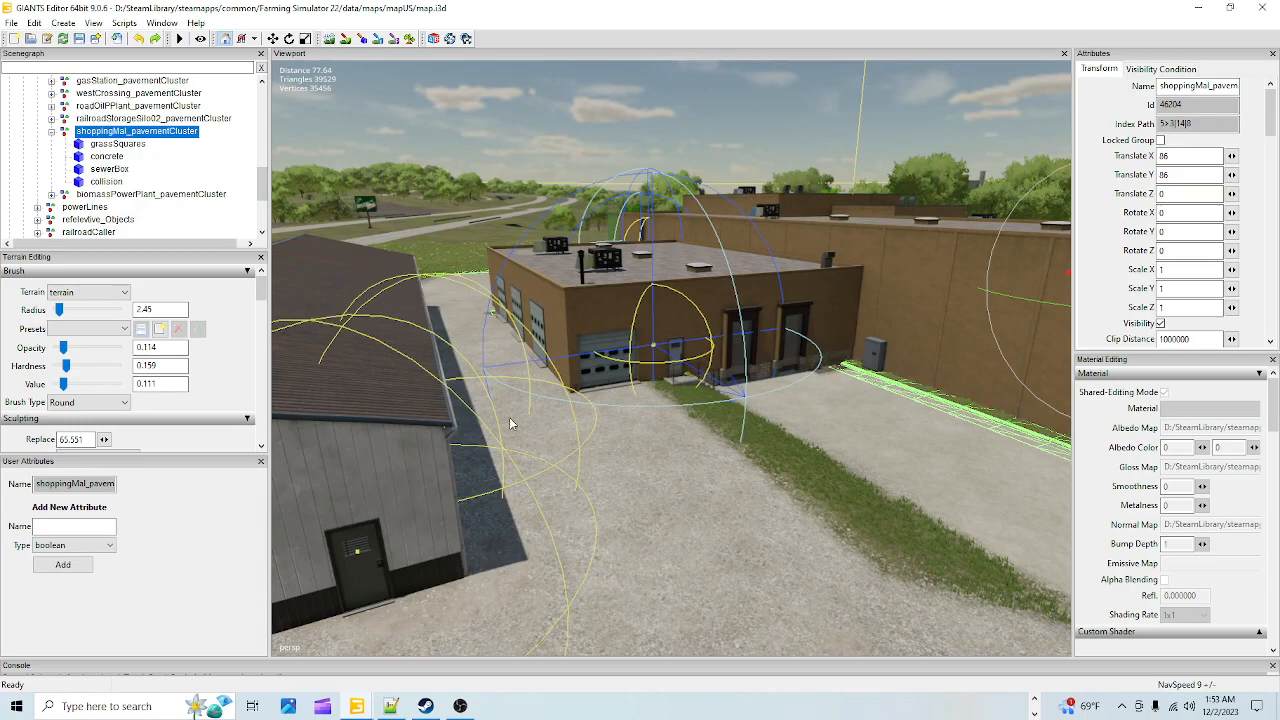
left_click_drag(579, 482, 787, 415, "alt")
left_click_drag(793, 270, 615, 455, "alt")
left_click_drag(684, 318, 599, 584, "alt")
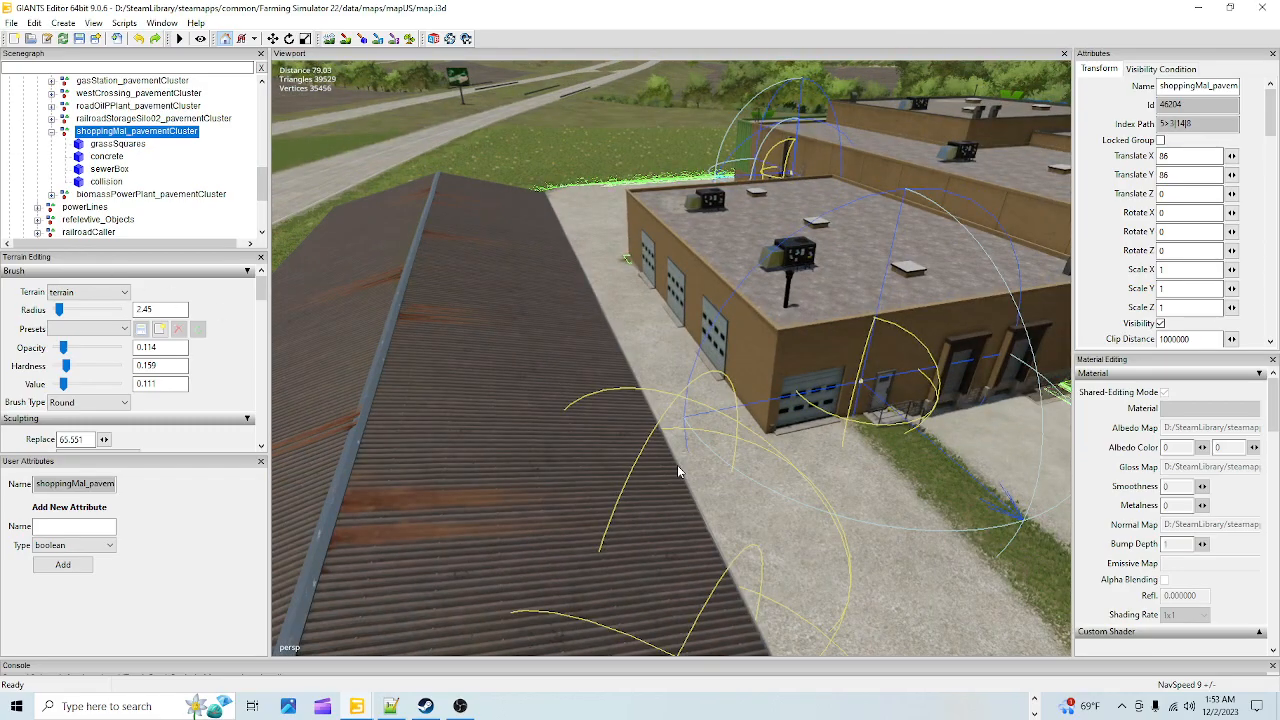
left_click_drag(682, 483, 792, 429, "alt")
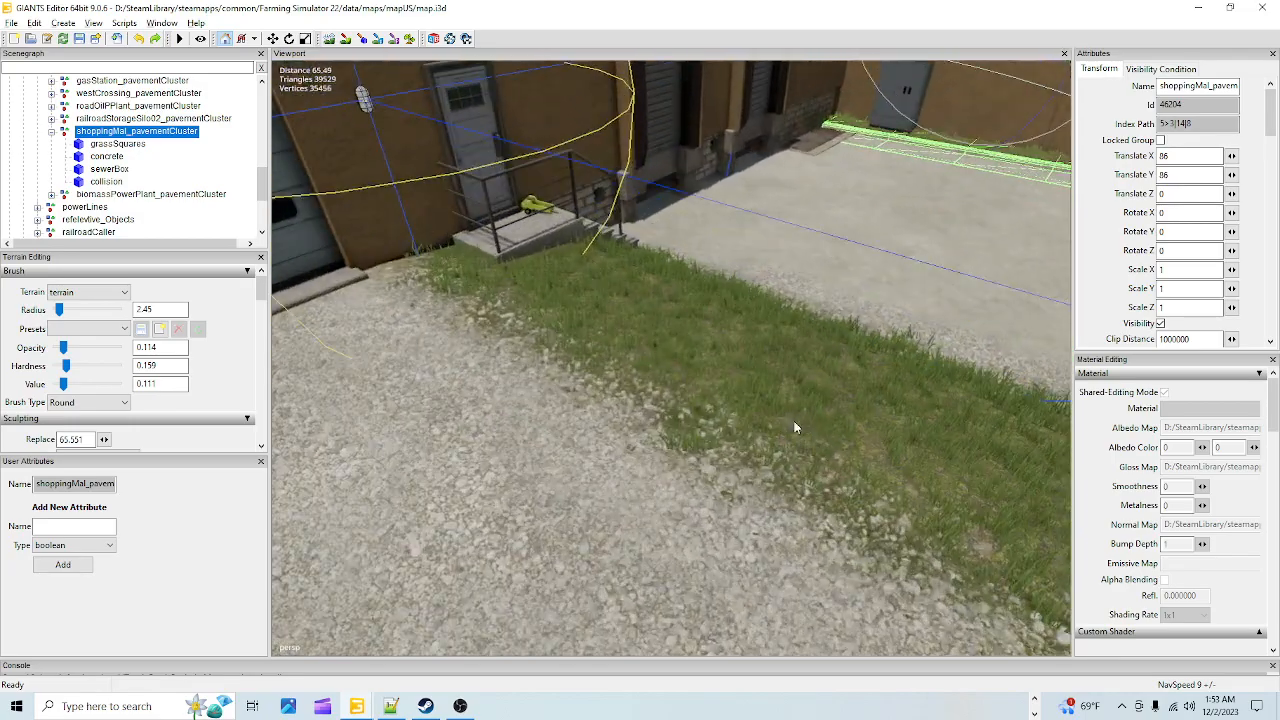
left_click_drag(784, 512, 655, 437, "alt")
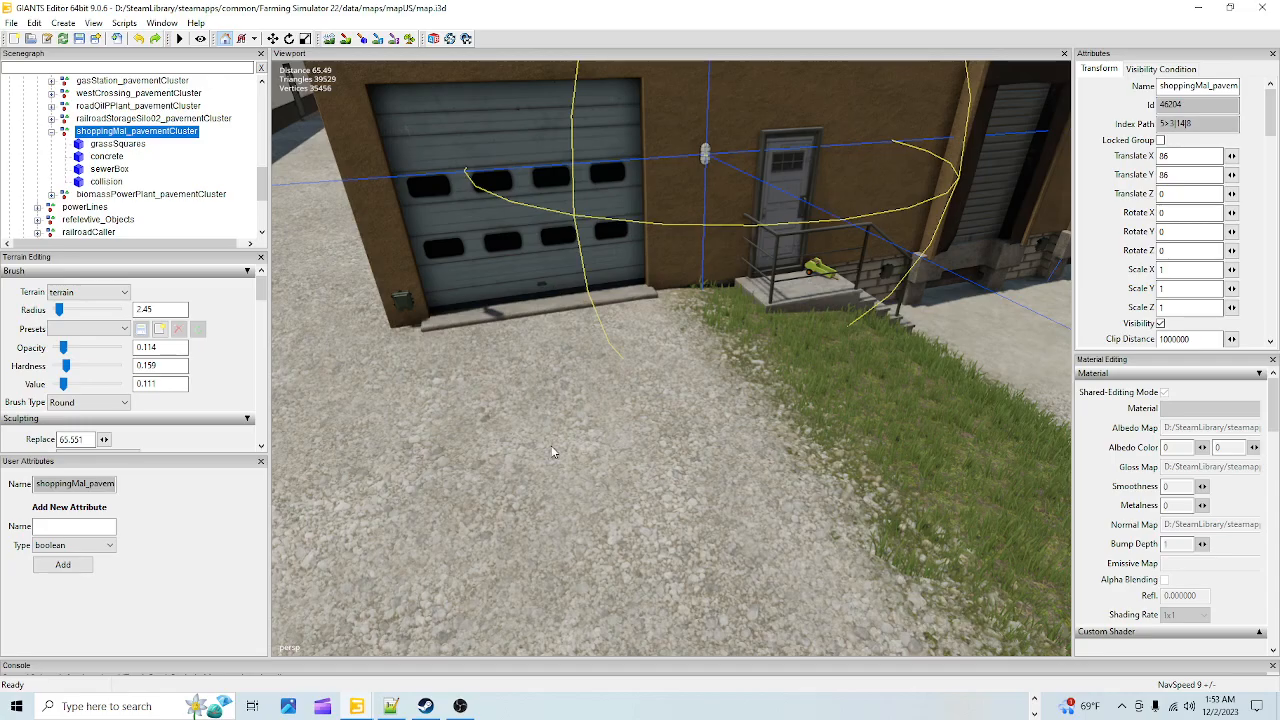
left_click_drag(505, 448, 588, 616, "alt")
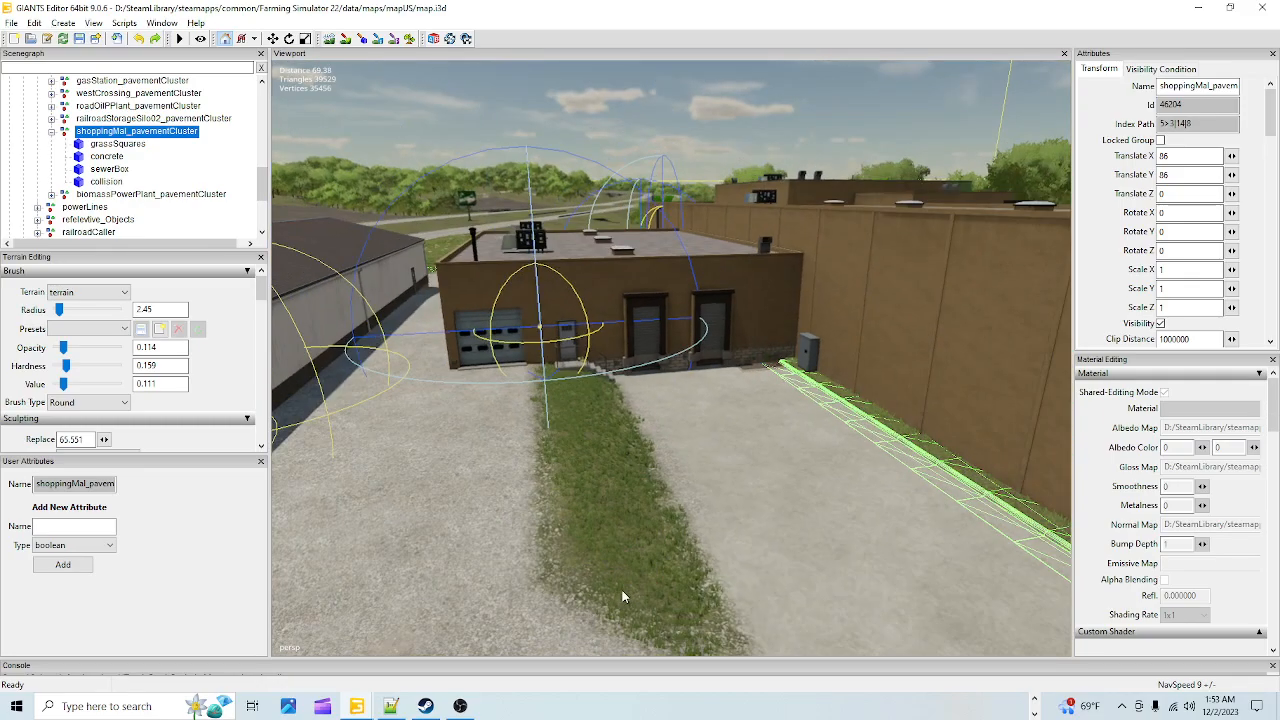
left_click_drag(640, 564, 763, 534, "alt")
Inspect the pavement mesh along the mall's storefront, and view the whole shopping mall site with its parking islands
scroll(686, 471, "up", 4)
scroll(733, 383, "up", 3)
left_click_drag(733, 383, 774, 457, "alt")
scroll(643, 458, "up", 4)
scroll(599, 448, "up", 3)
right_click(585, 400)
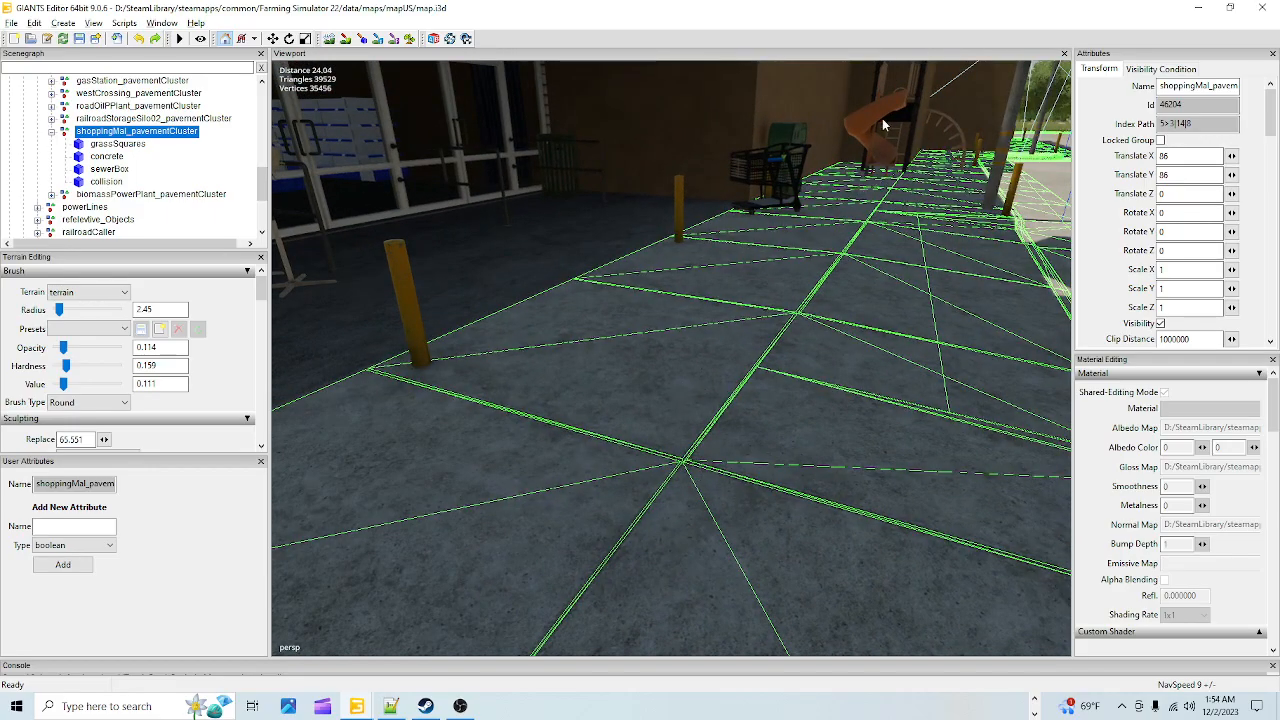
right_click_drag(848, 166, 679, 445, "alt")
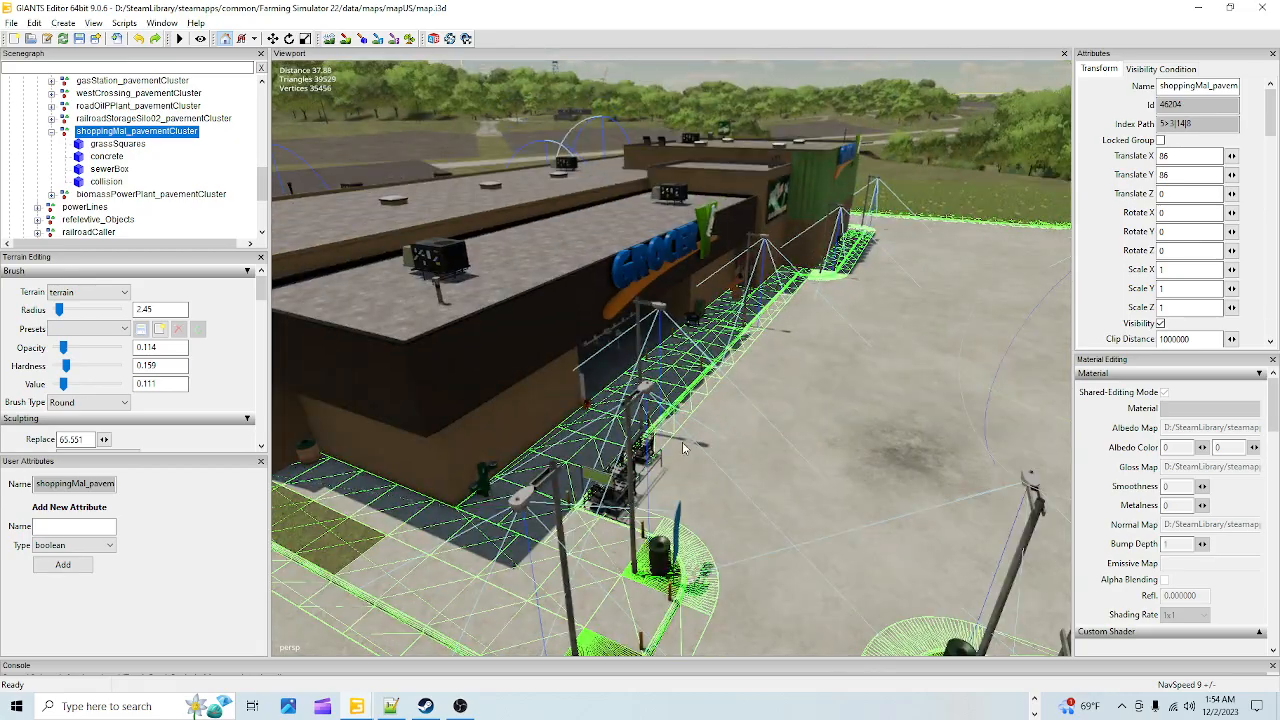
right_click_drag(729, 533, 880, 407, "alt")
left_click_drag(880, 407, 925, 427, "alt")
key("f")
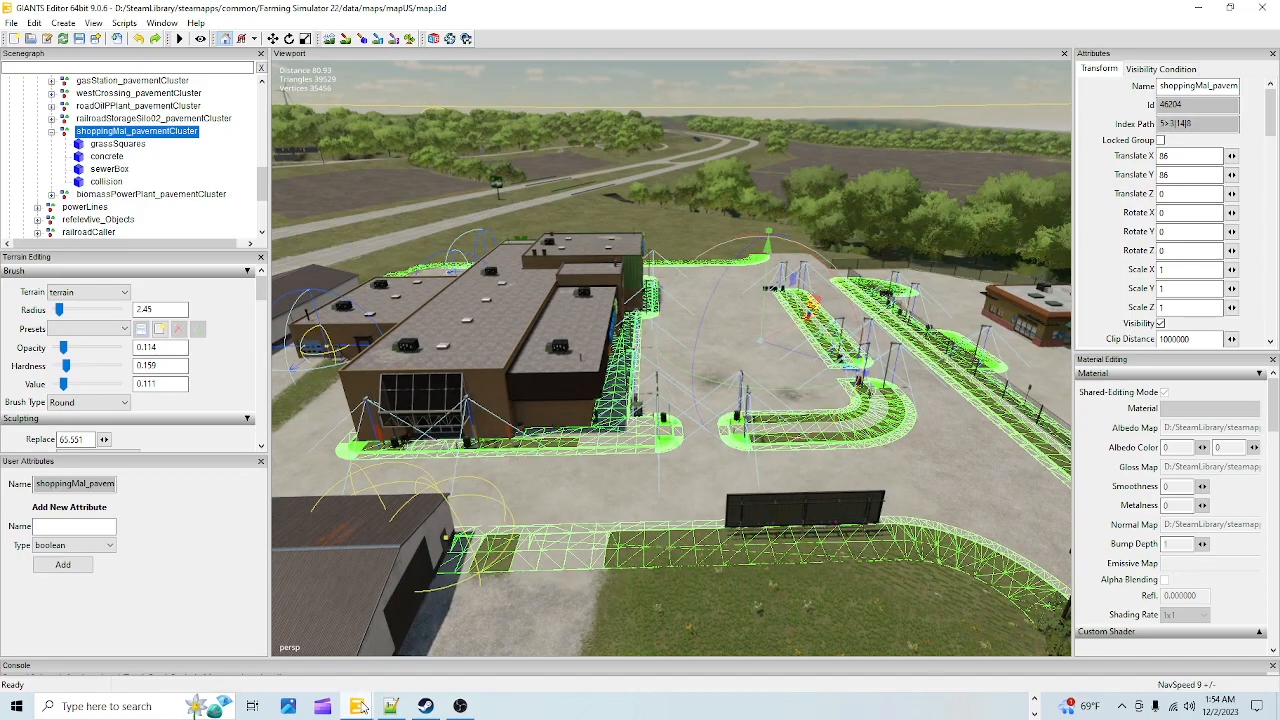
Switch to the custom map and examine how the mall's entrance slab and props sit on the surrounding ground
mouse_move(360, 704)
left_click(320, 650)
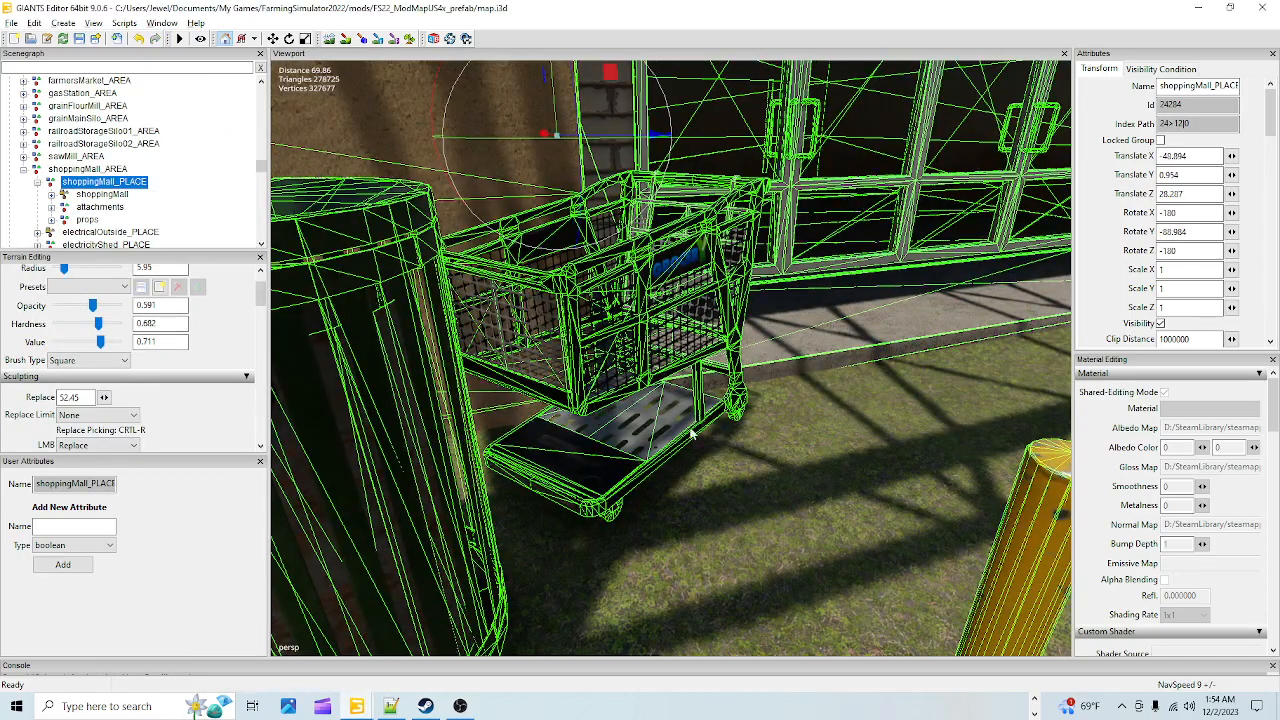
key("f")
scroll(660, 464, "up", 8)
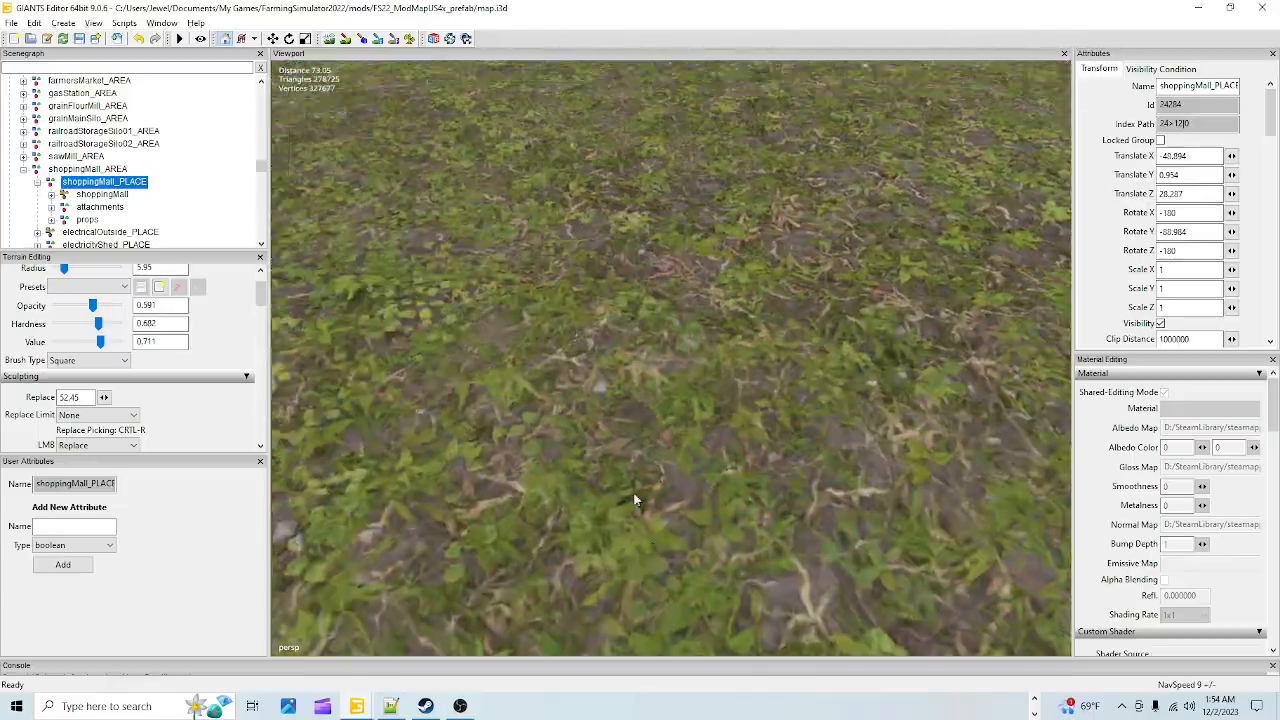
left_click_drag(634, 499, 612, 374, "alt")
scroll(608, 467, "down", 3)
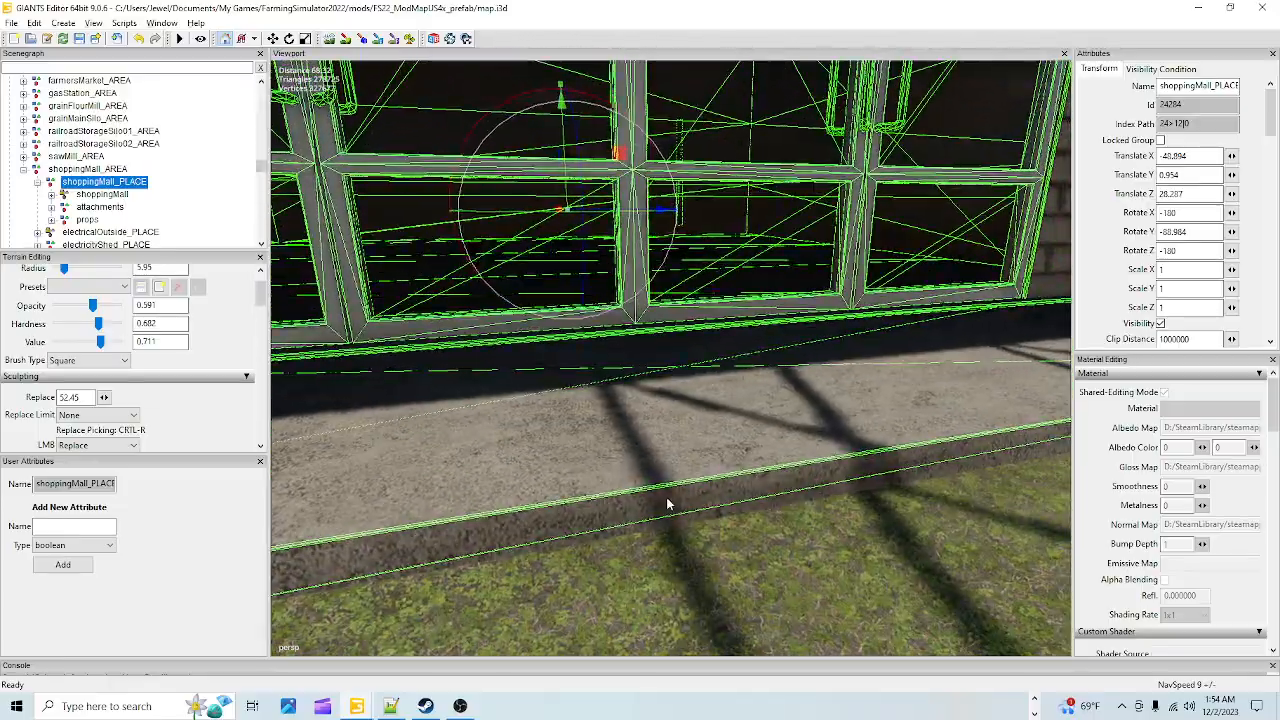
scroll(625, 450, "down", 3)
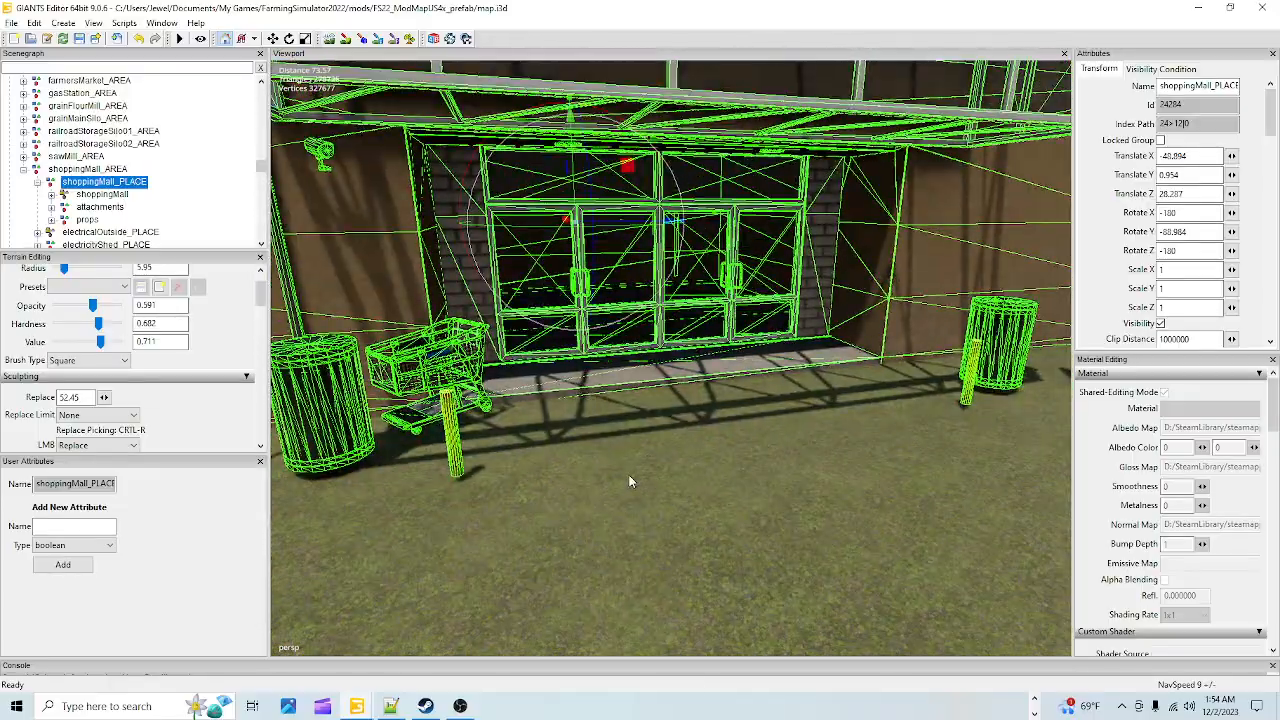
left_click_drag(591, 504, 584, 523, "alt")
scroll(592, 520, "down", 4)
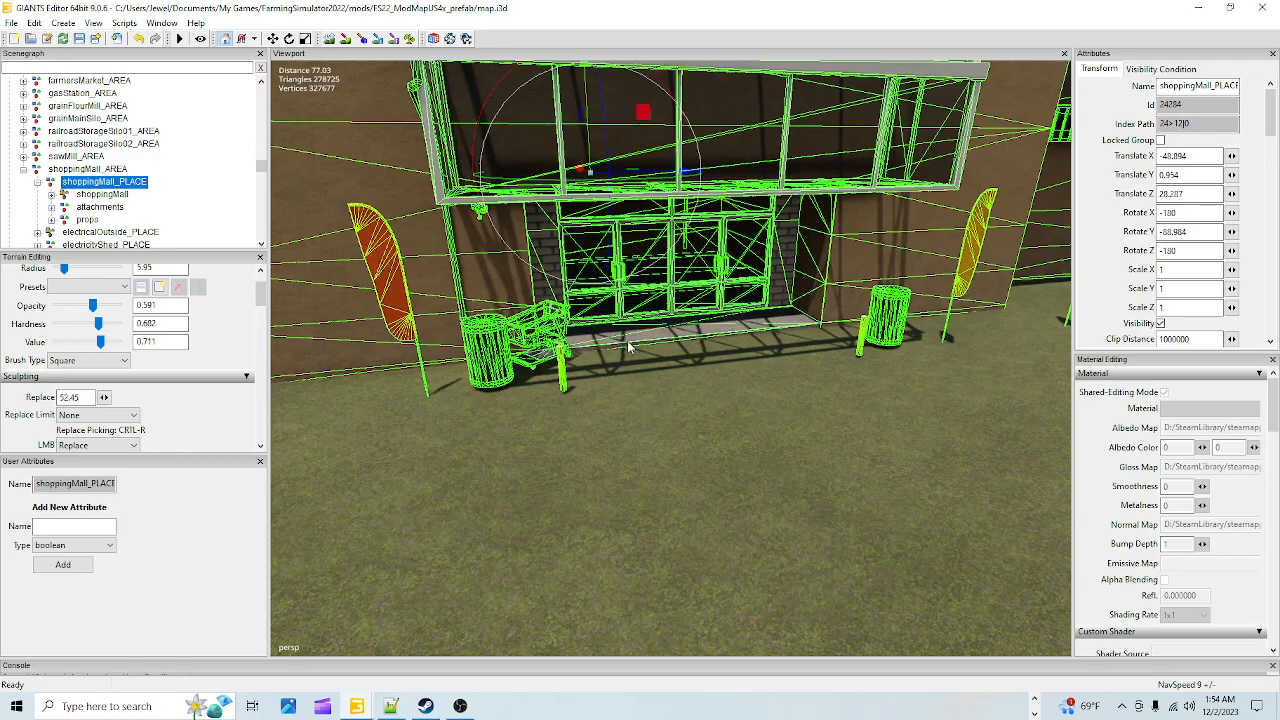
left_click_drag(614, 475, 754, 455, "alt")
left_click_drag(671, 441, 686, 335, "alt")
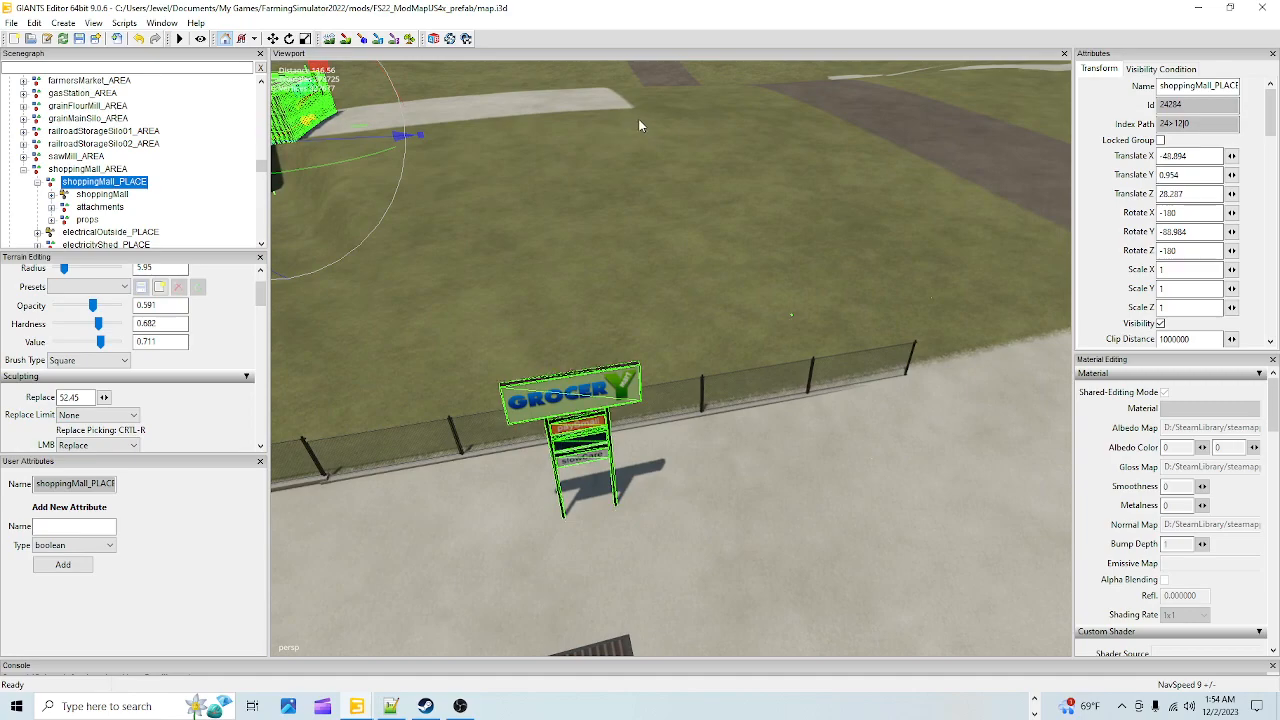
Level the terrain along the mall's storefront and front corner to the 52.45 replace height, using a brush radius of 7.2
mouse_move(425, 706)
right_click_drag(676, 394, 588, 357)
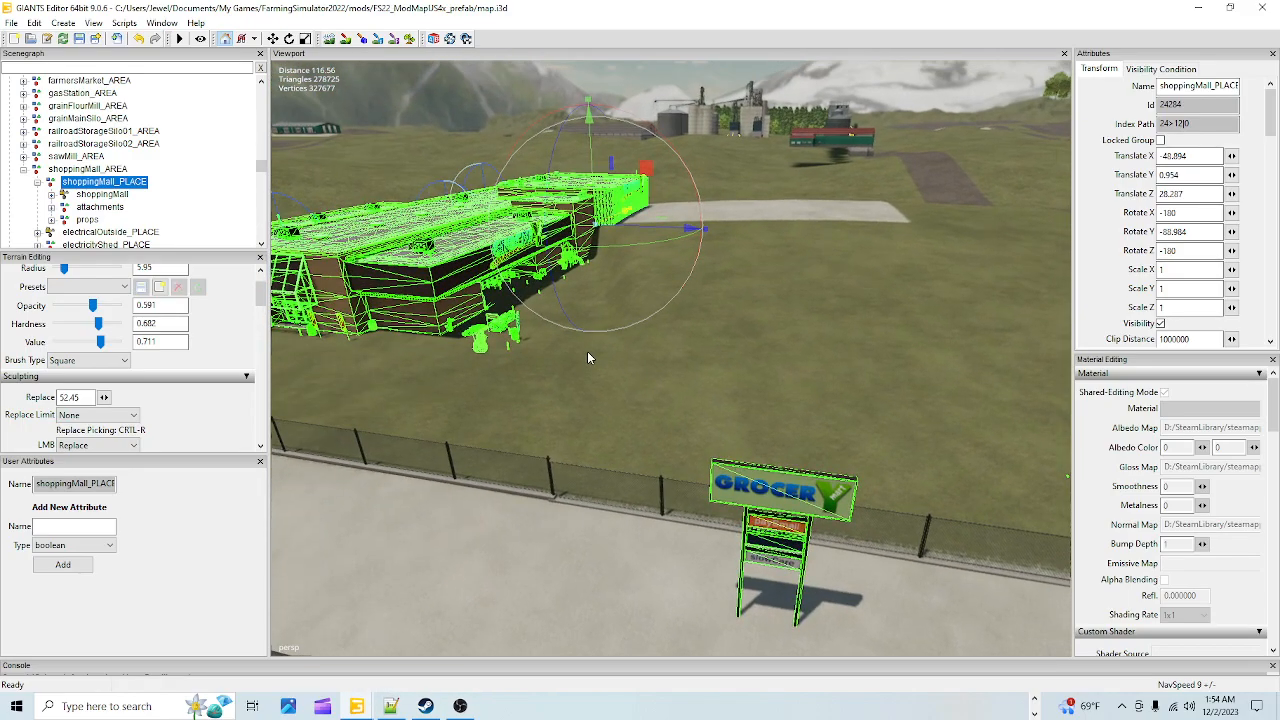
mouse_move(668, 388)
right_mouse_down()
mouse_move(606, 438)
mouse_move(662, 330)
right_mouse_up()
mouse_move(597, 519)
right_mouse_down("alt")
mouse_move(740, 362)
mouse_move(660, 399)
mouse_move(660, 435)
right_mouse_up("alt")
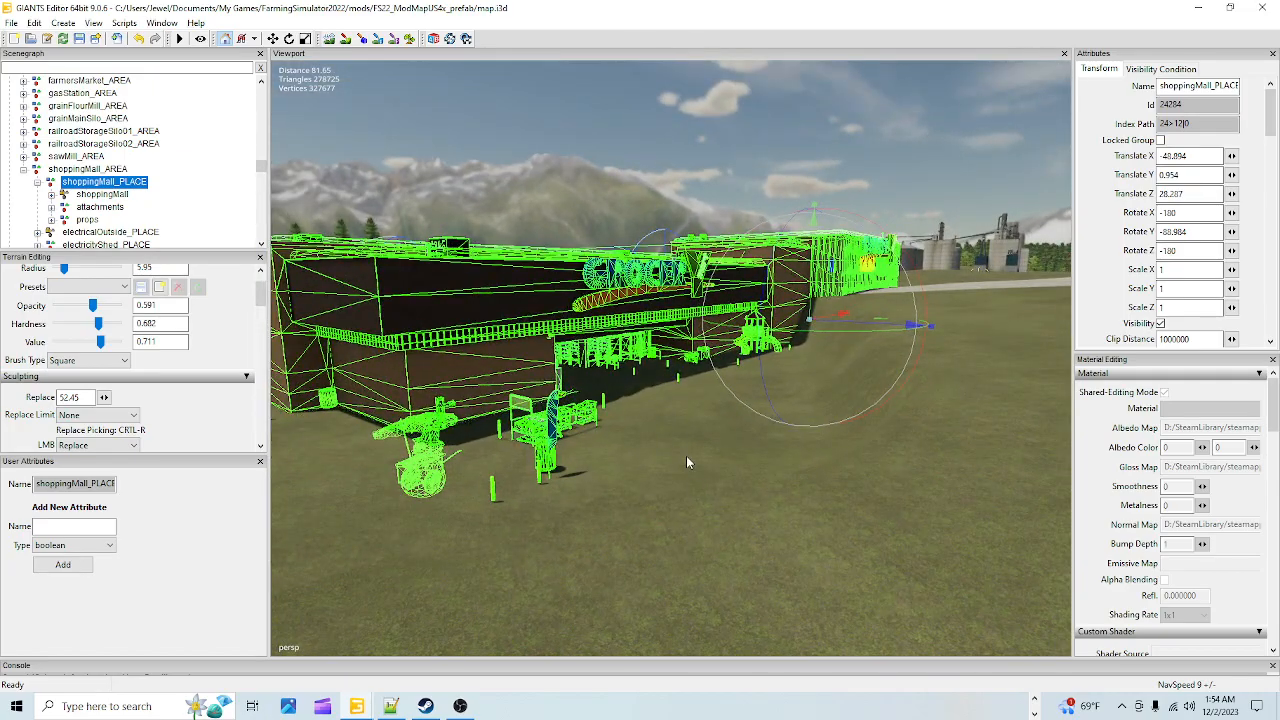
right_click_drag(650, 525, 718, 454, "alt")
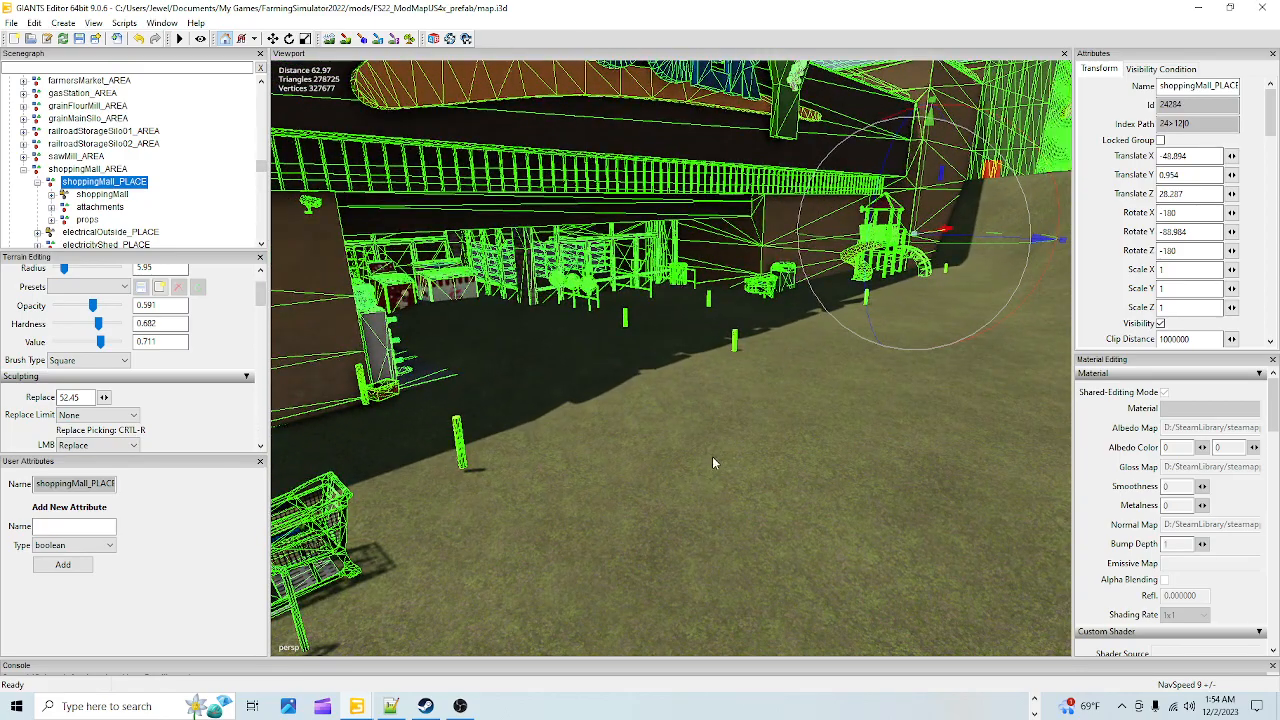
right_click_drag(713, 454, 408, 238)
left_click(329, 38)
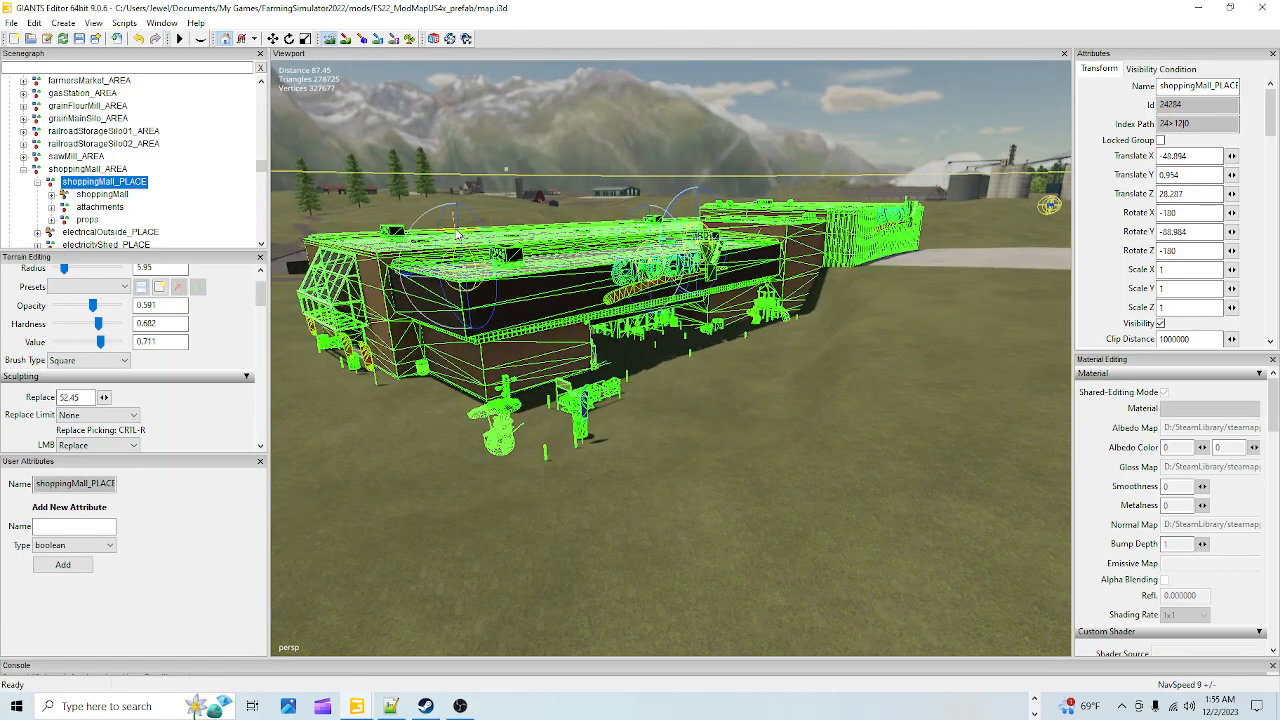
scroll(550, 416, "up", 1)
mouse_move(623, 388)
left_mouse_down()
mouse_move(702, 344)
mouse_move(768, 338)
left_mouse_up()
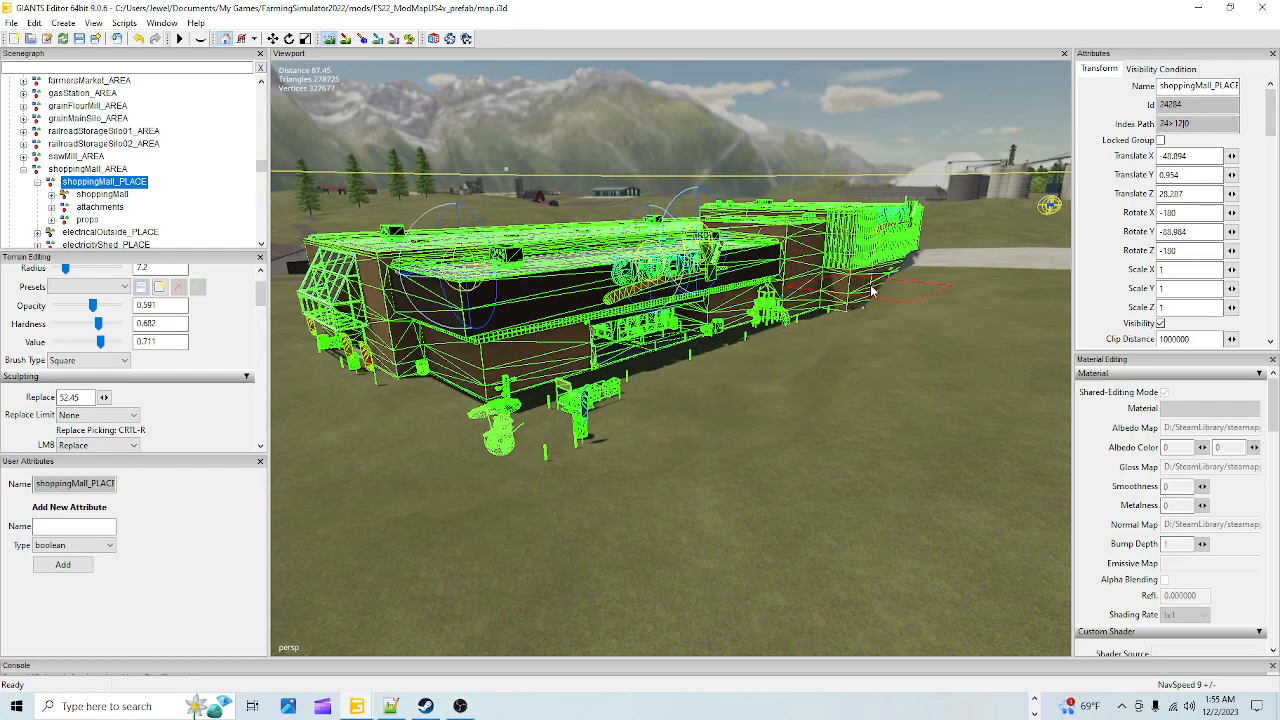
mouse_move(905, 285)
left_mouse_down()
mouse_move(831, 403)
mouse_move(666, 477)
mouse_move(566, 476)
left_mouse_up()
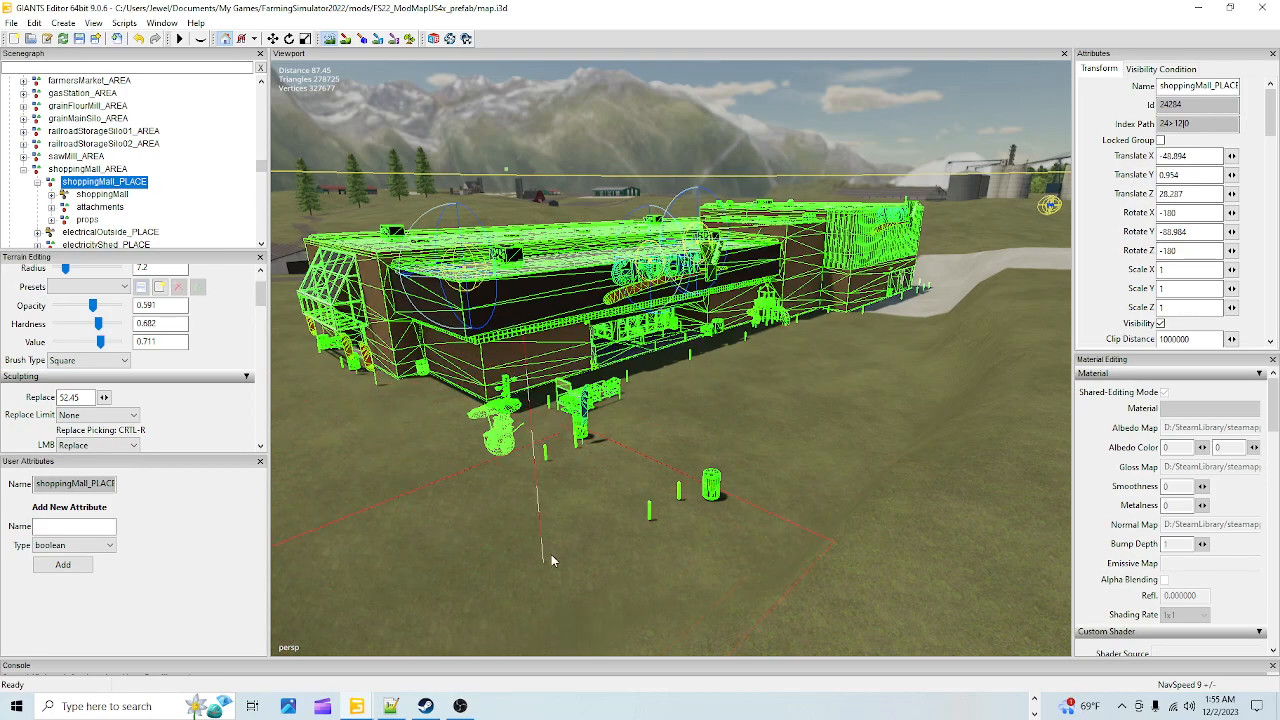
left_click_drag(921, 388, 908, 310)
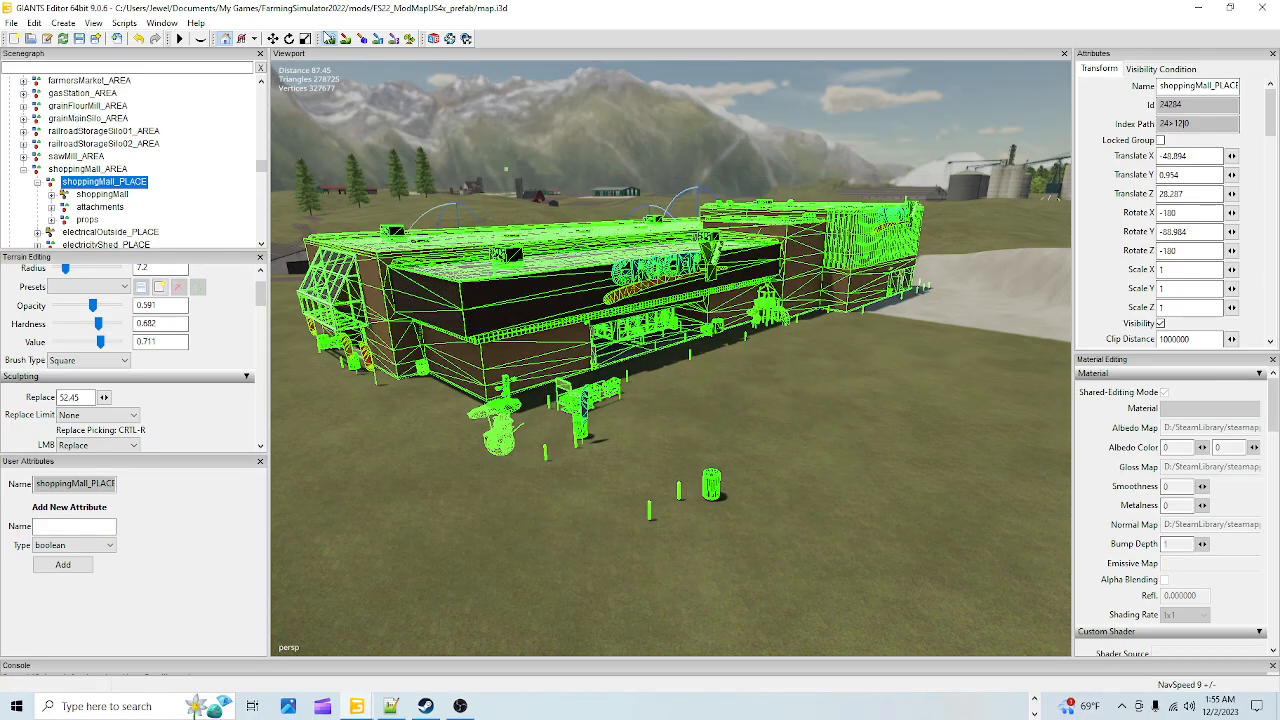
Level the terrain across the mall's front lot to uncover the buried props and the long fence at its outer edge
left_click_drag(868, 242, 697, 420, "alt")
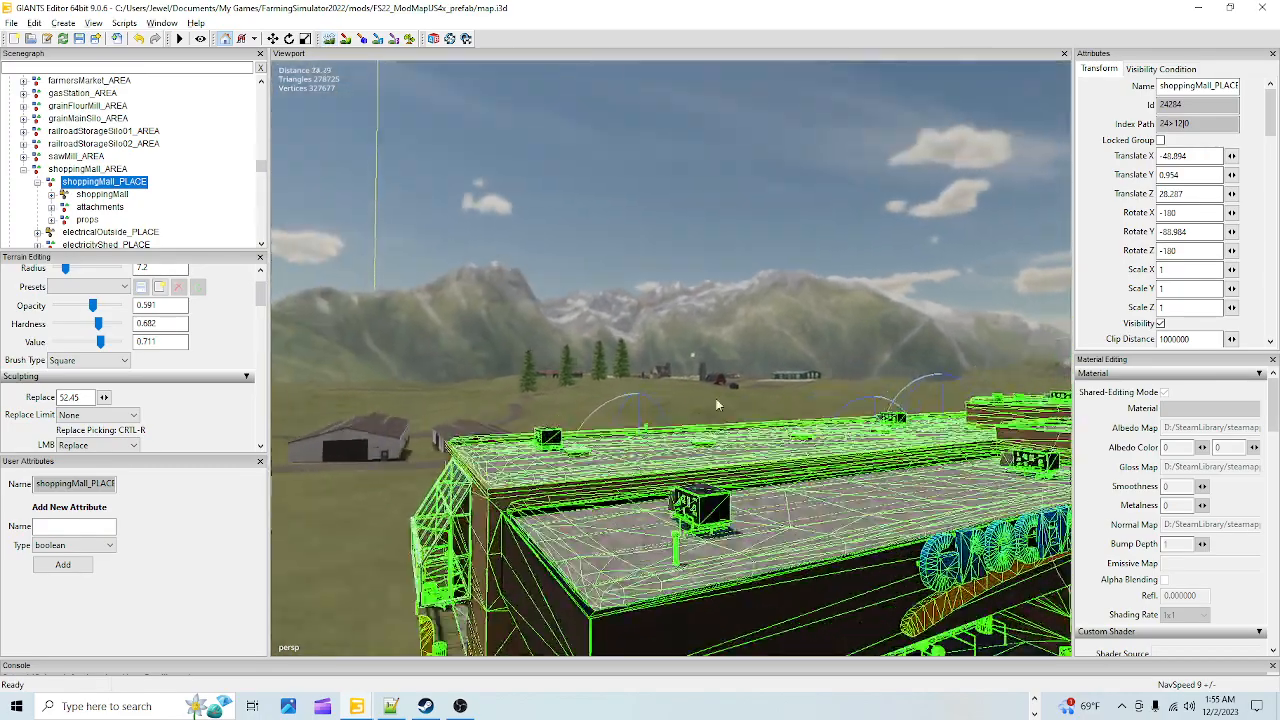
scroll(697, 420, "up", 4)
left_click_drag(539, 423, 911, 565, "alt")
scroll(488, 591, "down", 8)
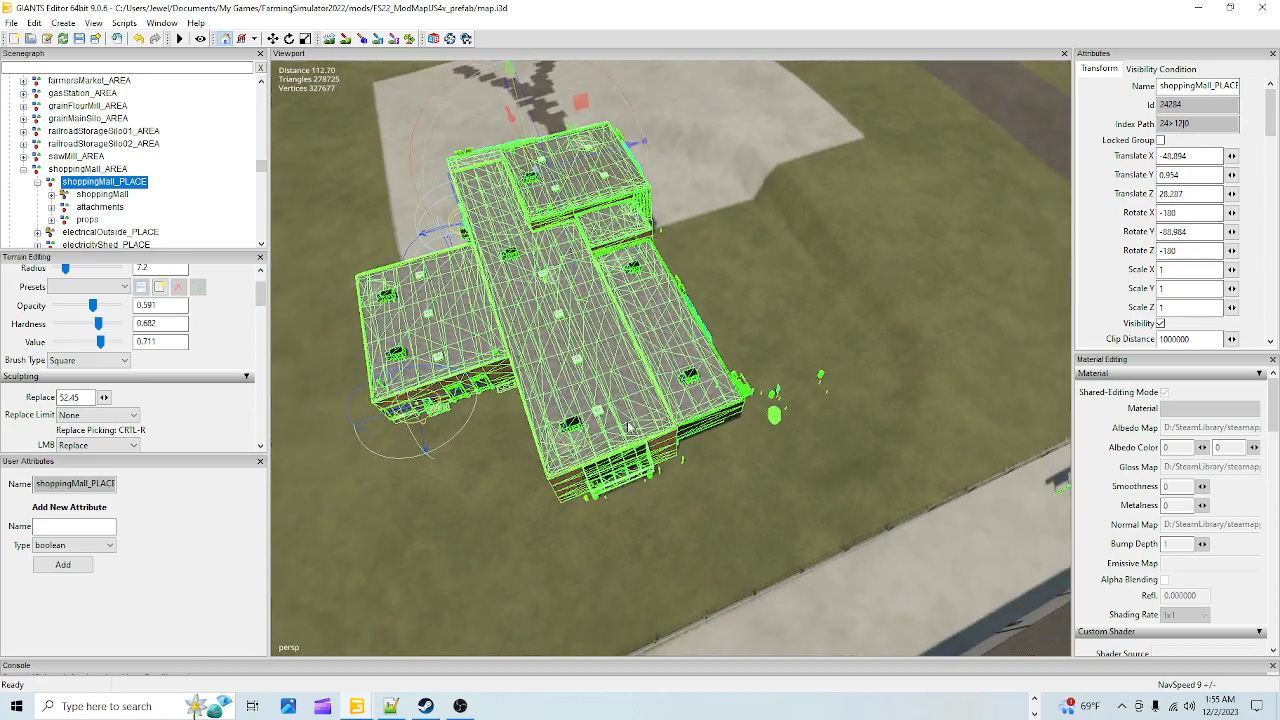
left_click_drag(617, 420, 622, 410, "alt")
left_click(329, 38)
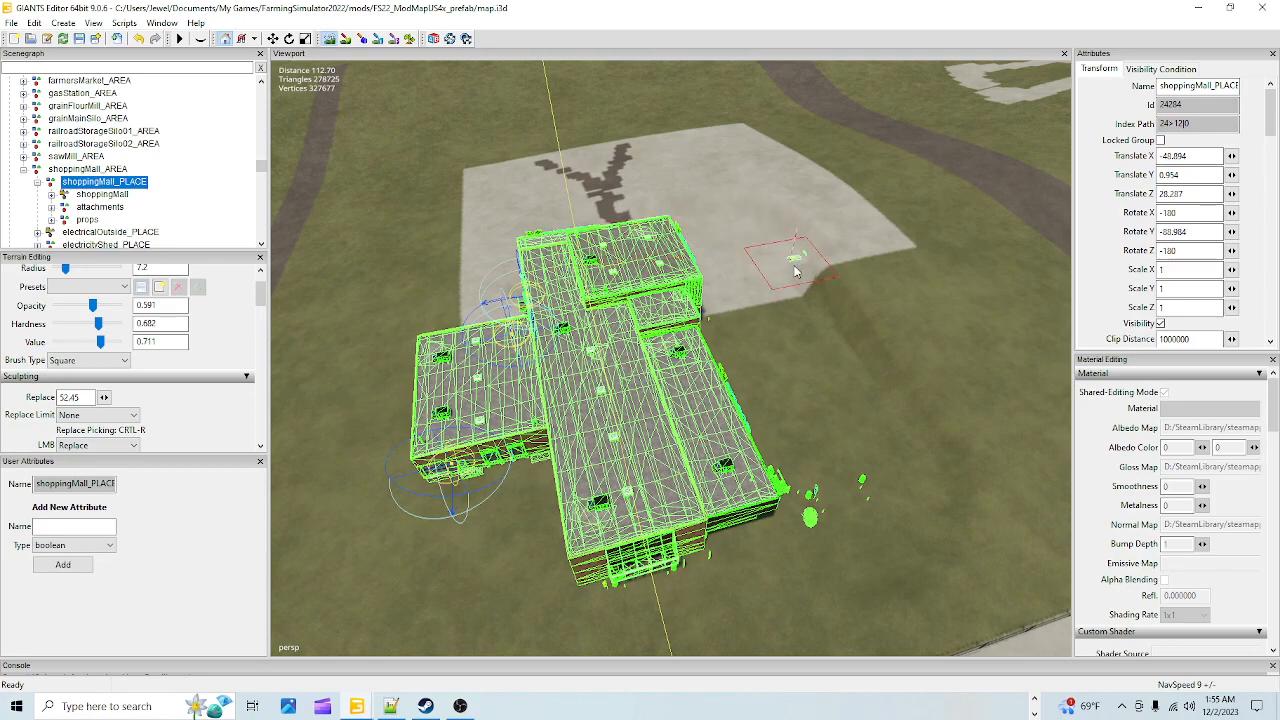
left_click(798, 258)
mouse_move(798, 258)
left_mouse_down()
mouse_move(857, 380)
mouse_move(870, 368)
mouse_move(882, 390)
left_mouse_up()
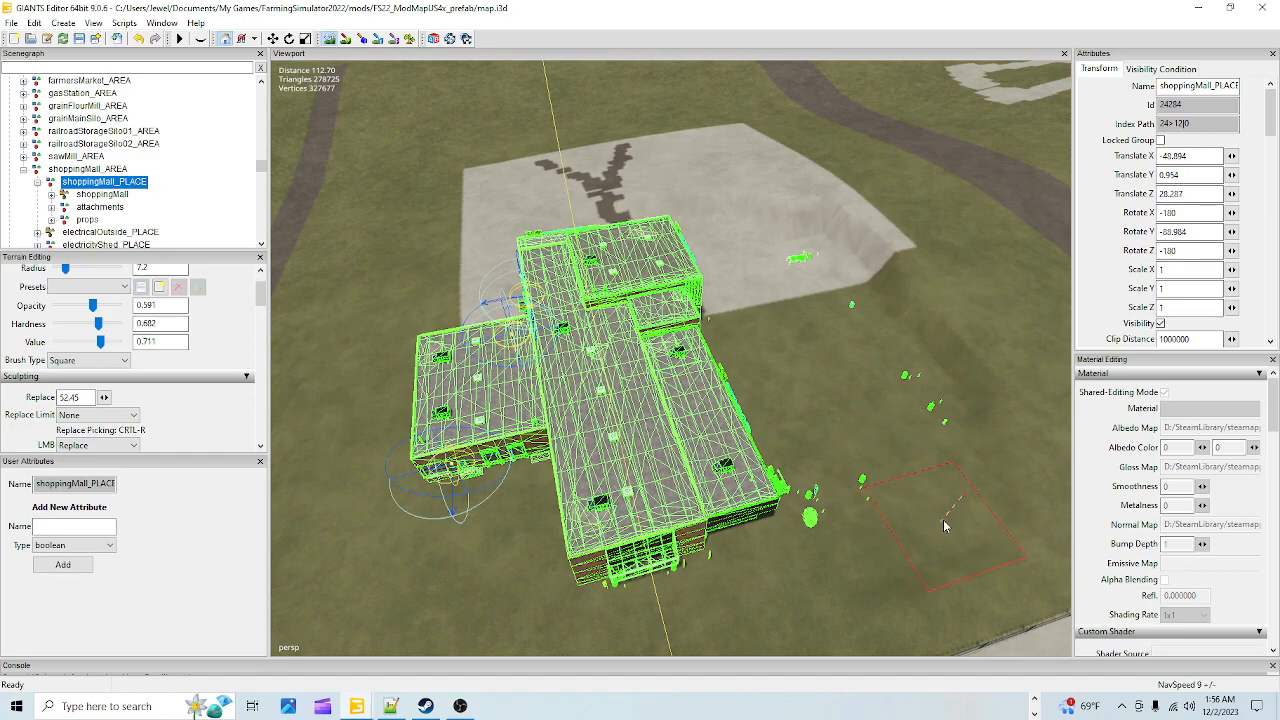
mouse_move(993, 490)
left_mouse_down()
mouse_move(1020, 430)
mouse_move(880, 268)
left_mouse_up()
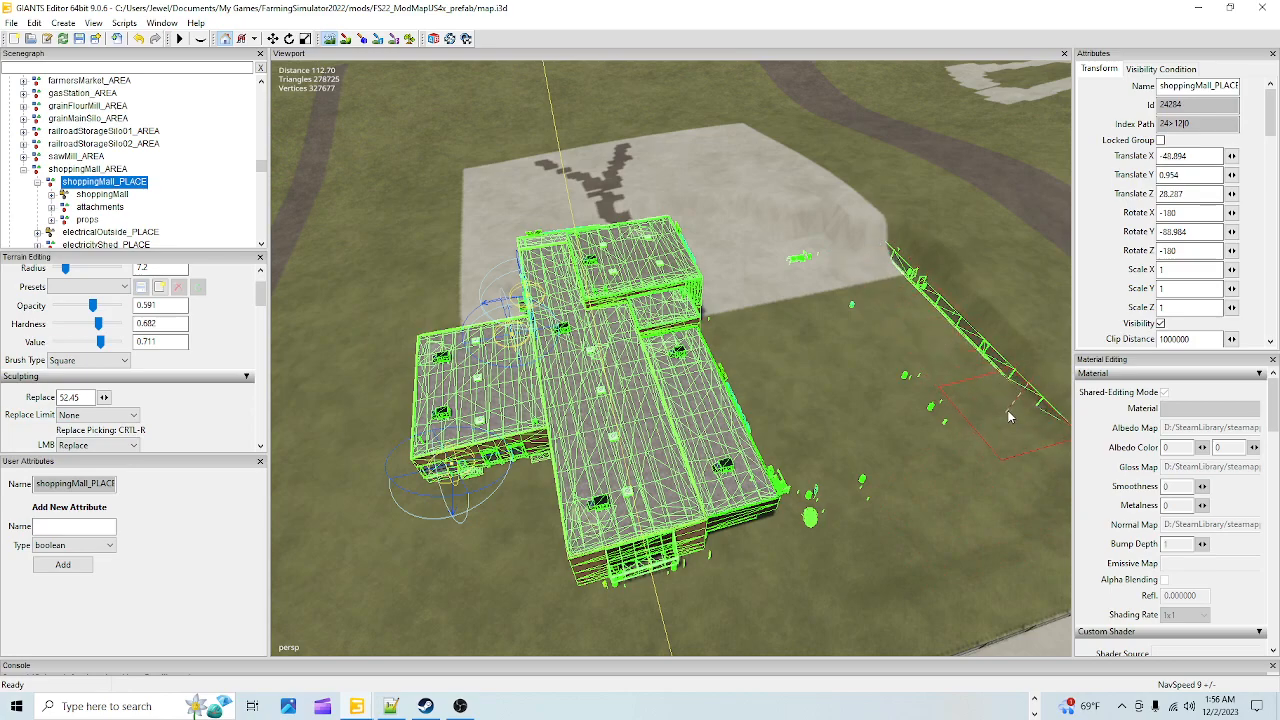
left_click_drag(960, 300, 850, 232)
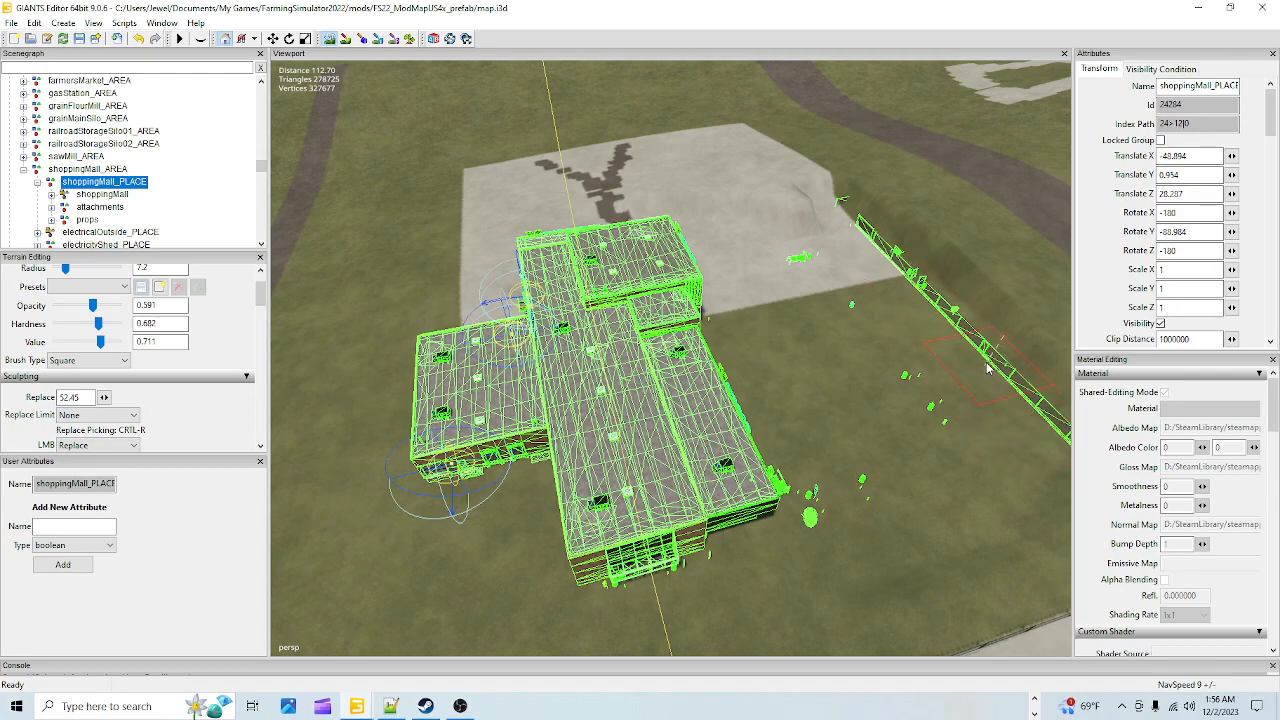
Undo the sculpting stroke beyond the fence corner, and level the concrete-painted area beside the mall with a brush radius of 9.7
mouse_move(852, 236)
left_mouse_down()
mouse_move(803, 194)
mouse_move(852, 226)
mouse_move(863, 207)
left_mouse_up()
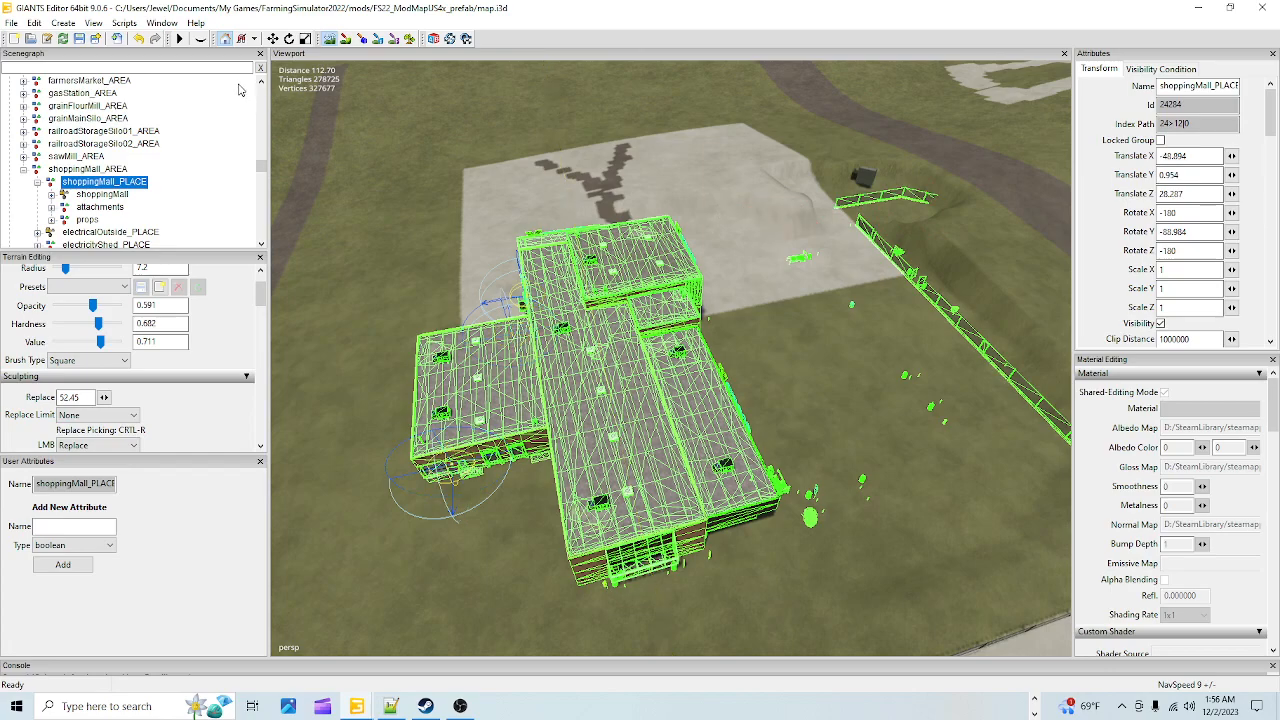
left_click(140, 39)
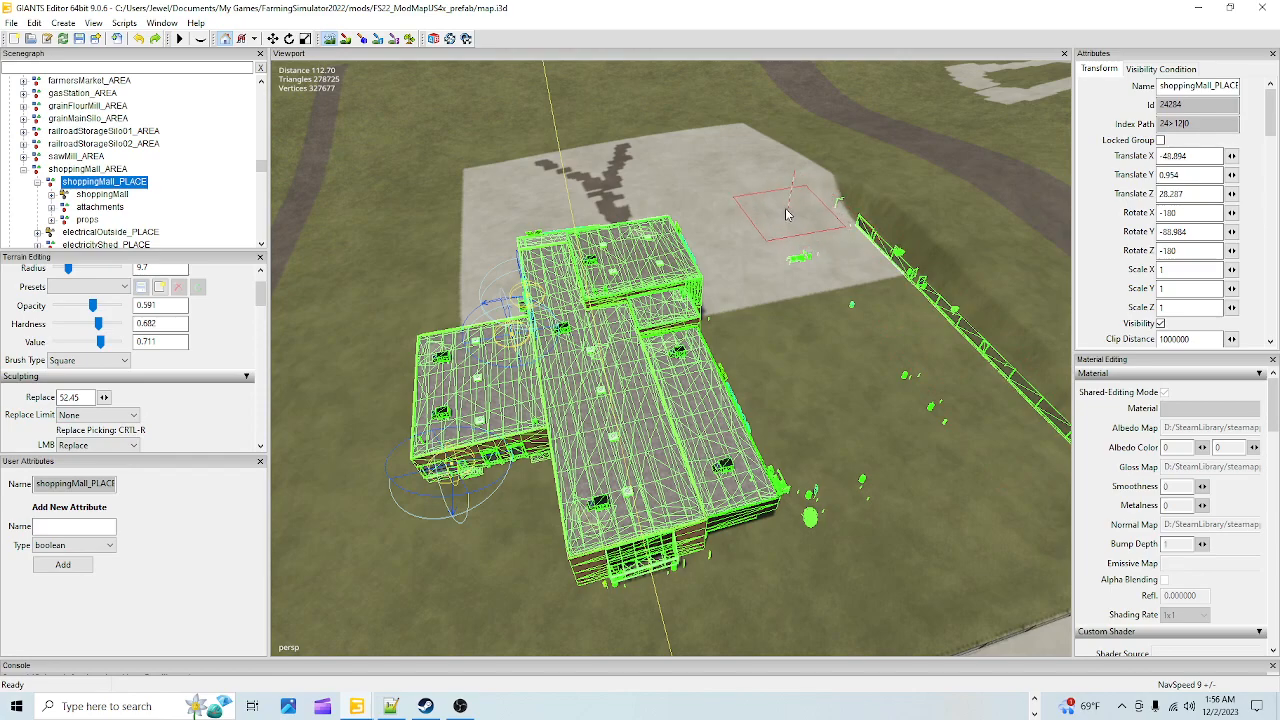
left_click_drag(786, 215, 676, 167)
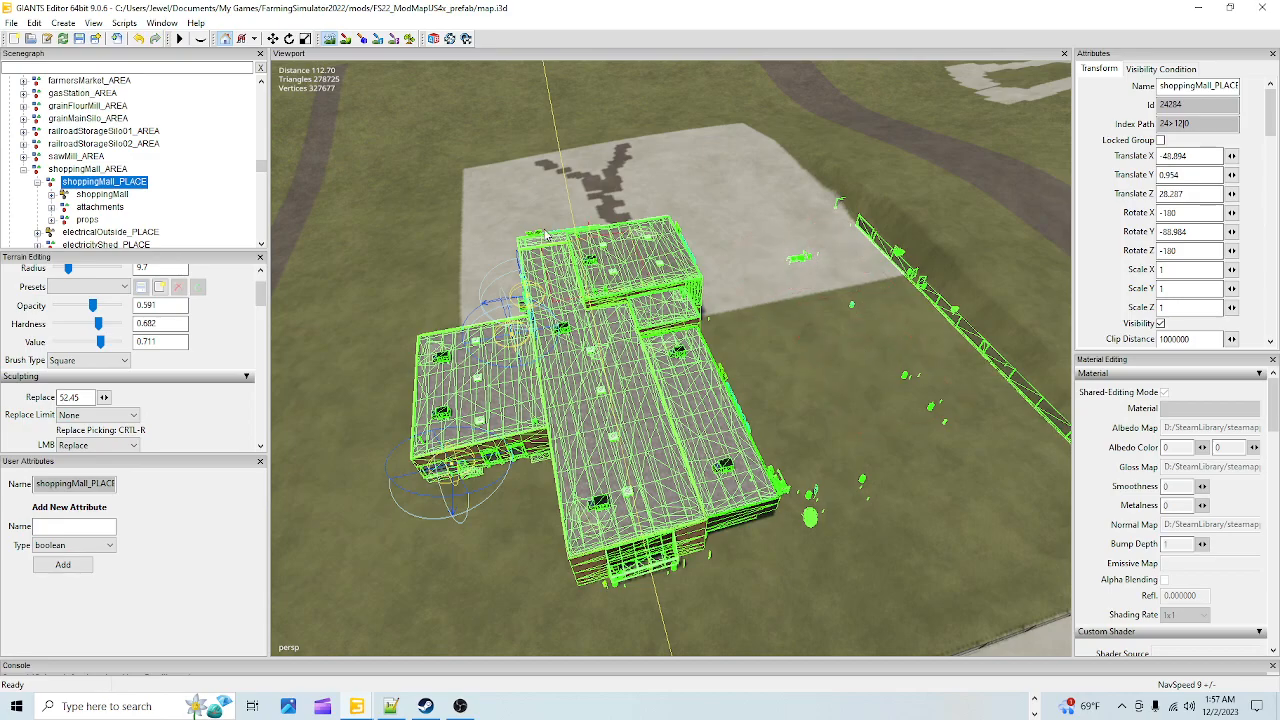
left_click(329, 39)
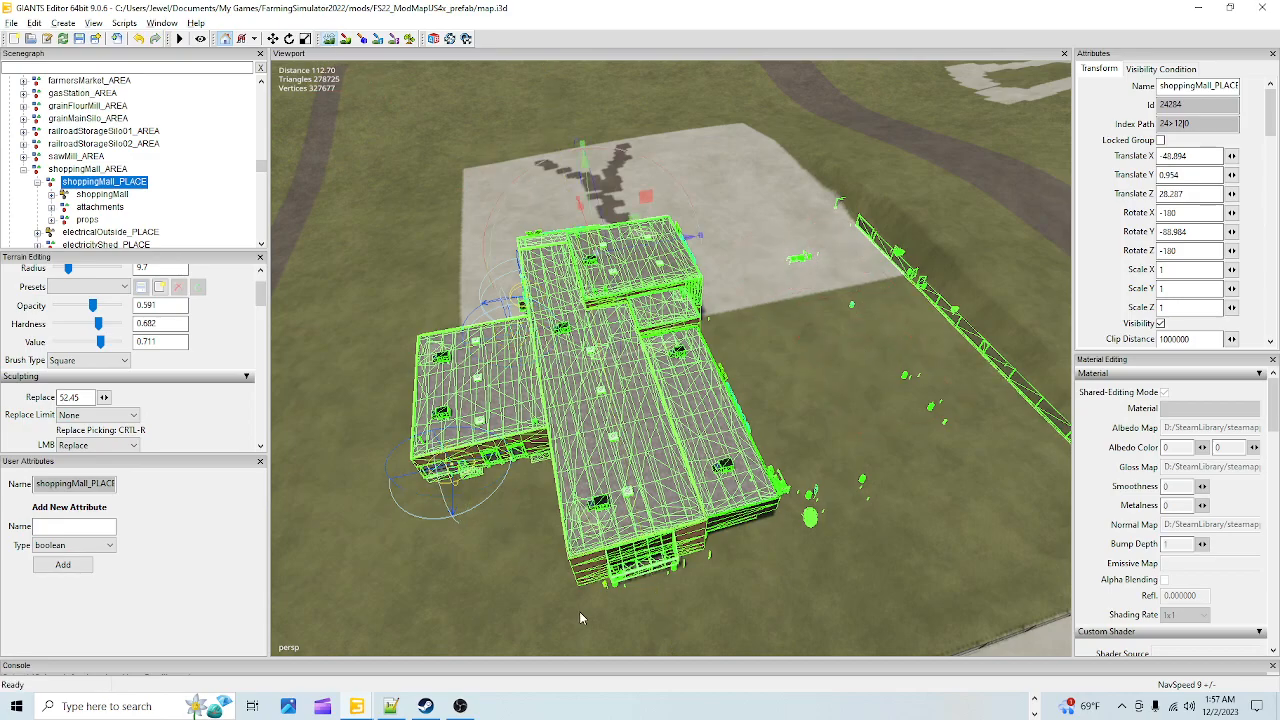
Examine the levelled lot's outer edge, from the fence and loose props to the far corner of the concrete area
scroll(820, 273, "up", 3)
left_click_drag(815, 490, 610, 331, "alt")
left_click_drag(495, 463, 500, 563, "alt")
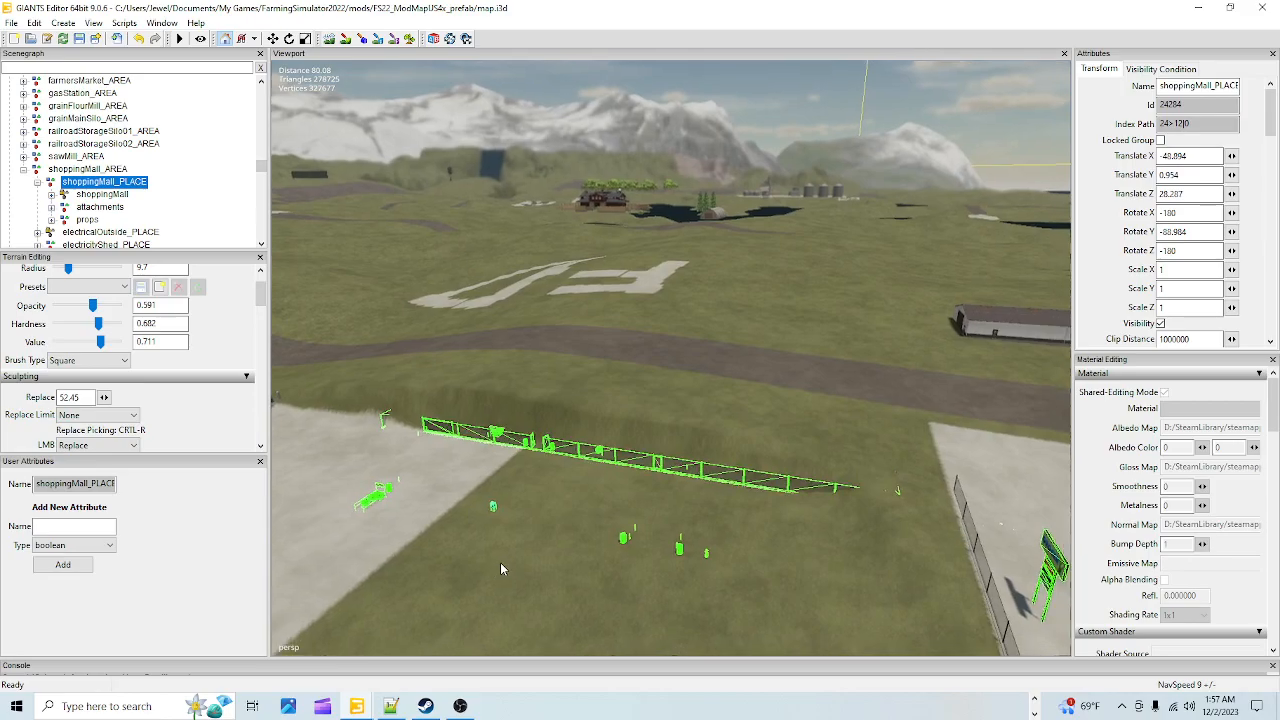
scroll(588, 453, "up", 1)
left_click_drag(588, 453, 627, 596, "alt")
scroll(803, 137, "up", 4)
scroll(631, 464, "down", 2)
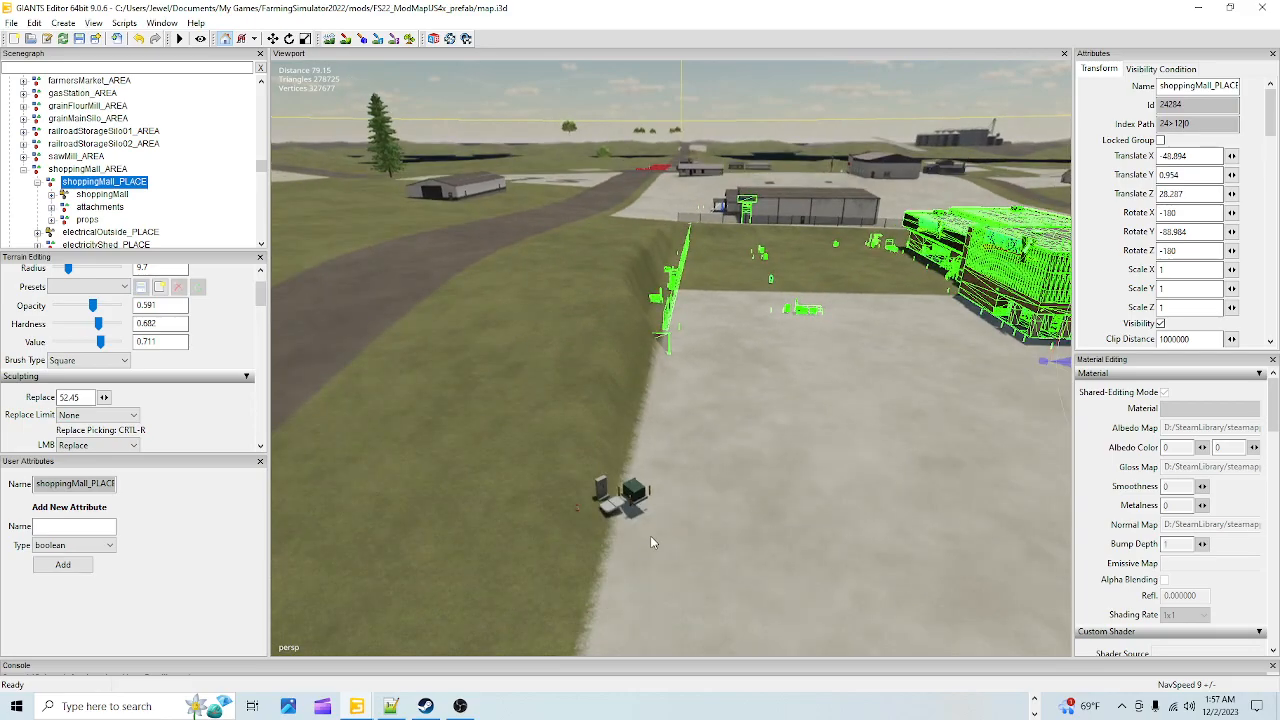
left_click_drag(711, 506, 823, 571, "alt")
scroll(724, 581, "down", 4)
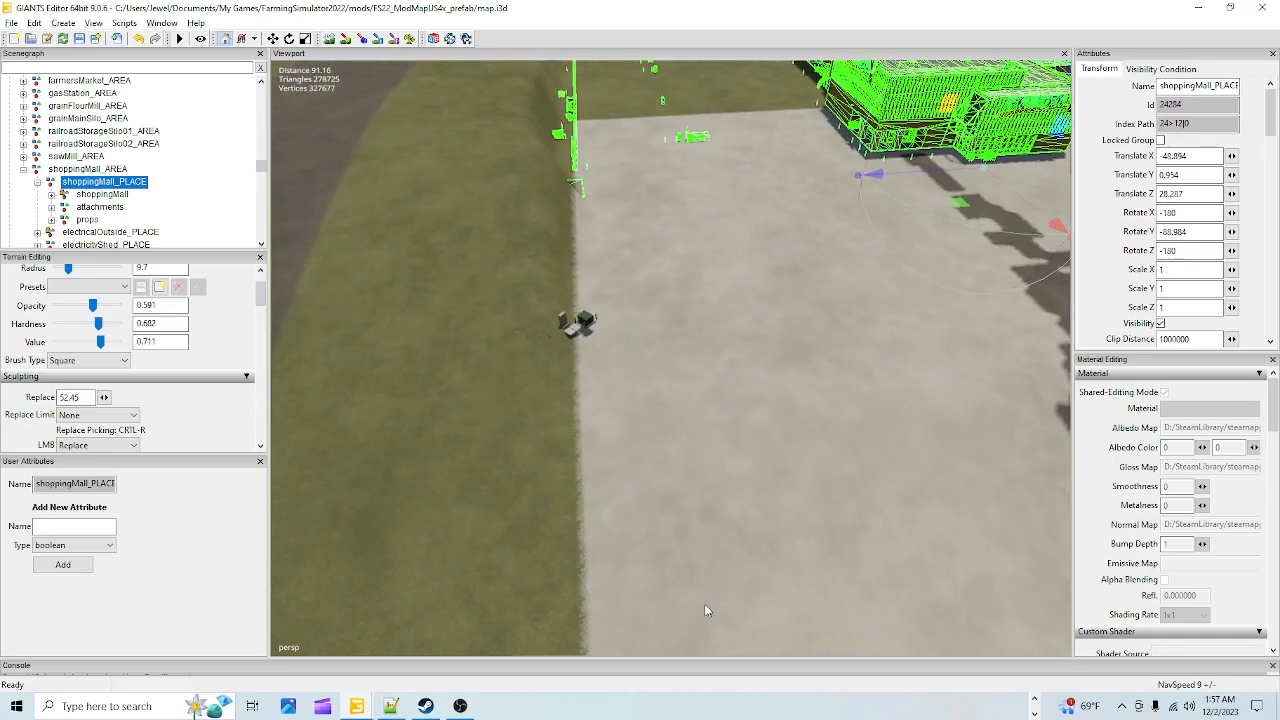
left_click_drag(688, 576, 701, 551, "alt")
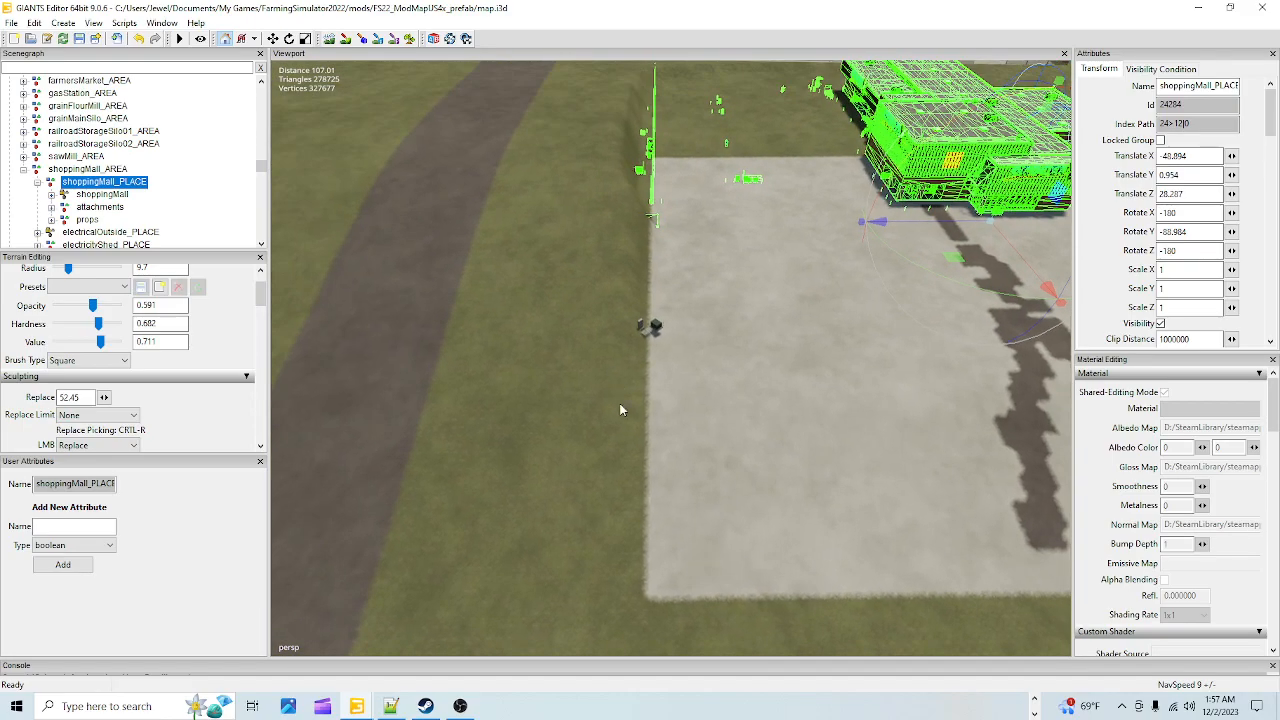
Smooth the terrain along the concrete area's outer edge to uncover the buried box there, using the Smooth sculpting mode and a brush radius of 9.7
left_click_drag(712, 440, 691, 455, "alt")
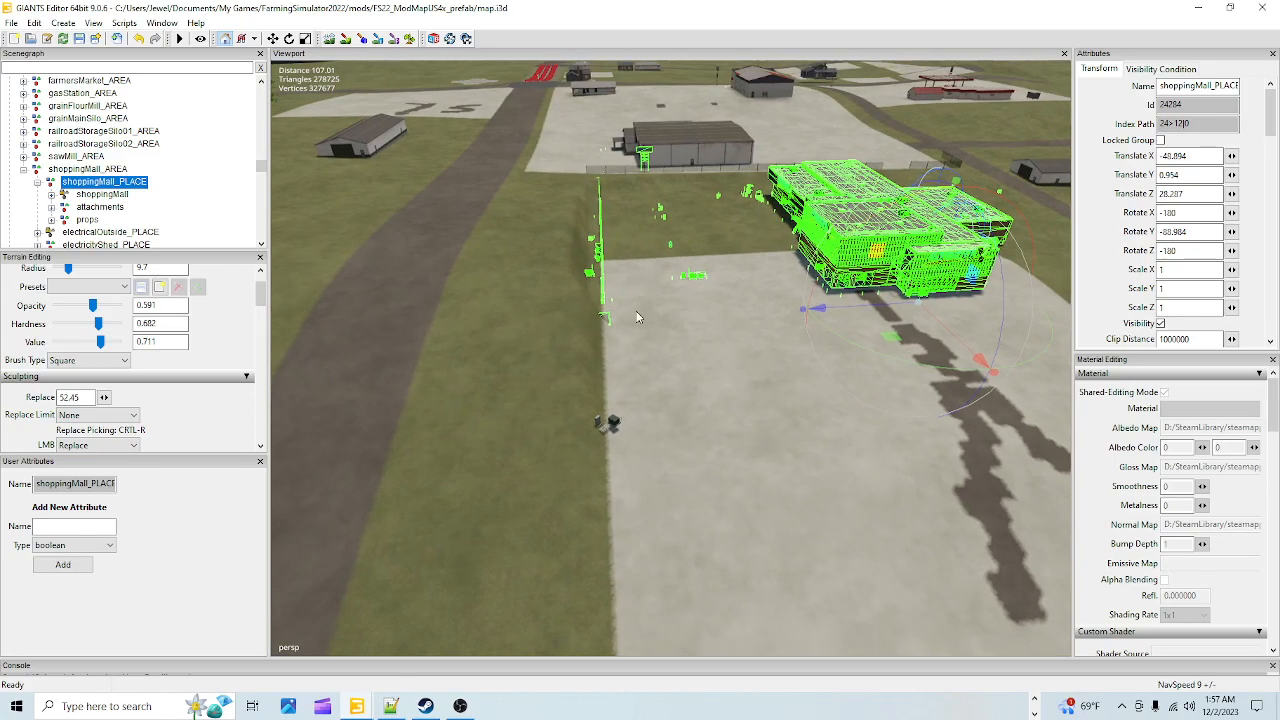
left_click(105, 446)
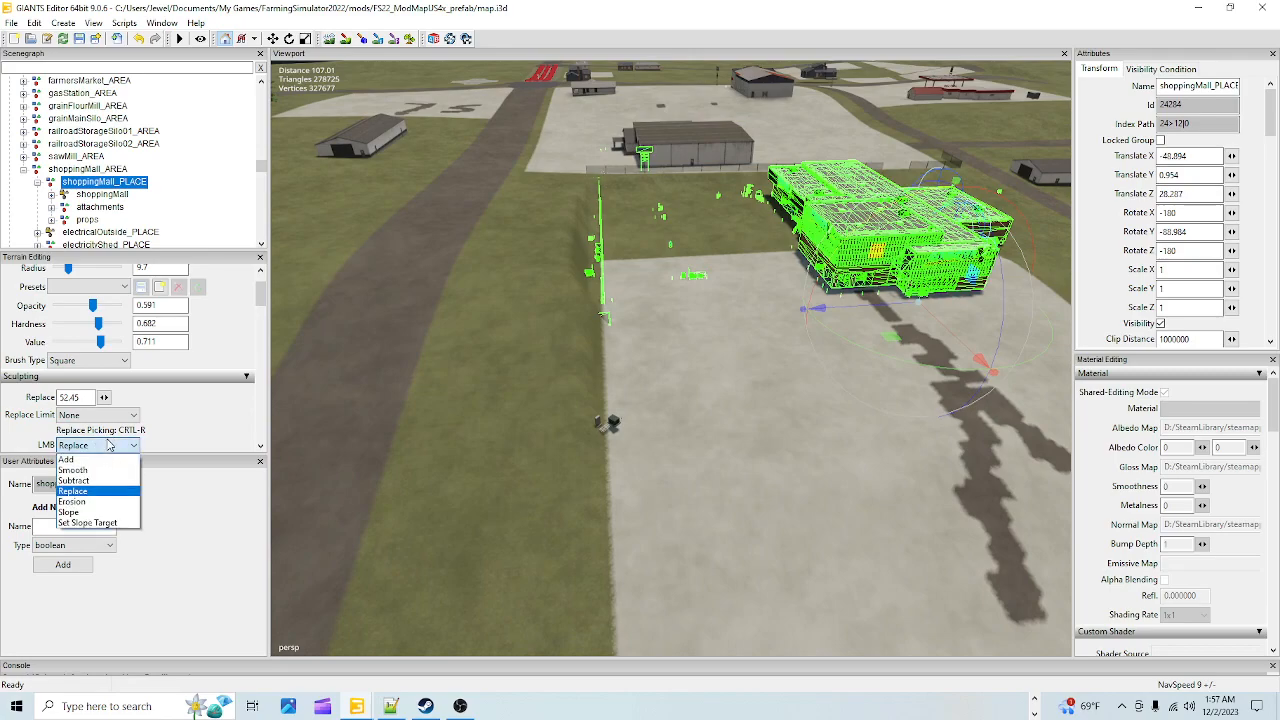
left_click(107, 476)
scroll(506, 186, "down", 1)
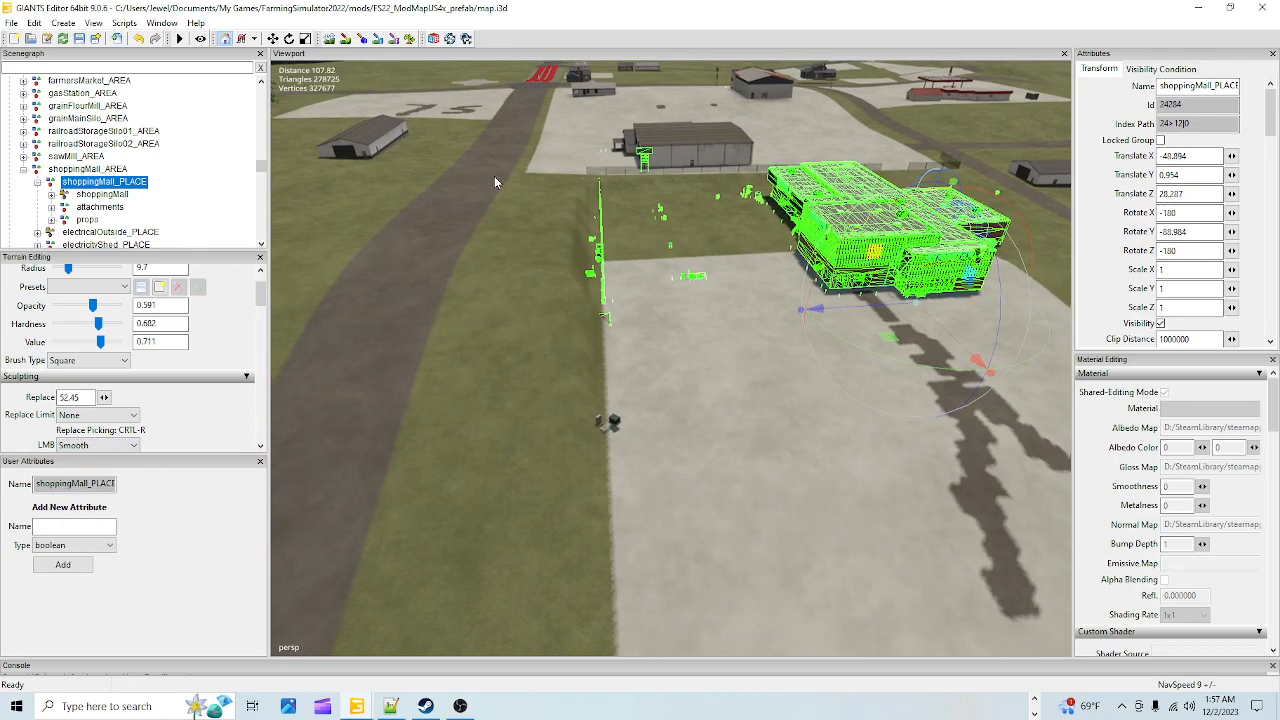
left_click(329, 40)
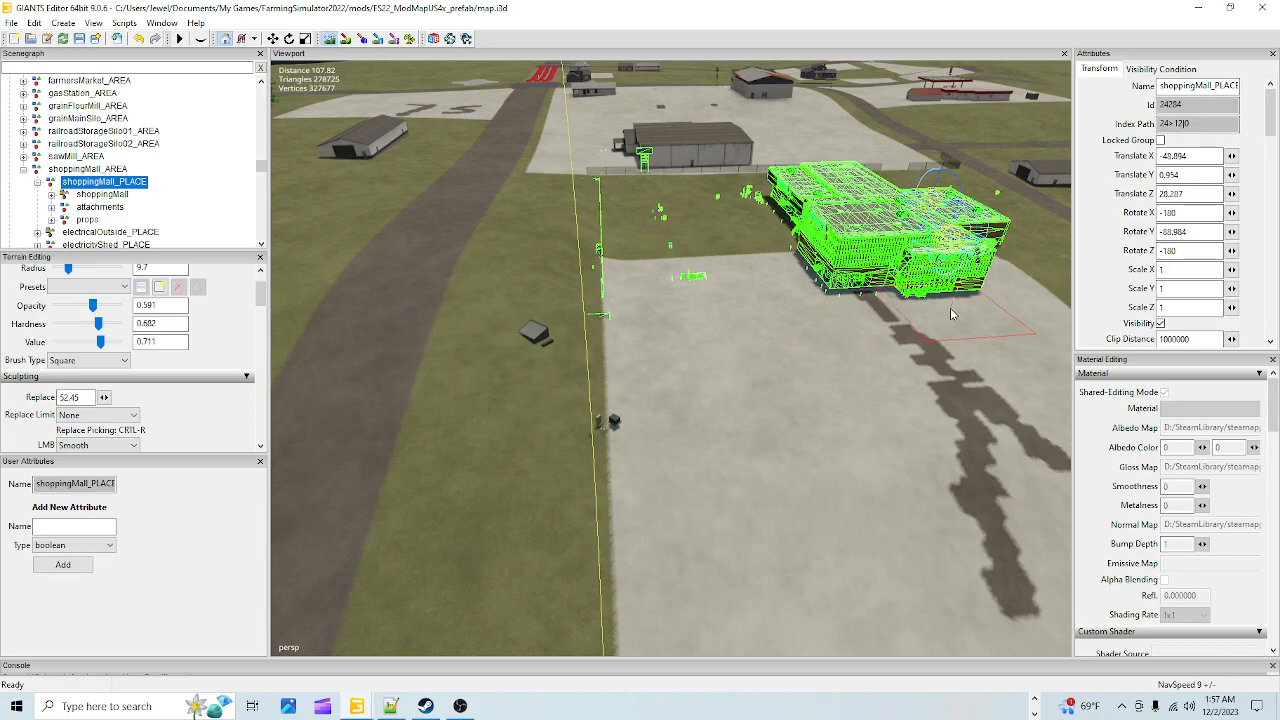
left_click(331, 40)
Examine the road beside the lot and the transition from its edge to the mall's fence line
left_click_drag(640, 370, 400, 343, "alt")
mouse_move(400, 343)
right_mouse_down("alt")
mouse_move(634, 292)
mouse_move(908, 124)
right_mouse_up("alt")
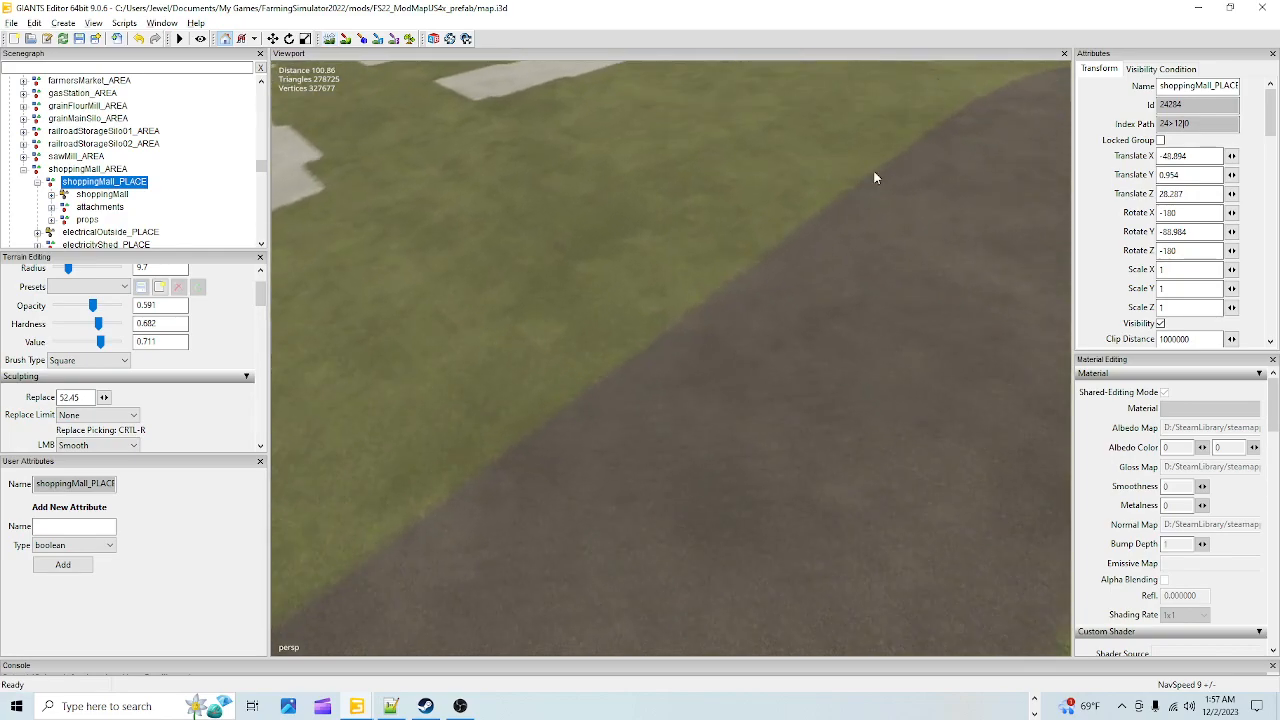
left_click_drag(908, 124, 845, 347, "alt")
right_click_drag(845, 352, 748, 238, "alt")
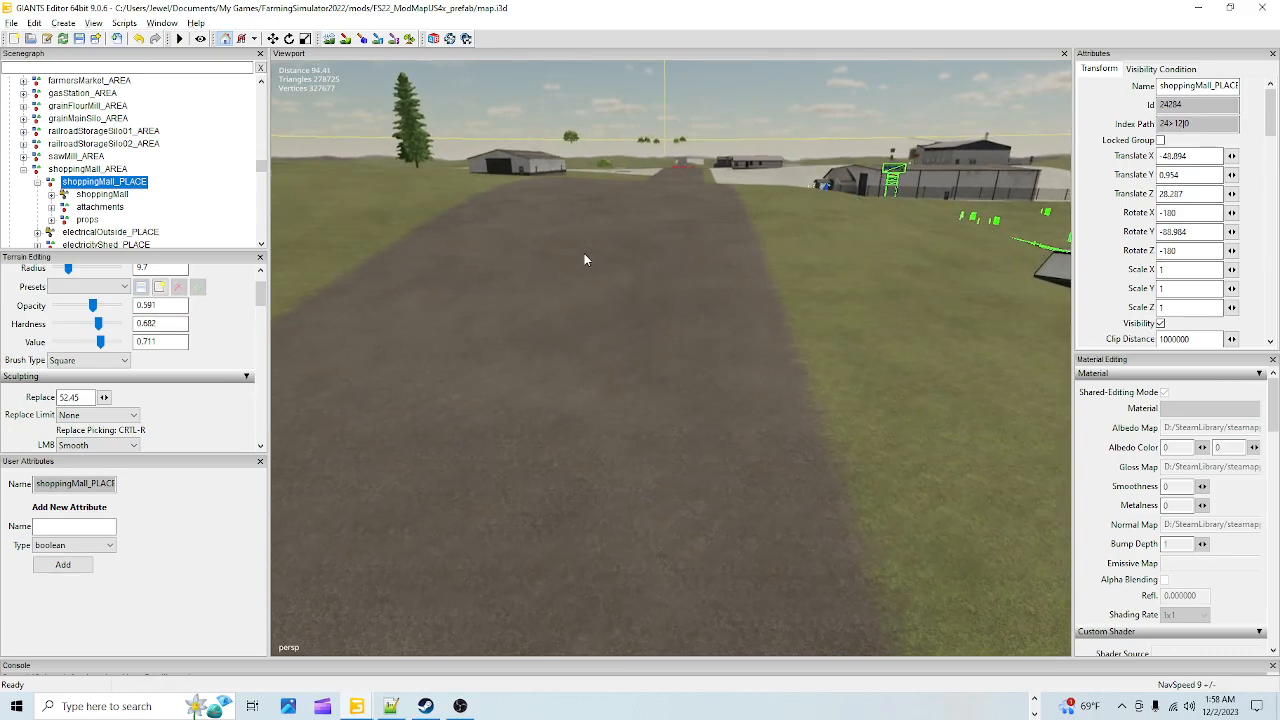
left_click_drag(426, 252, 477, 208, "alt")
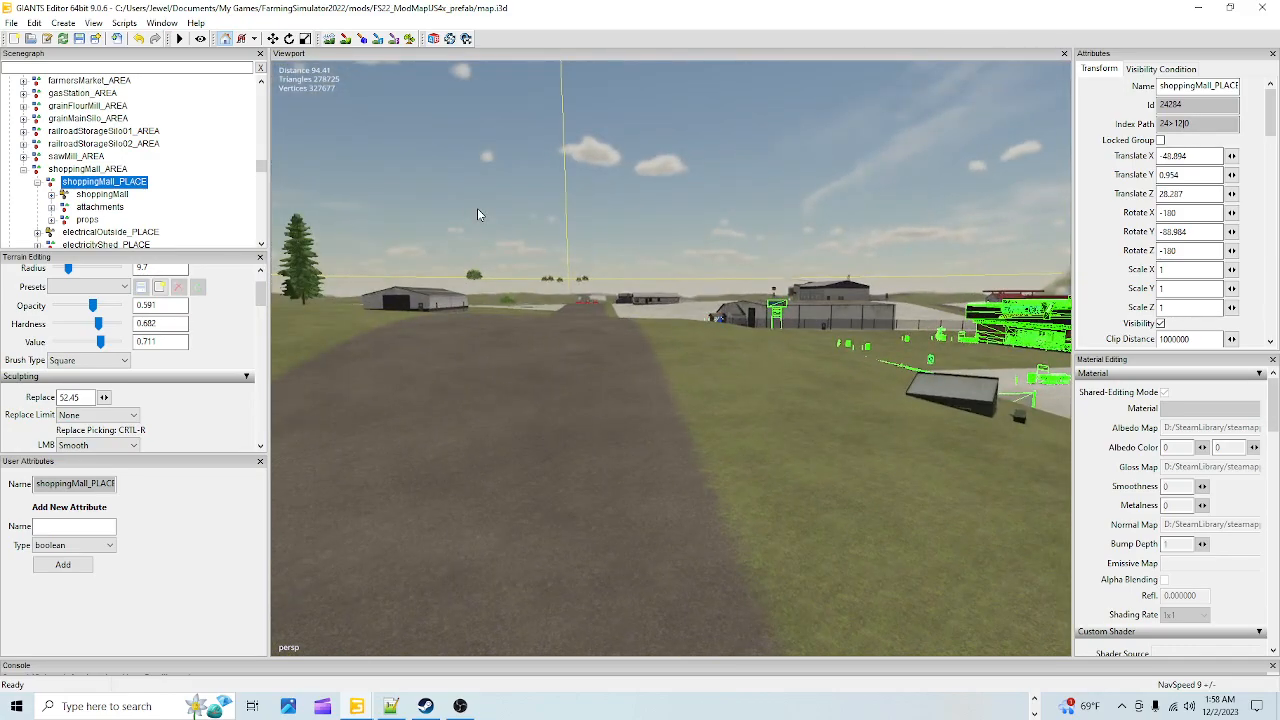
left_click_drag(558, 428, 526, 460, "alt")
left_click_drag(688, 501, 531, 380, "alt")
left_click_drag(567, 442, 800, 455, "alt")
left_click_drag(865, 368, 700, 495, "alt")
left_click_drag(675, 358, 743, 451, "alt")
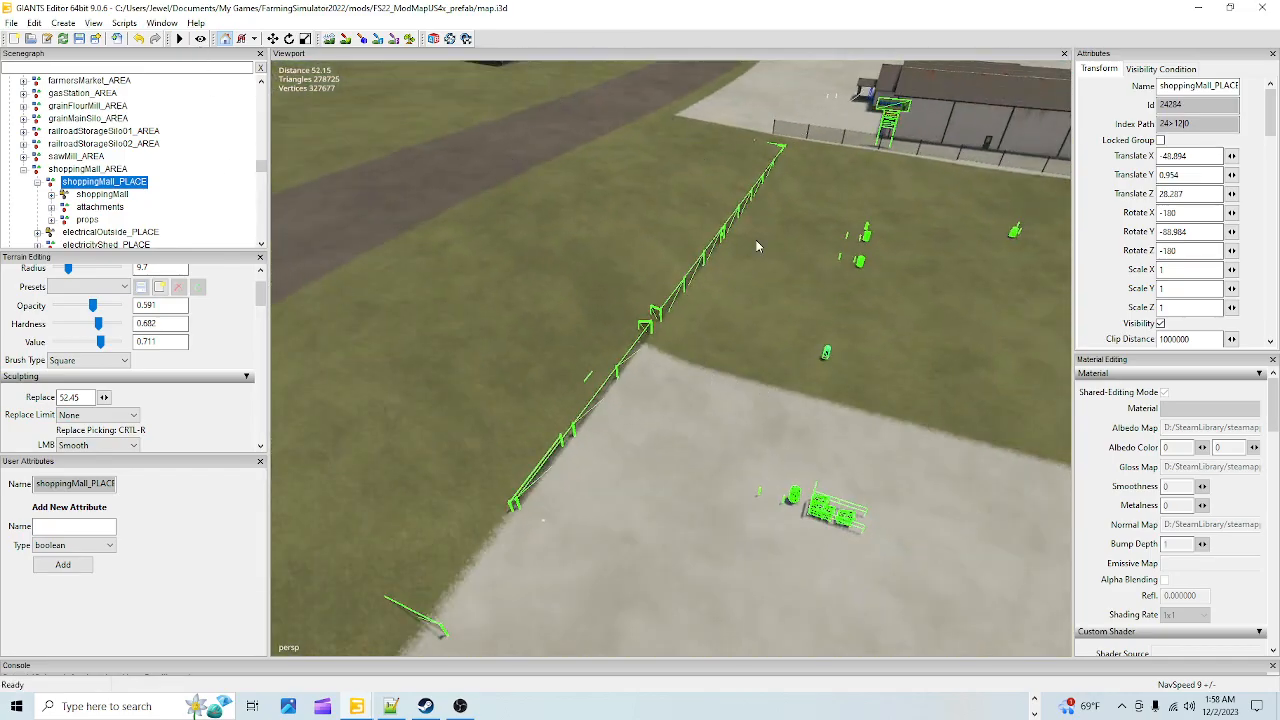
Examine the shopping cart corral up close, checking how the carts and rails sit on the concrete
left_click_drag(585, 477, 673, 512, "alt")
right_click_drag(673, 513, 694, 411, "alt")
mouse_move(694, 411)
left_mouse_down("alt")
mouse_move(722, 424)
mouse_move(708, 421)
left_mouse_up("alt")
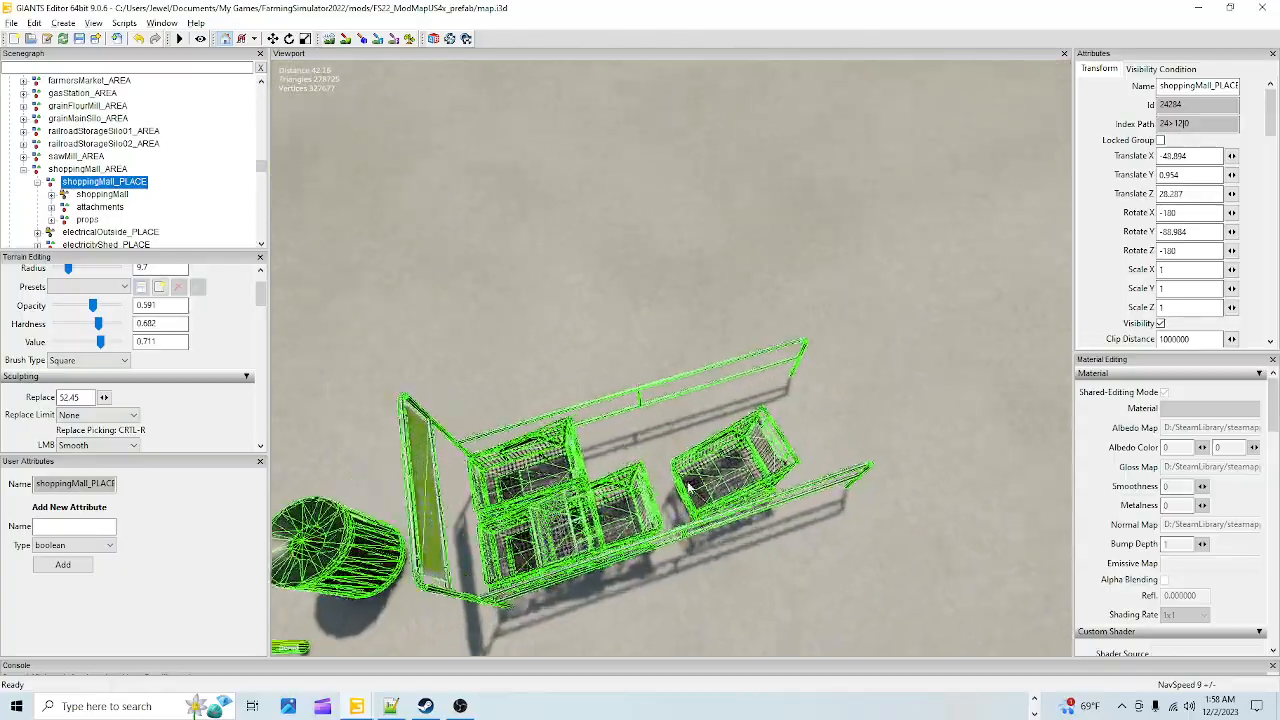
right_click_drag(708, 421, 702, 421, "alt")
left_click_drag(702, 421, 662, 405, "alt")
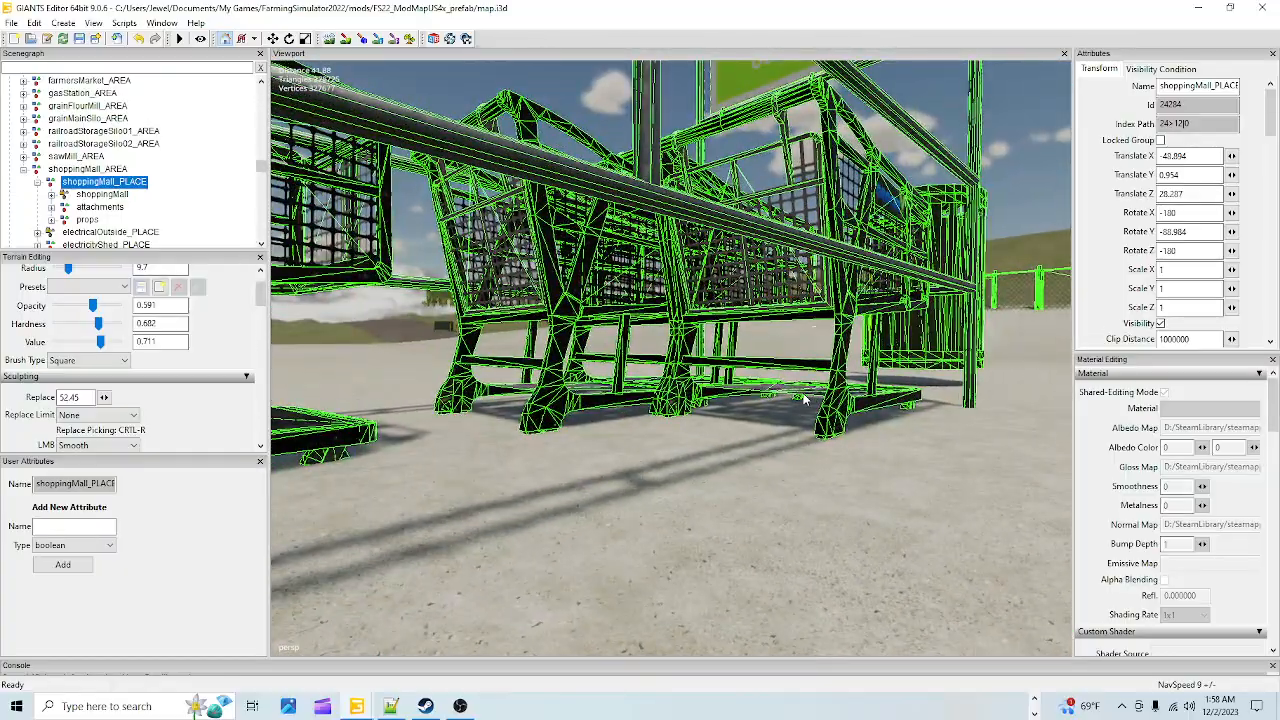
right_click_drag(662, 405, 630, 413, "alt")
left_click_drag(630, 413, 668, 463, "alt")
scroll(634, 383, "down", 5)
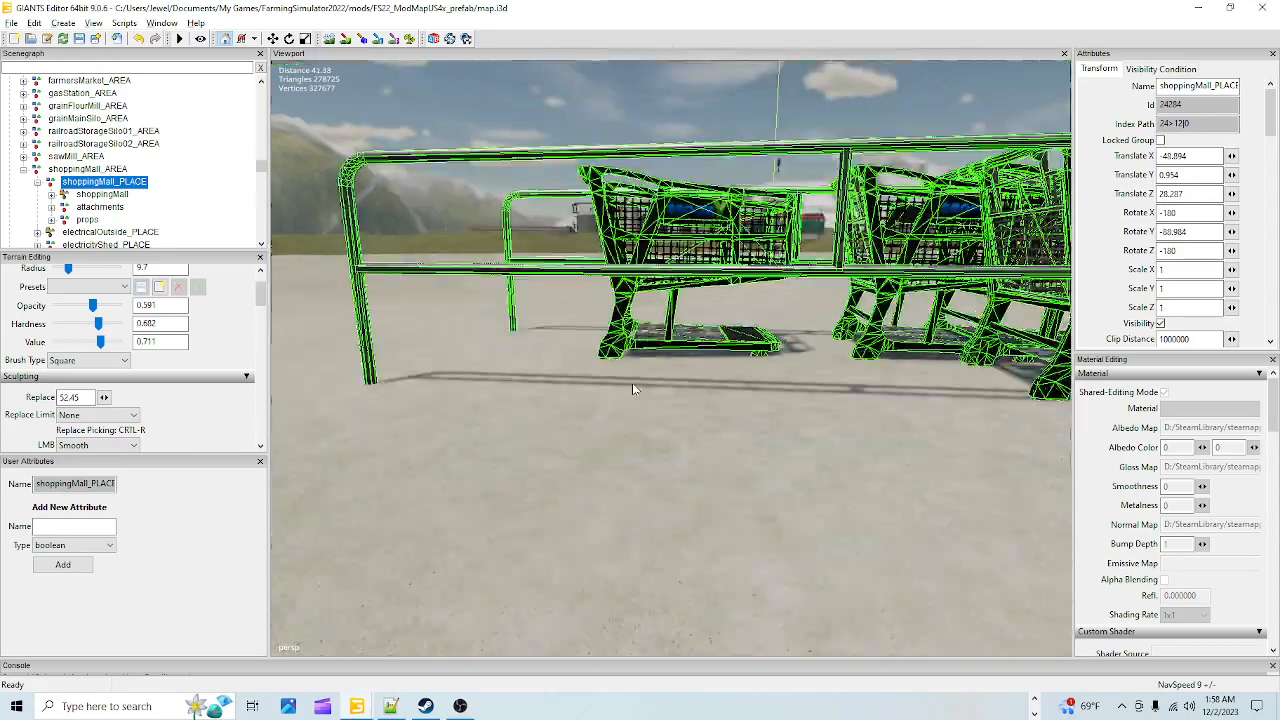
Examine the mall's front lot, its outer fence and the grass slope down to the road from several sides
left_click_drag(714, 363, 601, 390, "alt")
scroll(570, 478, "down", 4)
left_click_drag(712, 442, 527, 543, "alt")
scroll(625, 417, "down", 2)
left_click_drag(625, 417, 678, 466, "alt")
middle_click_drag(678, 466, 672, 392, "alt")
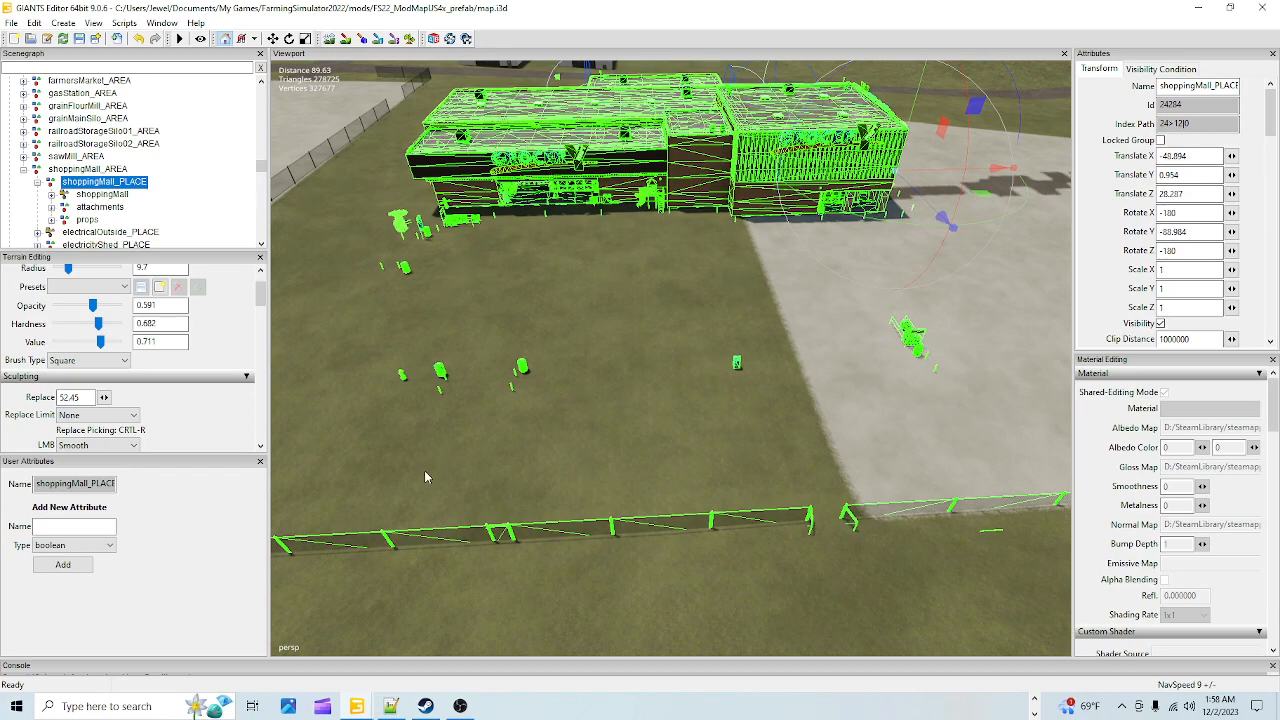
left_click_drag(758, 550, 660, 572, "alt")
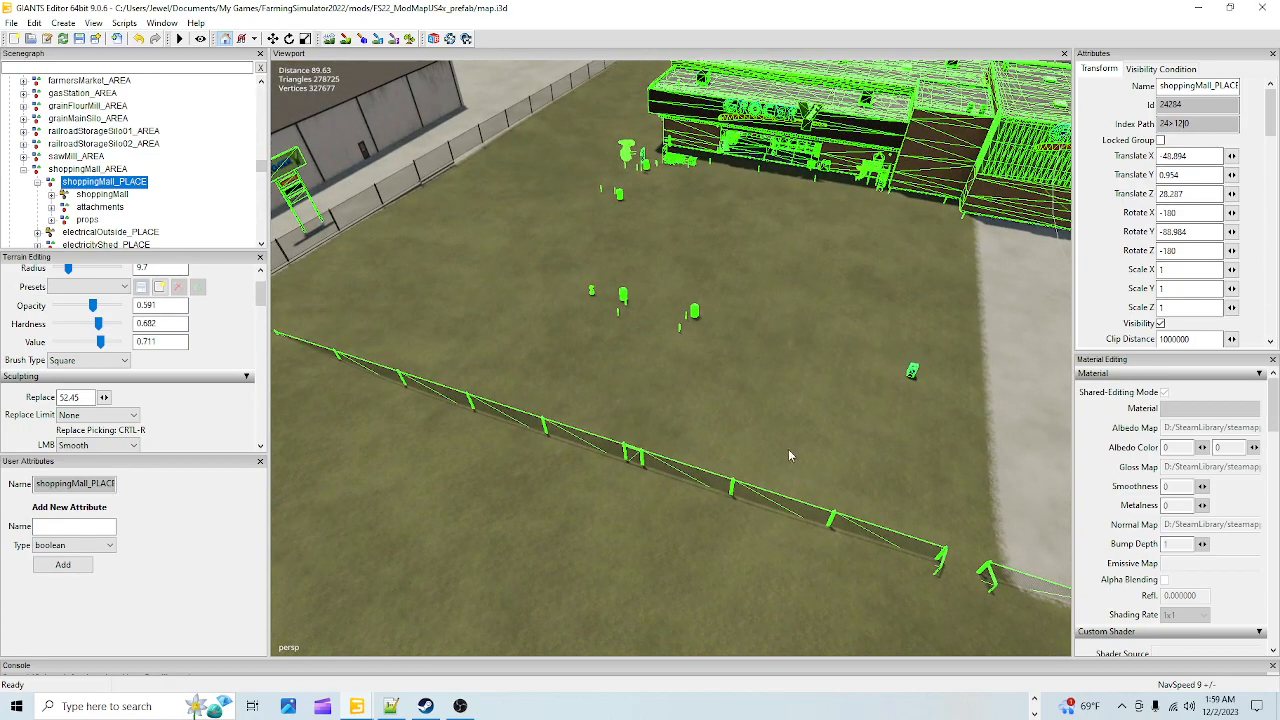
left_click_drag(617, 496, 846, 394, "alt")
key("f")
left_click_drag(600, 337, 745, 405, "alt")
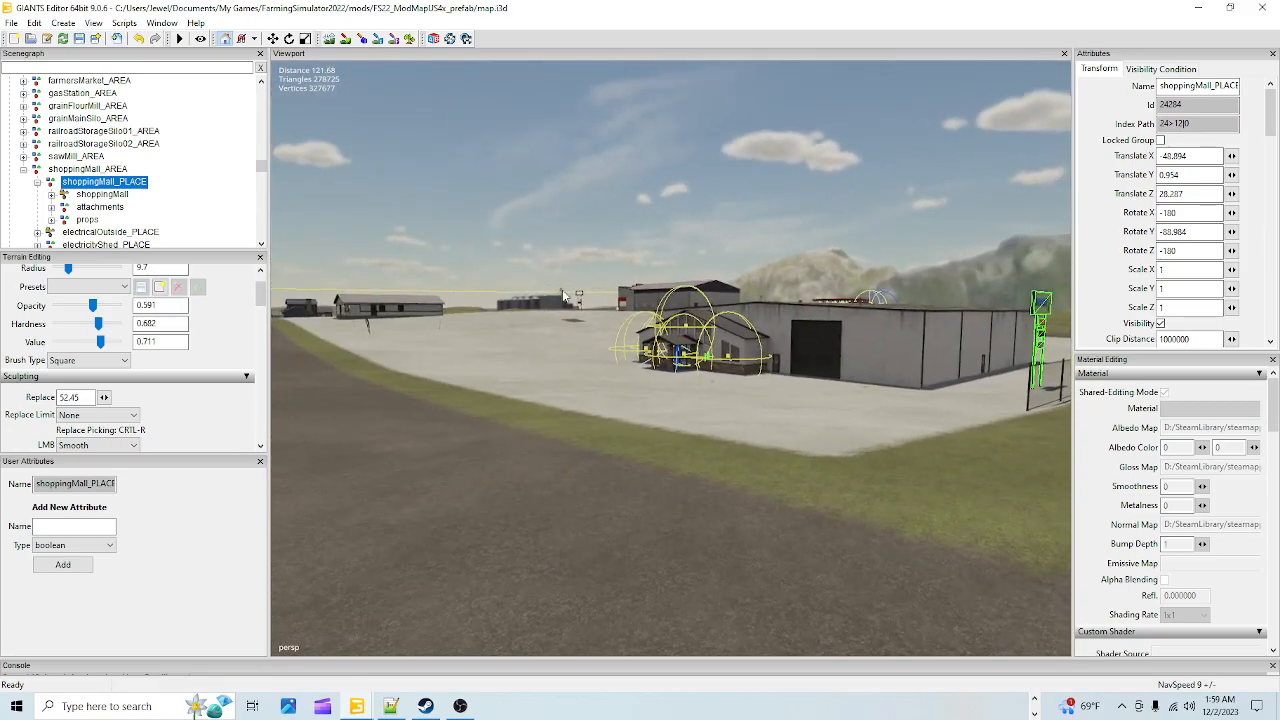
left_click_drag(570, 453, 845, 509, "alt")
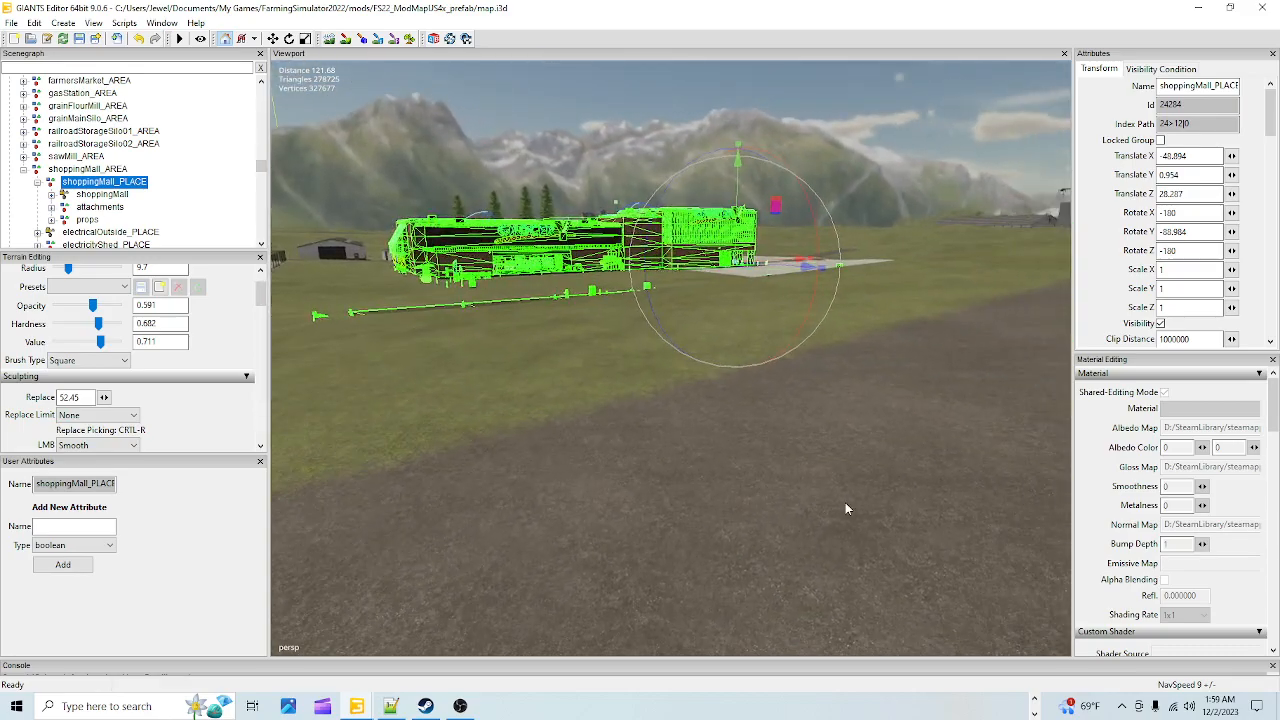
left_click_drag(572, 335, 560, 545, "alt")
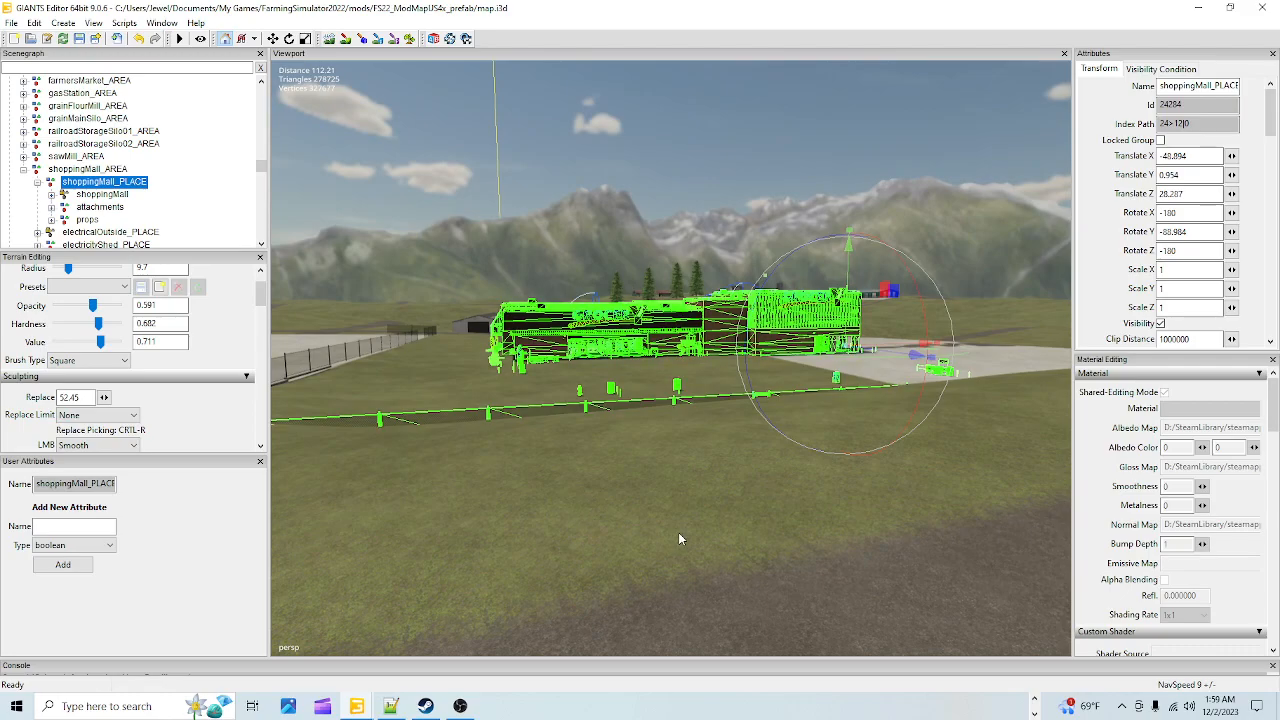
left_click_drag(673, 534, 696, 378, "alt")
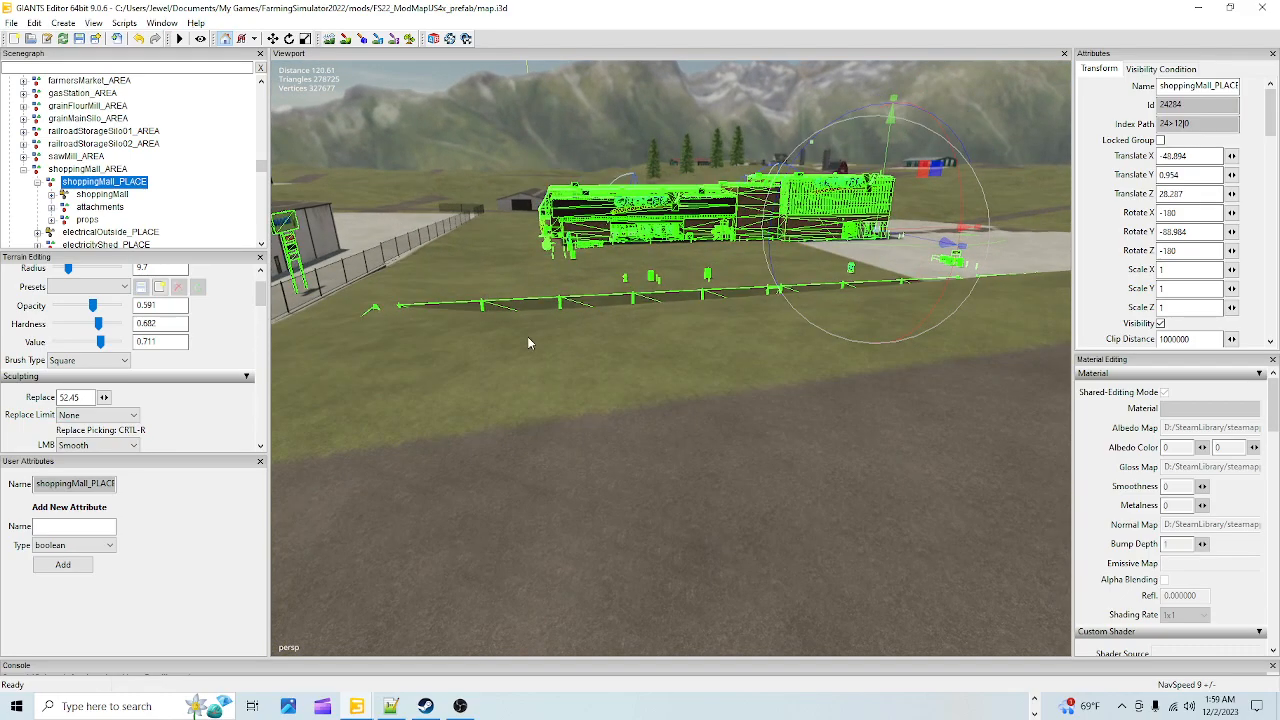
left_click_drag(673, 432, 628, 589, "alt")
Set the terrain brush's opacity, hardness and value to 1 and its radius to 14.45 for smoothing near the road
left_click(329, 38)
left_click(110, 324)
left_click(117, 305)
left_click(114, 342)
left_click(118, 324)
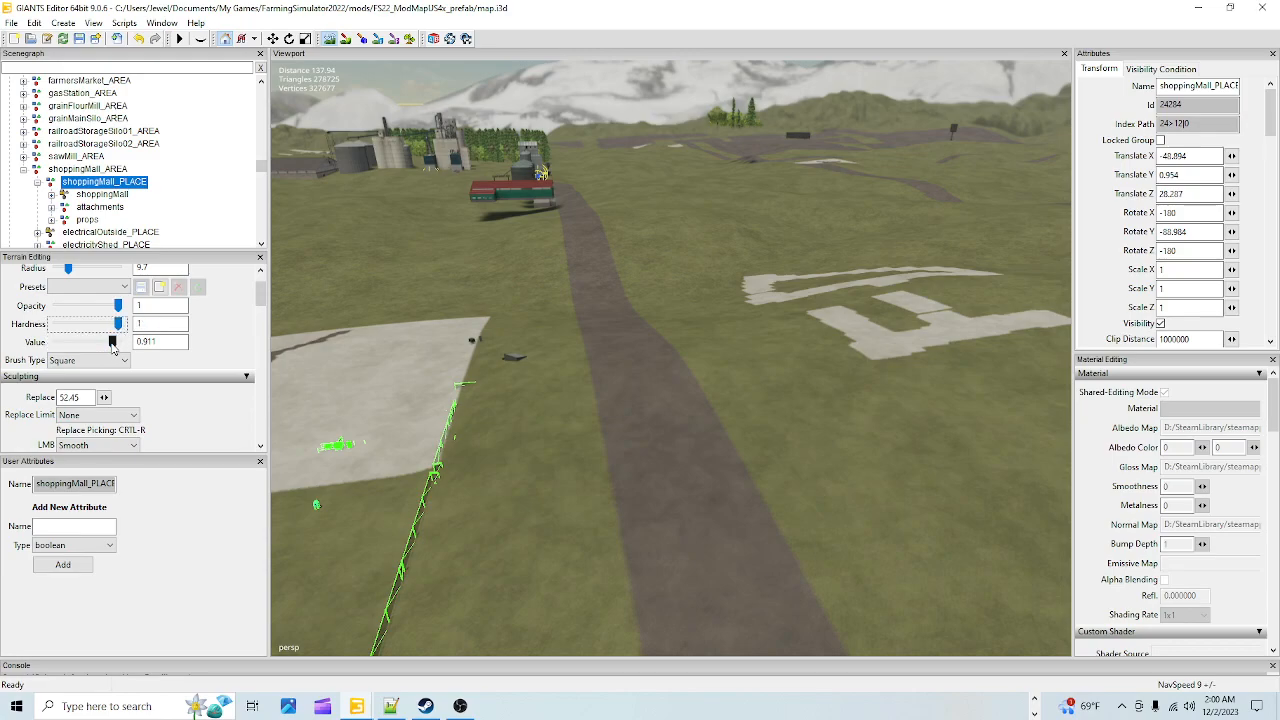
left_click(117, 342)
scroll(561, 462, "up", 2, "ctrl")
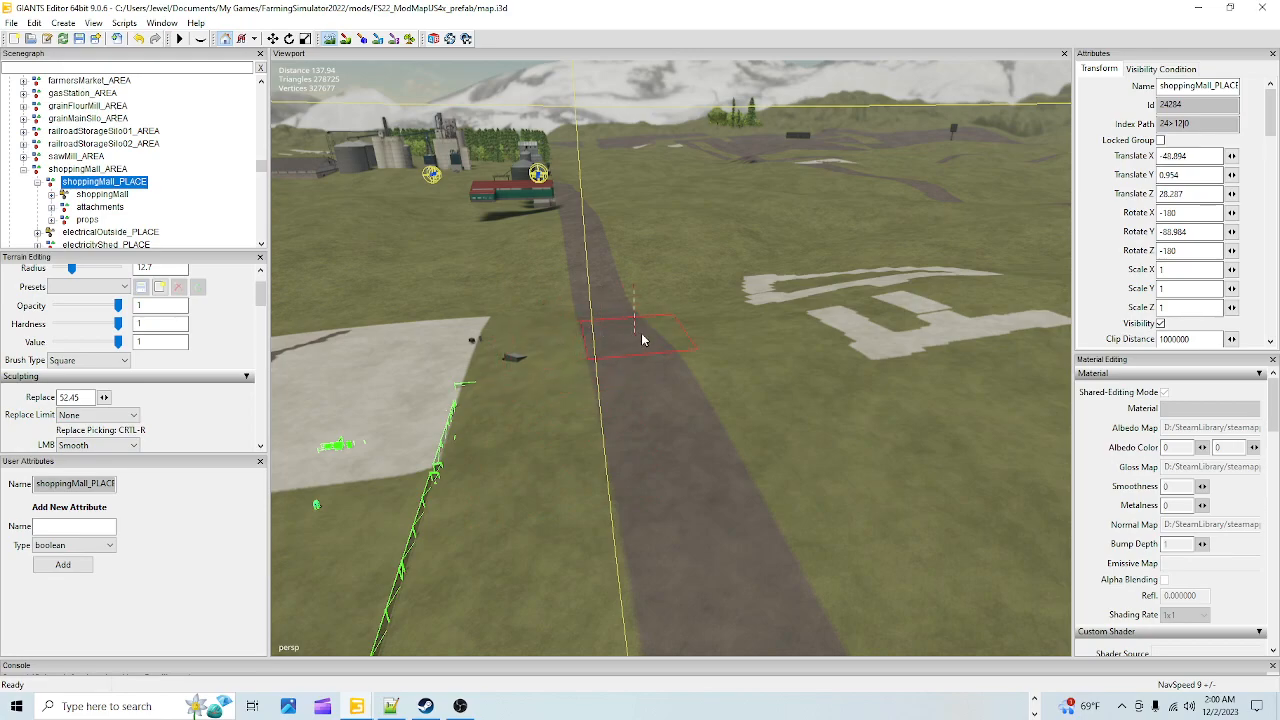
scroll(920, 335, "up", 2, "ctrl")
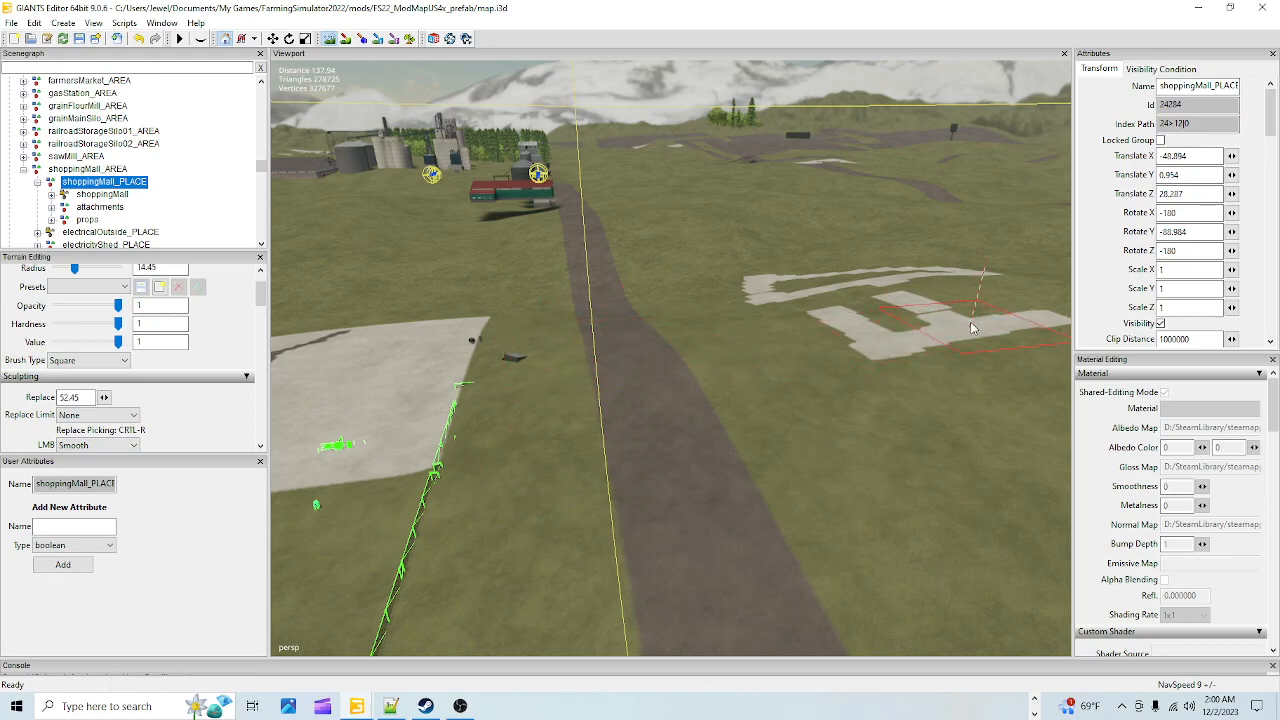
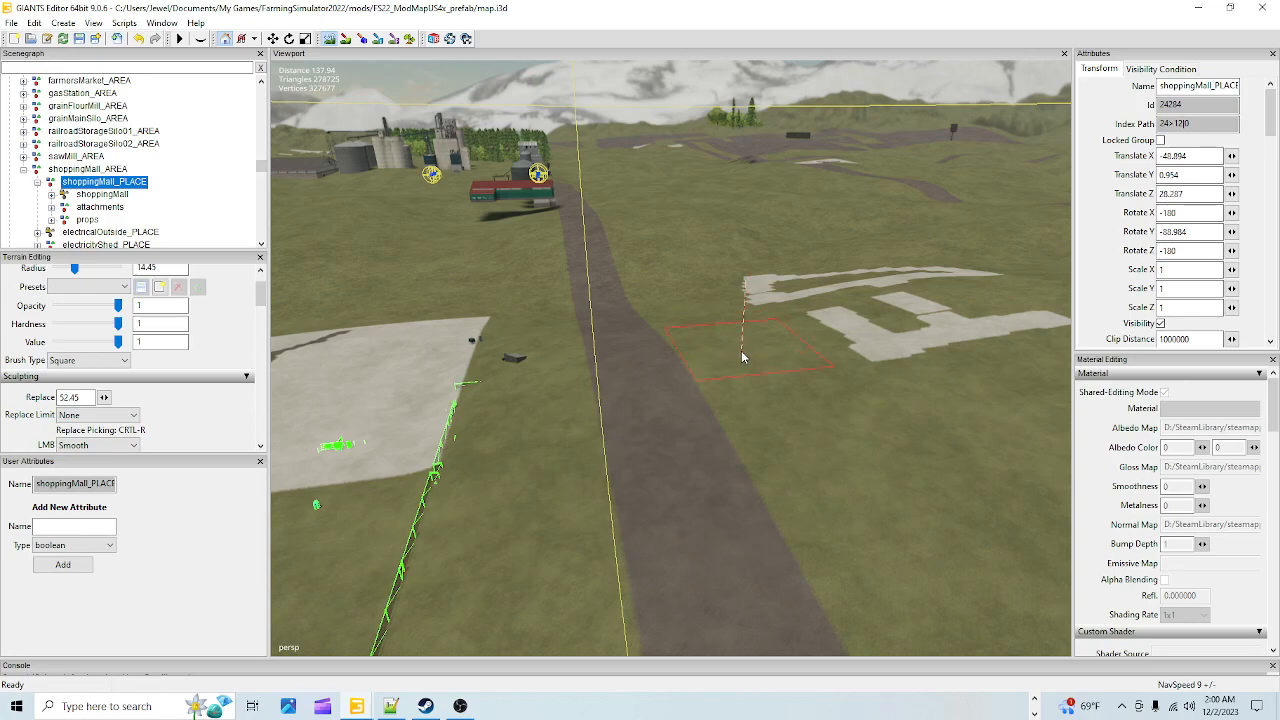
Smooth the terrain at the lot's outer corner, around the fence end and the partly buried box
left_click_drag(740, 160, 698, 366, "alt")
right_click_drag(698, 366, 840, 5, "alt")
right_click_drag(674, 604, 686, 521, "alt")
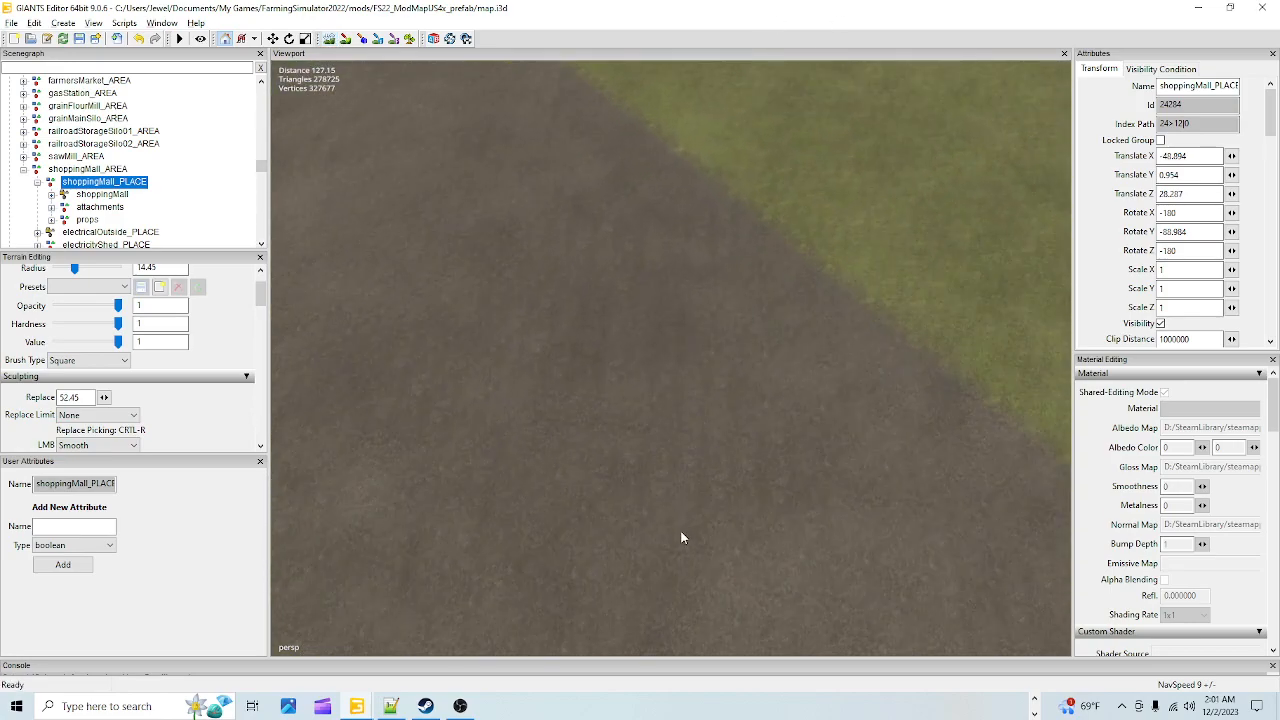
left_click_drag(686, 521, 563, 444, "alt")
right_click_drag(563, 444, 674, 472, "alt")
left_click_drag(675, 473, 571, 458, "alt")
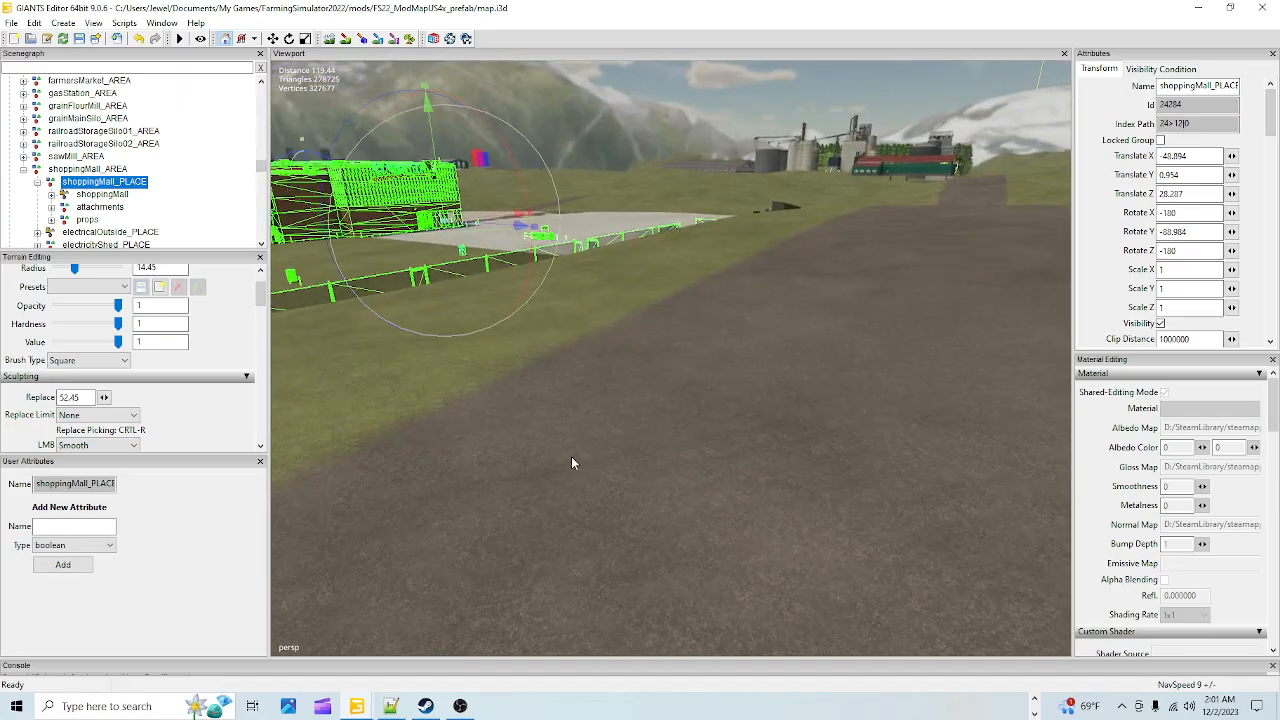
left_click_drag(630, 487, 693, 425, "alt")
right_click_drag(600, 611, 749, 487, "alt")
left_click_drag(749, 487, 648, 511, "alt")
right_click_drag(648, 511, 726, 422, "alt")
left_click_drag(726, 422, 718, 482, "alt")
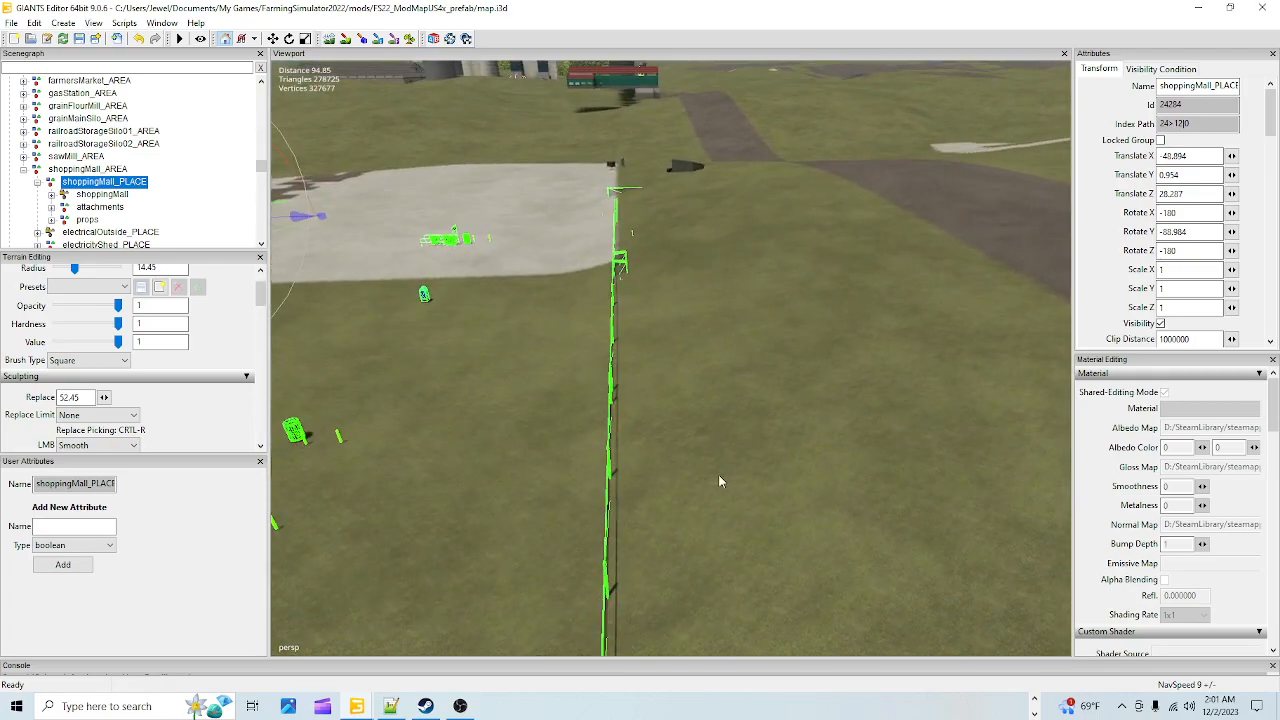
left_click(330, 39)
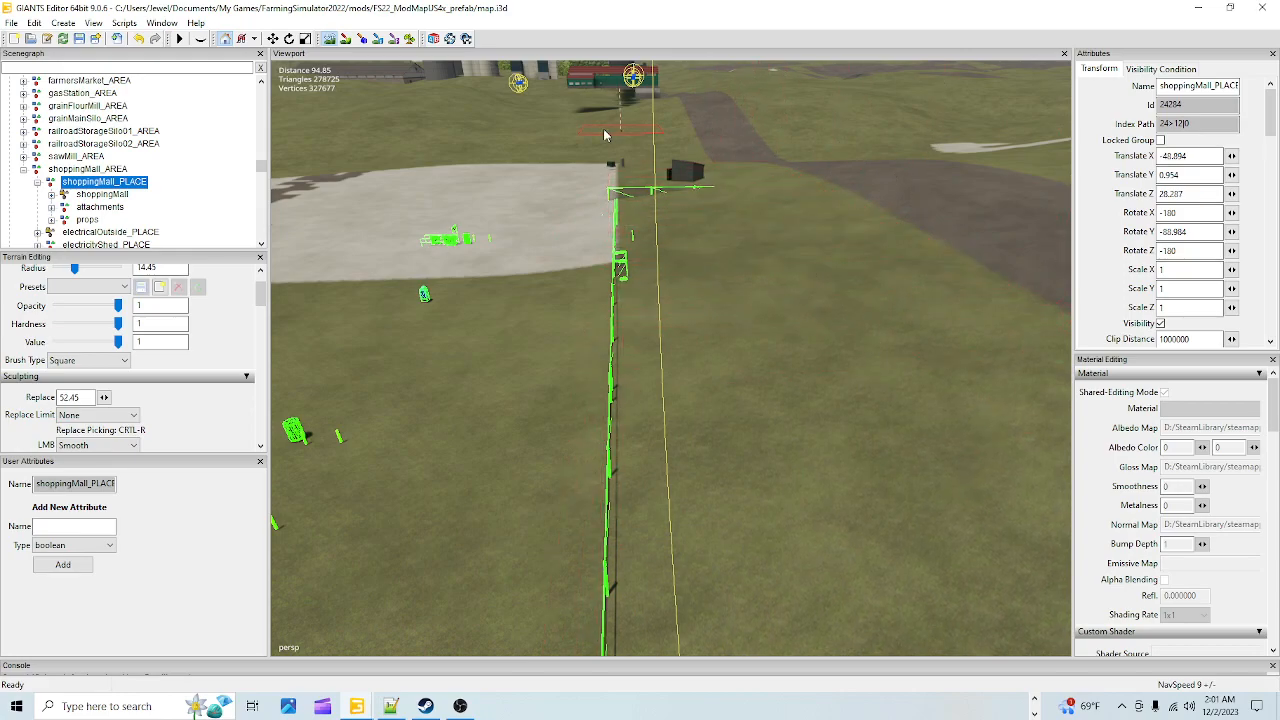
Smooth the road and its verges beside the mall lot, along the stretch leading towards the grain silos
left_click_drag(540, 360, 854, 548, "alt")
right_click_drag(854, 548, 906, 257, "alt")
left_click_drag(906, 257, 652, 468, "alt")
left_click(330, 38)
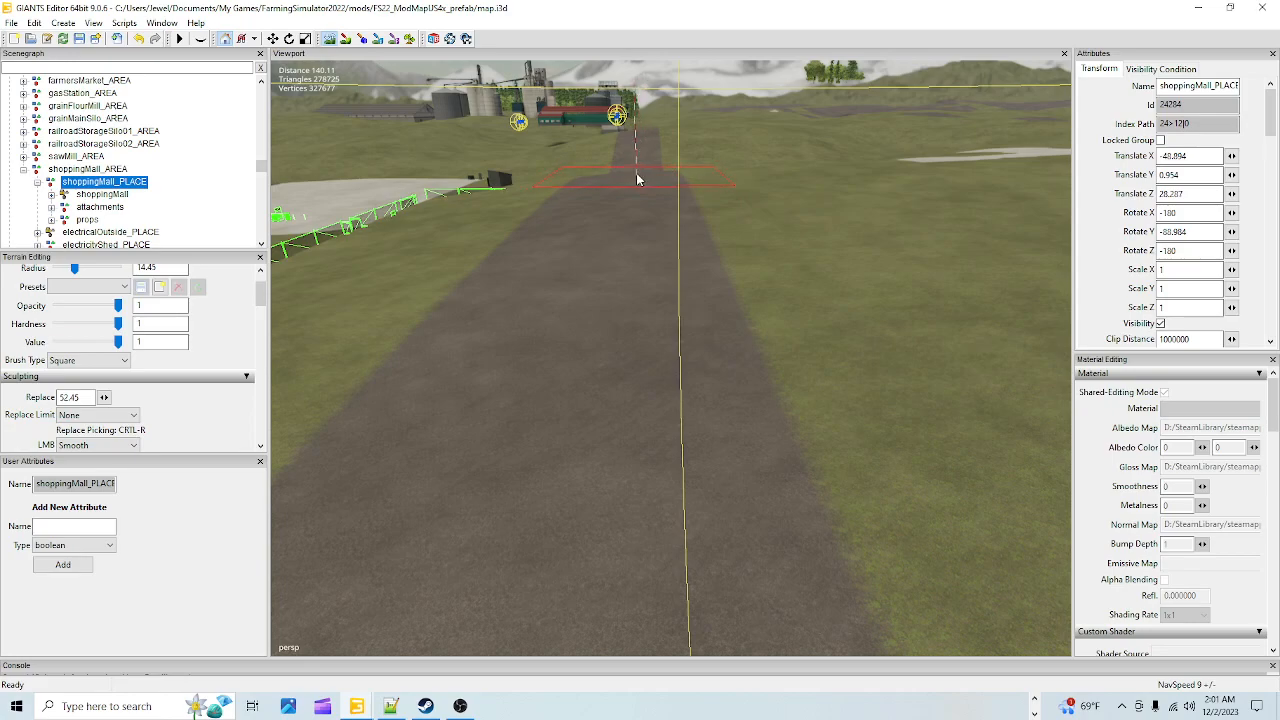
left_click_drag(701, 257, 701, 199)
left_click_drag(773, 254, 743, 253)
left_click_drag(695, 197, 646, 219)
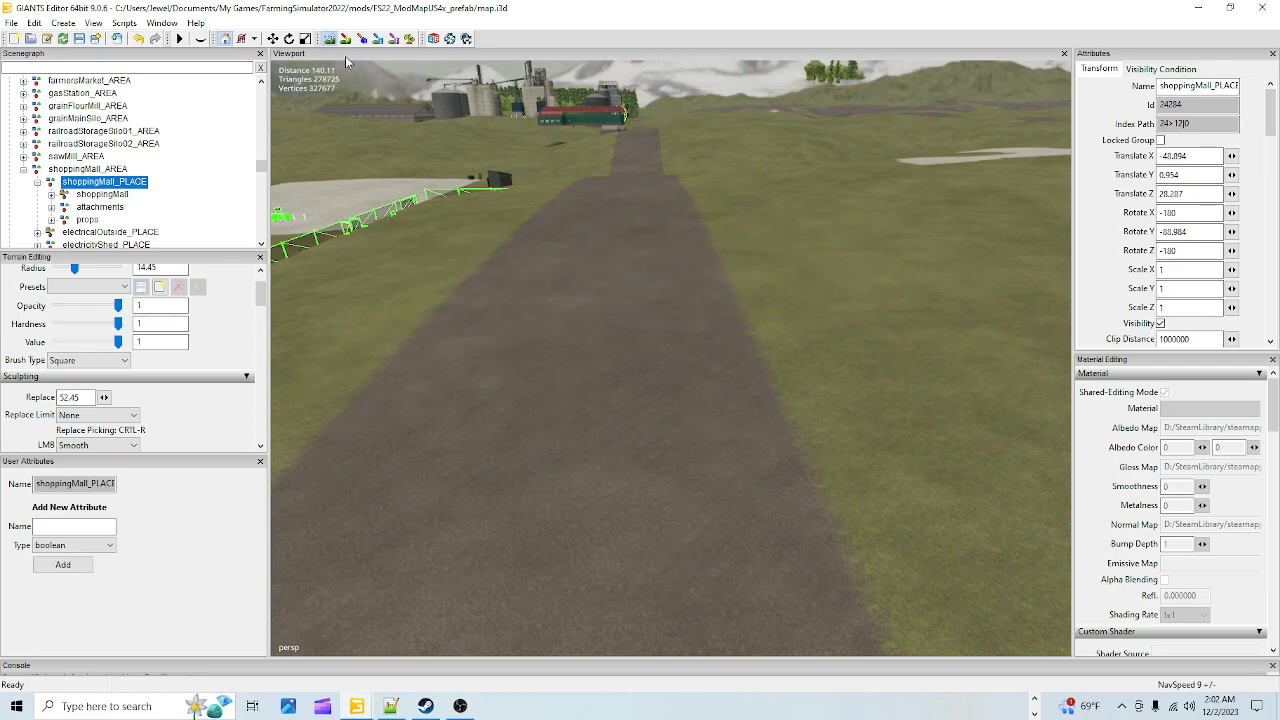
Choose the CONCRETE texture layer for painting and set the primary sculpting action to Add
left_click_drag(488, 329, 684, 467, "alt")
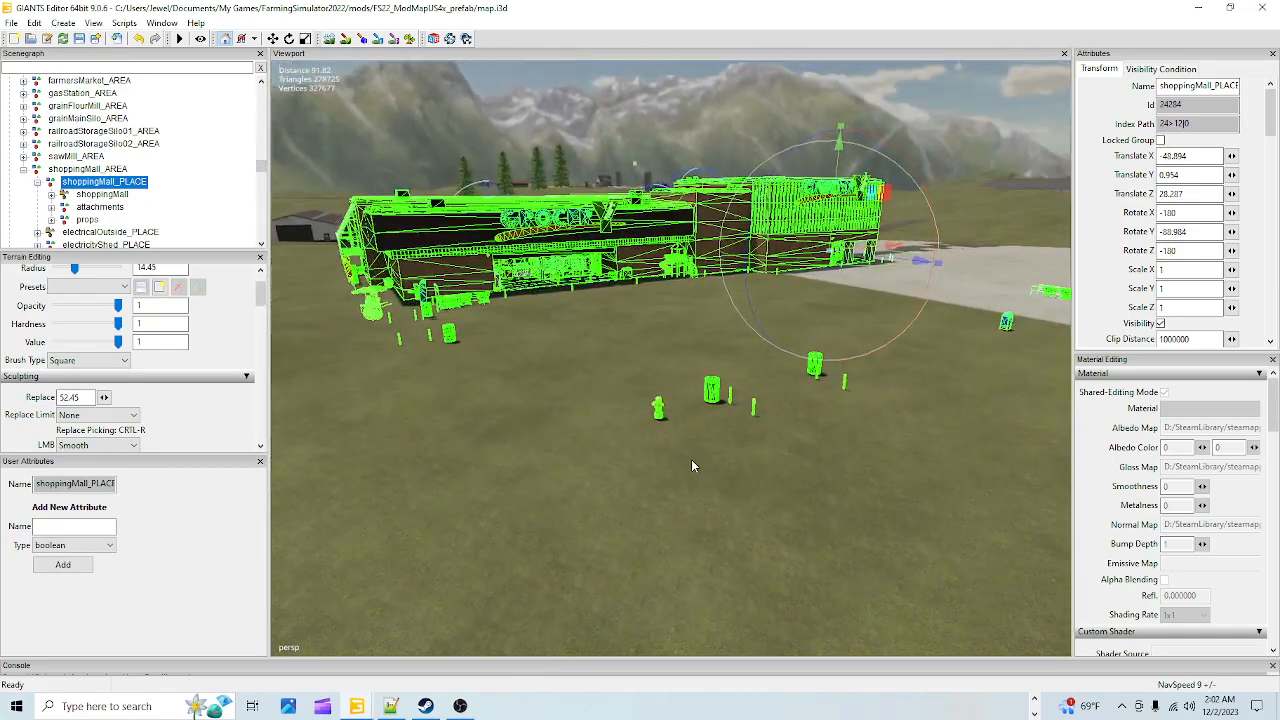
left_click_drag(603, 462, 716, 383, "alt")
left_click_drag(765, 187, 600, 437, "alt")
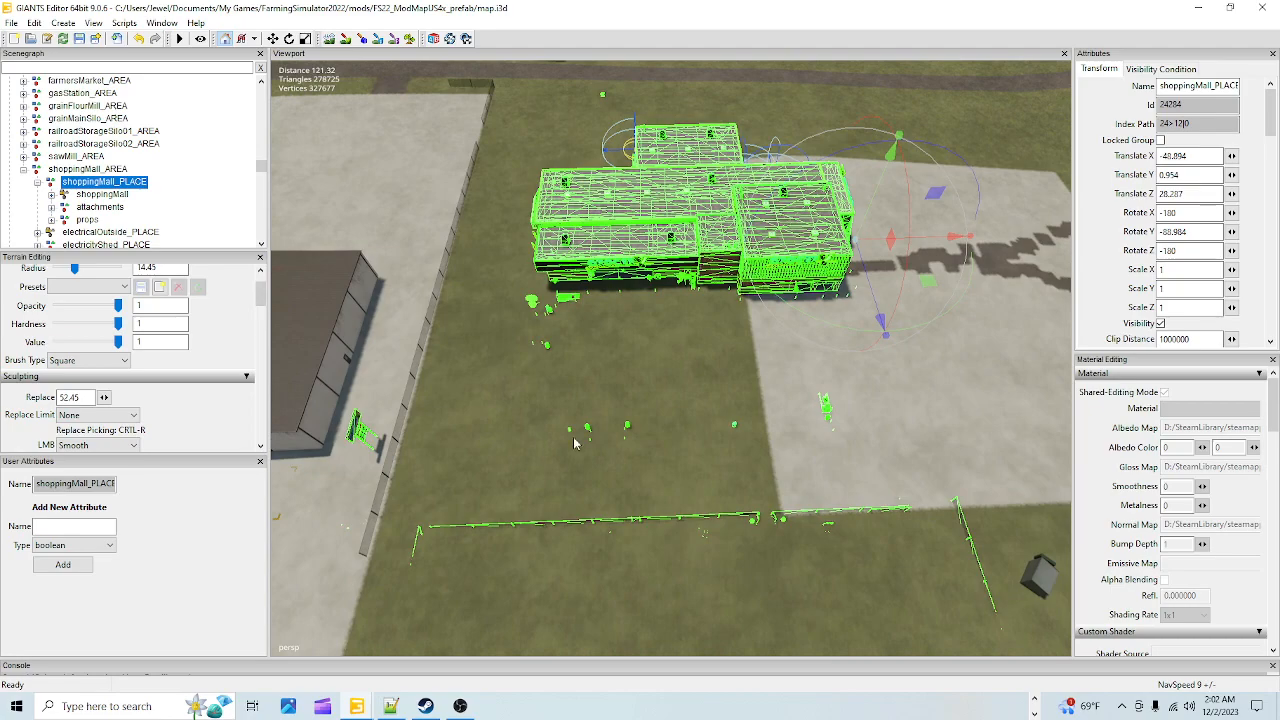
scroll(181, 445, "down", 4)
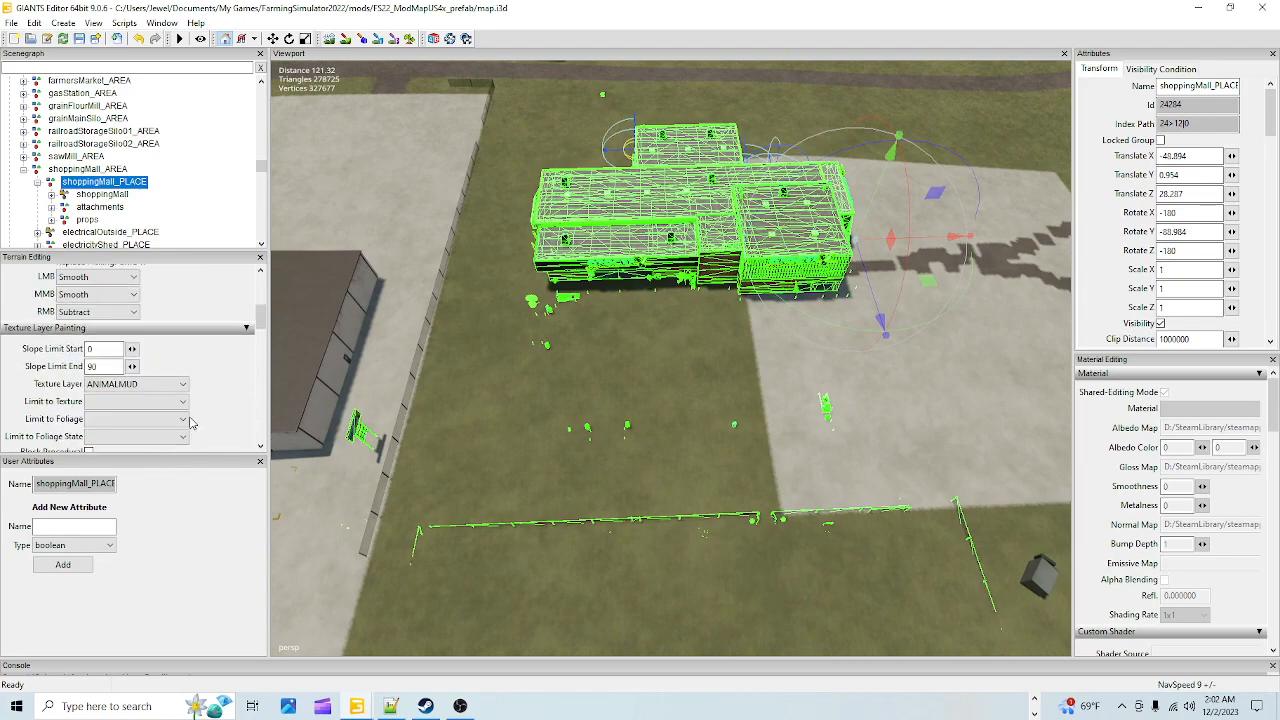
left_click(177, 386)
left_click(159, 408)
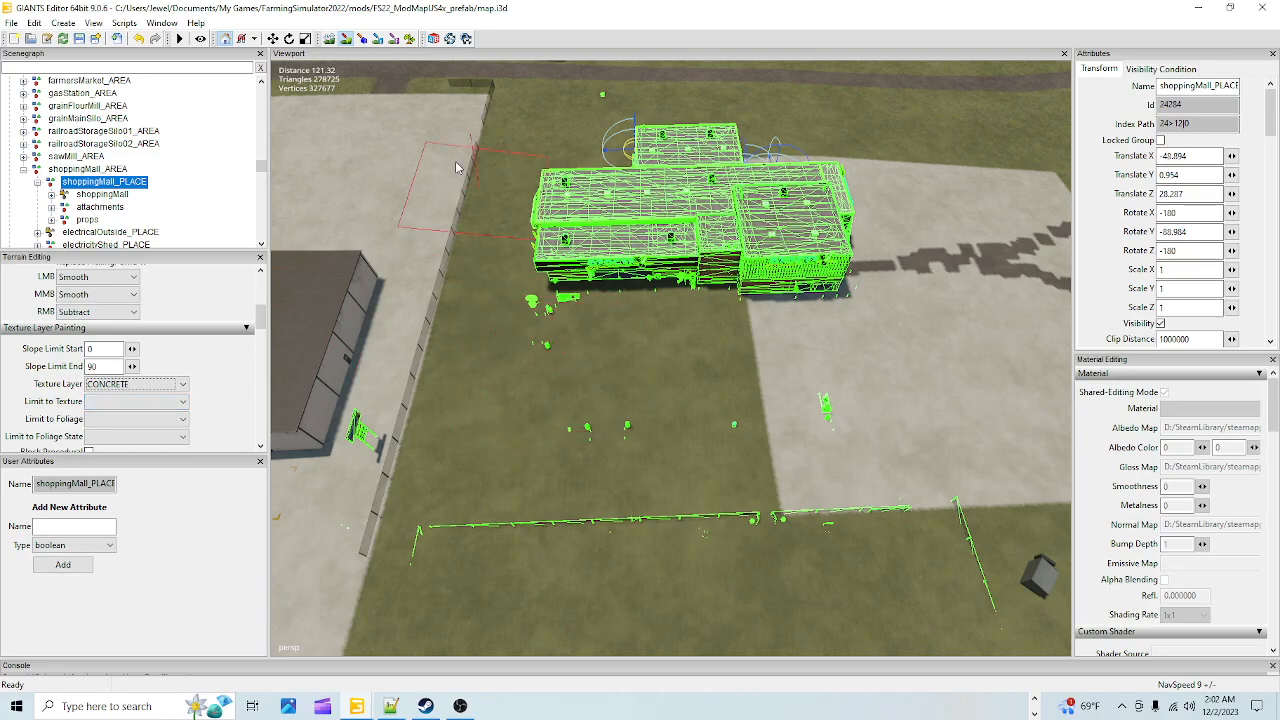
left_click(120, 277)
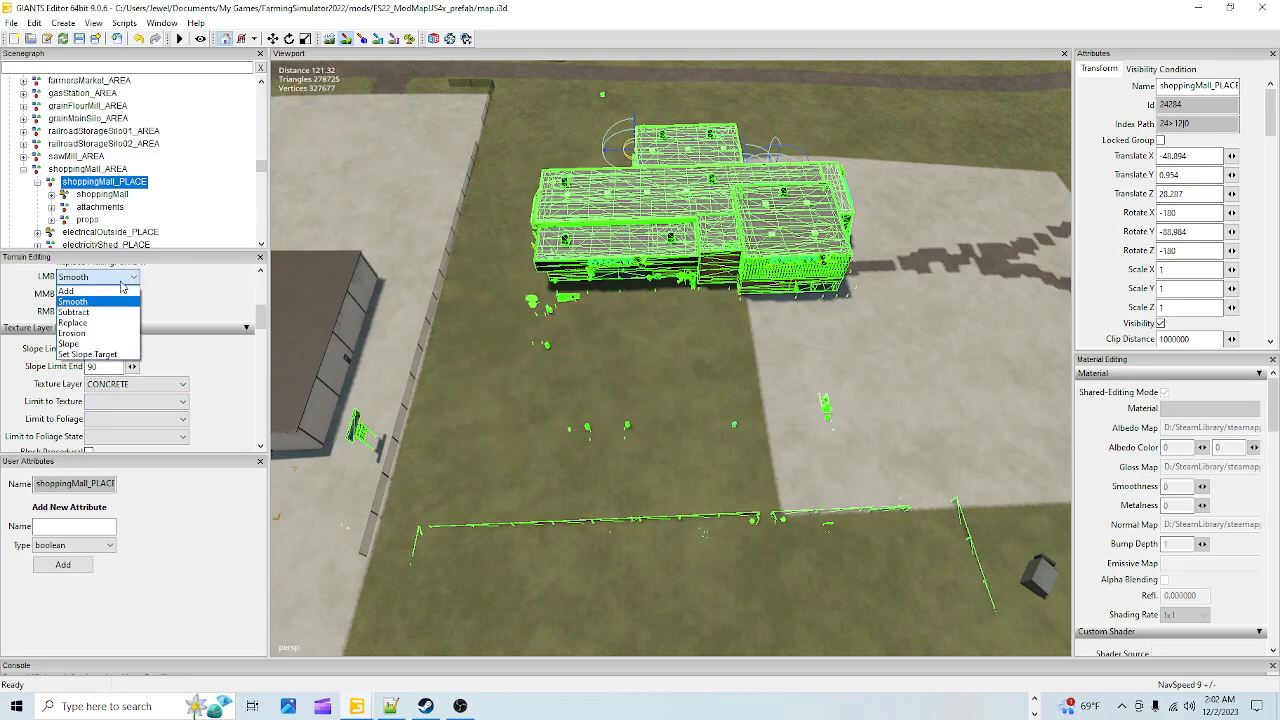
left_click(90, 288)
Paint concrete over the grass around the mall and across its front lot, extending past the outer fence
mouse_move(595, 368)
left_mouse_down()
mouse_move(537, 325)
mouse_move(553, 157)
mouse_move(895, 152)
mouse_move(937, 243)
mouse_move(903, 277)
mouse_move(815, 225)
left_mouse_up()
left_click_drag(690, 266, 708, 308)
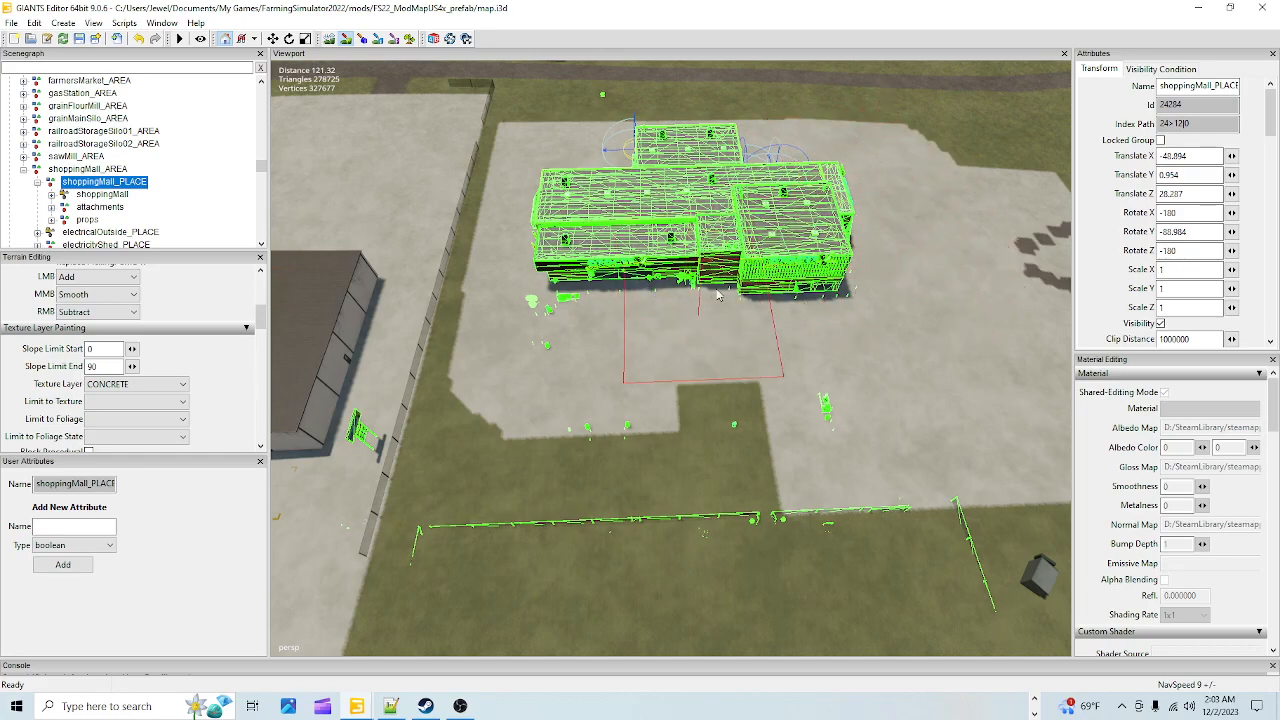
mouse_move(612, 283)
left_mouse_down()
mouse_move(880, 300)
mouse_move(1049, 258)
mouse_move(845, 385)
mouse_move(737, 429)
mouse_move(521, 441)
mouse_move(528, 352)
mouse_move(521, 483)
mouse_move(507, 502)
mouse_move(916, 484)
mouse_move(985, 497)
mouse_move(975, 502)
mouse_move(515, 513)
left_mouse_up()
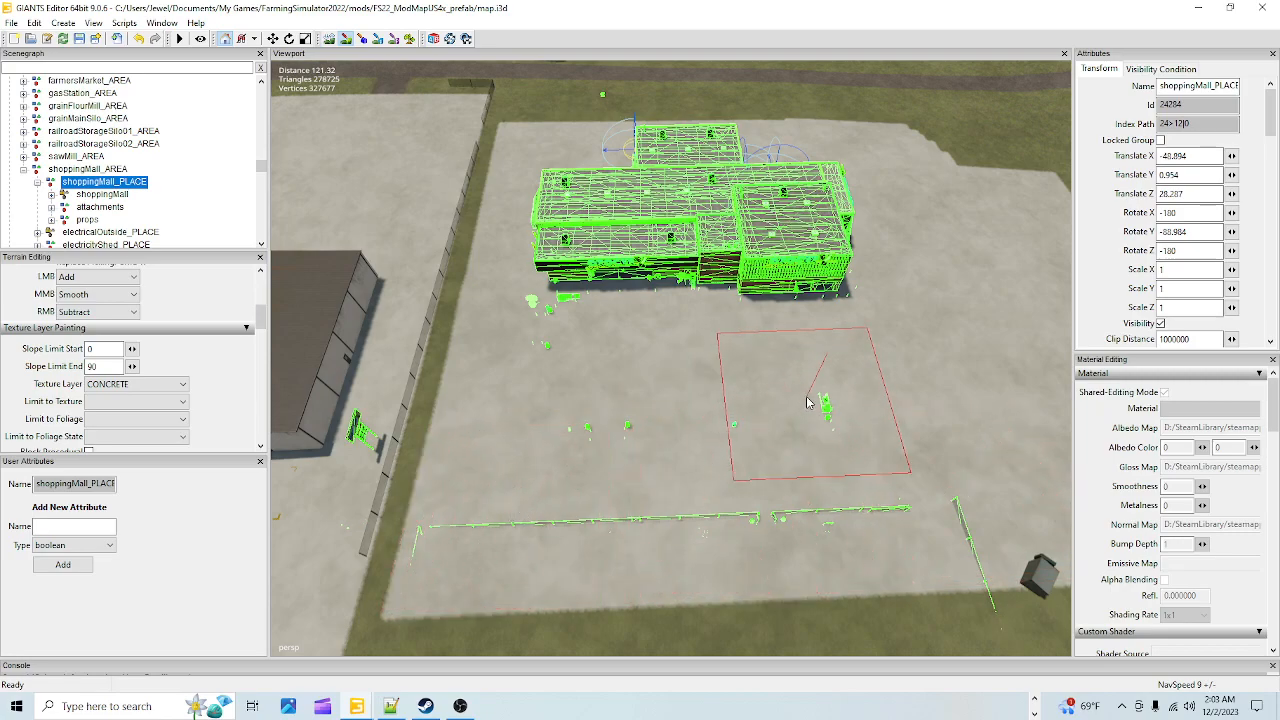
left_click(346, 39)
mouse_move(540, 258)
left_mouse_down("alt")
mouse_move(745, 213)
mouse_move(737, 227)
left_mouse_up("alt")
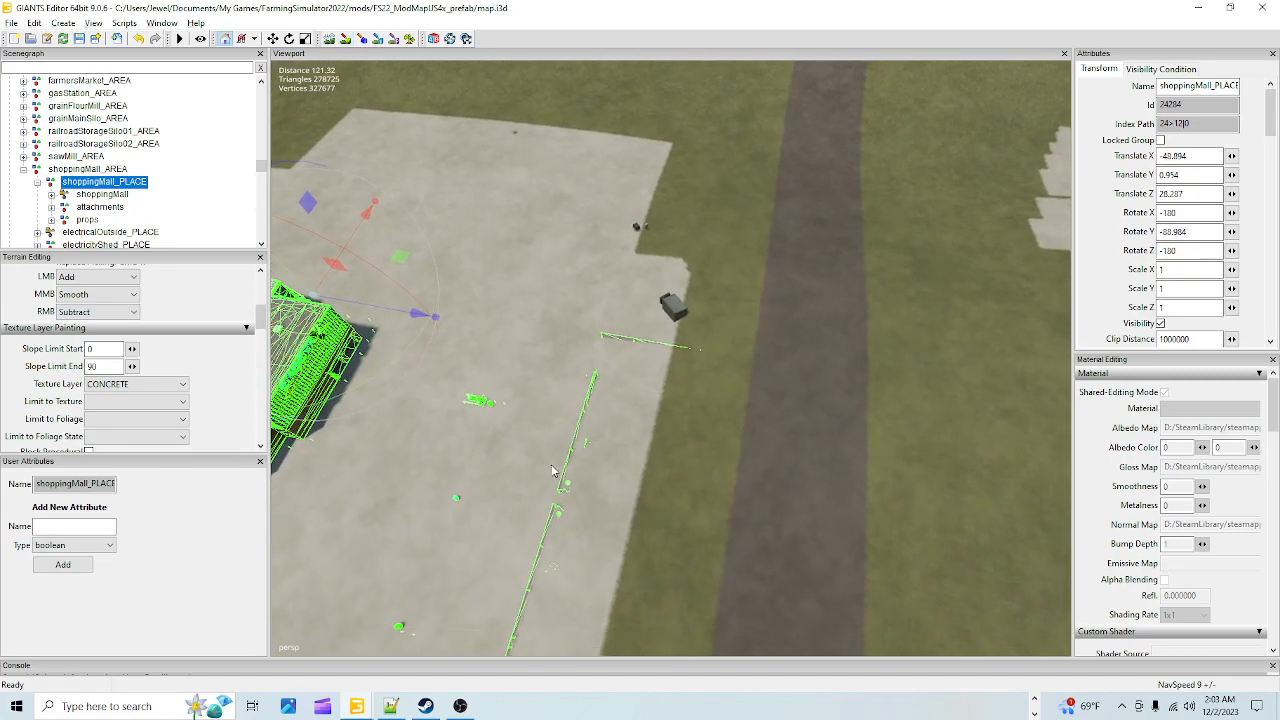
Set the primary sculpting action to Smooth and smooth the terrain around the buried fence corner next to the neighbouring lot
right_click_drag(551, 472, 963, 6, "alt")
right_click_drag(649, 494, 703, 323, "alt")
left_click_drag(703, 323, 702, 289, "alt")
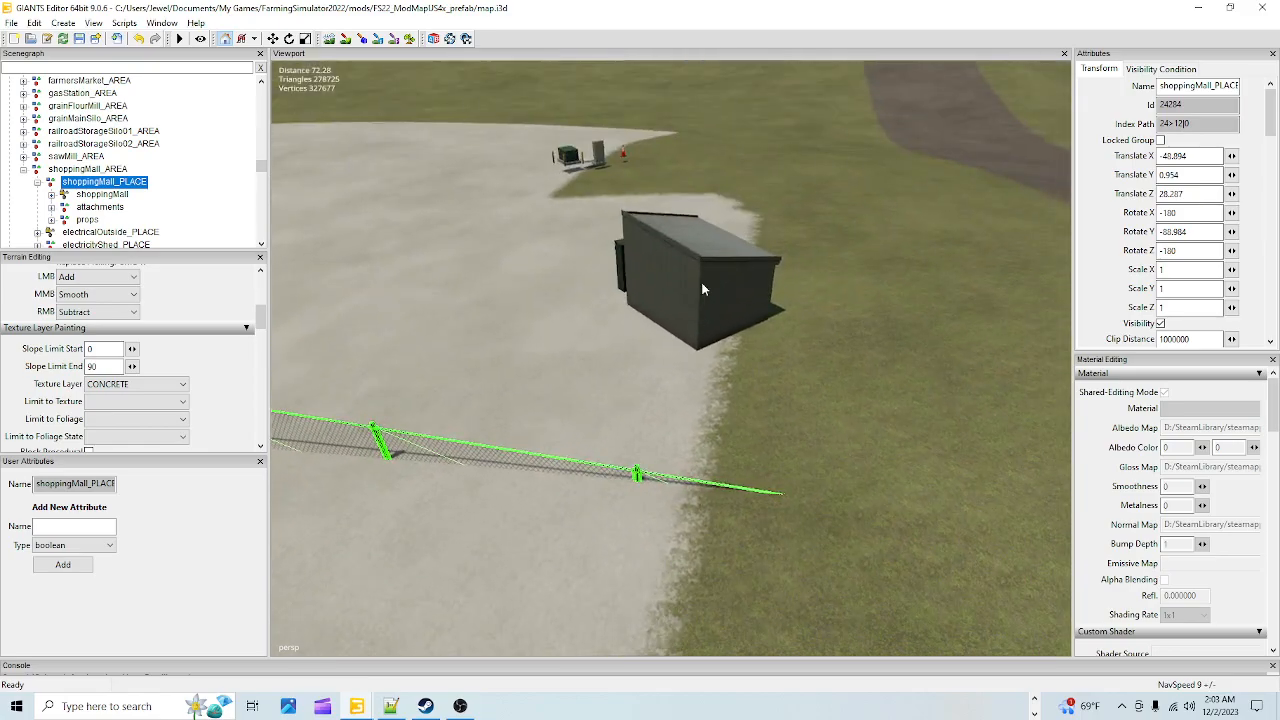
left_click_drag(705, 333, 672, 282, "alt")
right_click_drag(520, 425, 725, 306, "alt")
left_click_drag(725, 306, 722, 334, "alt")
right_click_drag(722, 334, 766, 330, "alt")
left_click_drag(766, 330, 641, 379, "alt")
left_click_drag(846, 320, 748, 400, "alt")
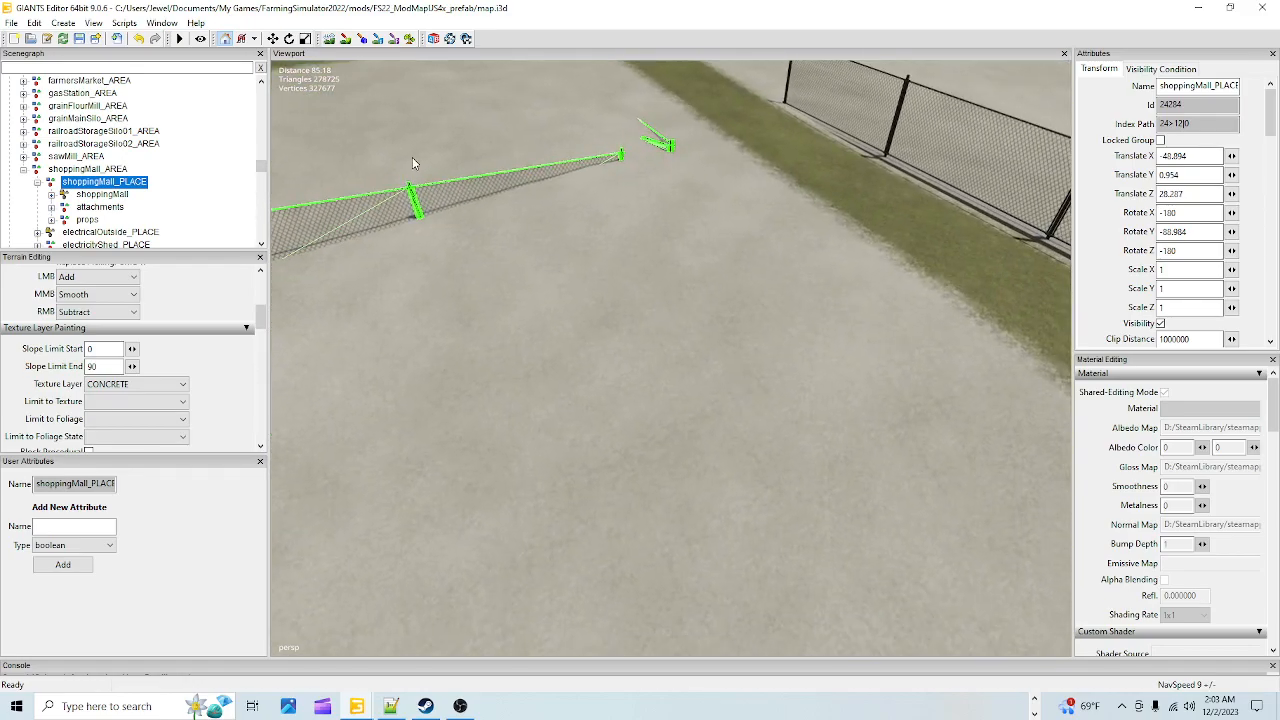
left_click(88, 295)
left_click(98, 280)
left_click(98, 280)
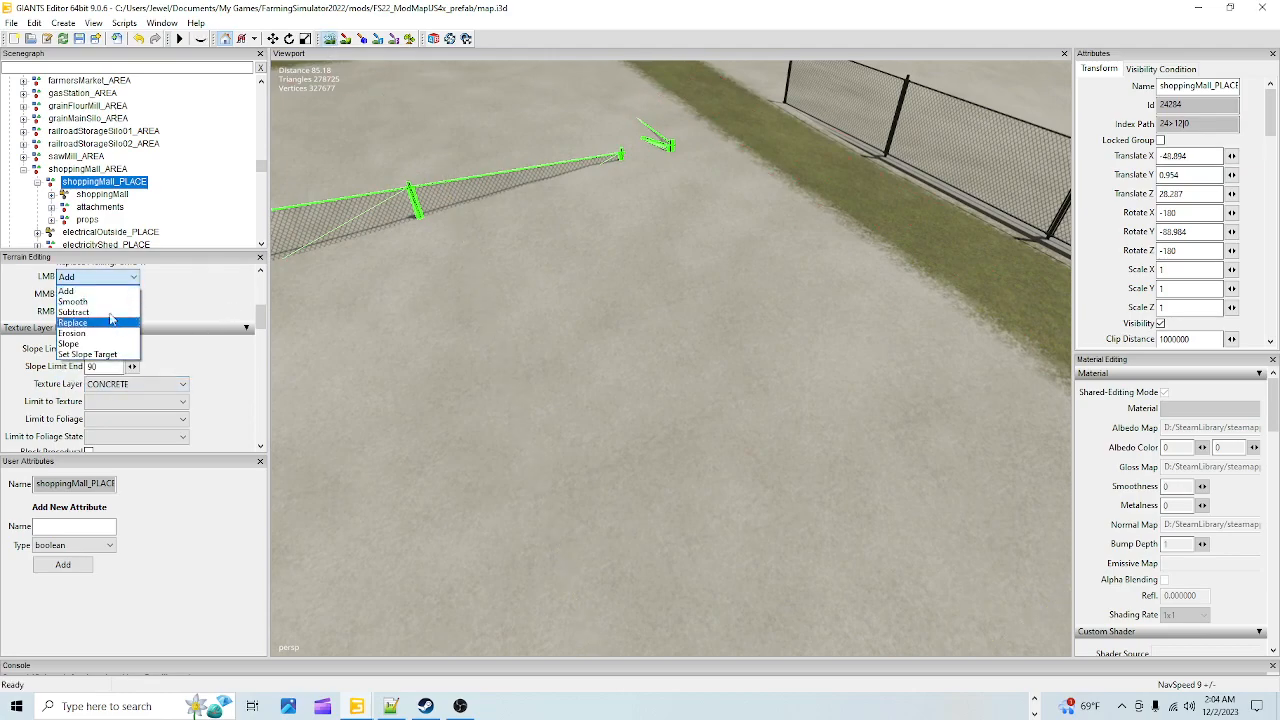
left_click(72, 301)
scroll(694, 206, "down", 7)
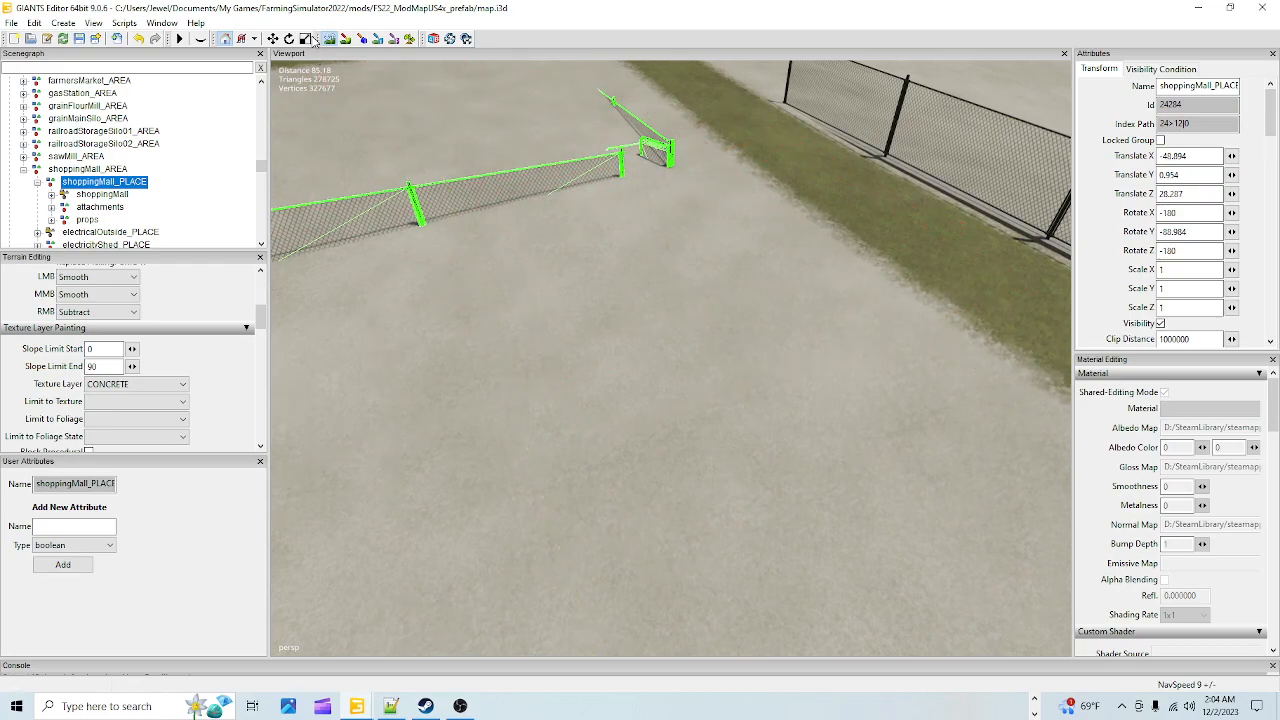
Paint the GRASS texture over the concrete strip along the mall's outer fence, including the area around the dark box
right_click_drag(751, 401, 483, 456)
left_click_drag(573, 435, 512, 428, "alt")
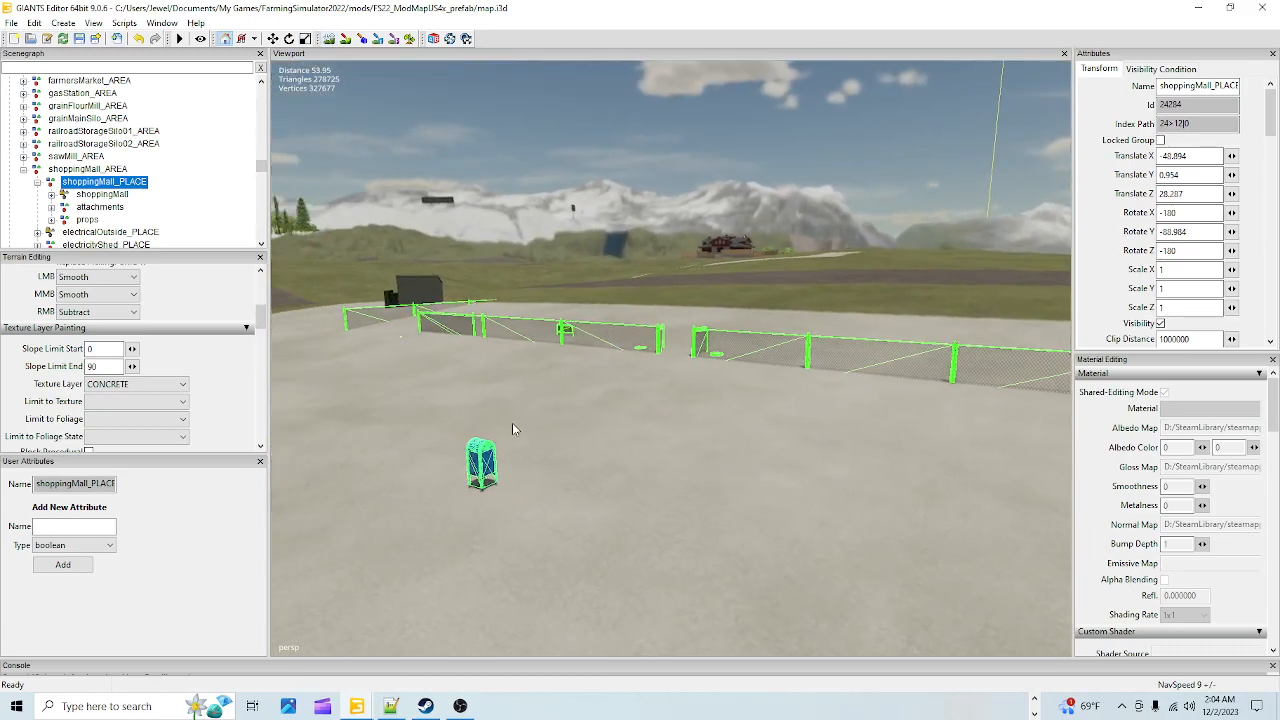
scroll(643, 374, "up", 5)
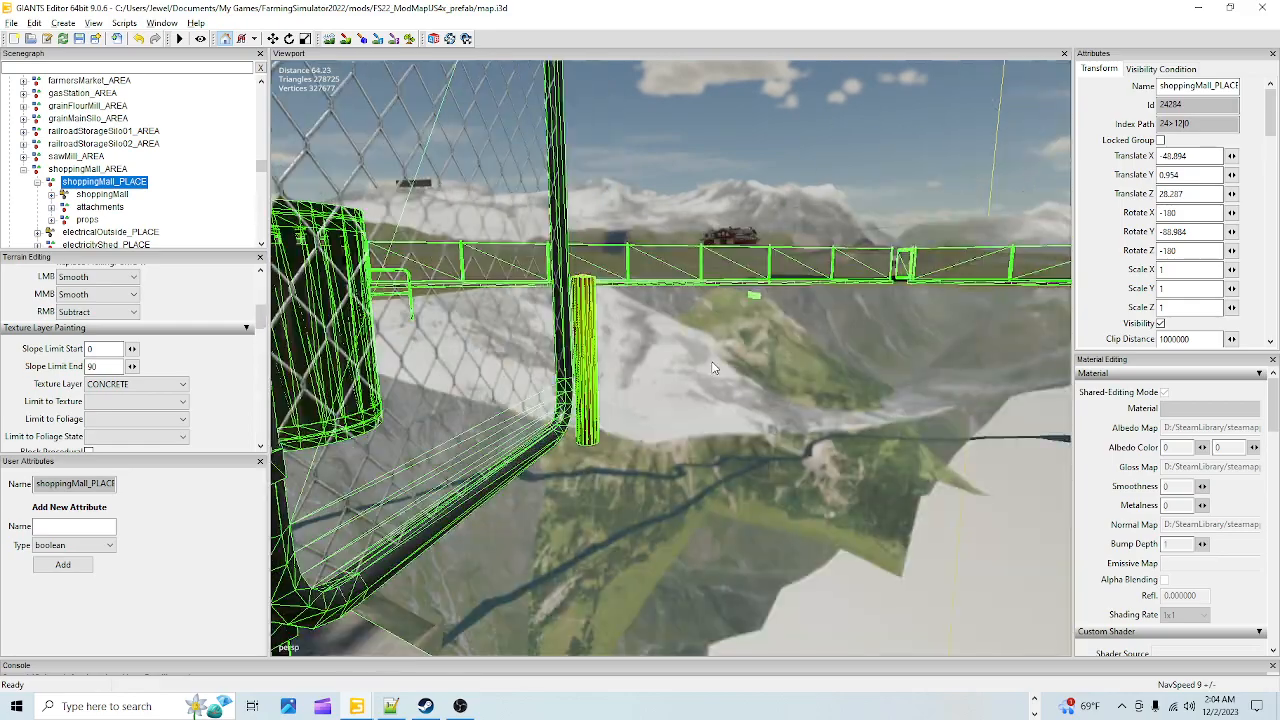
scroll(712, 368, "down", 5)
left_click_drag(636, 392, 403, 405, "alt")
left_click_drag(918, 425, 811, 459, "alt")
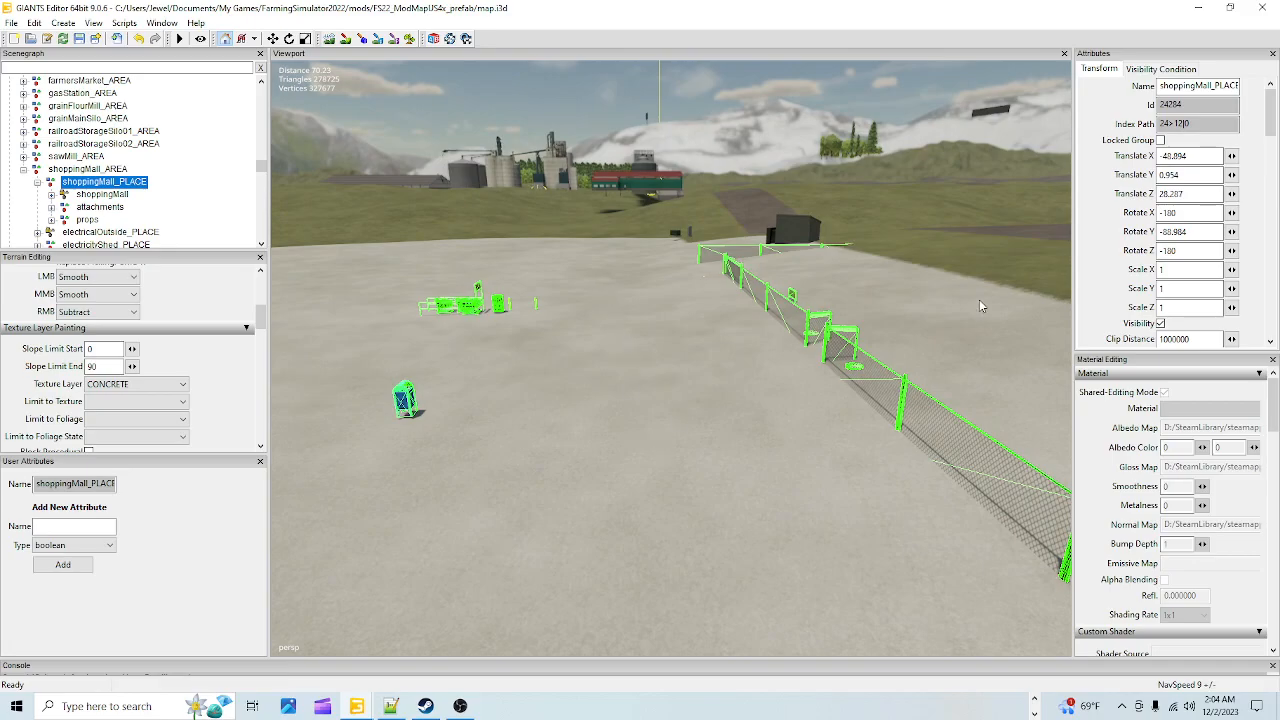
left_click_drag(795, 318, 697, 538, "alt")
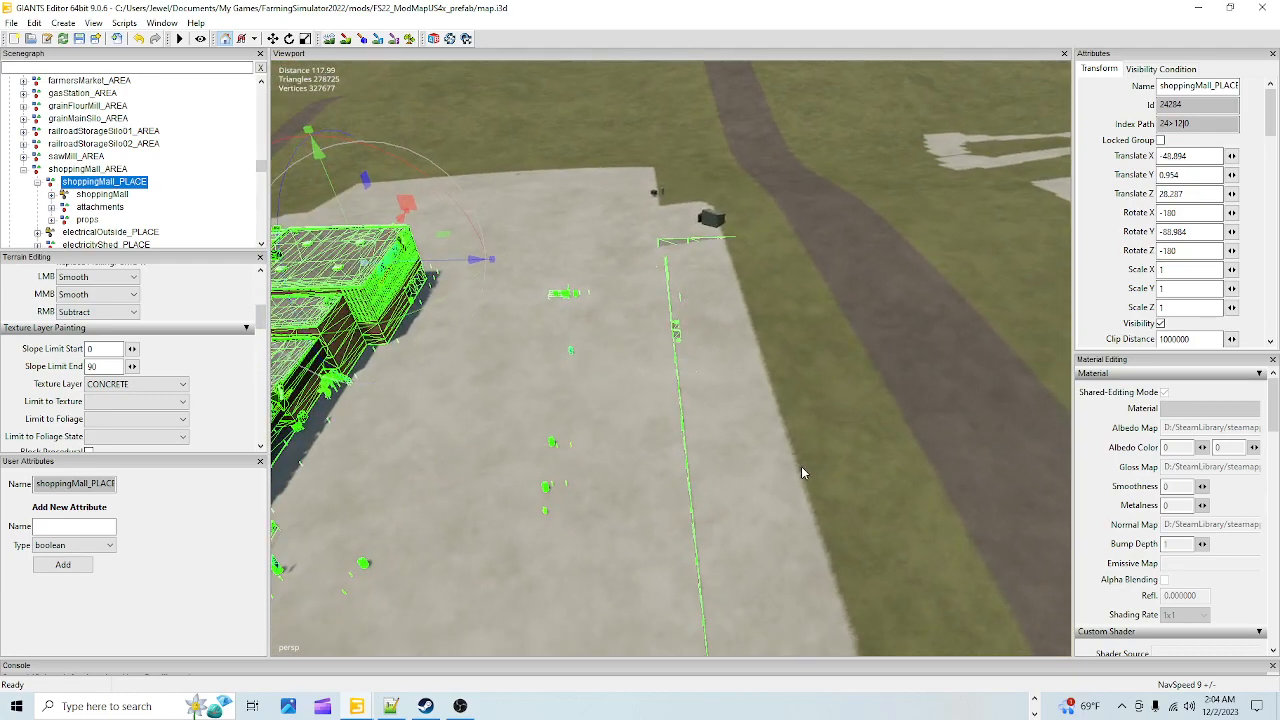
left_click(348, 38)
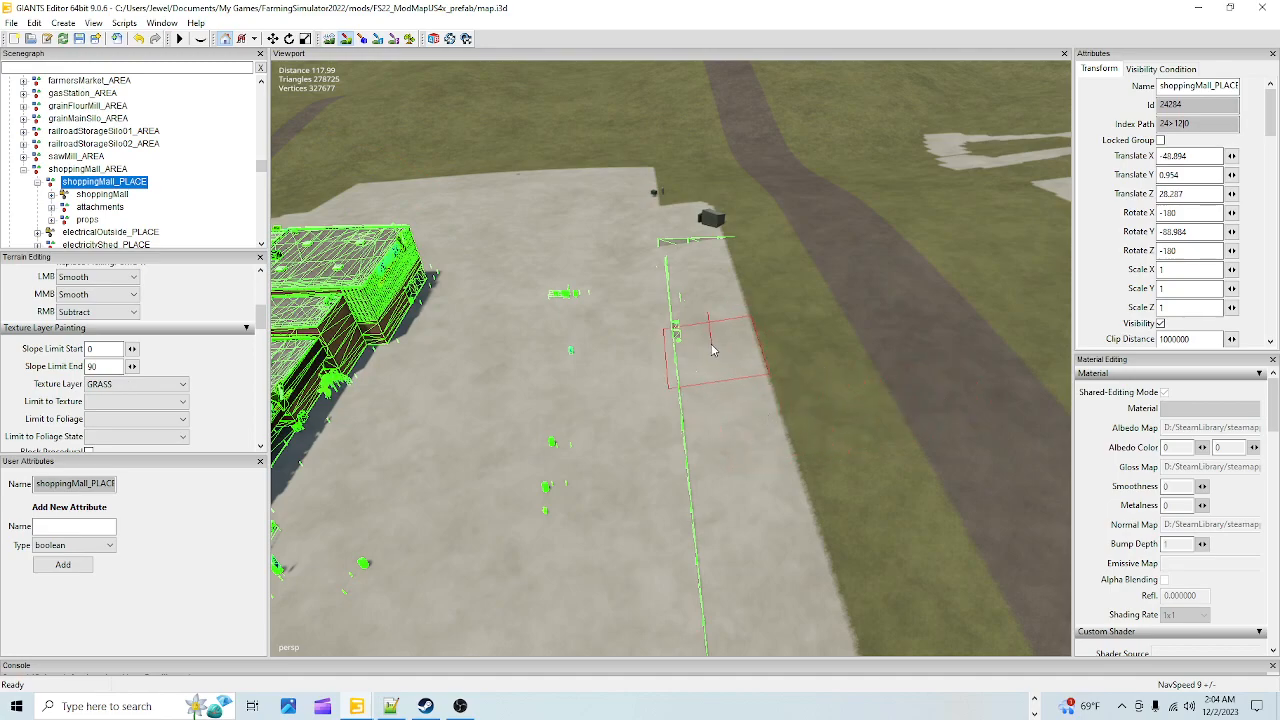
left_click_drag(688, 236, 793, 585)
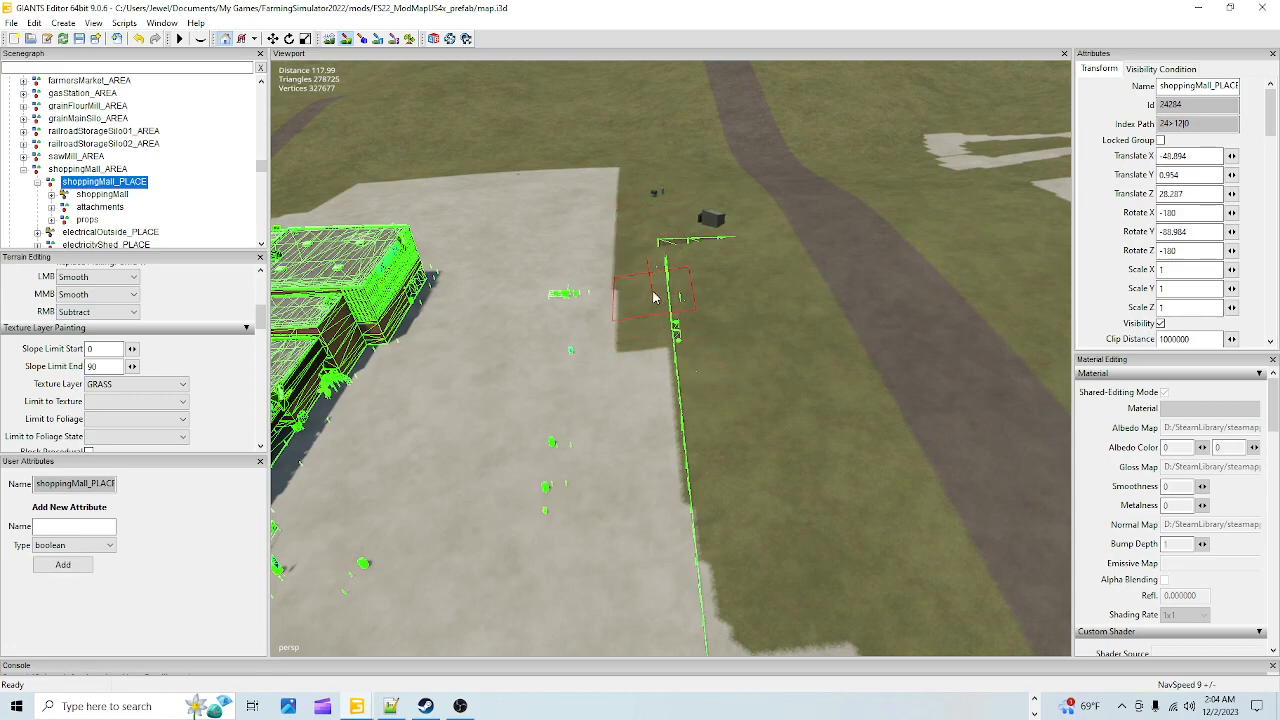
left_click_drag(650, 302, 656, 430)
mouse_move(658, 370)
left_mouse_down()
mouse_move(657, 500)
mouse_move(686, 645)
left_mouse_up()
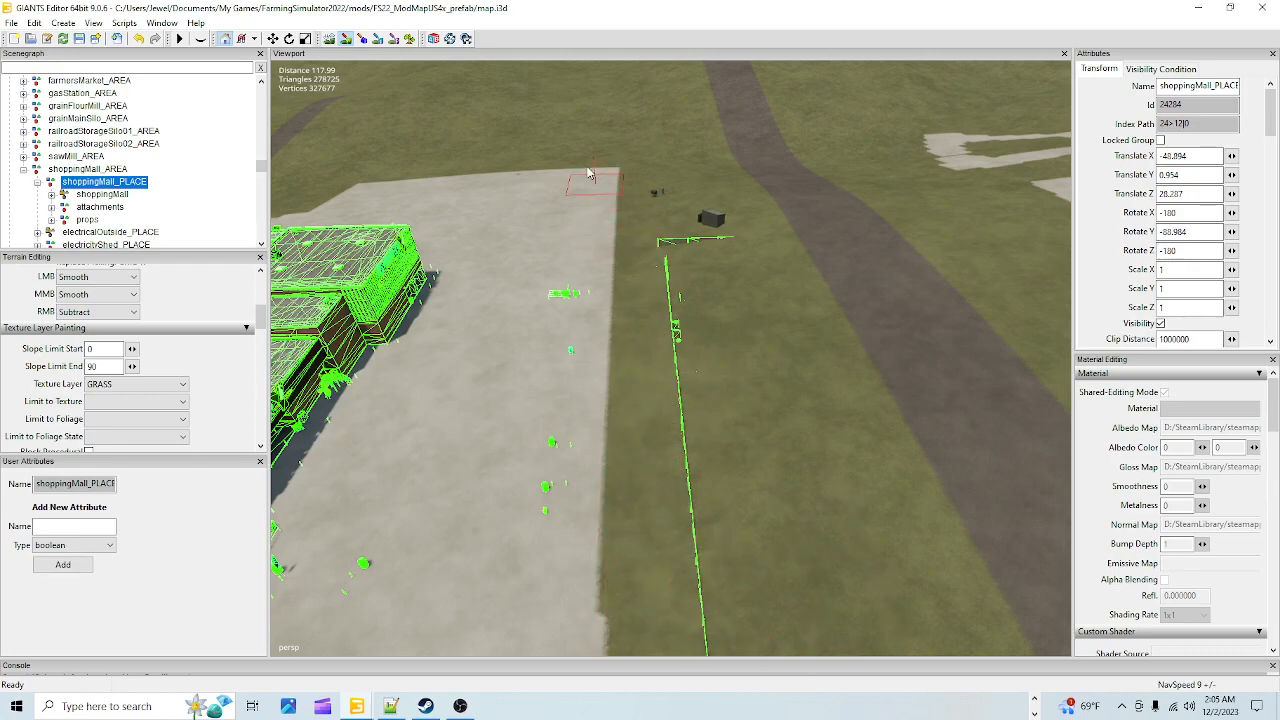
left_click(348, 39)
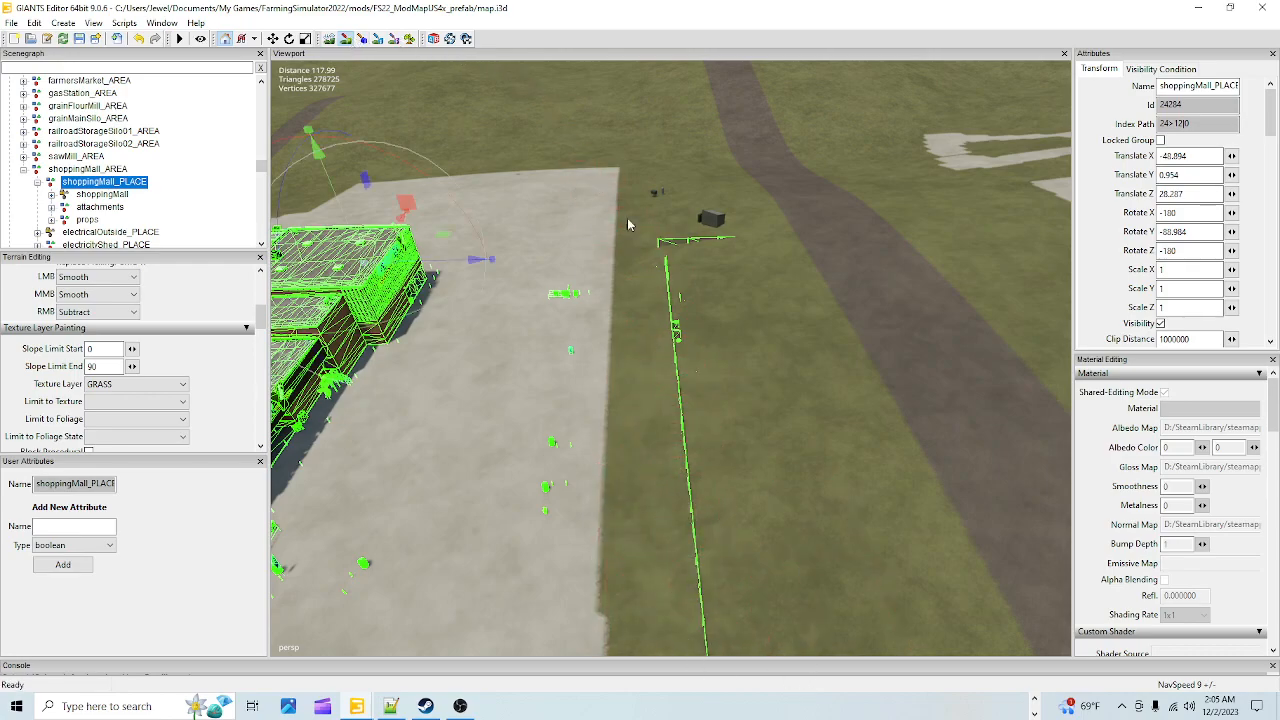
Trim the ragged front edge of the concrete near the neighbouring lot's fence with grass, and save the map
scroll(583, 563, "down", 3)
middle_click_drag(606, 521, 612, 474, "alt")
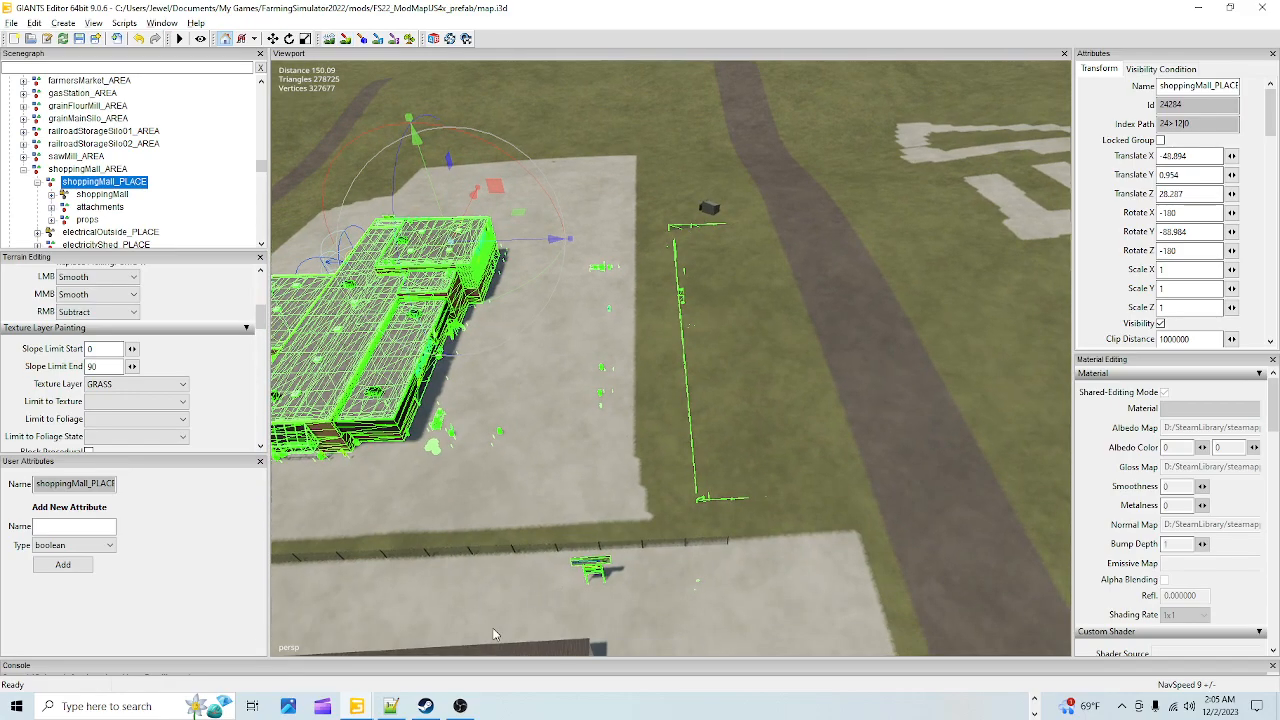
right_click_drag(496, 621, 700, 314, "alt")
right_click_drag(548, 581, 906, 128, "alt")
left_click_drag(906, 128, 450, 692, "alt")
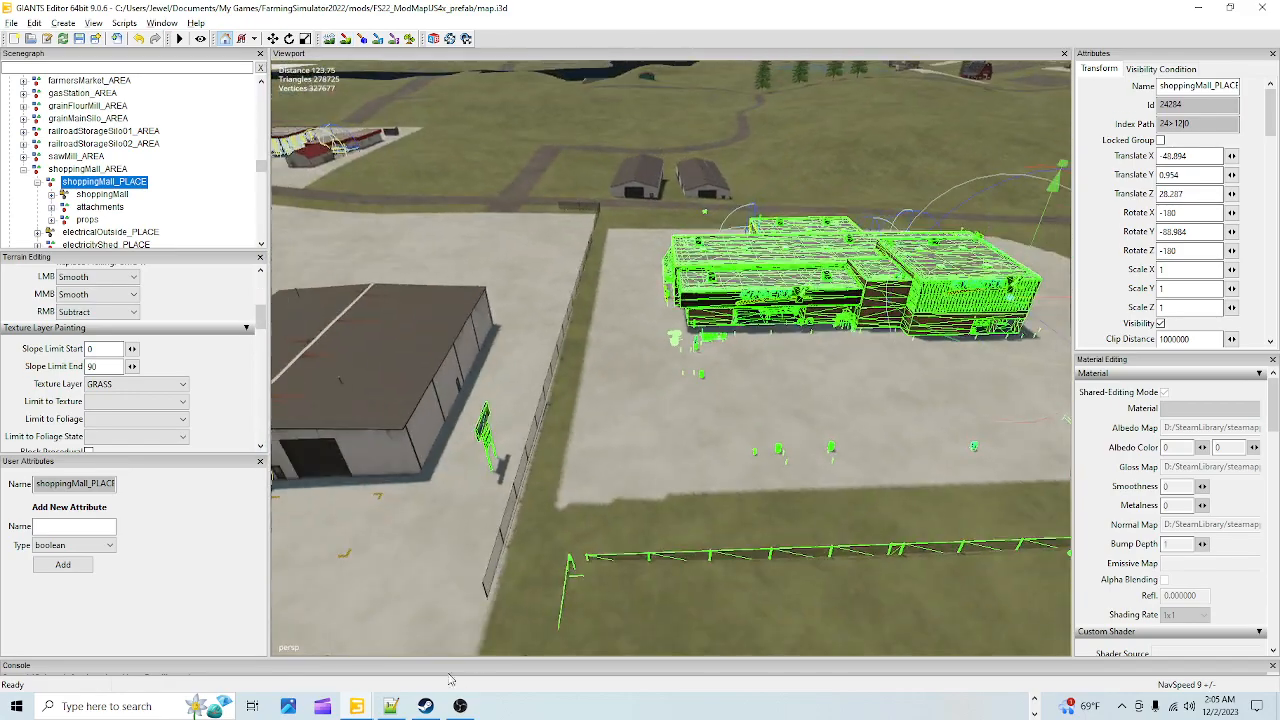
left_click(346, 38)
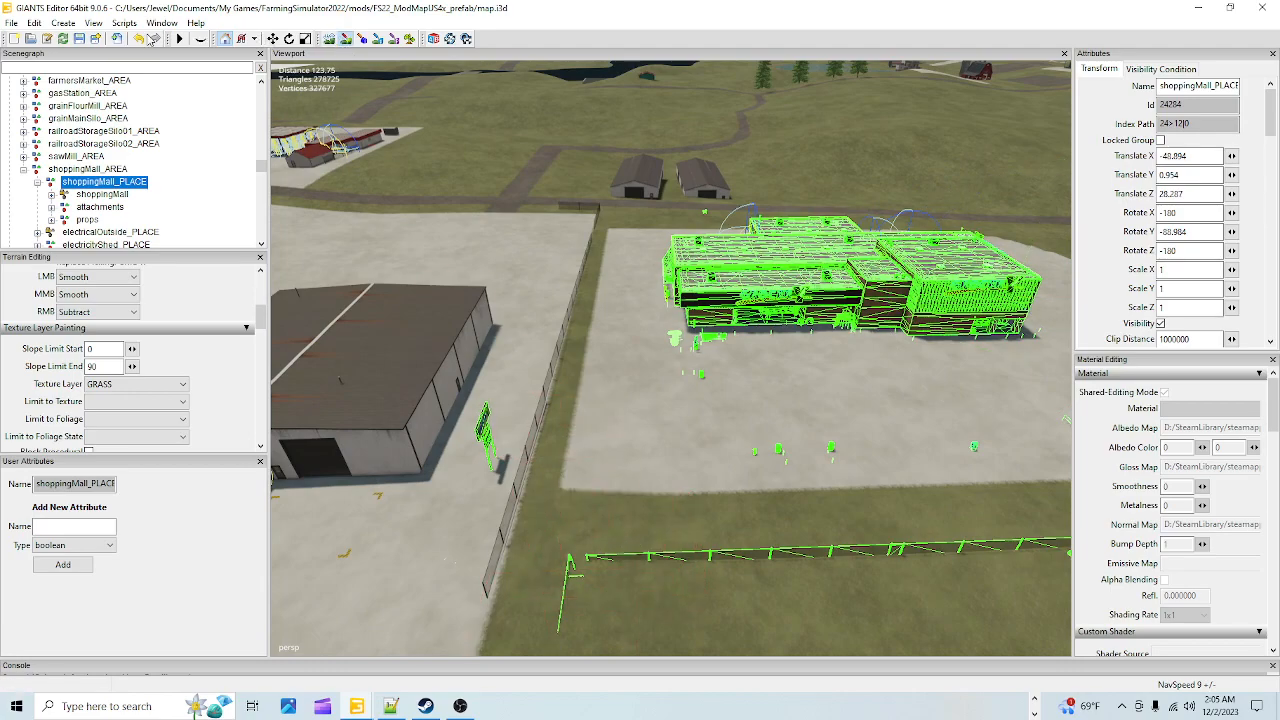
left_click(79, 38)
left_click(344, 40)
Examine the mall's front lot, its concrete edges and the outer fence line from several angles
left_click_drag(490, 430, 595, 525, "alt")
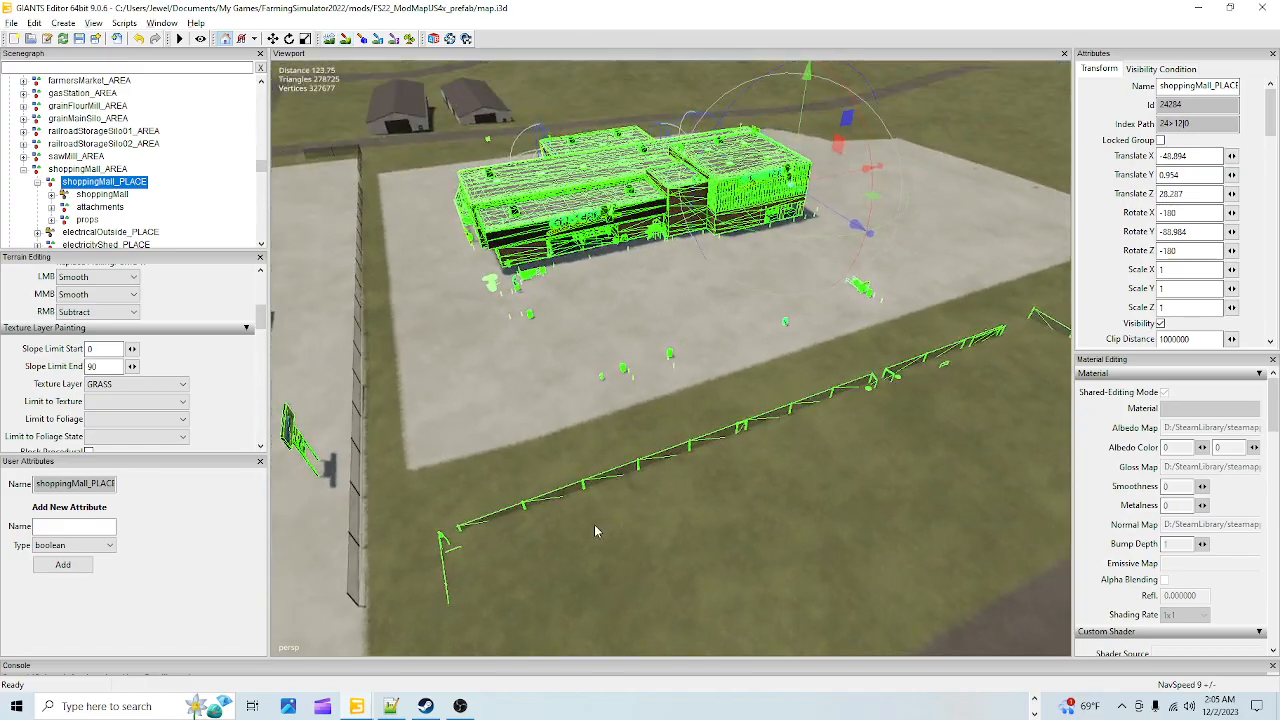
scroll(595, 530, "up", 8)
left_click_drag(809, 174, 937, 441, "alt")
scroll(700, 305, "up", 5)
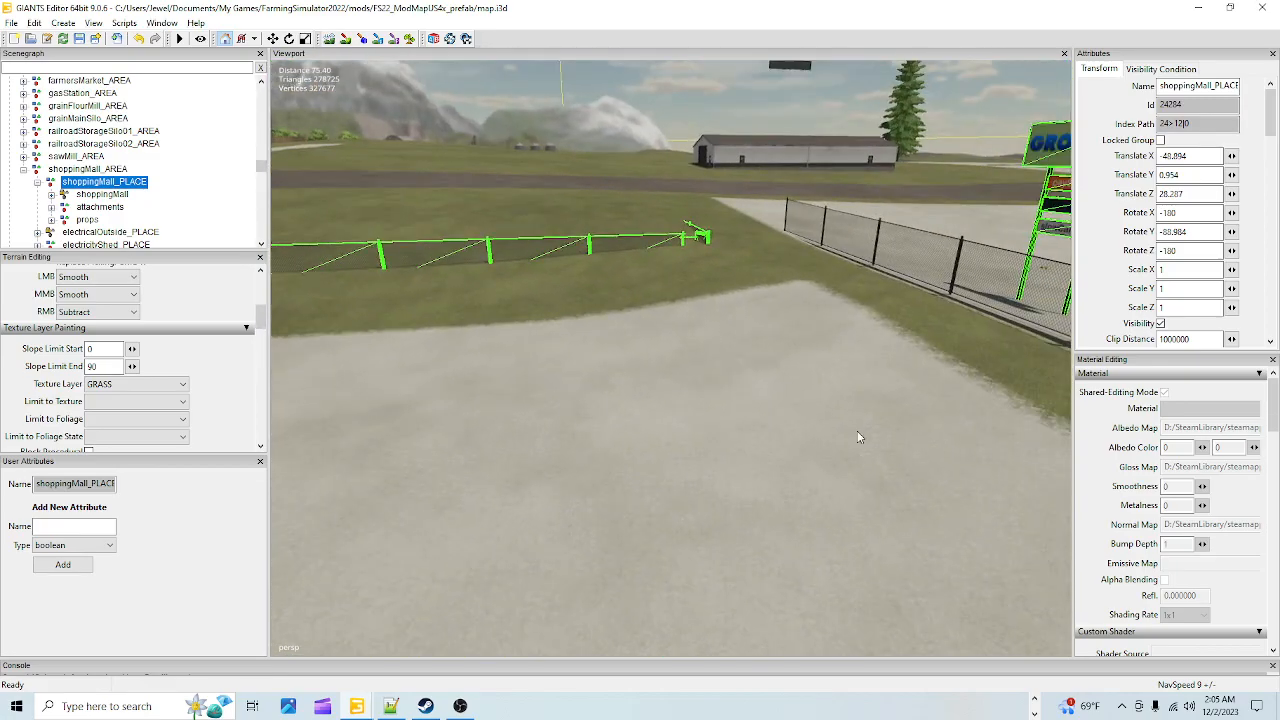
left_click_drag(938, 506, 532, 440, "alt")
left_click_drag(589, 397, 623, 514, "alt")
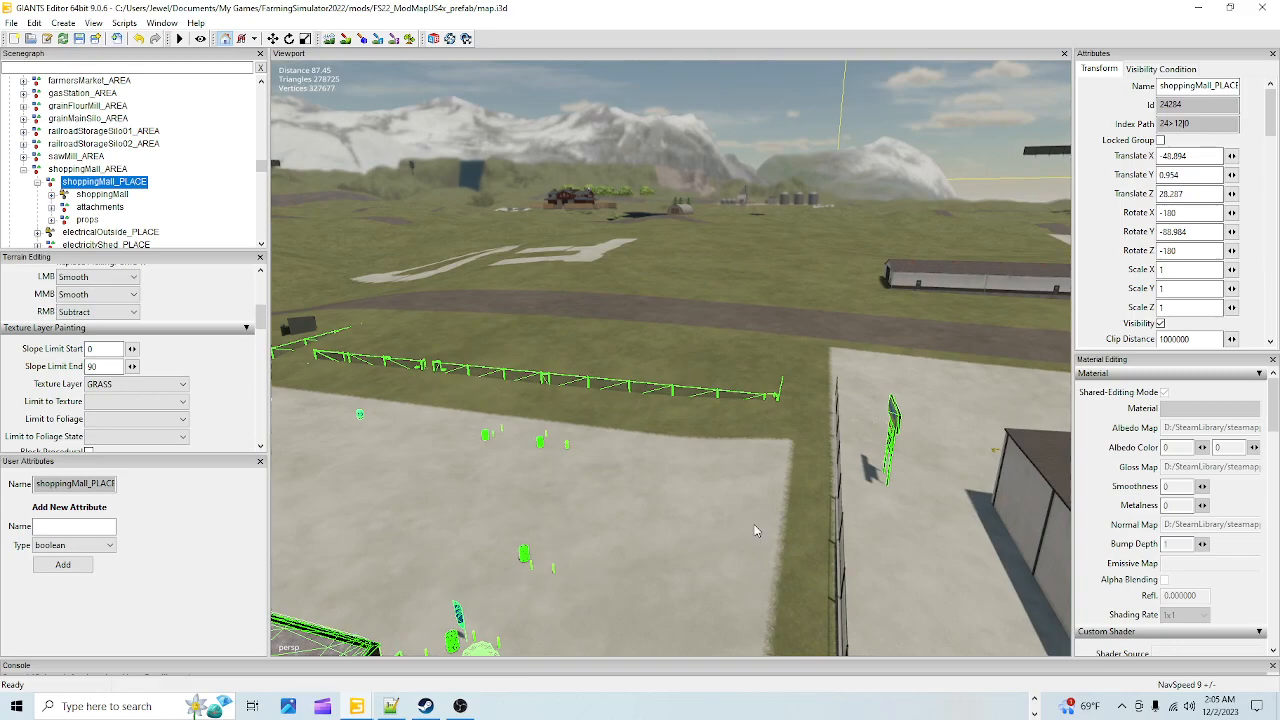
left_click_drag(502, 321, 455, 346, "alt")
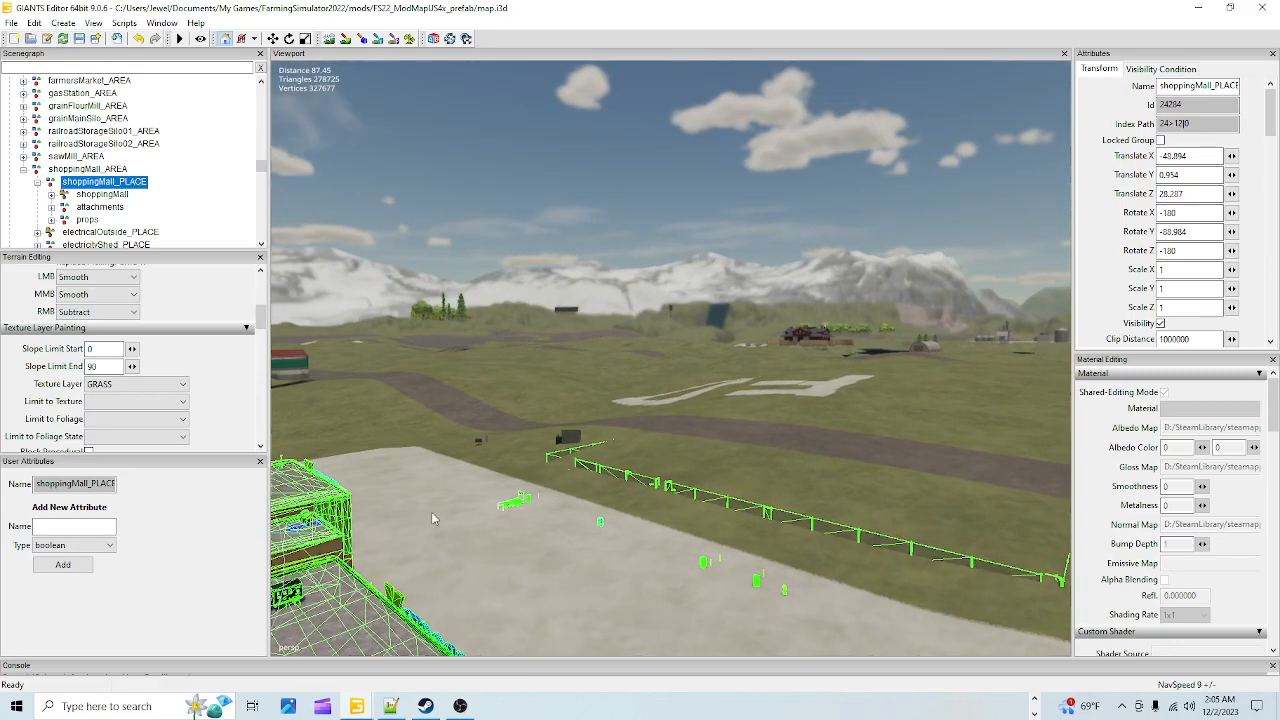
left_click_drag(347, 575, 741, 390, "alt")
left_click_drag(518, 573, 690, 530, "alt")
Examine the ground behind and beside the mall, including the loading docks and the boundary with the neighbouring lot
right_click_drag(690, 530, 855, 358, "alt")
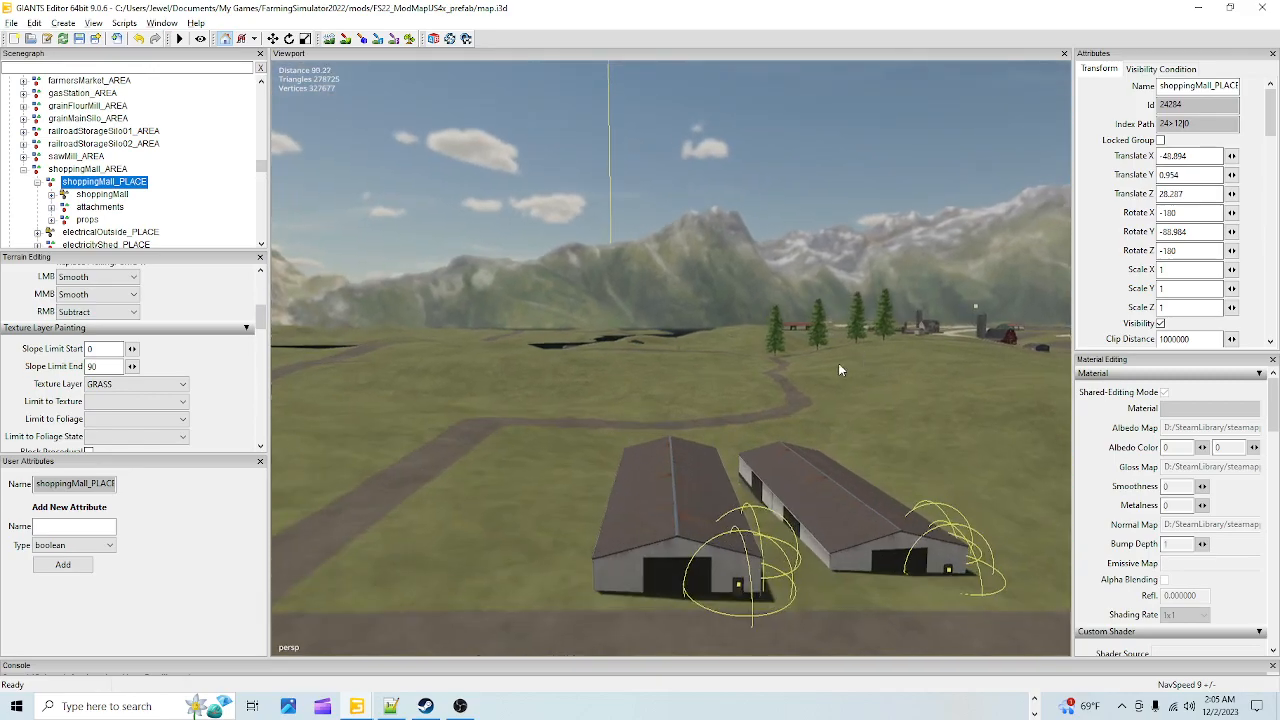
left_click_drag(855, 358, 813, 527, "alt")
right_click_drag(813, 527, 846, 253, "alt")
left_click_drag(846, 253, 977, 381, "alt")
left_click_drag(974, 567, 722, 587, "alt")
right_click_drag(720, 580, 768, 472, "alt")
left_click_drag(714, 550, 672, 568, "alt")
right_click_drag(672, 568, 768, 393, "alt")
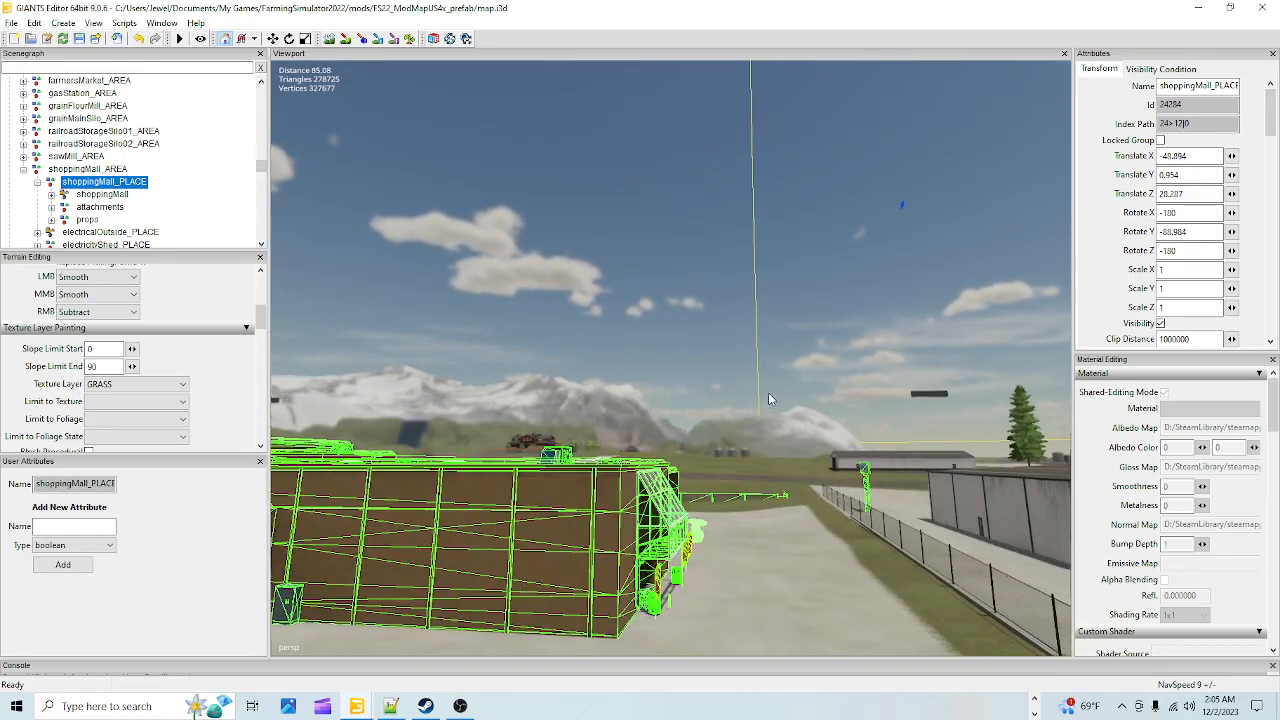
left_click_drag(768, 393, 717, 511, "alt")
right_click_drag(717, 511, 666, 354, "alt")
left_click_drag(666, 354, 656, 380, "alt")
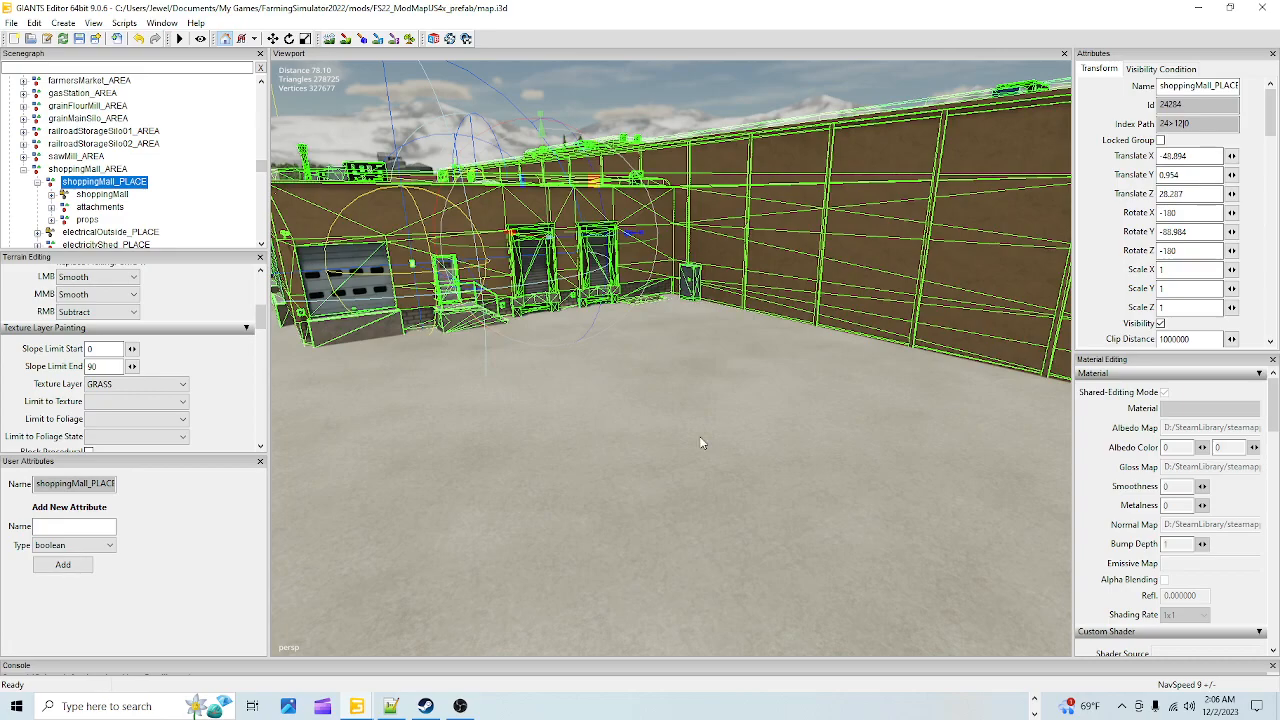
left_click_drag(727, 429, 797, 460, "alt")
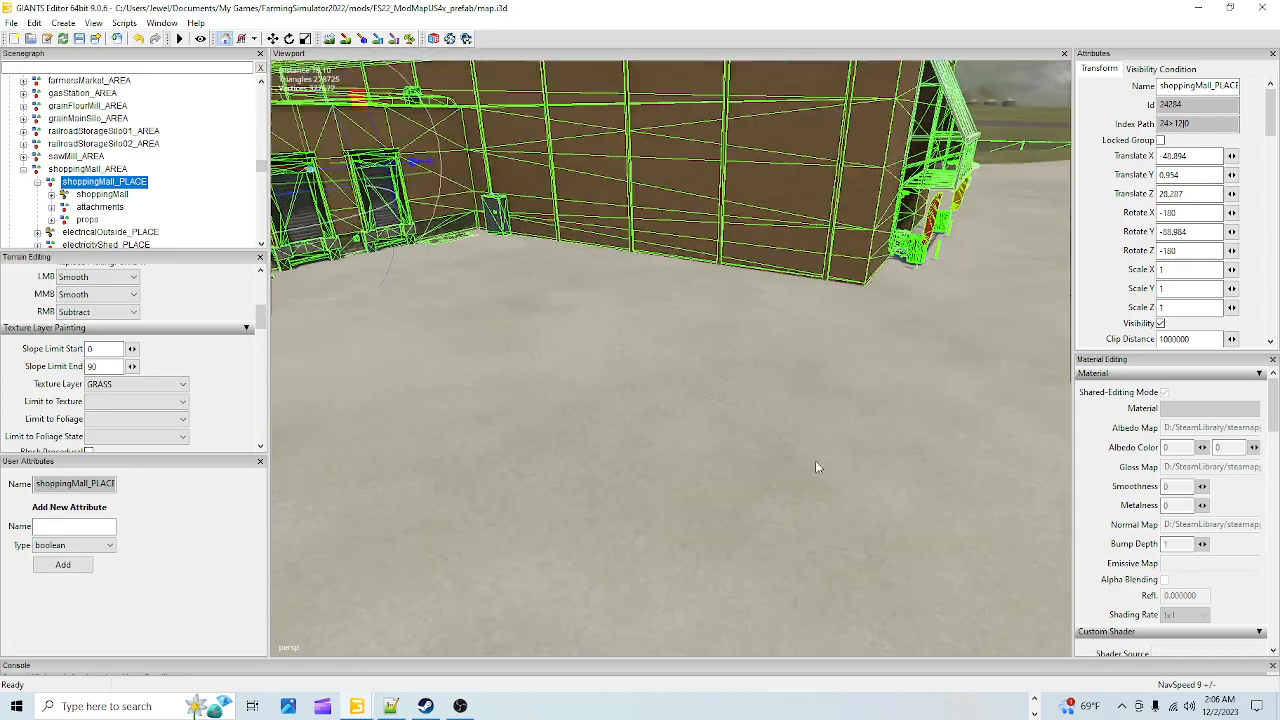
right_click_drag(797, 460, 507, 587, "alt")
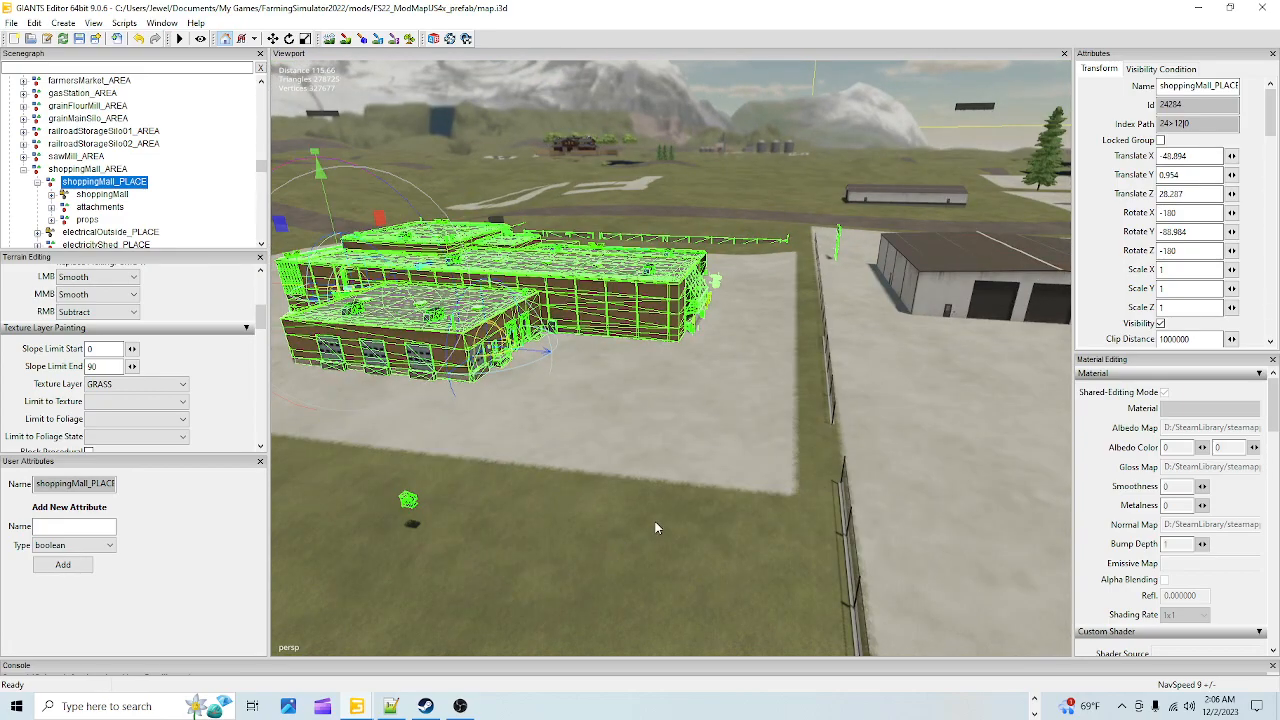
Set the primary sculpting action to Replace and level the concrete ground on the open side of the mall
left_click_drag(628, 470, 451, 479, "alt")
right_click_drag(452, 480, 649, 387, "alt")
left_click_drag(649, 387, 575, 472, "alt")
scroll(575, 472, "up", 10)
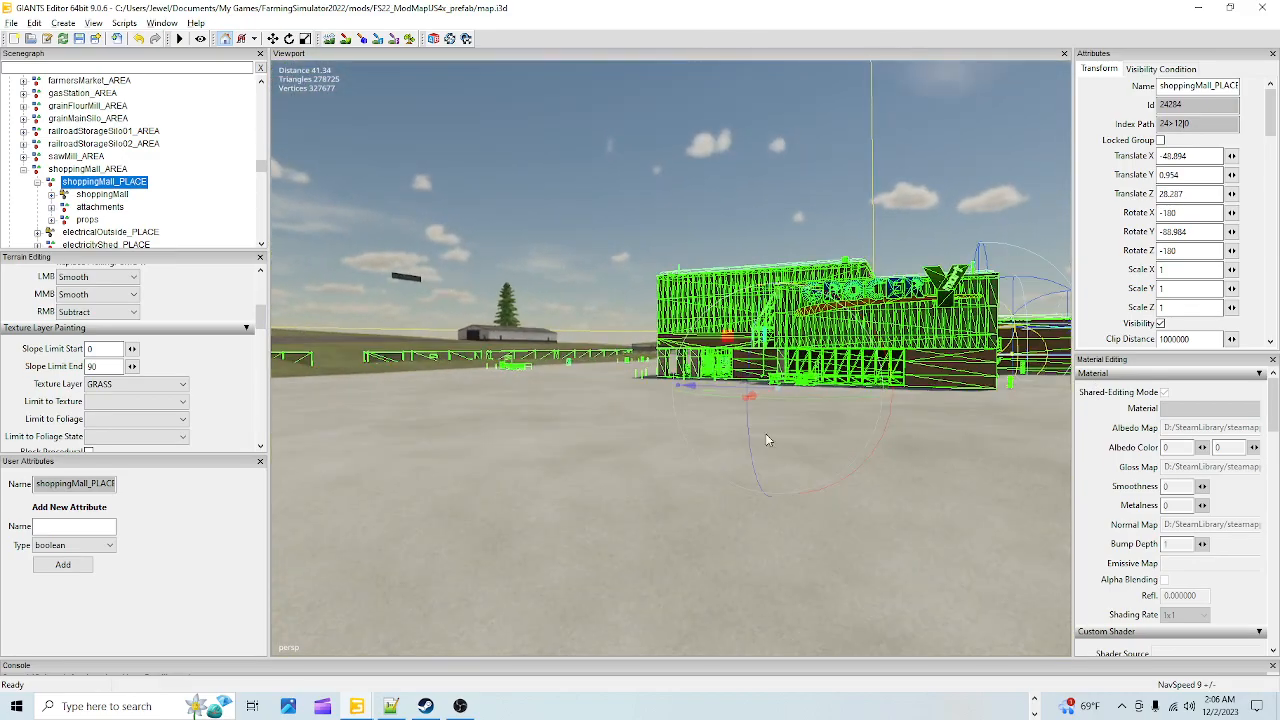
left_click_drag(677, 380, 979, 450, "alt")
left_click_drag(681, 471, 738, 544, "alt")
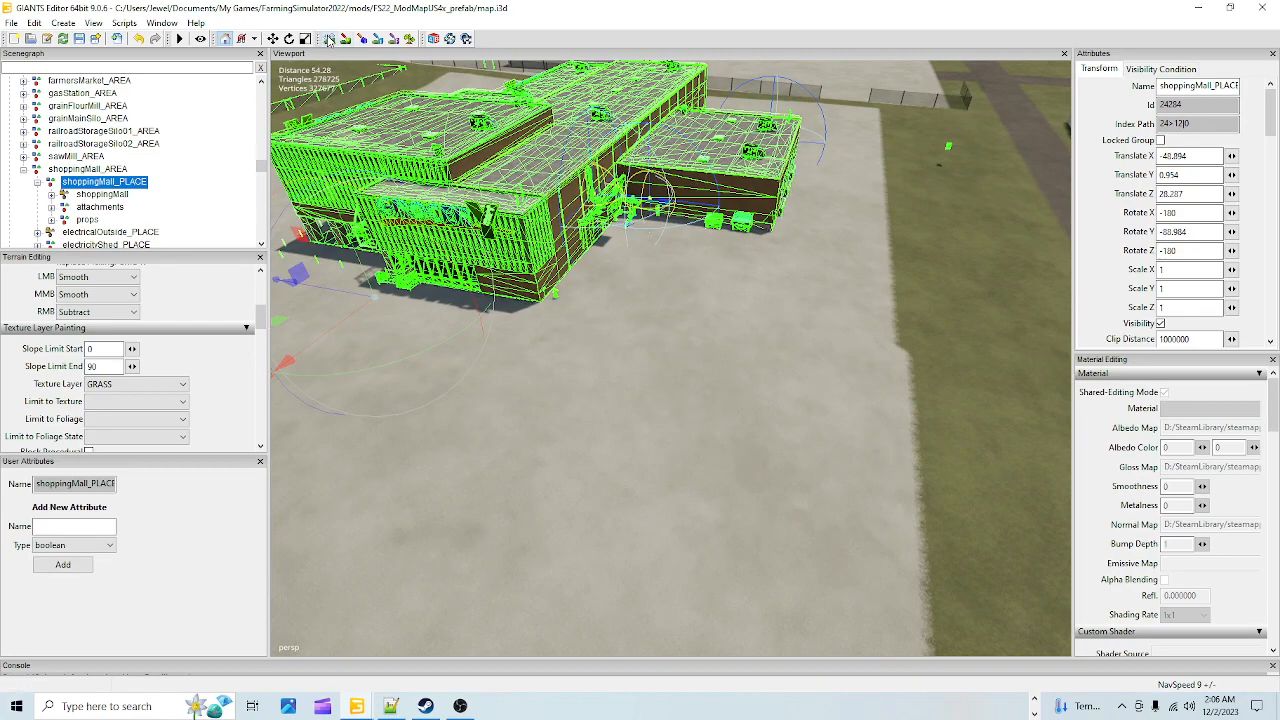
left_click(118, 284)
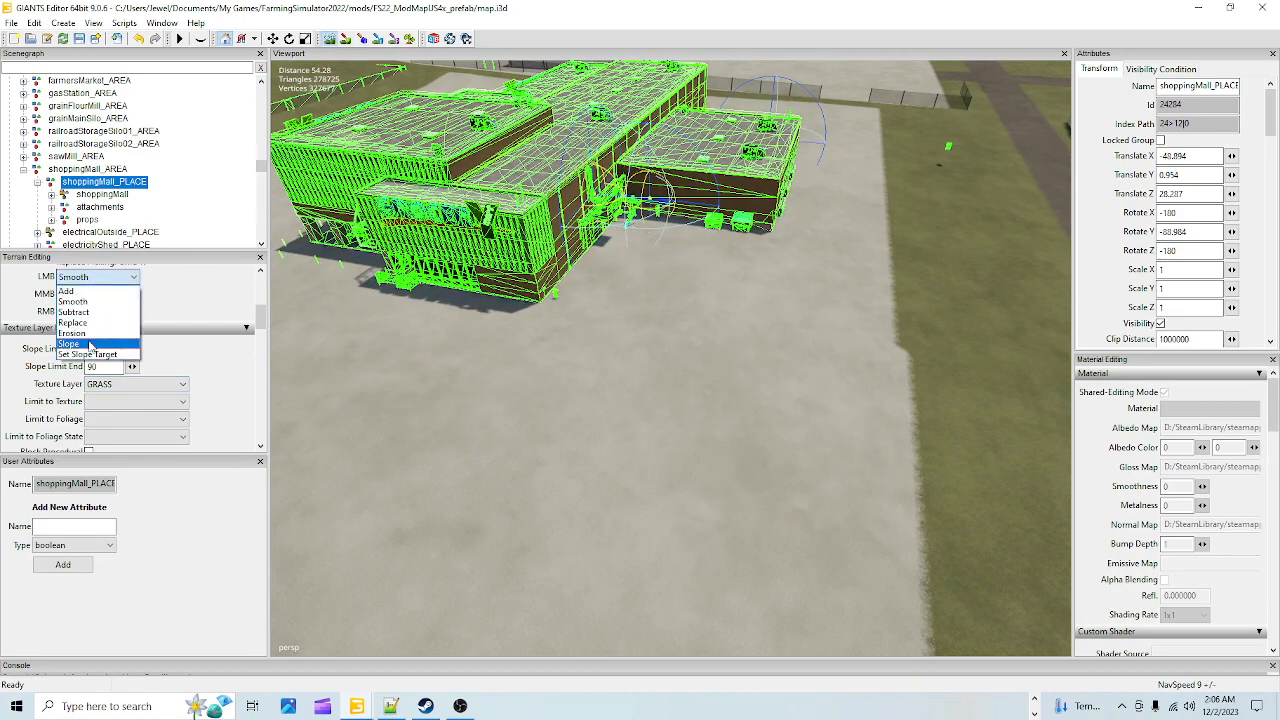
left_click(80, 340)
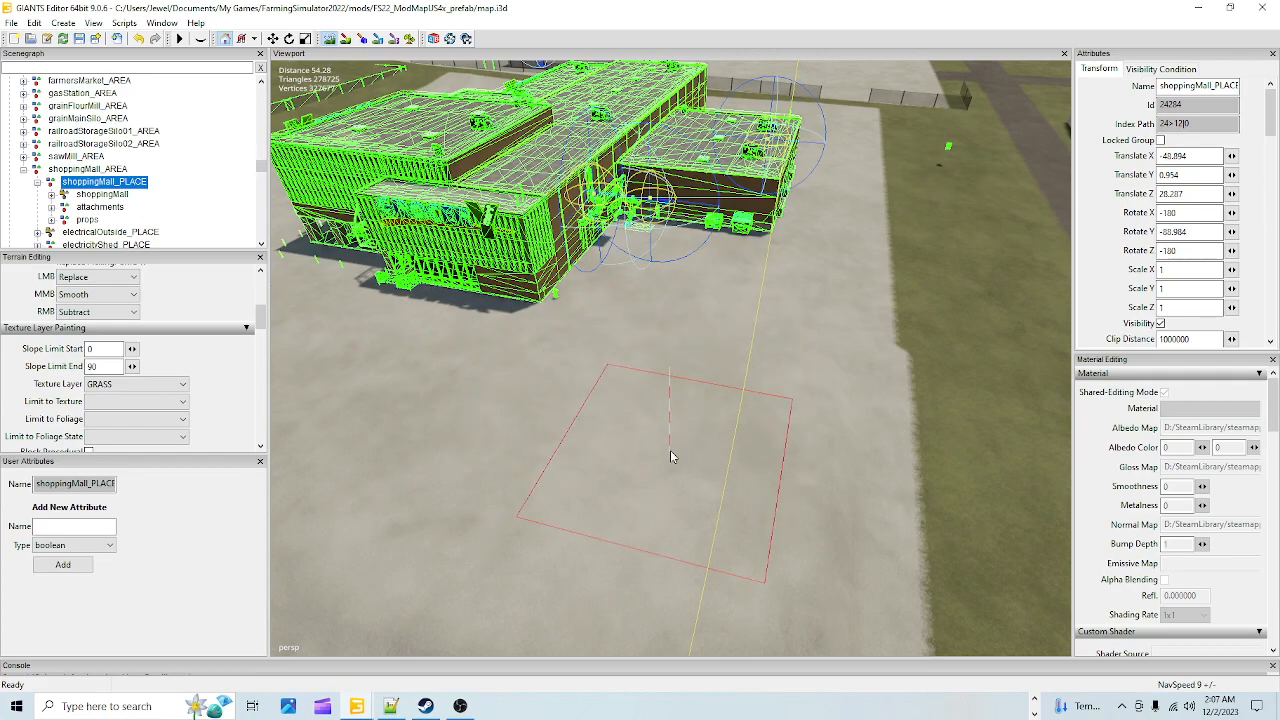
left_click(329, 40)
Examine the reworked concrete ground beside the mall, checking the slope and the ragged grass boundary
left_click_drag(740, 408, 489, 474, "alt")
scroll(694, 283, "up", 5)
scroll(597, 324, "down", 5)
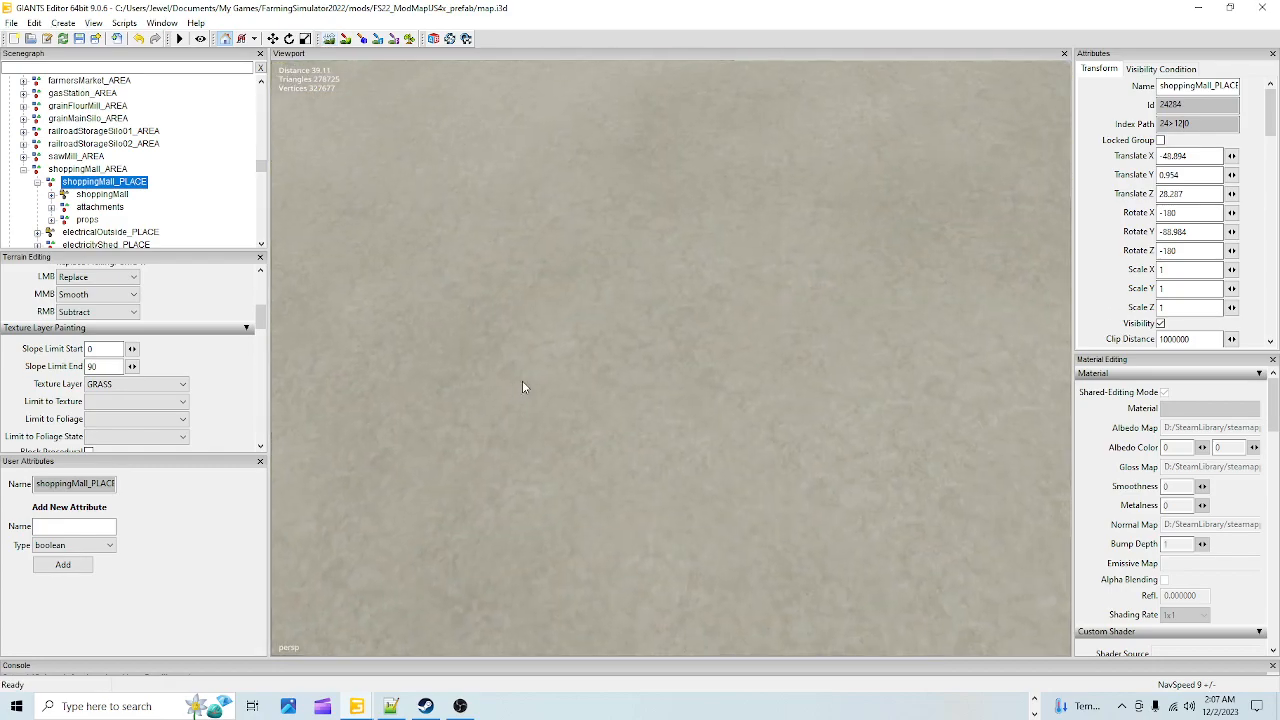
left_click_drag(568, 472, 645, 468, "alt")
scroll(645, 468, "down", 2)
middle_click_drag(500, 563, 588, 508, "alt")
left_click_drag(588, 515, 586, 515, "alt")
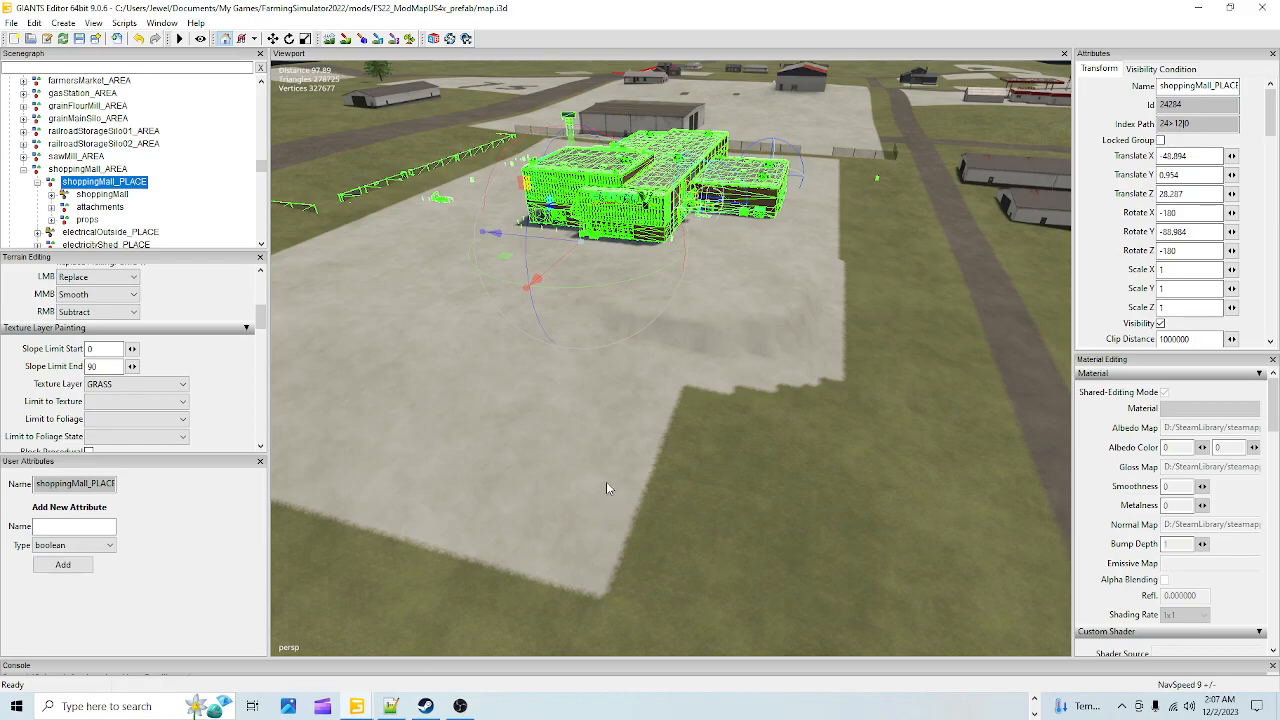
scroll(678, 456, "up", 3)
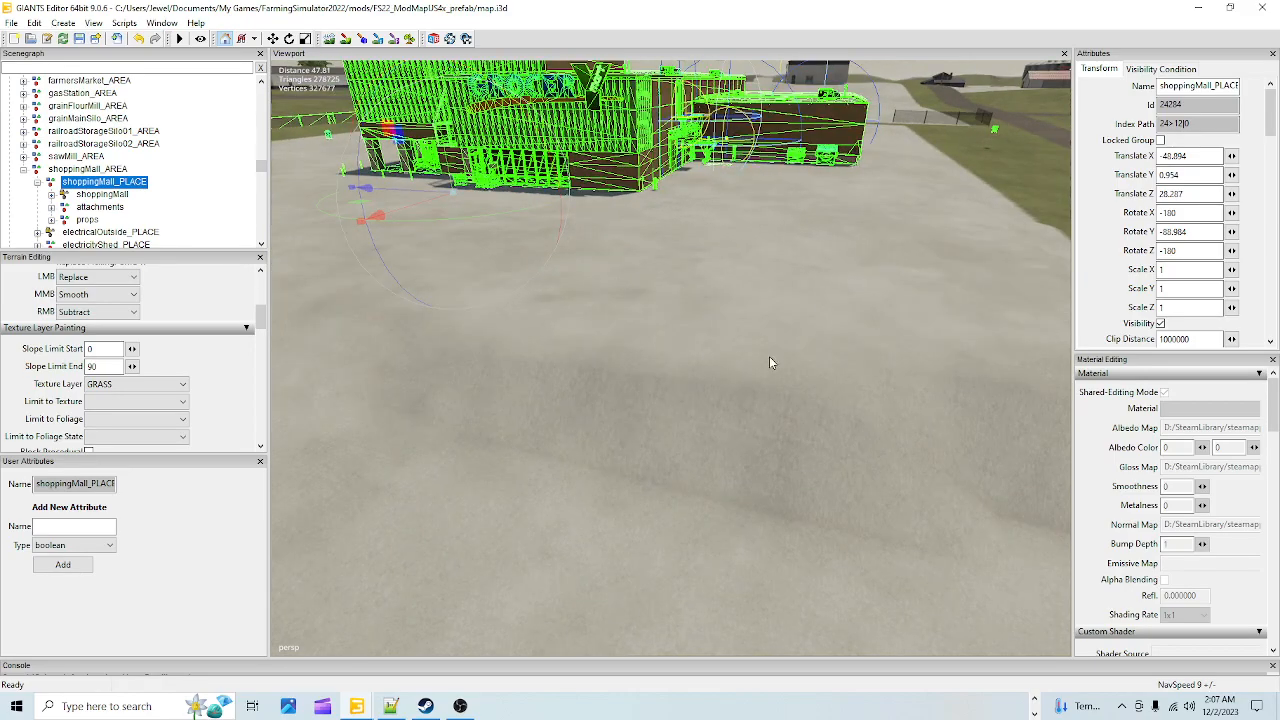
left_click_drag(769, 362, 685, 501, "alt")
left_click_drag(720, 451, 657, 328, "alt")
left_click_drag(744, 392, 580, 232, "alt")
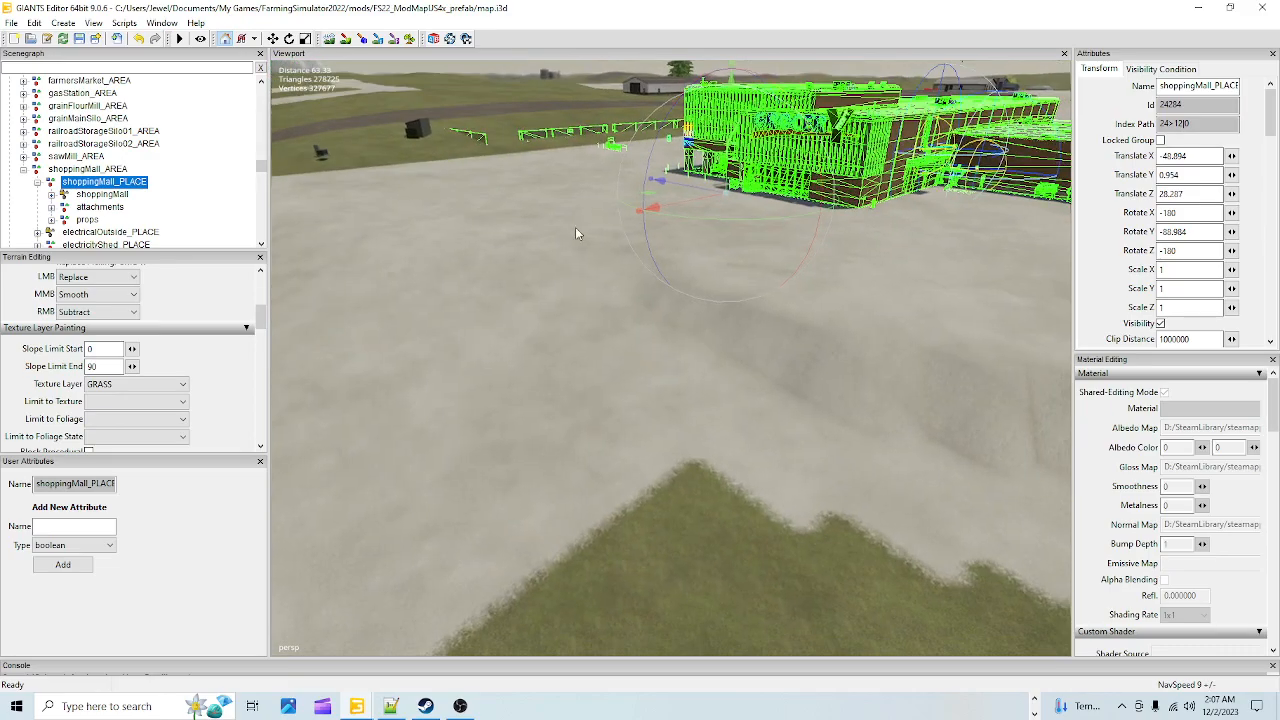
left_click_drag(960, 380, 530, 293, "alt")
left_click_drag(738, 481, 643, 236, "alt")
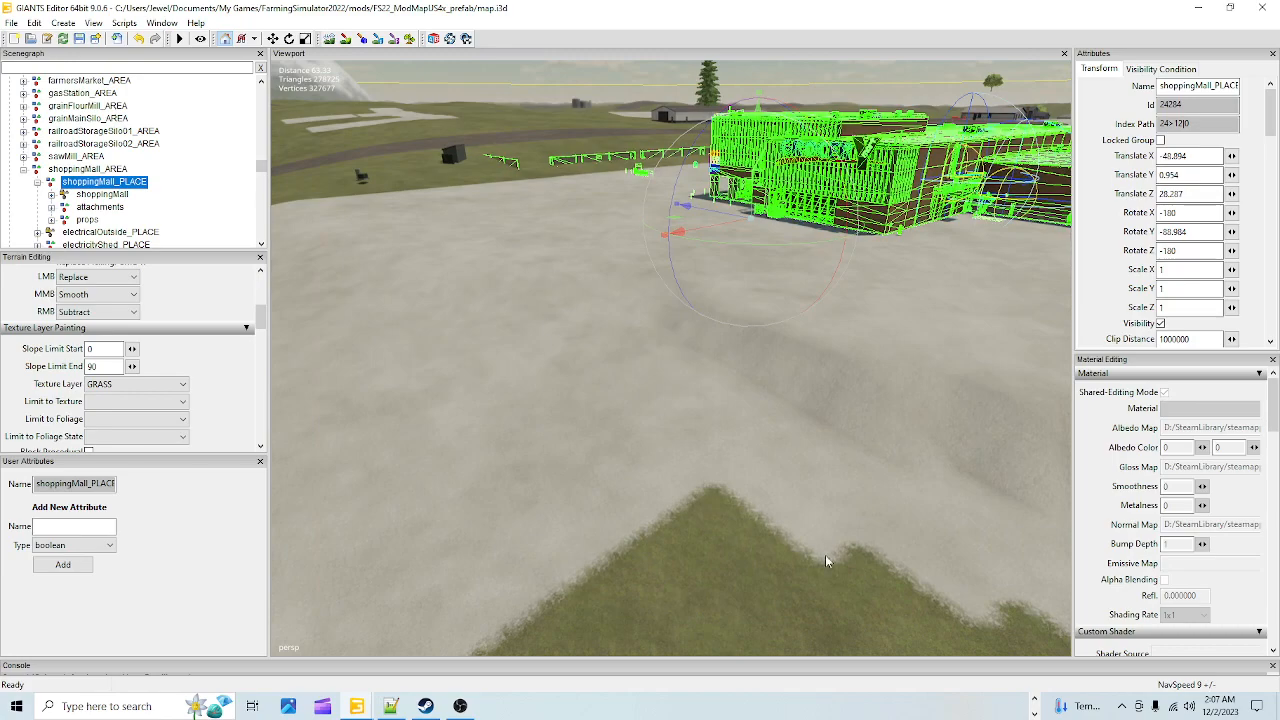
Set the primary sculpting action to Smooth and smooth the sunken concrete strip beside the mall
right_click_drag(640, 427, 515, 551)
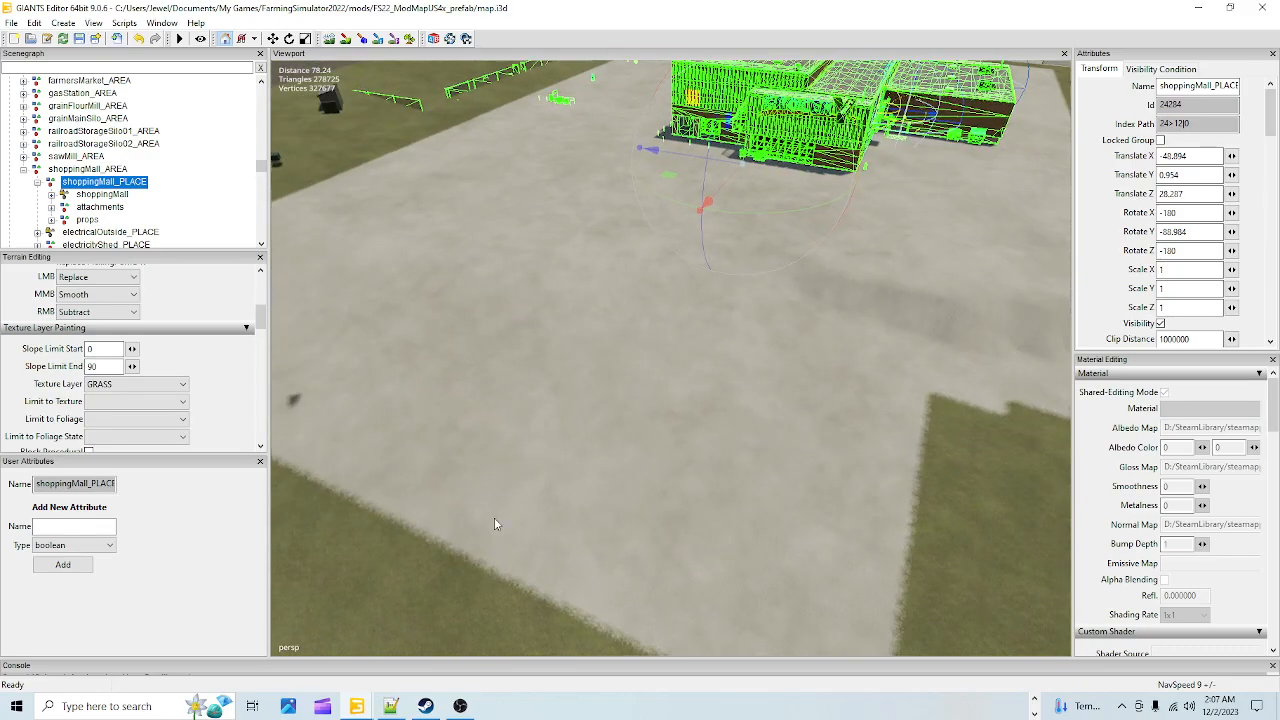
left_click(331, 39)
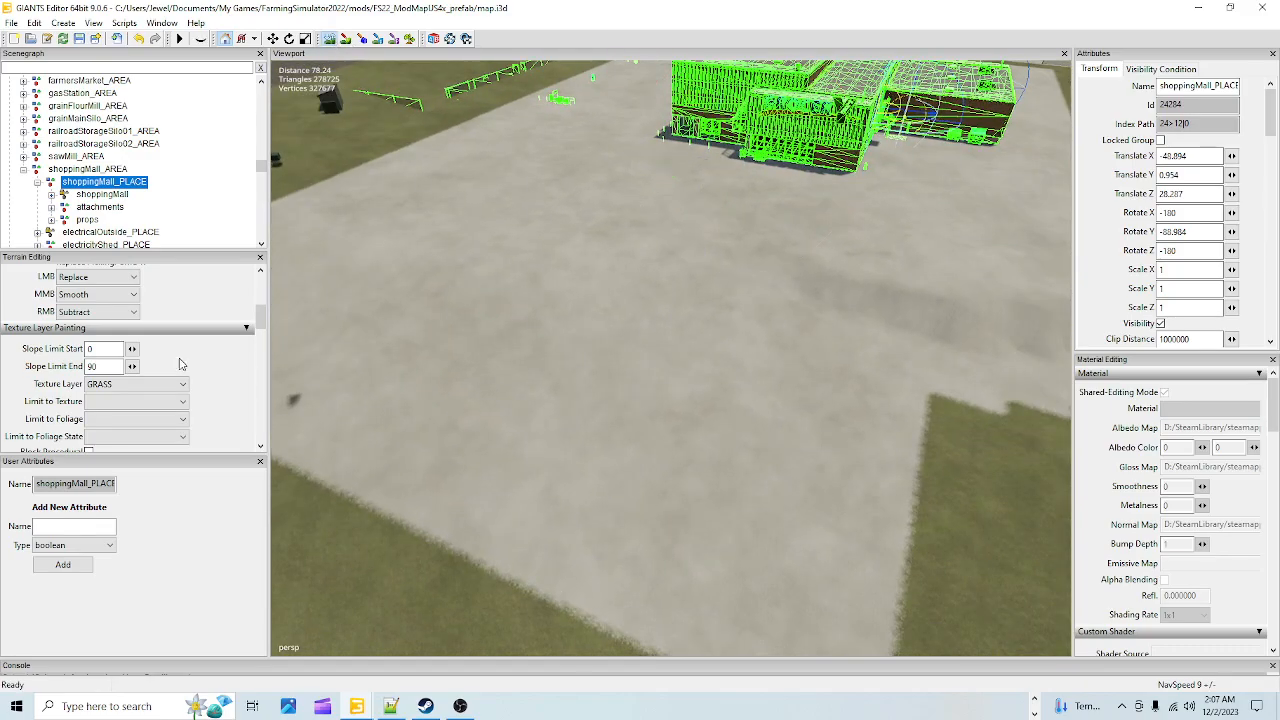
left_click(97, 277)
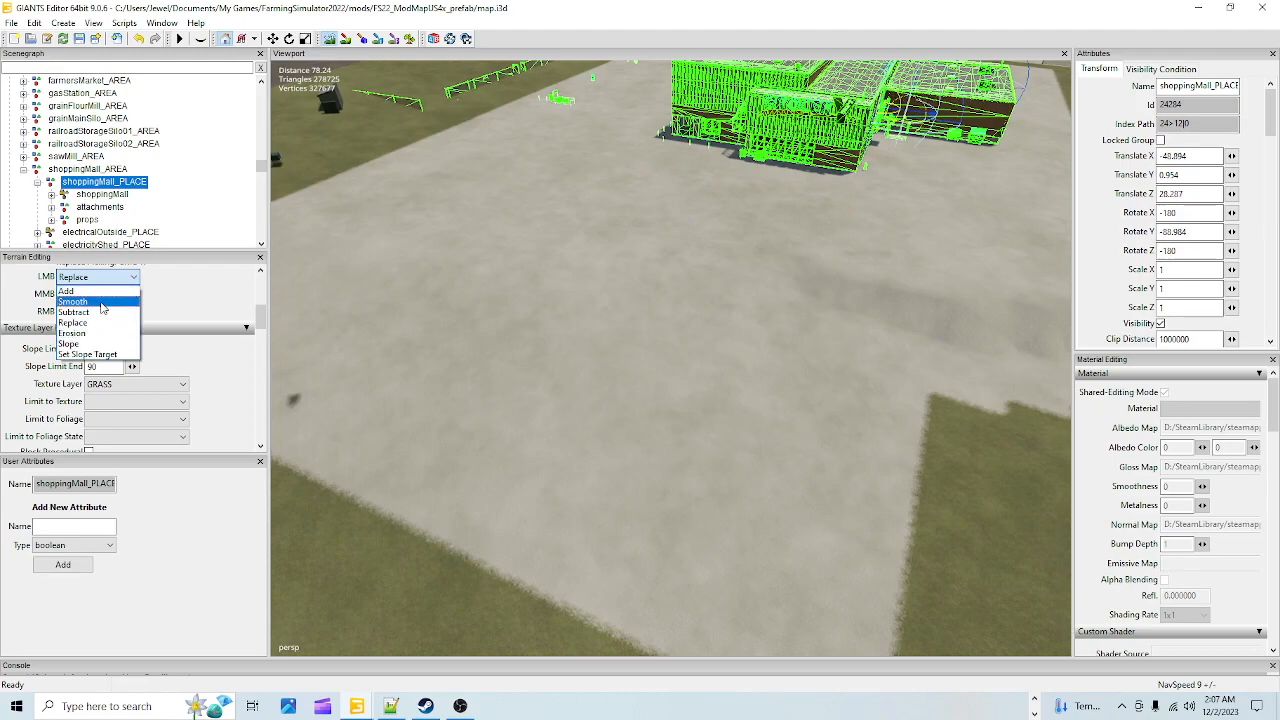
left_click(85, 303)
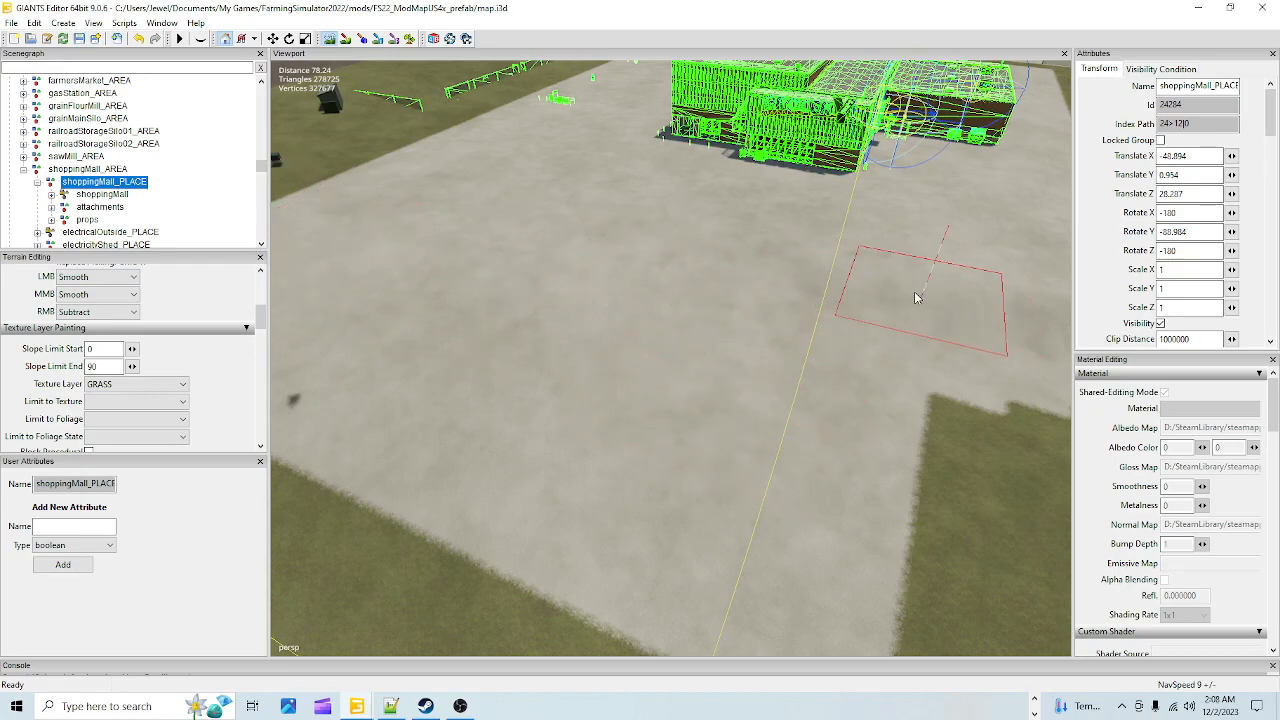
left_click(332, 38)
Examine the smoothed concrete in front of the mall and its stepped grass boundary from several angles
left_click_drag(742, 436, 872, 472, "alt")
scroll(971, 242, "up", 5)
left_click_drag(968, 324, 686, 535, "alt")
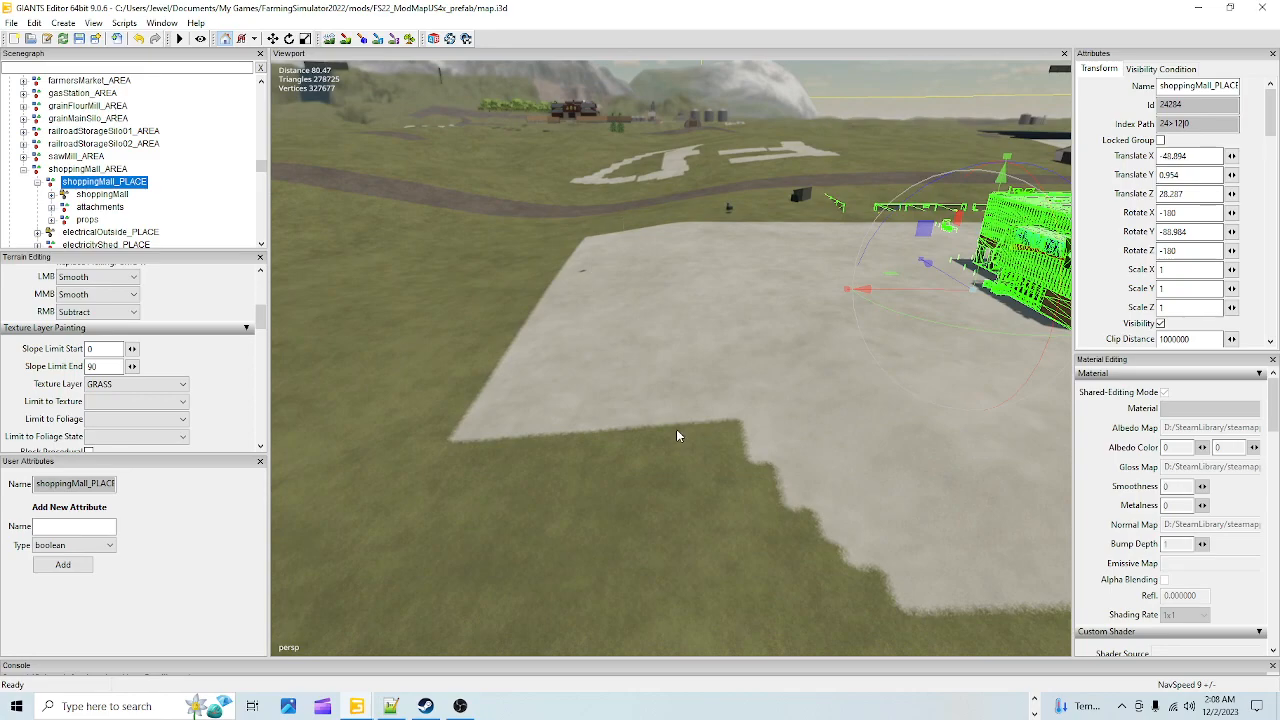
left_click_drag(636, 476, 774, 477, "alt")
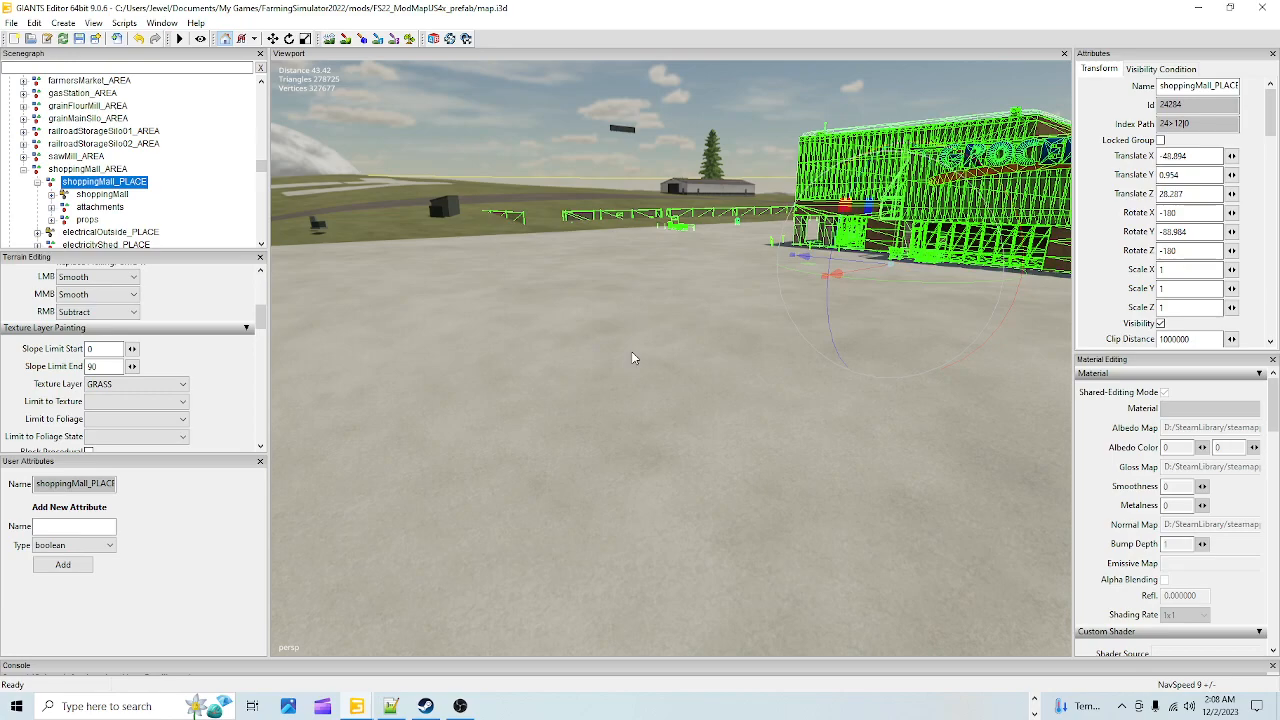
left_click_drag(793, 410, 700, 350, "alt")
scroll(657, 491, "down", 2)
scroll(640, 458, "down", 4)
scroll(811, 238, "up", 4)
Examine the sloping outer edge of the concrete lot and the grass between it and the dirt road
left_click_drag(811, 238, 839, 386, "alt")
scroll(761, 443, "up", 2)
left_click_drag(802, 314, 741, 466, "alt")
left_click_drag(766, 366, 642, 460, "alt")
scroll(642, 460, "down", 2)
scroll(641, 460, "down", 2)
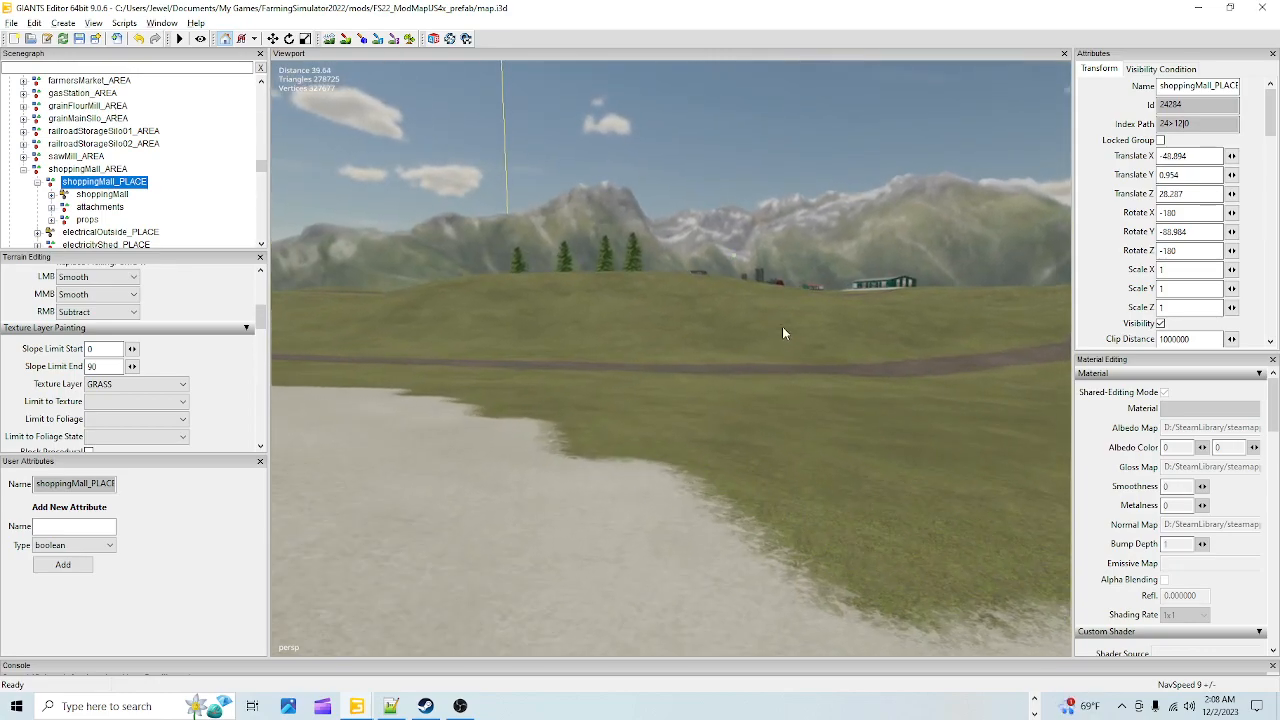
scroll(782, 333, "down", 1)
left_click_drag(782, 333, 374, 527, "alt")
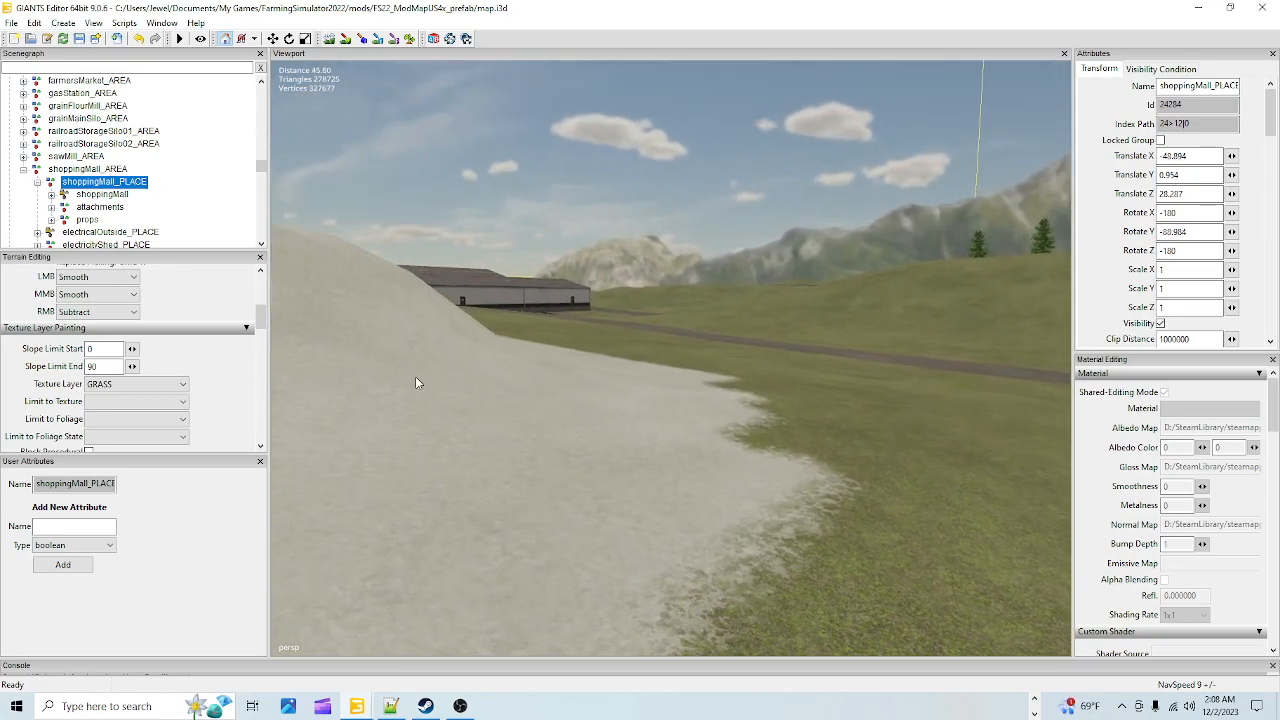
left_click_drag(707, 512, 690, 409, "alt")
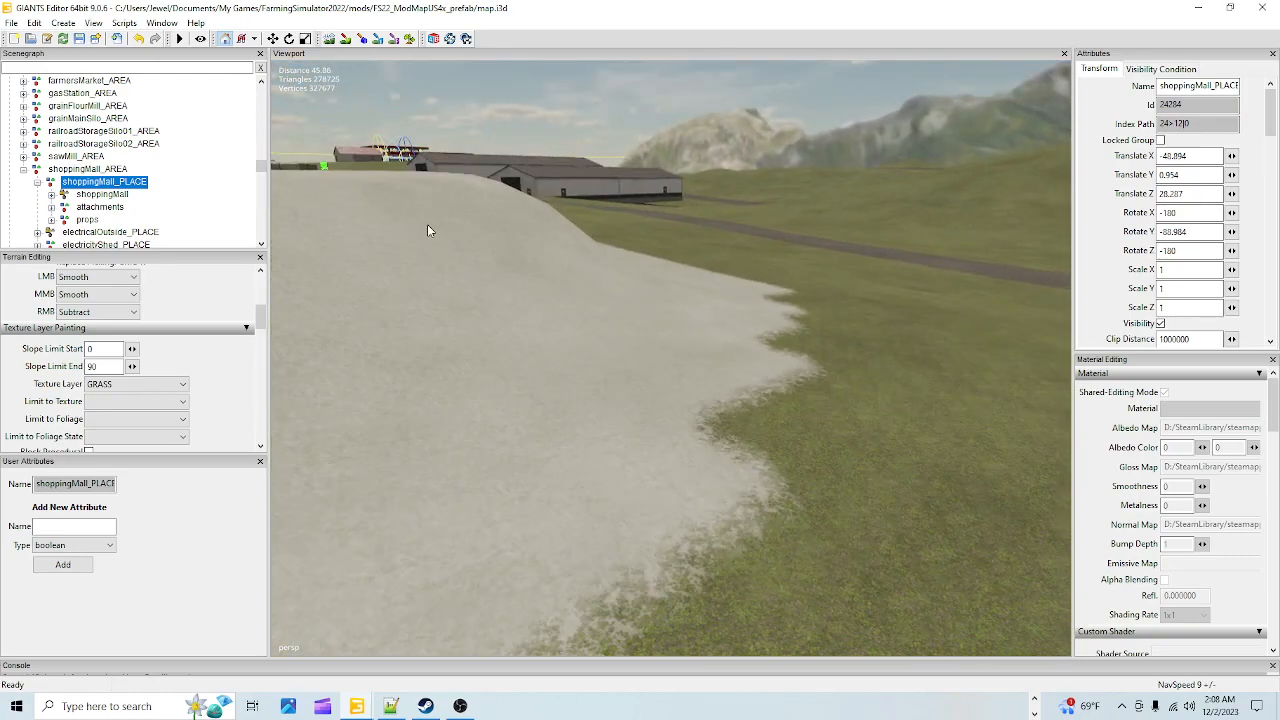
left_click_drag(495, 278, 1096, 512, "alt")
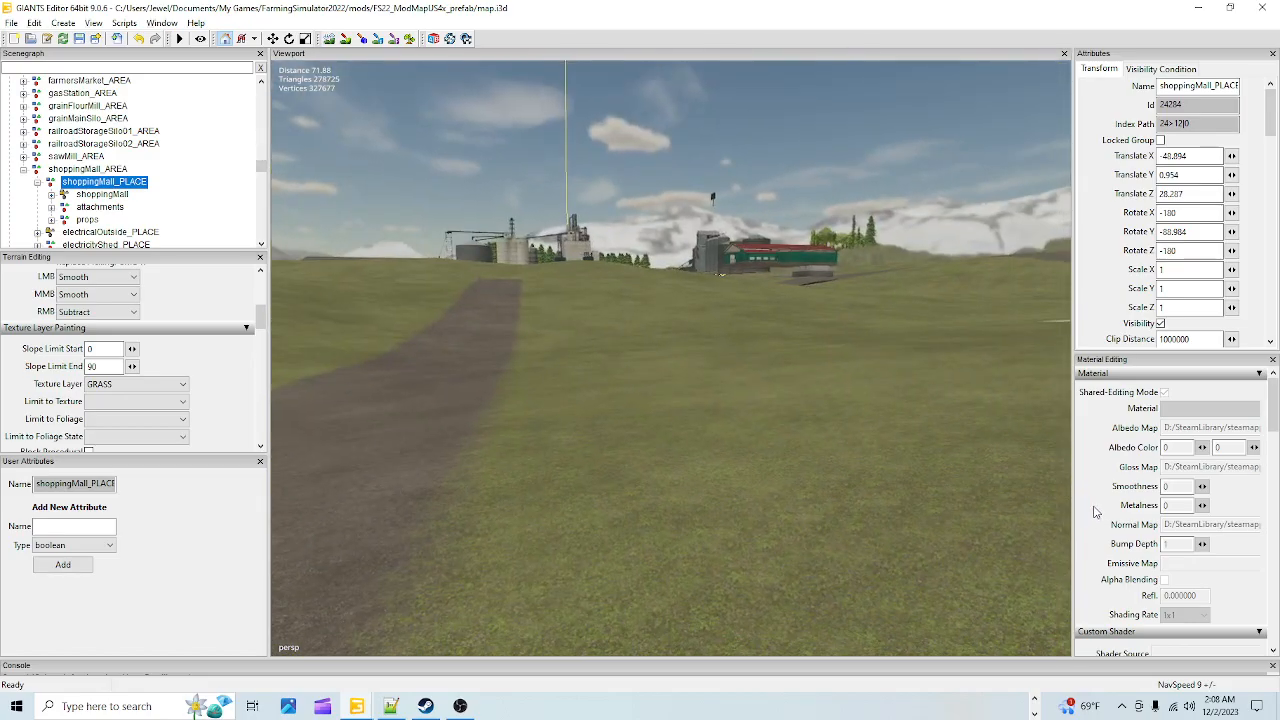
left_click_drag(932, 447, 620, 507, "alt")
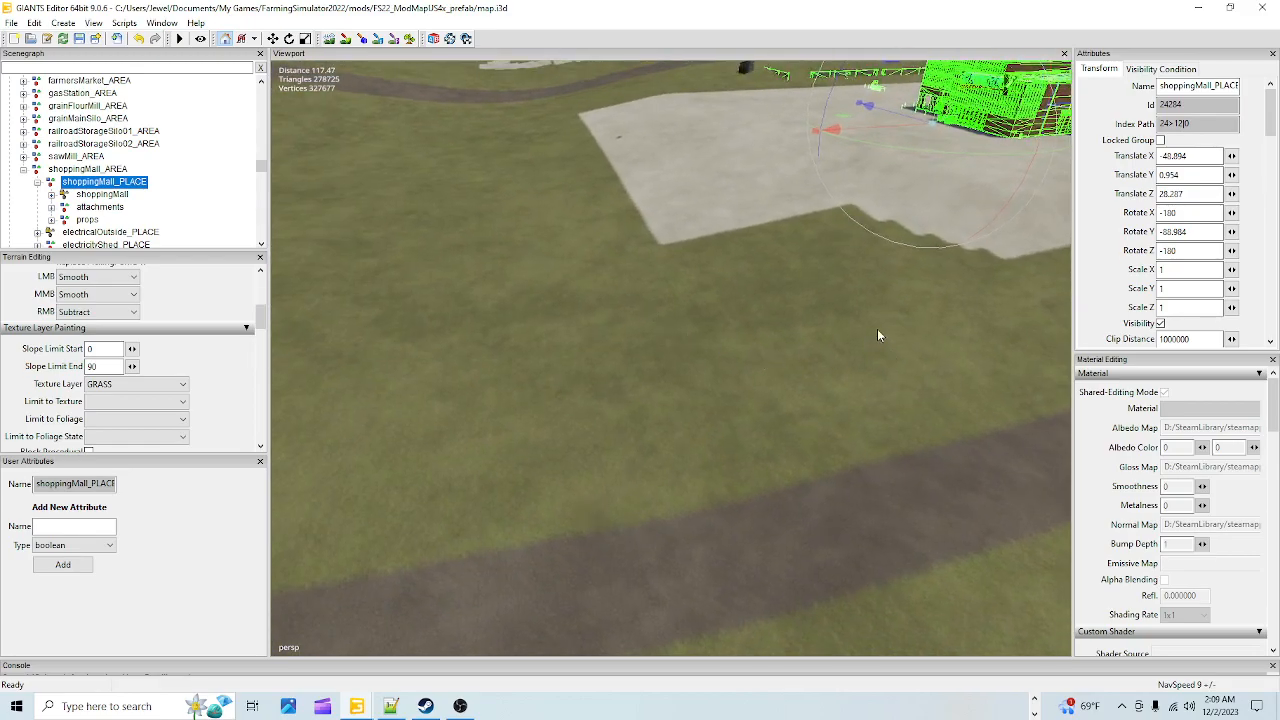
Set the primary sculpting action to Replace and level the grass between the concrete lot and the dirt road
left_click(329, 40)
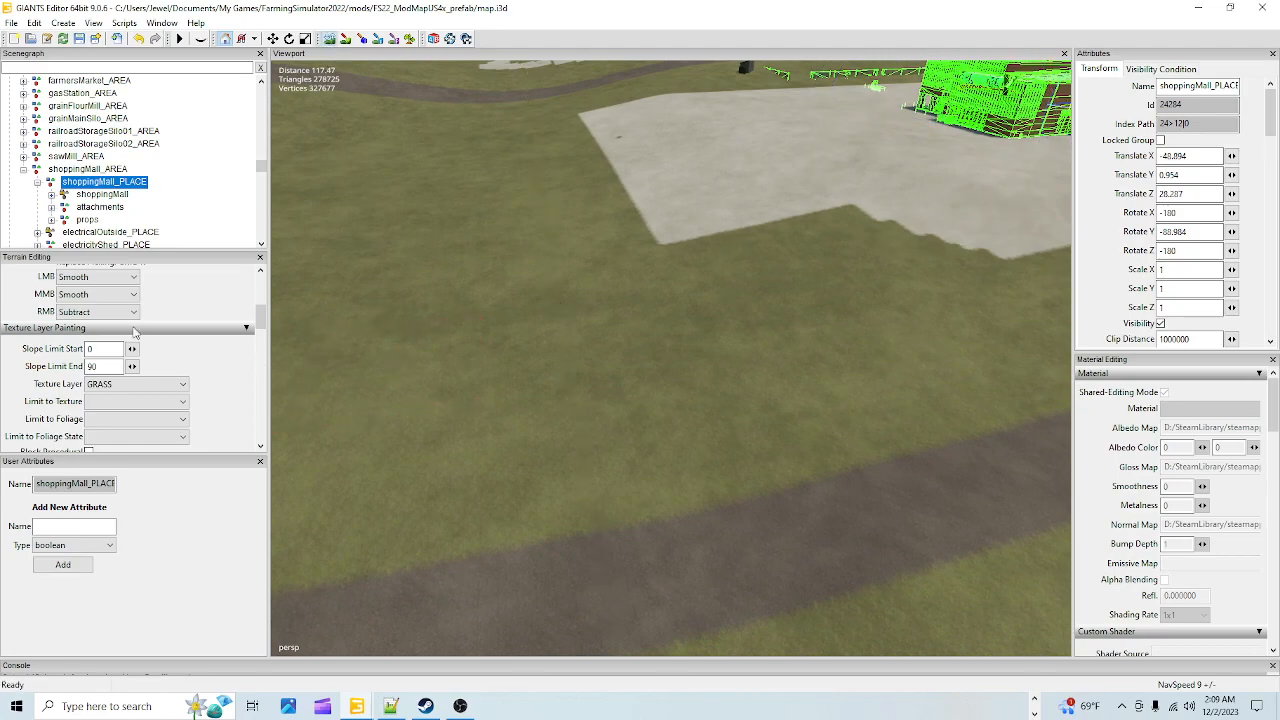
left_click(95, 277)
left_click(75, 333)
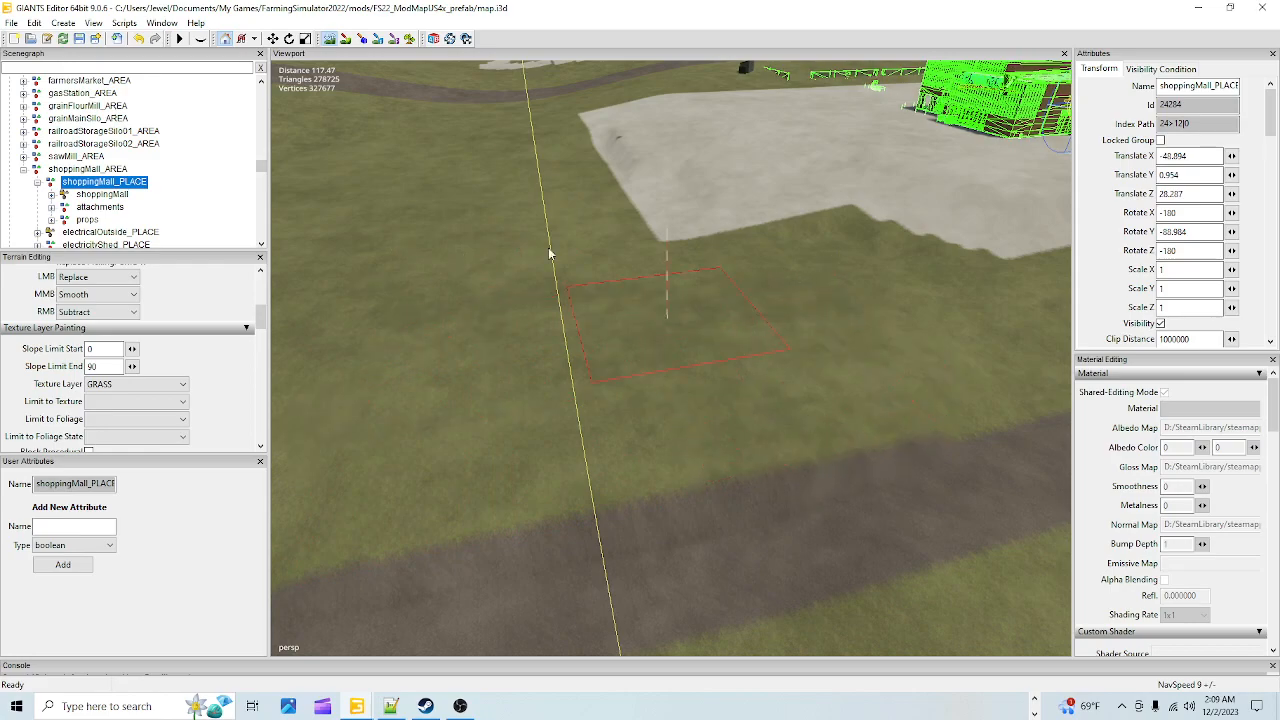
left_click(331, 39)
Level the terrain on both sides of the dirt road and around its far end with the Replace action
mouse_move(850, 122)
left_mouse_down("alt")
mouse_move(613, 317)
mouse_move(884, 120)
mouse_move(800, 248)
mouse_move(974, 169)
mouse_move(794, 171)
mouse_move(831, 229)
mouse_move(583, 266)
mouse_move(517, 245)
mouse_move(886, 138)
mouse_move(630, 265)
mouse_move(483, 243)
mouse_move(656, 284)
mouse_move(765, 176)
mouse_move(767, 148)
mouse_move(744, 240)
mouse_move(719, 268)
mouse_move(671, 274)
left_mouse_up("alt")
left_click_drag(680, 317, 622, 432, "alt")
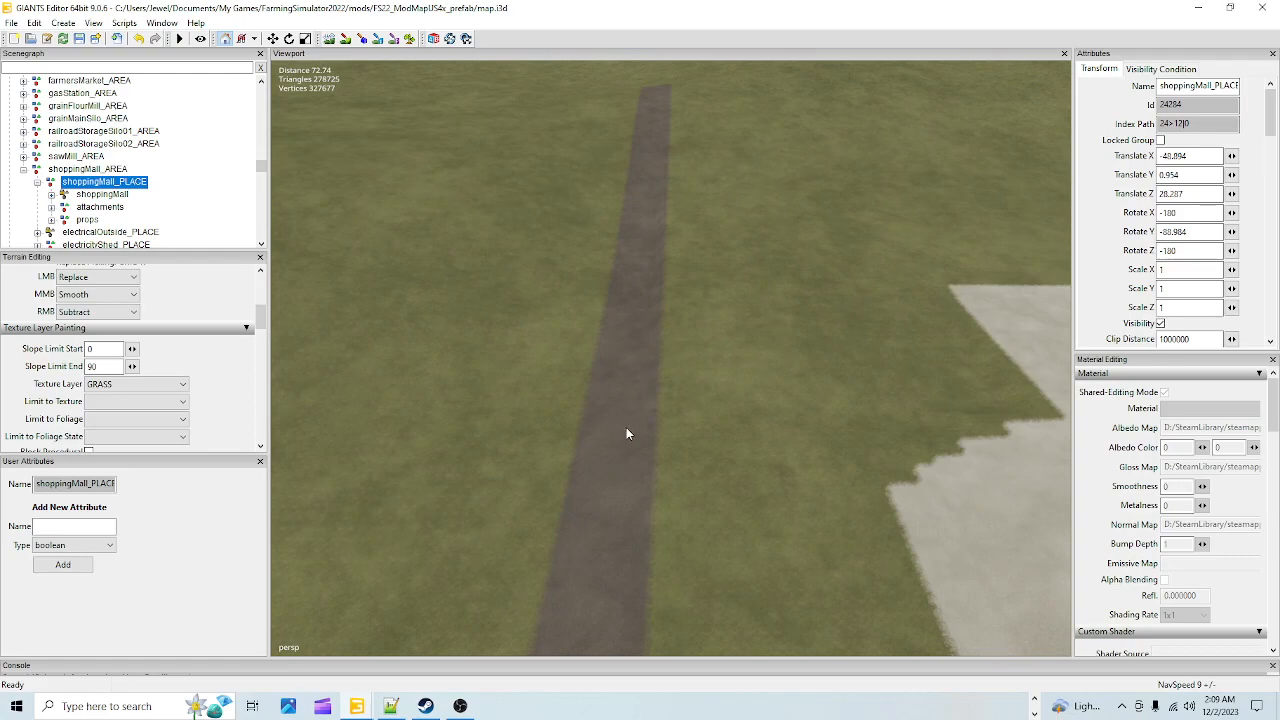
left_click(333, 41)
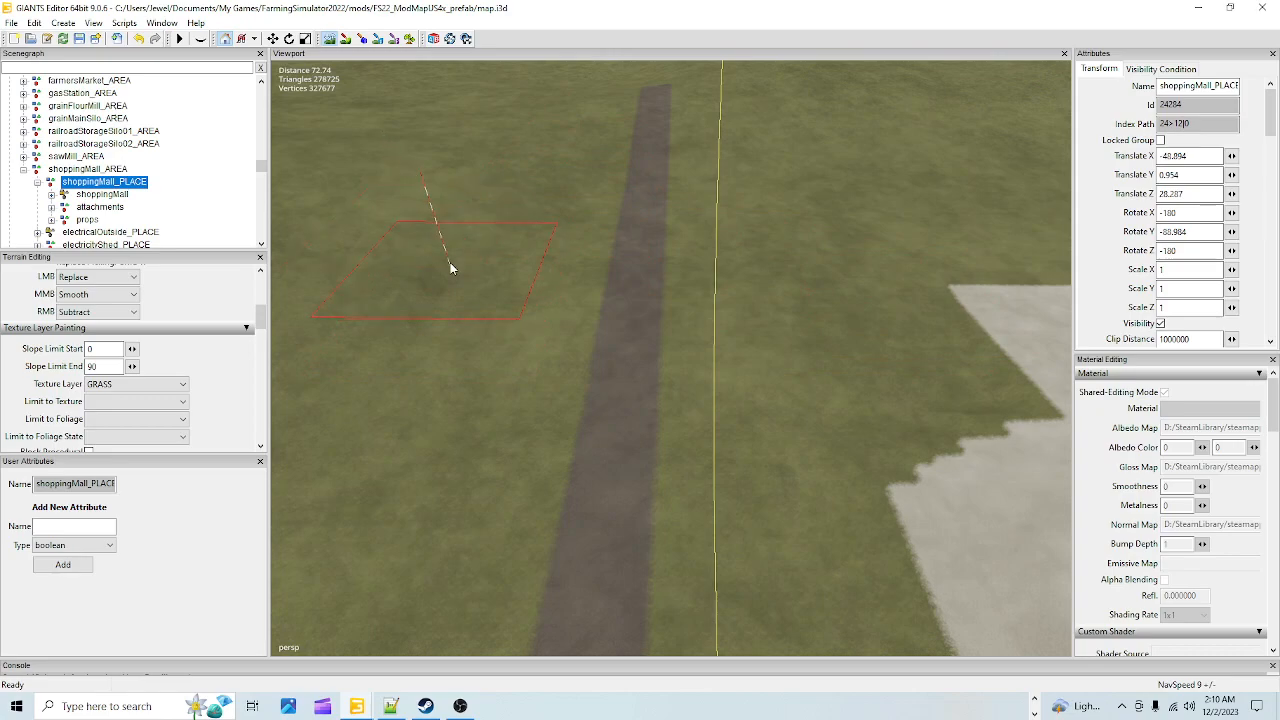
mouse_move(480, 315)
left_mouse_down()
mouse_move(493, 276)
mouse_move(578, 193)
left_mouse_up()
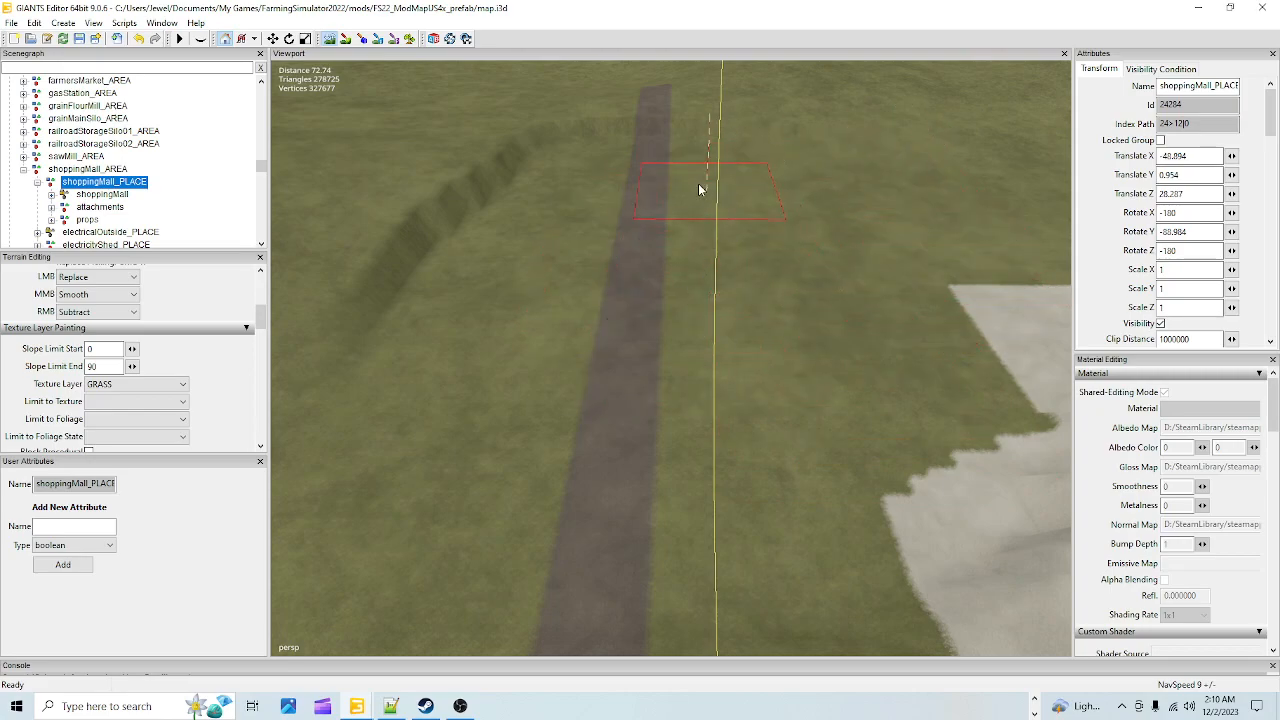
mouse_move(629, 109)
left_mouse_down()
mouse_move(538, 161)
mouse_move(525, 214)
left_mouse_up()
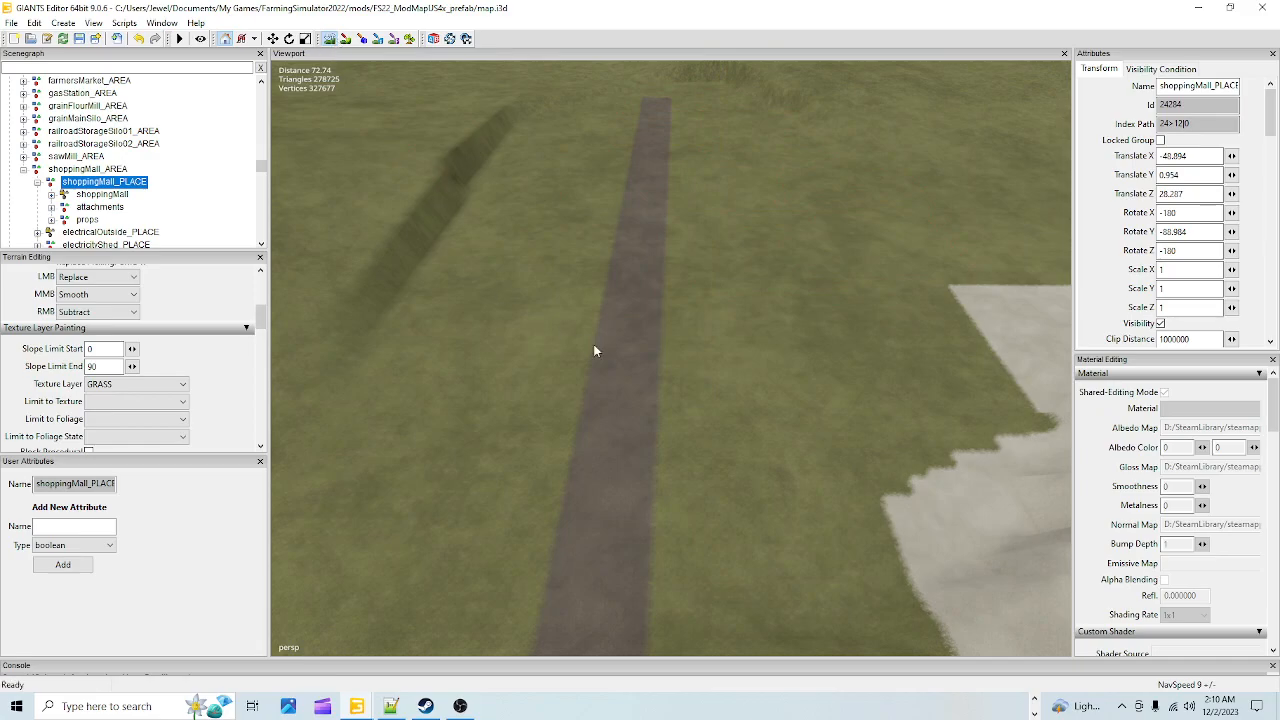
Set the primary sculpting action to Smooth and smooth the grass banks alongside the dirt road
left_click_drag(574, 336, 613, 460, "alt")
right_click_drag(613, 460, 875, 128, "alt")
left_click_drag(532, 468, 740, 421, "alt")
middle_click_drag(740, 421, 687, 530, "alt")
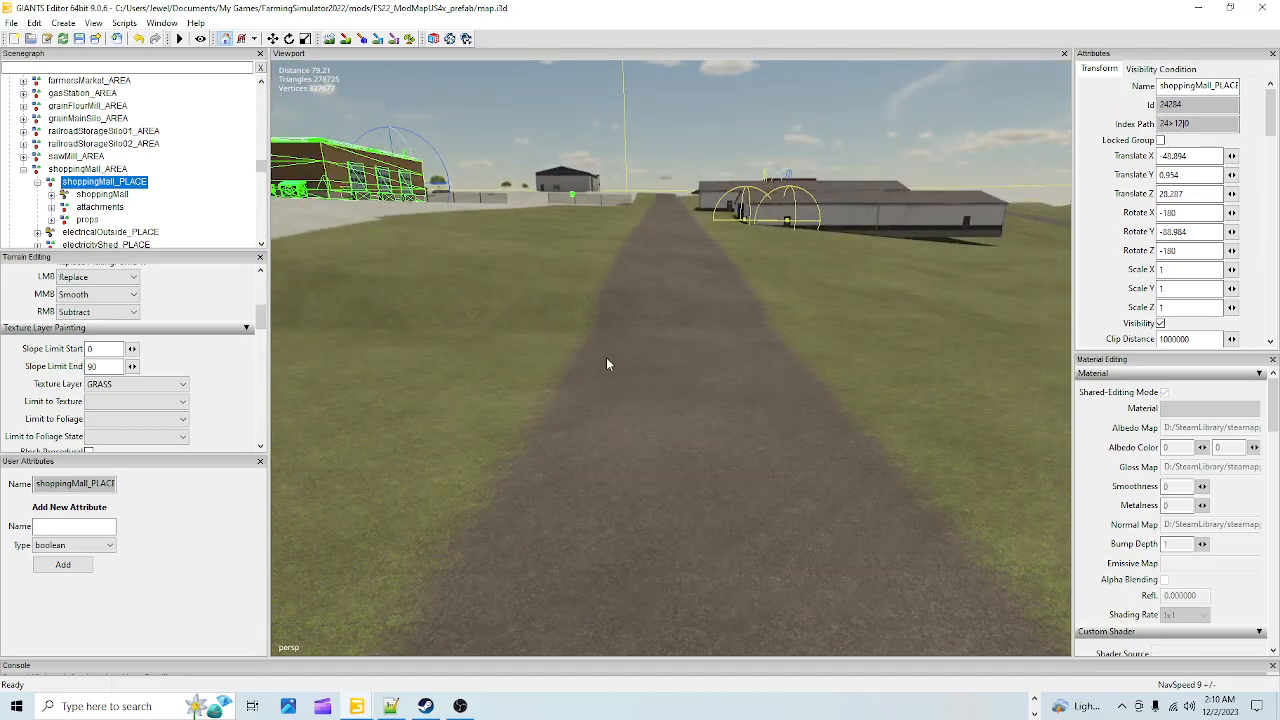
left_click(97, 277)
left_click(95, 305)
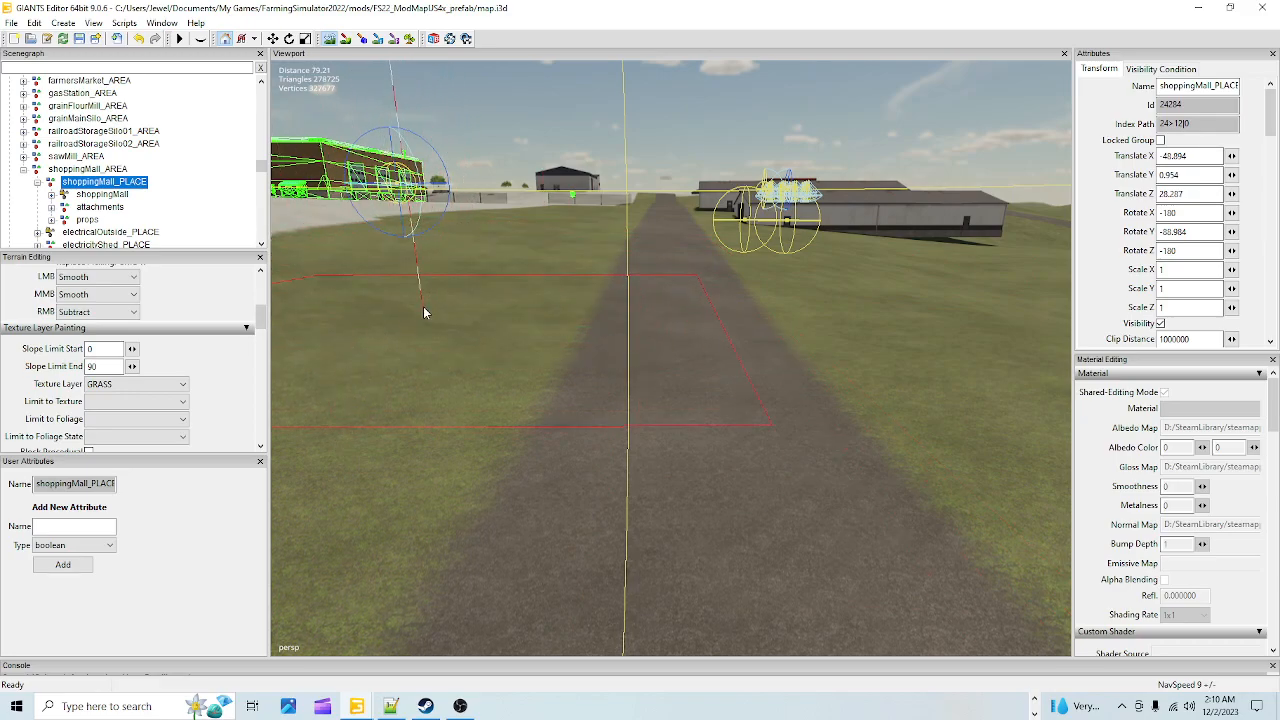
Smooth the grass around the end of the dirt road and the open field beyond the lot
left_click_drag(534, 360, 551, 364, "alt")
left_click_drag(619, 255, 726, 468, "alt")
left_click_drag(736, 399, 390, 525, "alt")
left_click(330, 42)
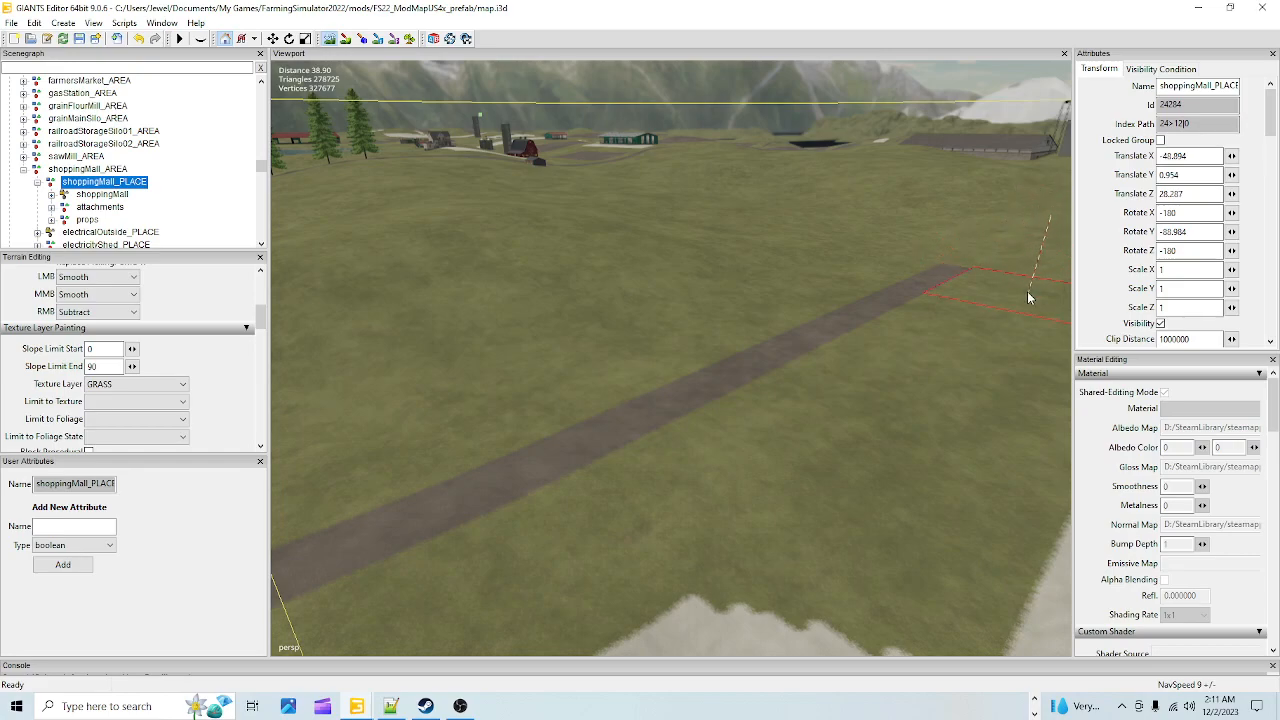
middle_click_drag(397, 362, 431, 202)
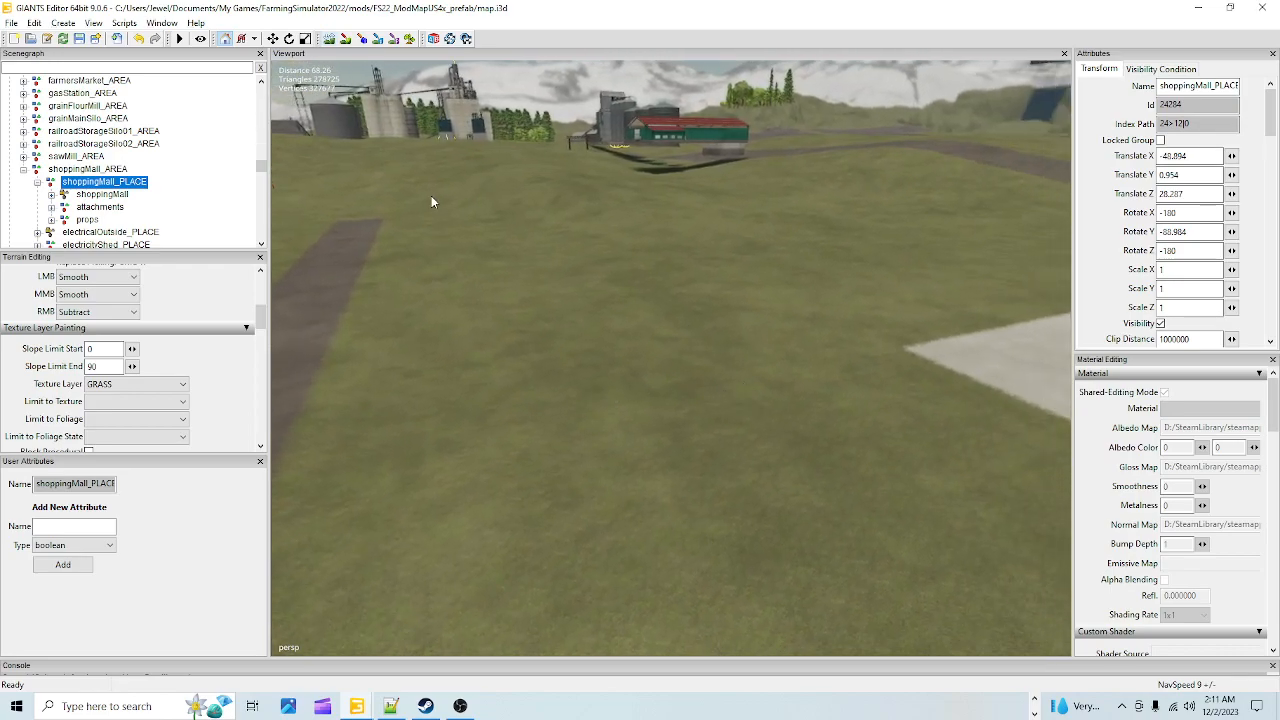
left_click(334, 41)
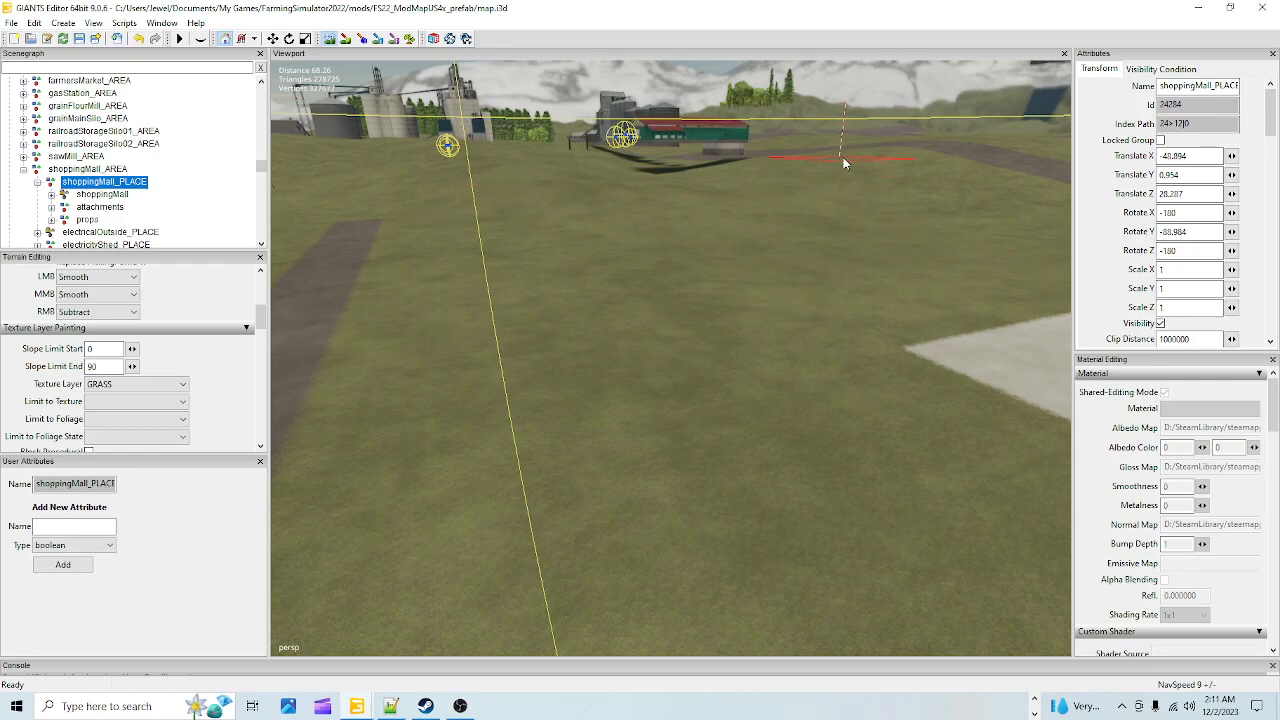
Smooth the uneven outer edge of the concrete lot where it meets the surrounding grass
left_click_drag(359, 195, 266, 538, "alt")
left_click_drag(505, 467, 630, 464, "alt")
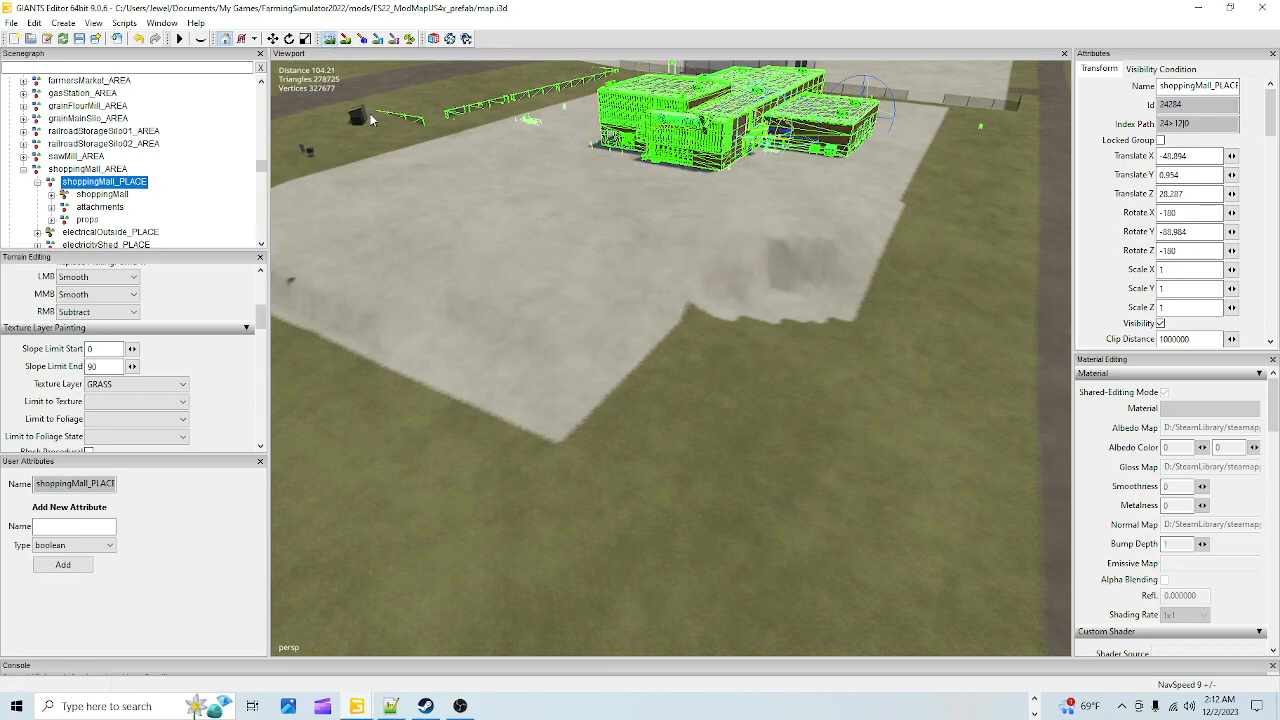
mouse_move(549, 374)
left_mouse_down()
mouse_move(343, 305)
mouse_move(661, 414)
left_mouse_up()
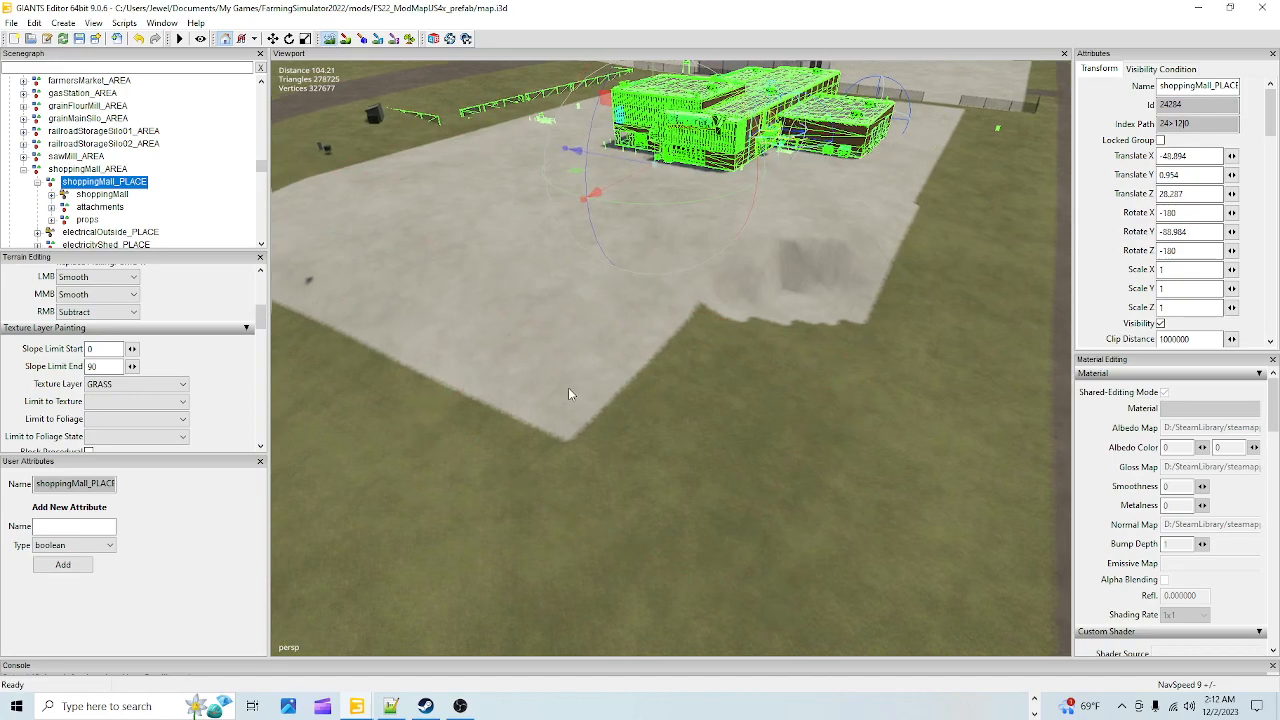
right_click_drag(572, 388, 511, 360)
left_click(329, 38)
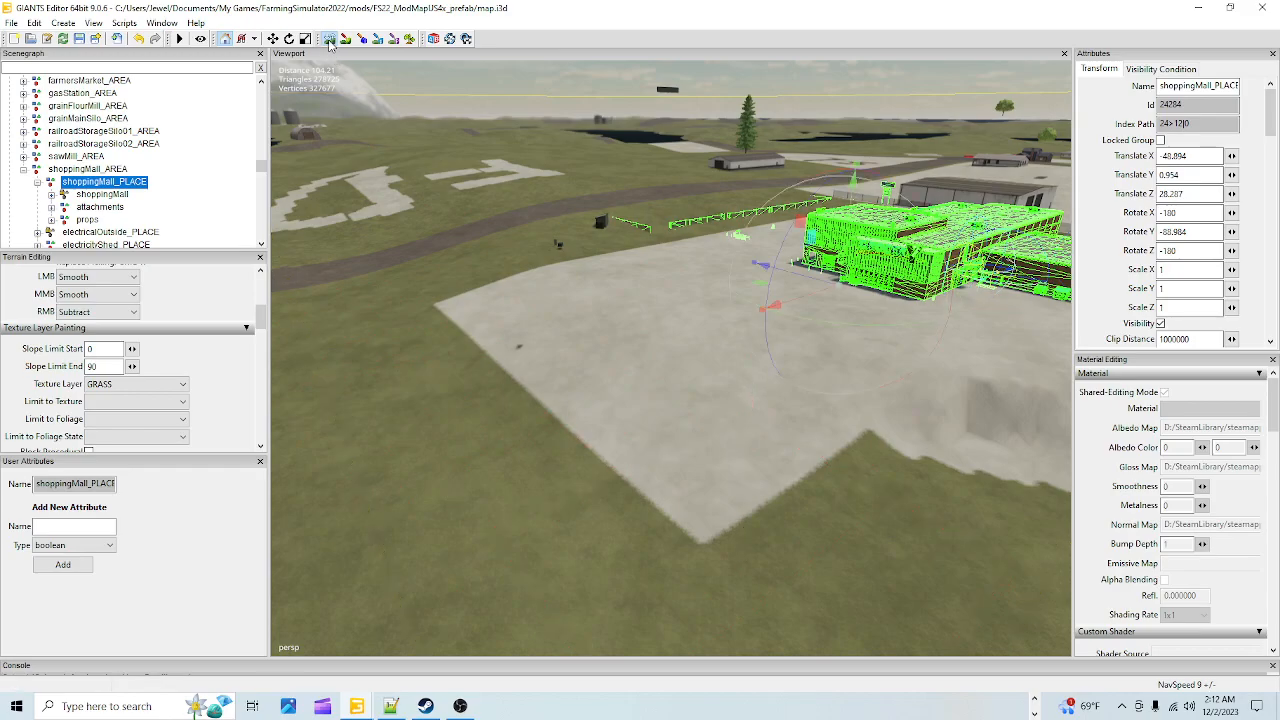
Smooth out the steep bump near the jagged corner of the concrete beside the mall
left_click_drag(540, 430, 659, 448, "alt")
scroll(678, 454, "up", 5)
left_click_drag(759, 402, 560, 640, "alt")
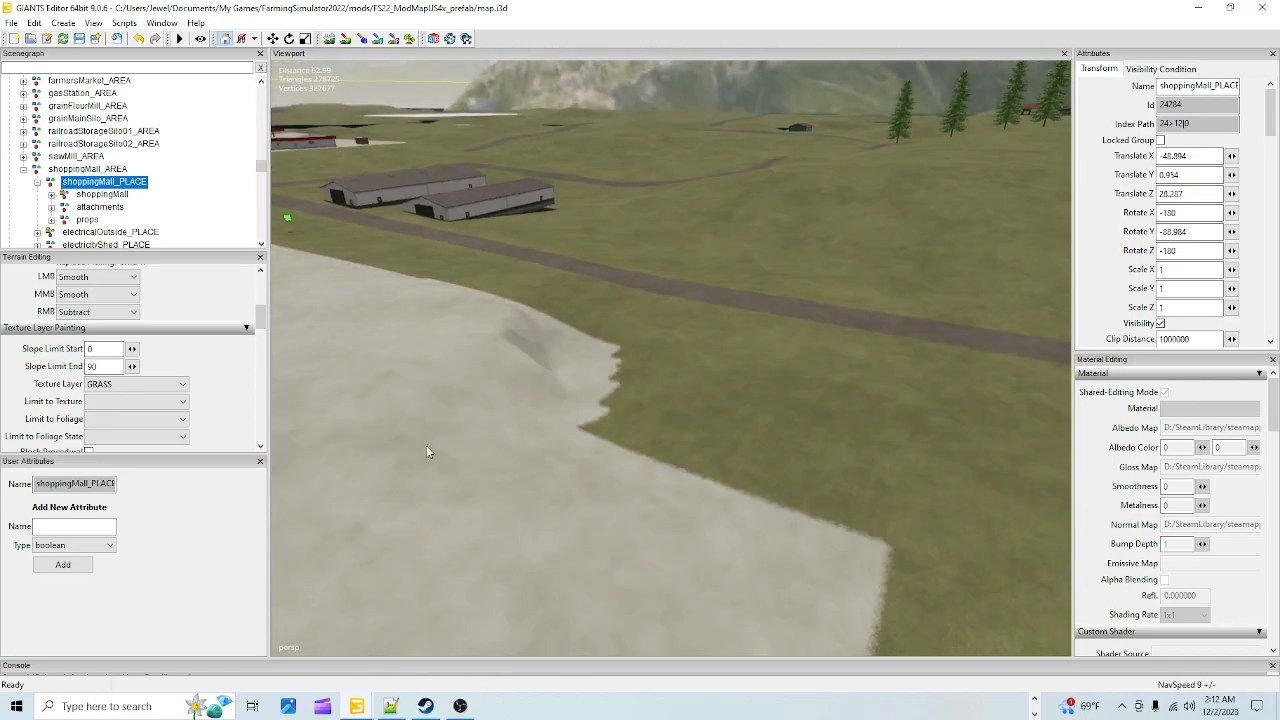
left_click(329, 40)
left_click_drag(575, 355, 455, 330)
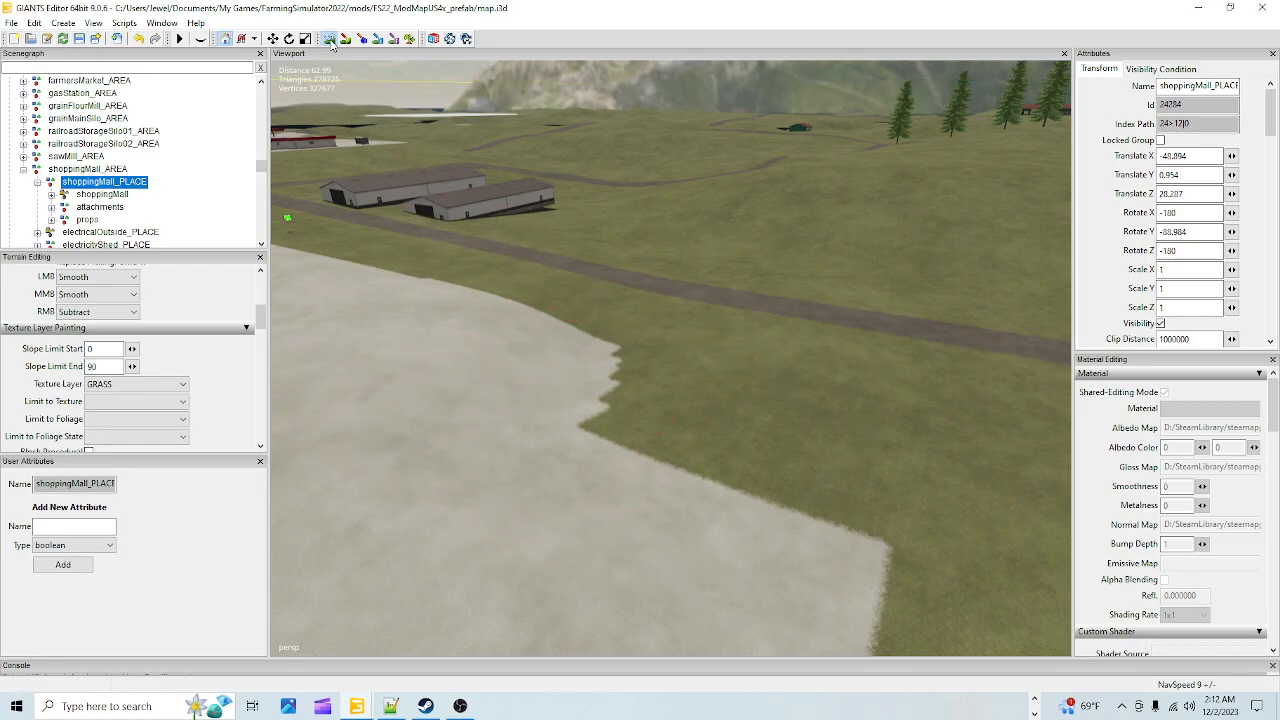
Set the primary sculpting action to Add and paint GRASS over the protruding outer corner of the concrete lot
left_click_drag(663, 604, 548, 665, "alt")
left_click_drag(676, 367, 899, 295, "alt")
left_click_drag(780, 395, 529, 627, "alt")
left_click_drag(574, 555, 543, 593, "alt")
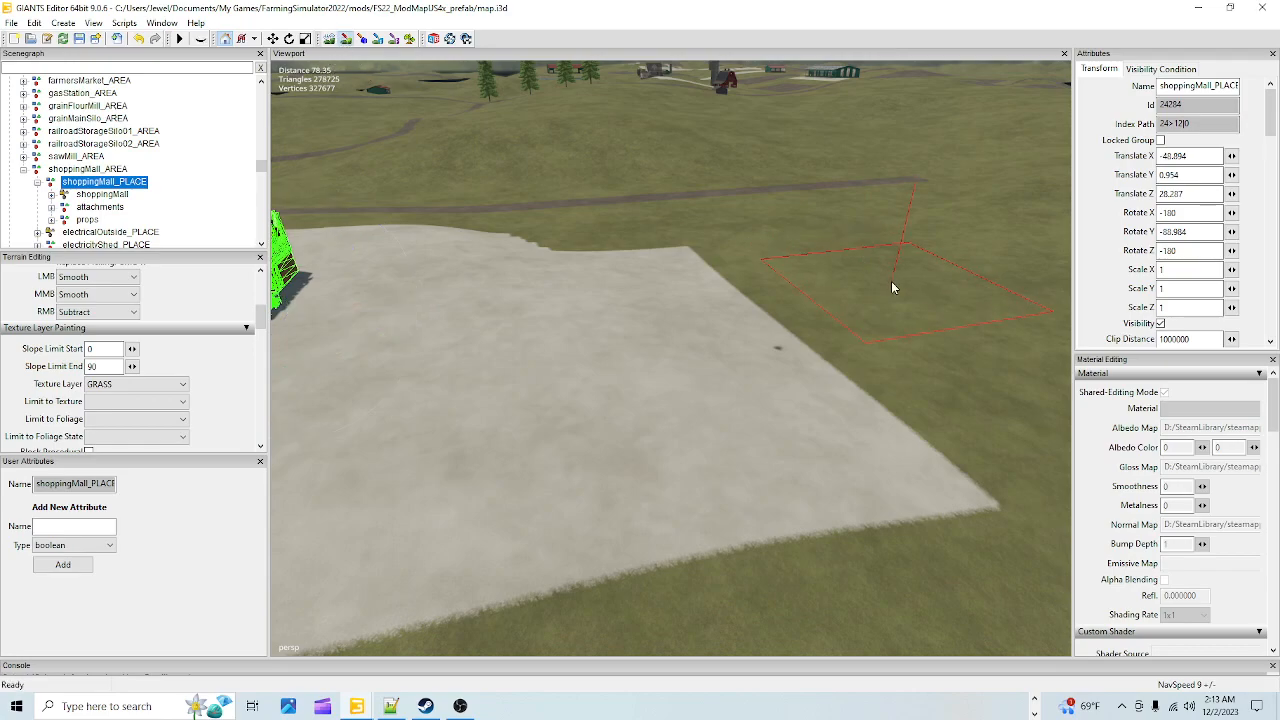
left_click(82, 291)
left_click(86, 295)
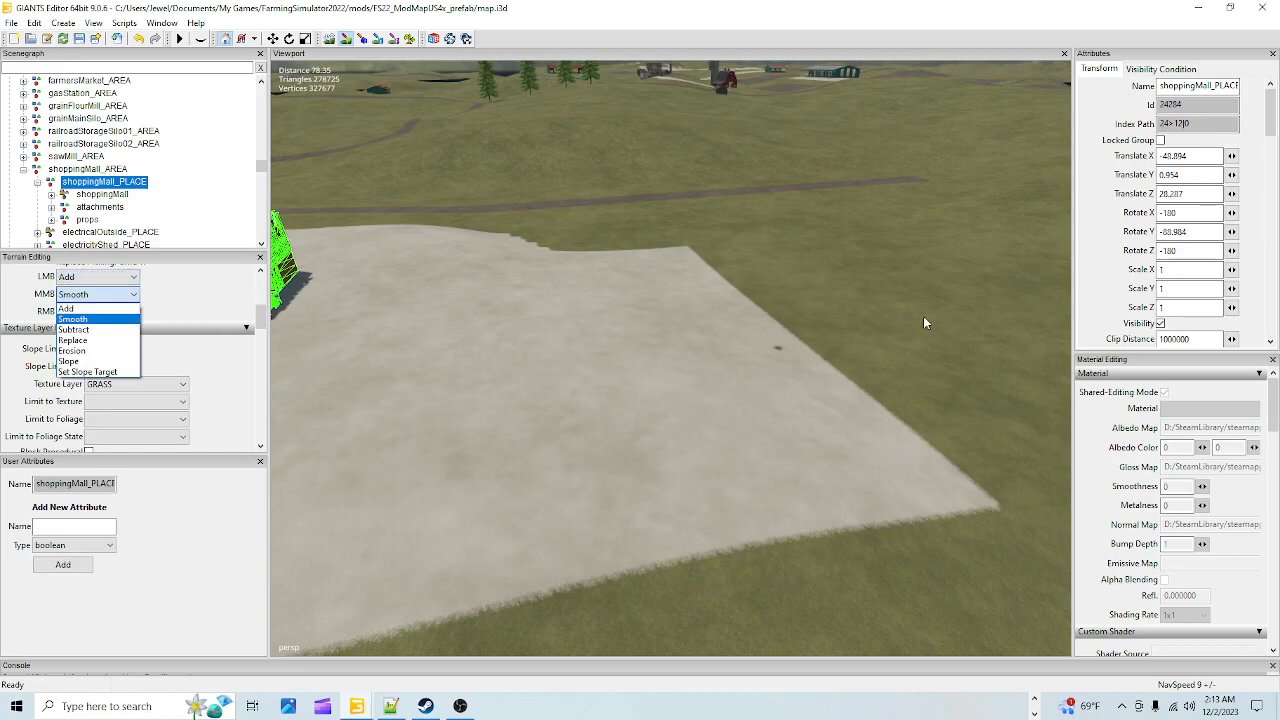
left_click(349, 42)
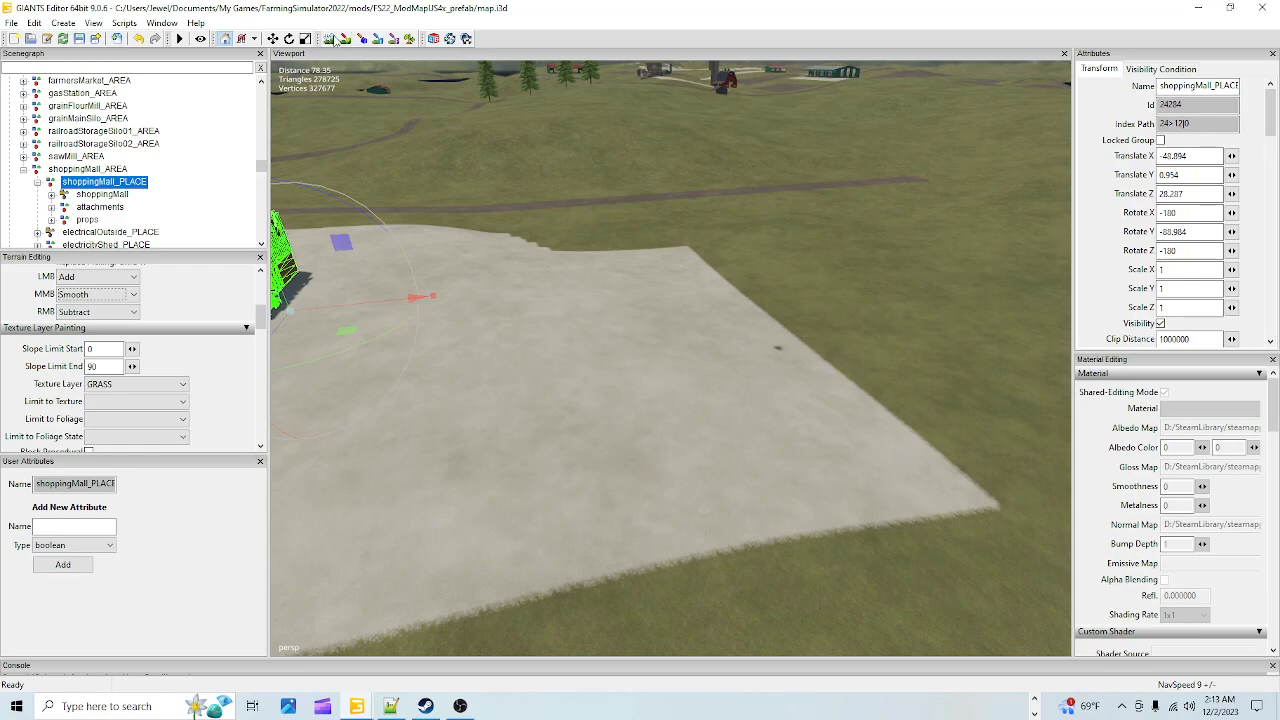
mouse_move(957, 406)
left_mouse_down()
mouse_move(947, 413)
mouse_move(737, 261)
mouse_move(697, 274)
mouse_move(794, 438)
mouse_move(788, 520)
mouse_move(800, 450)
left_mouse_up()
left_click_drag(745, 396, 732, 388)
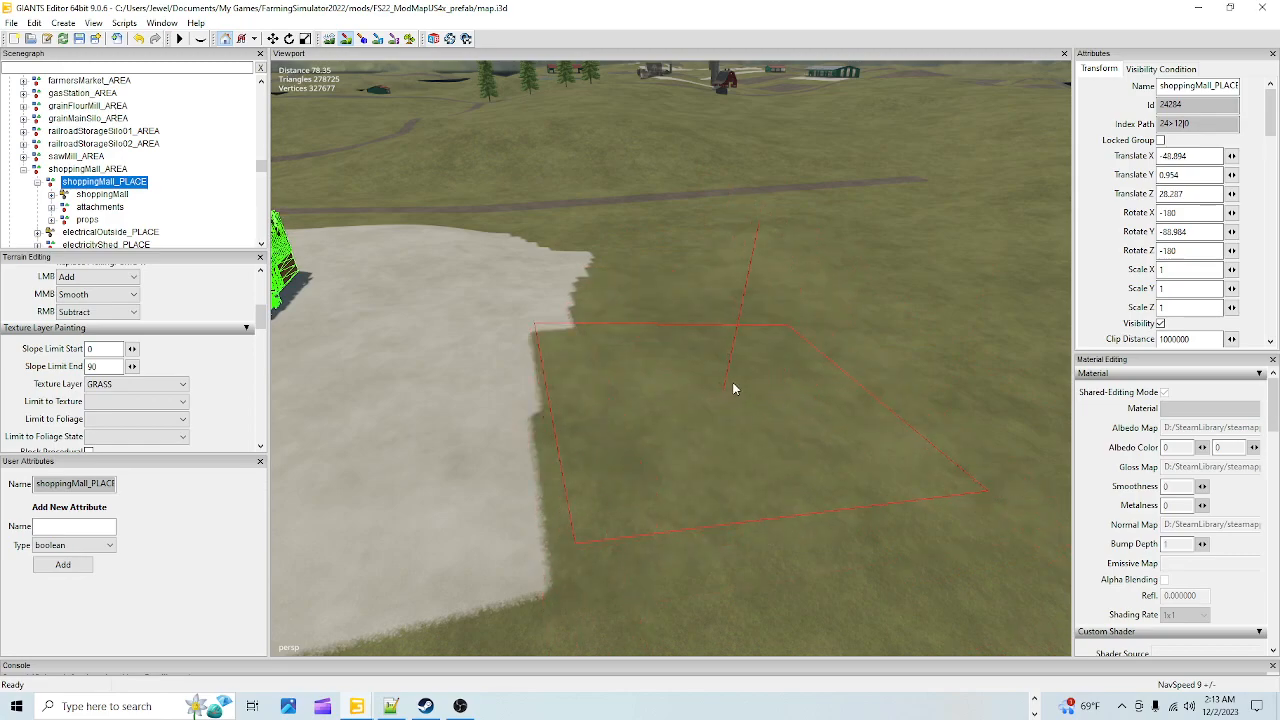
mouse_move(667, 270)
left_mouse_down()
mouse_move(655, 269)
mouse_move(657, 297)
mouse_move(664, 276)
left_mouse_up()
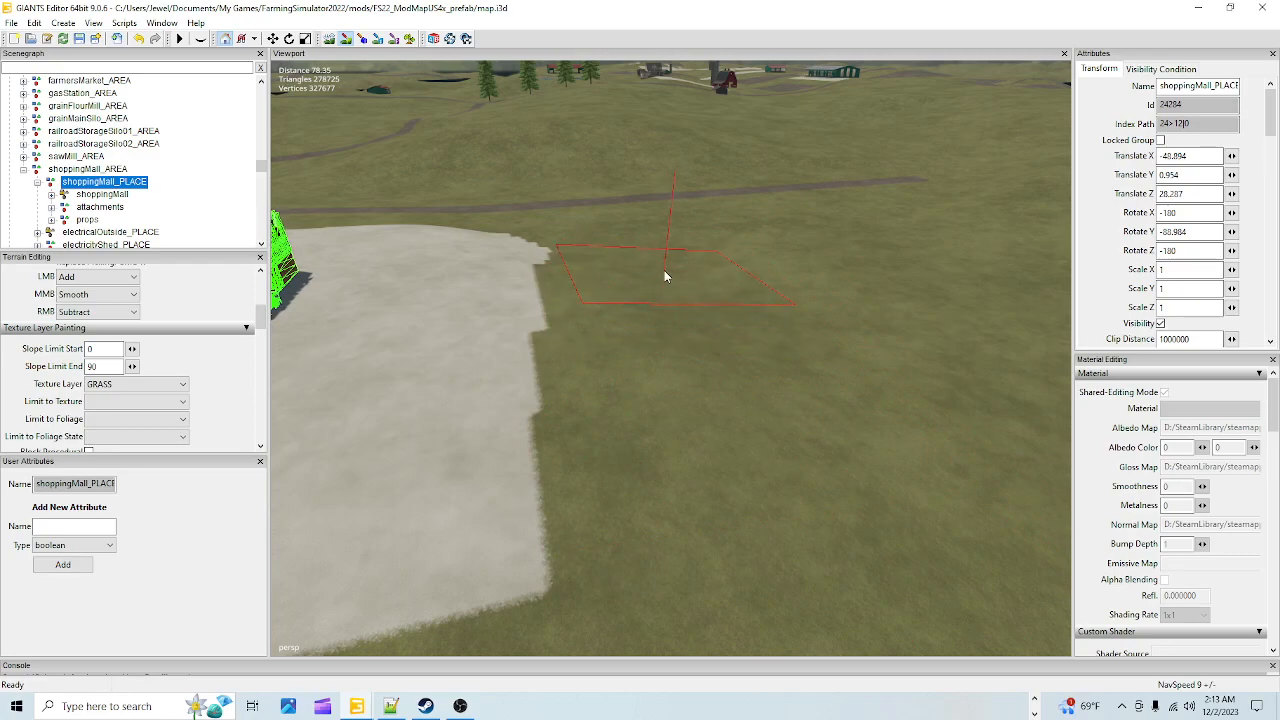
Examine the trimmed grass boundary of the concrete lot and its surface at ground level
left_click_drag(537, 246, 628, 316, "alt")
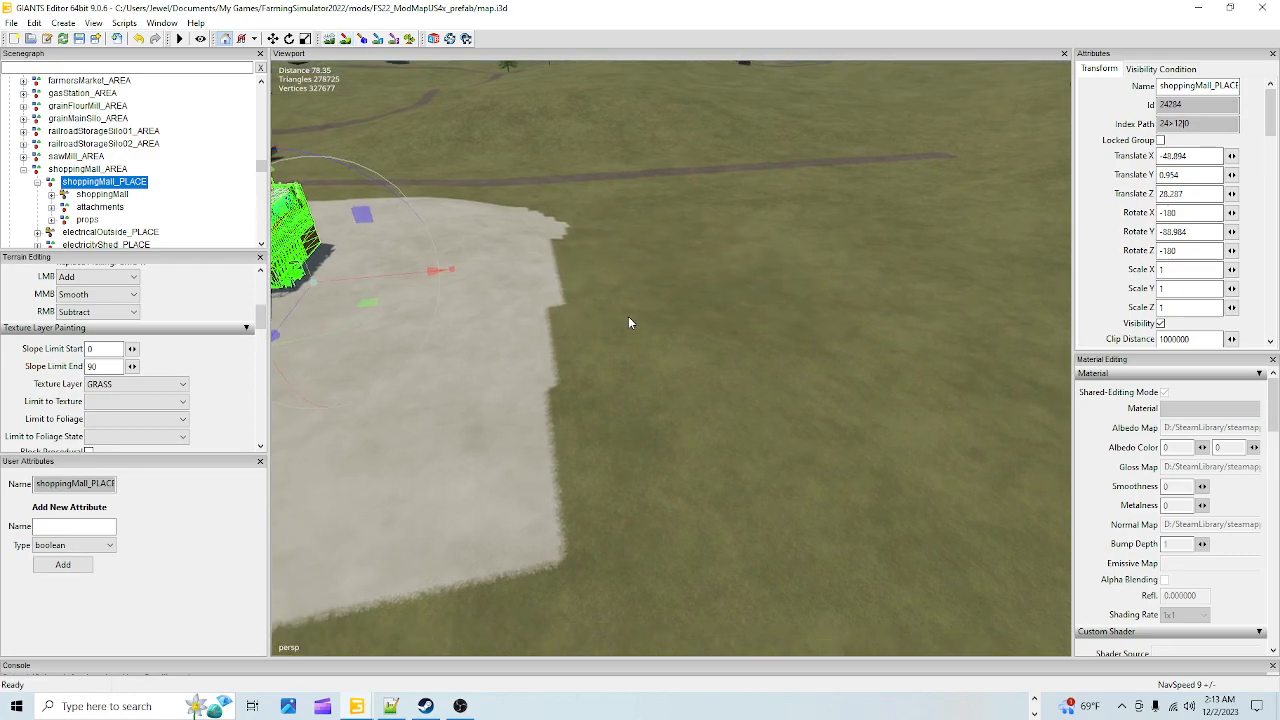
left_click_drag(597, 449, 1029, 460, "alt")
left_click_drag(743, 531, 595, 531, "alt")
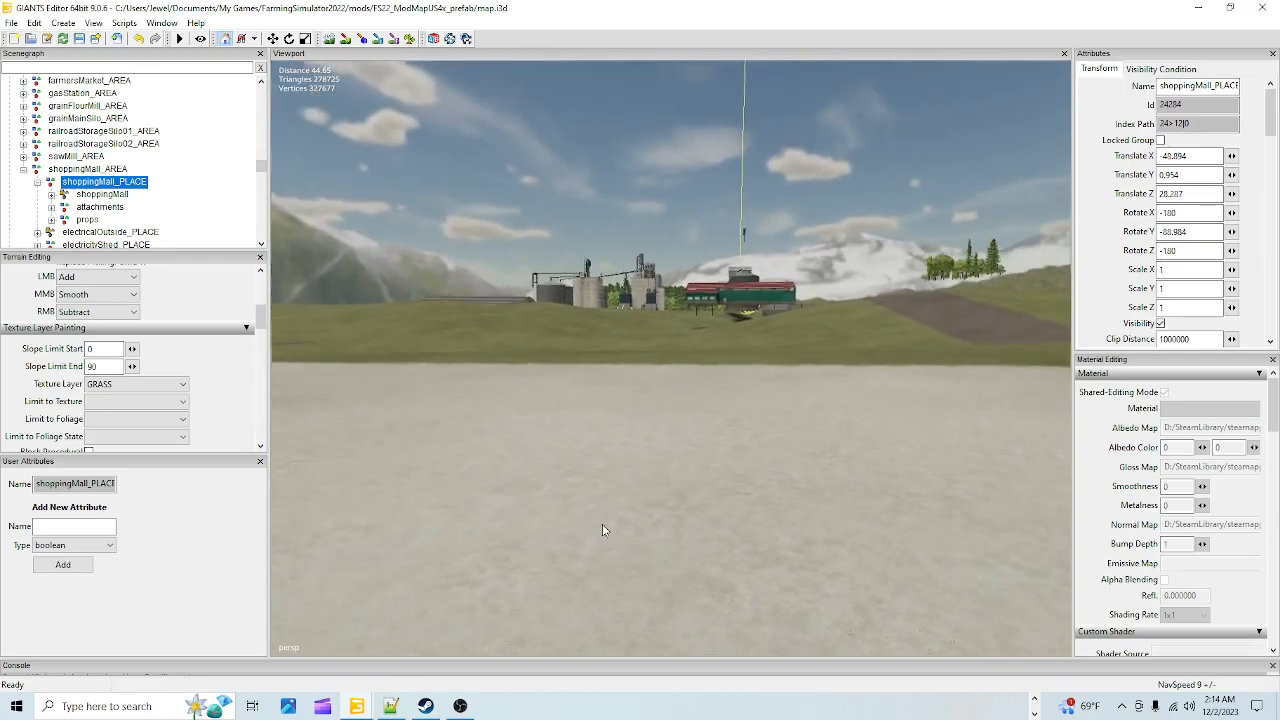
scroll(606, 504, "up", 6)
left_click_drag(626, 465, 505, 475, "alt")
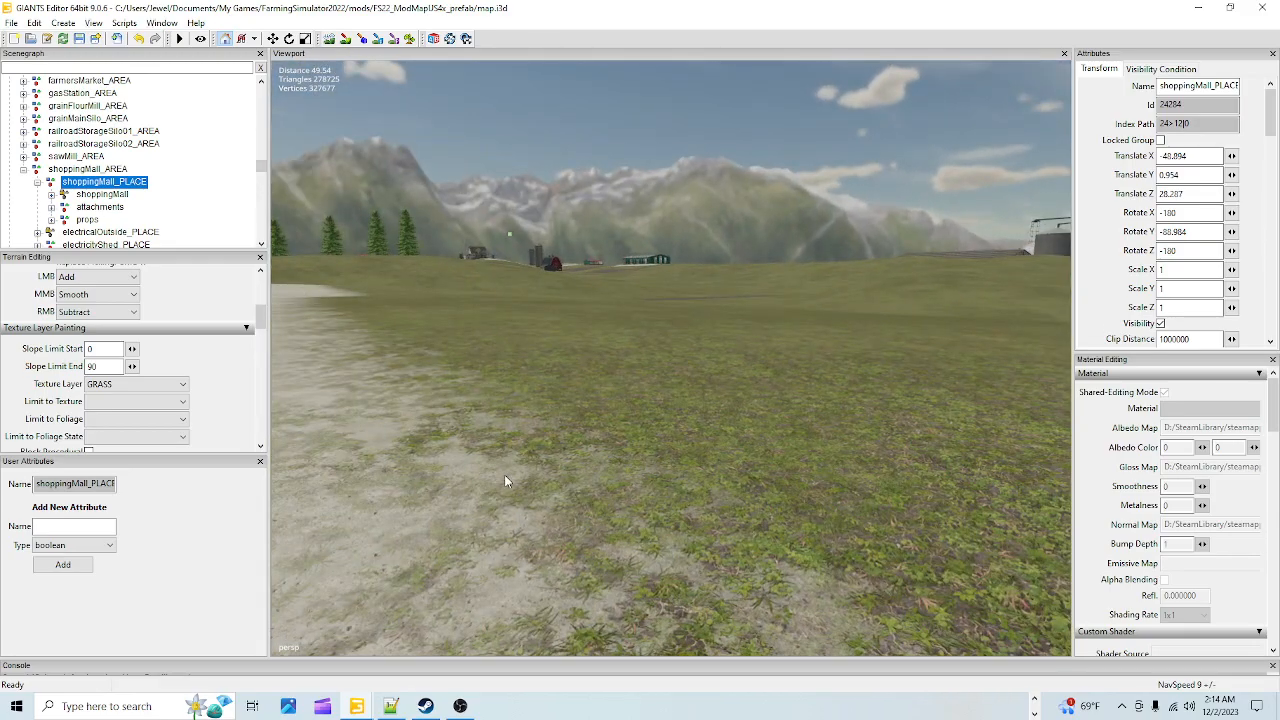
Enable terrain sculpting beside the shopping mall's concrete lot and set the primary sculpting action to Replace
scroll(660, 436, "down", 4)
left_click_drag(660, 436, 394, 466, "alt")
scroll(566, 431, "down", 5)
left_click_drag(598, 446, 660, 518, "alt")
left_click(331, 40)
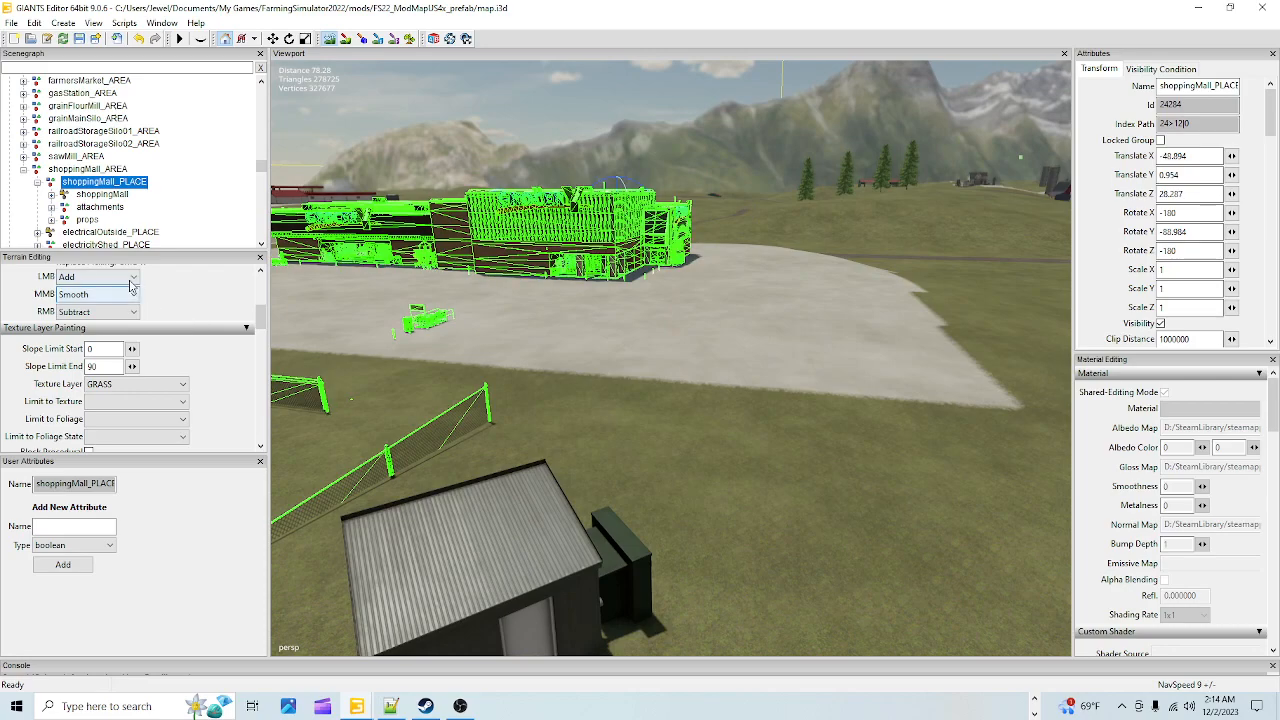
left_click(97, 277)
left_click(80, 318)
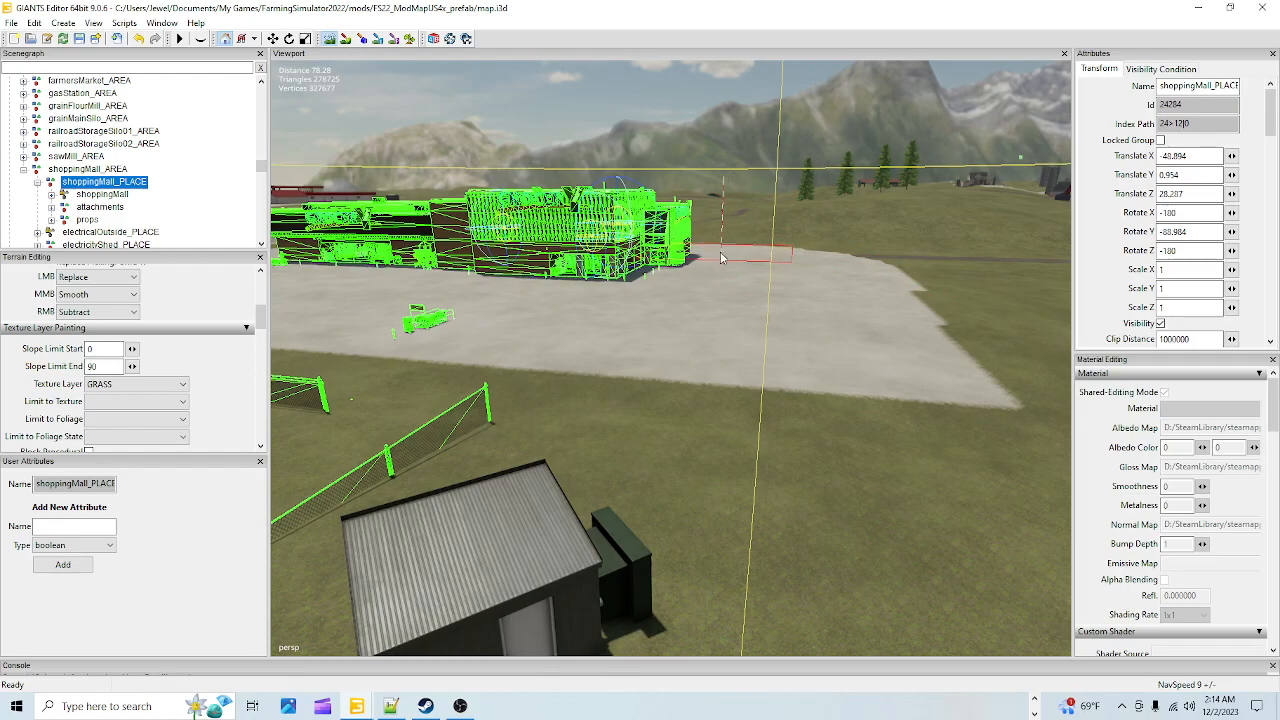
Try to level the grass beside the jagged outer corner of the concrete lot with the Replace sculpting action
left_click(326, 39)
left_click_drag(514, 314, 680, 354, "alt")
middle_click_drag(641, 414, 782, 287, "alt")
left_click_drag(782, 287, 609, 399, "alt")
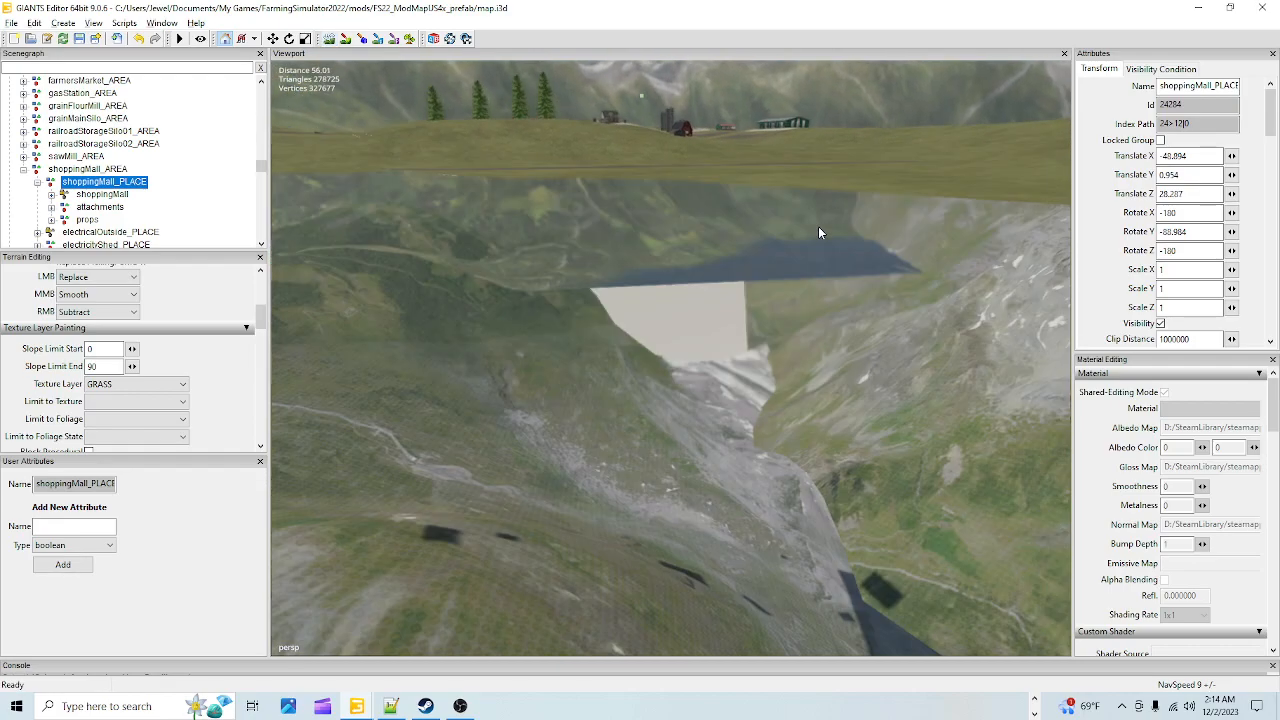
left_click_drag(396, 318, 548, 524, "alt")
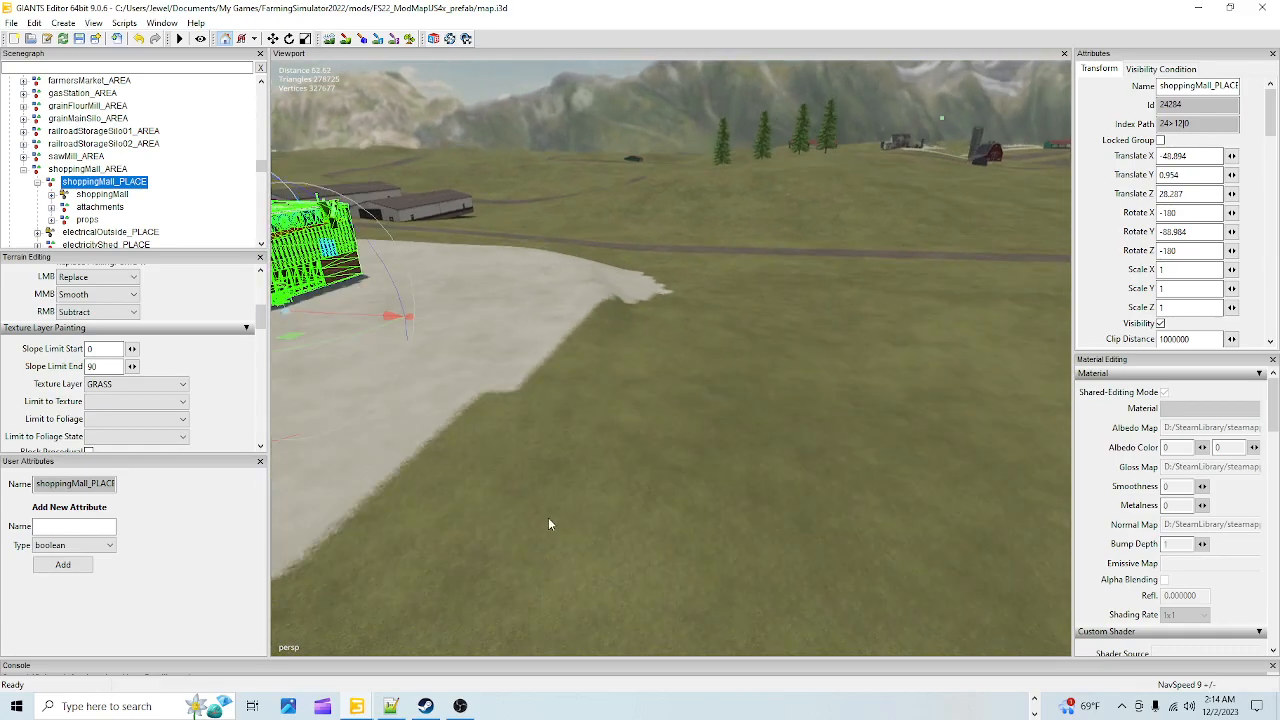
left_click(330, 39)
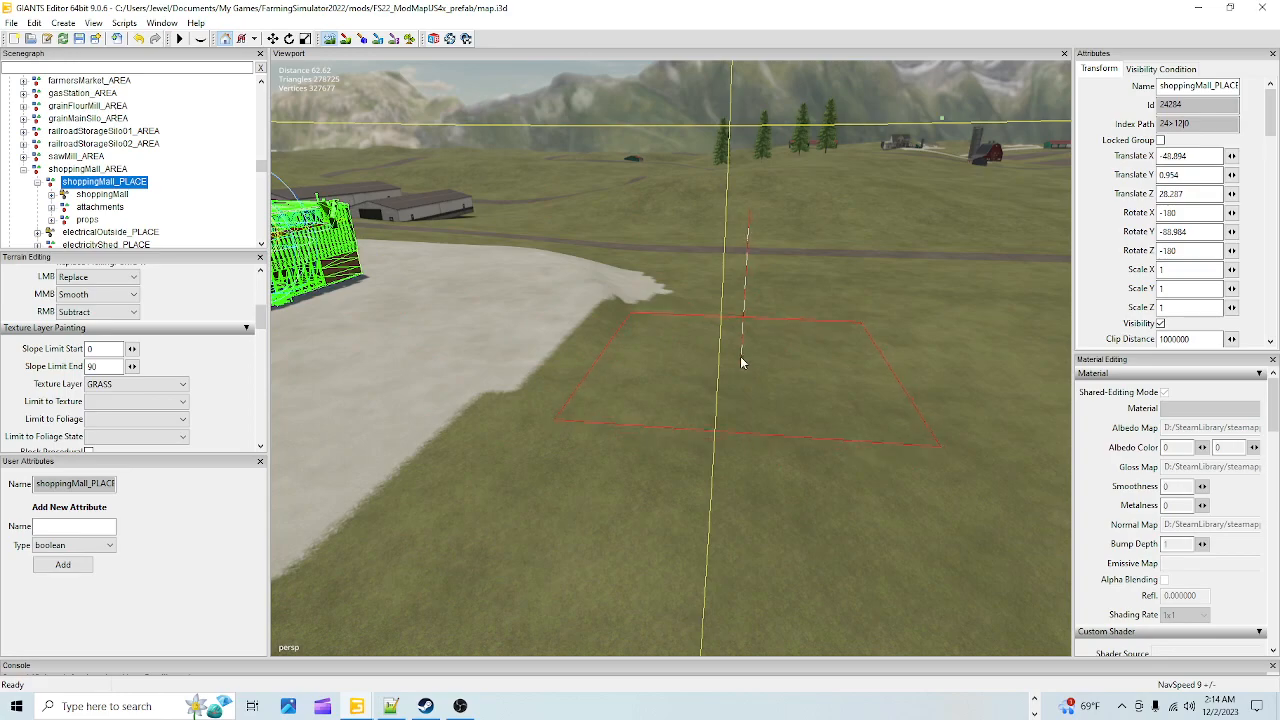
left_click(668, 343)
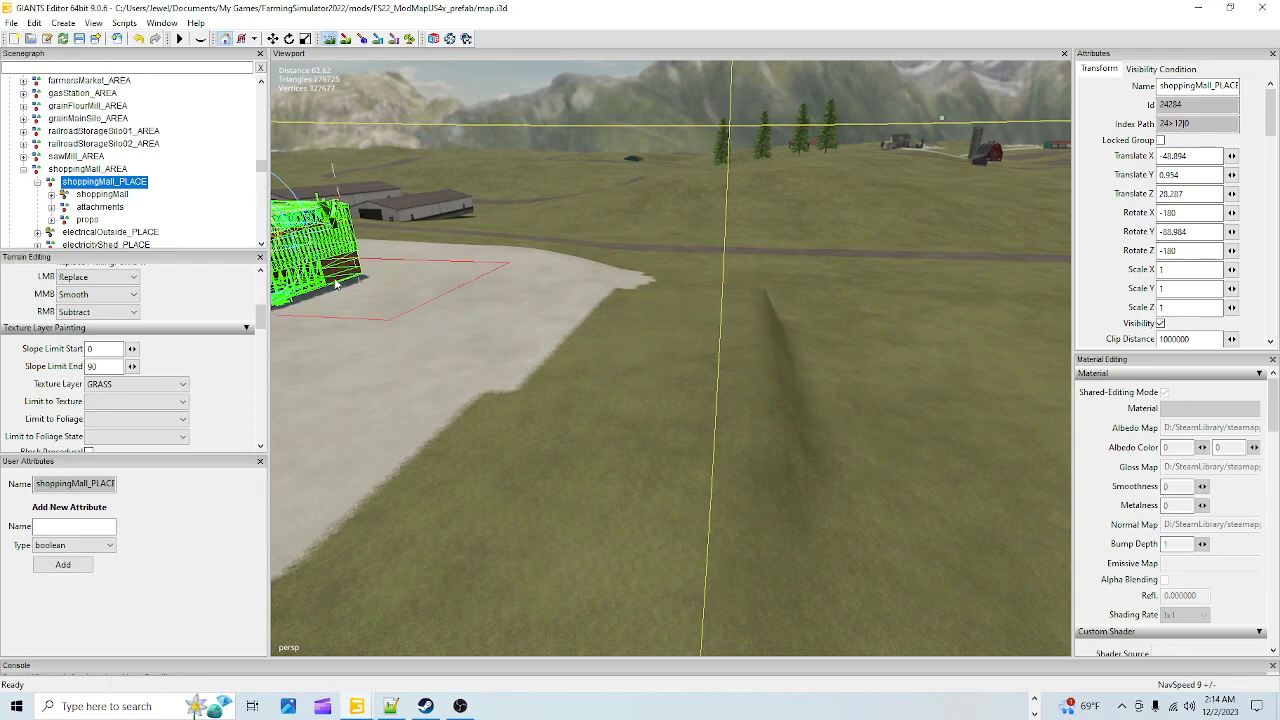
Set the primary sculpting action to Smooth and smooth the grass slope beside the lot's outer corner
left_click(98, 277)
left_click(95, 306)
mouse_move(850, 452)
left_mouse_down()
mouse_move(850, 441)
mouse_move(778, 450)
mouse_move(781, 528)
left_mouse_up()
left_click_drag(788, 371, 780, 333)
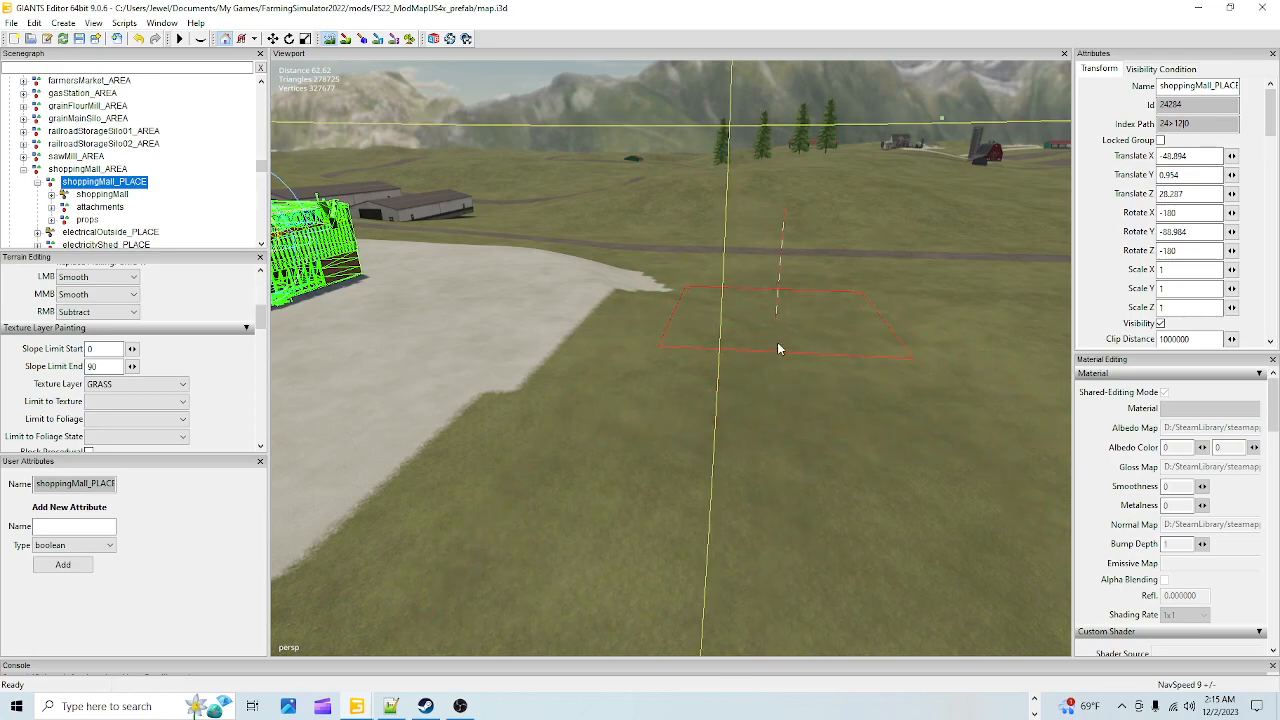
Choose DIRT as the terrain texture layer and set the primary sculpting action to Add
left_click_drag(760, 330, 858, 472, "alt")
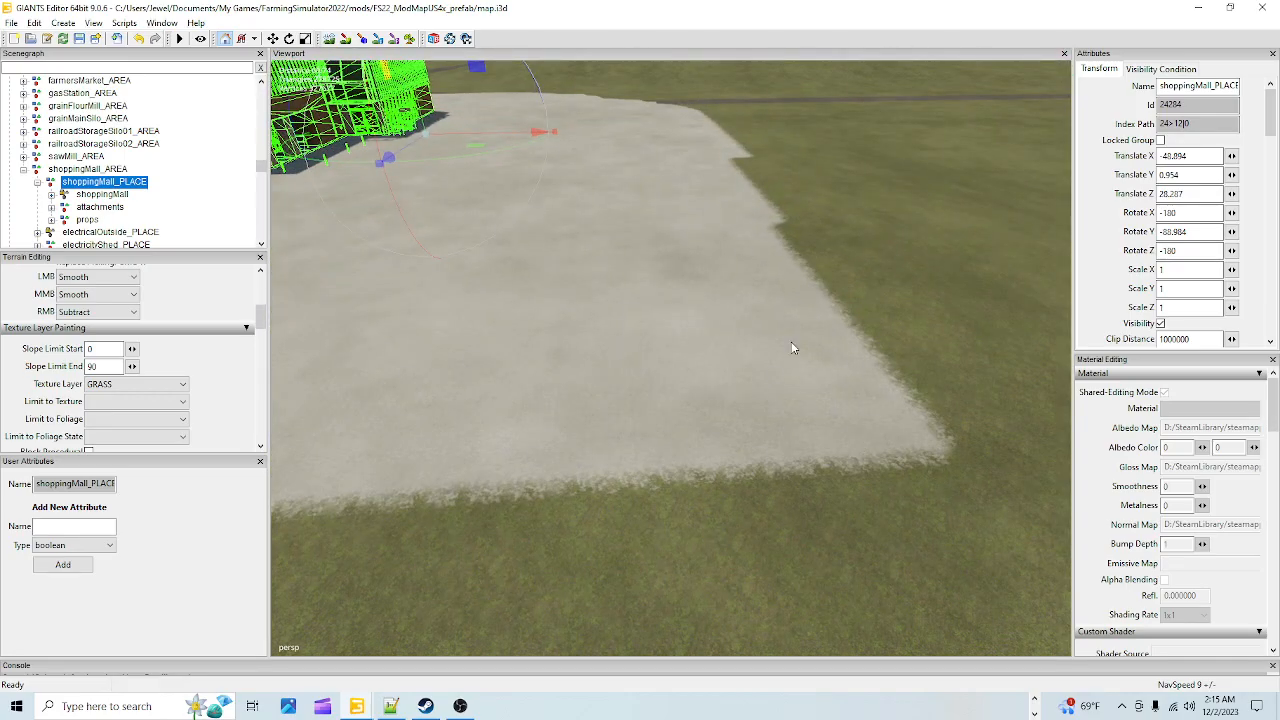
left_click_drag(737, 423, 762, 485, "alt")
scroll(744, 371, "down", 3)
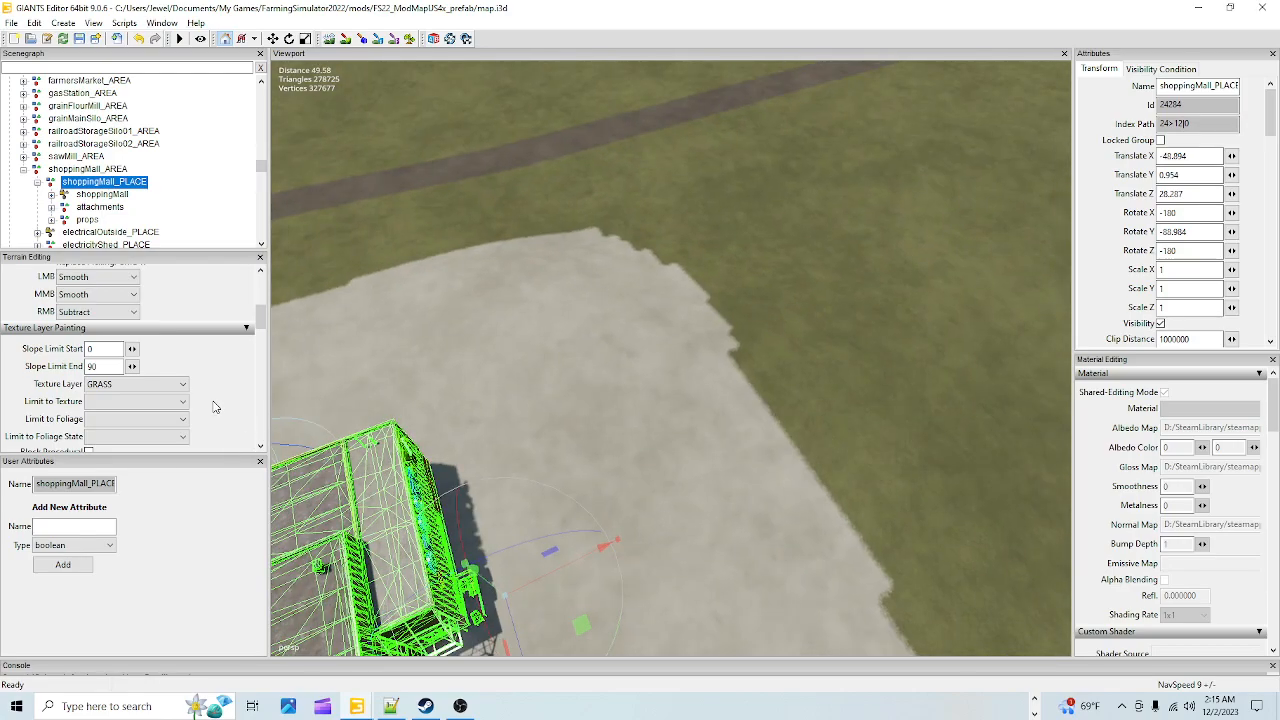
scroll(191, 389, "down", 1)
left_click(160, 342)
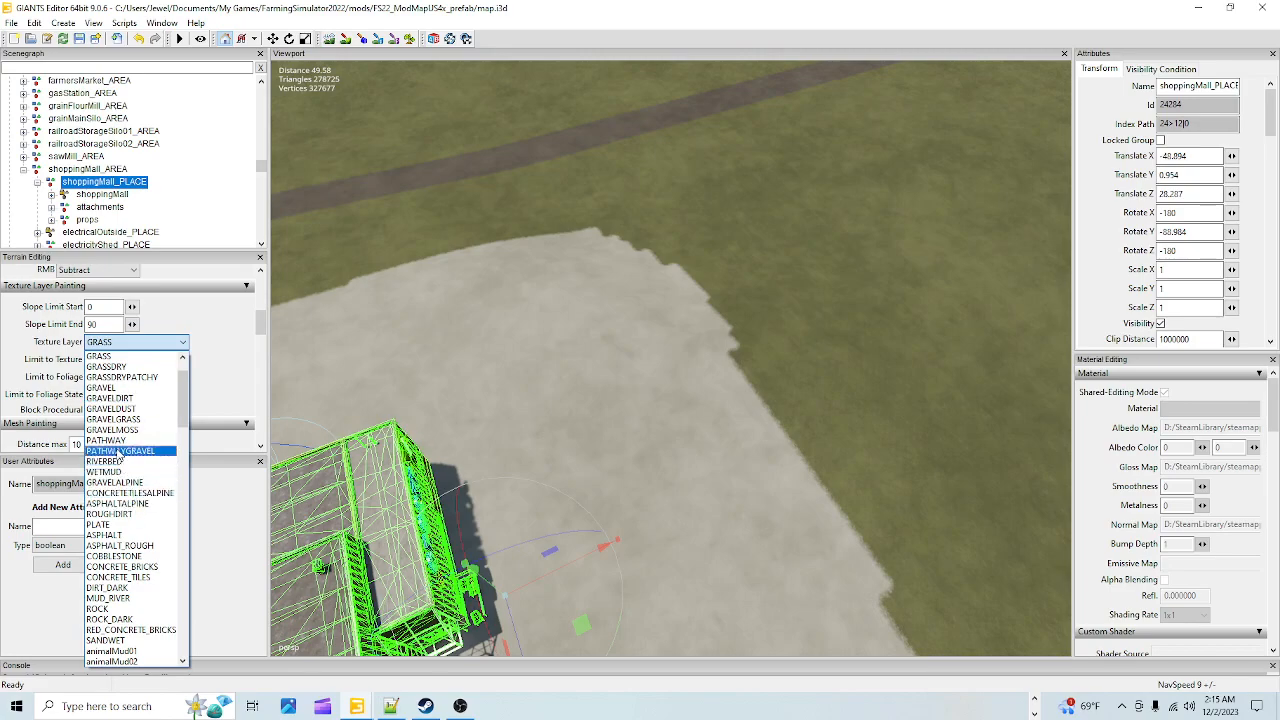
scroll(118, 453, "up", 3)
left_click(115, 369)
scroll(700, 456, "down", 5)
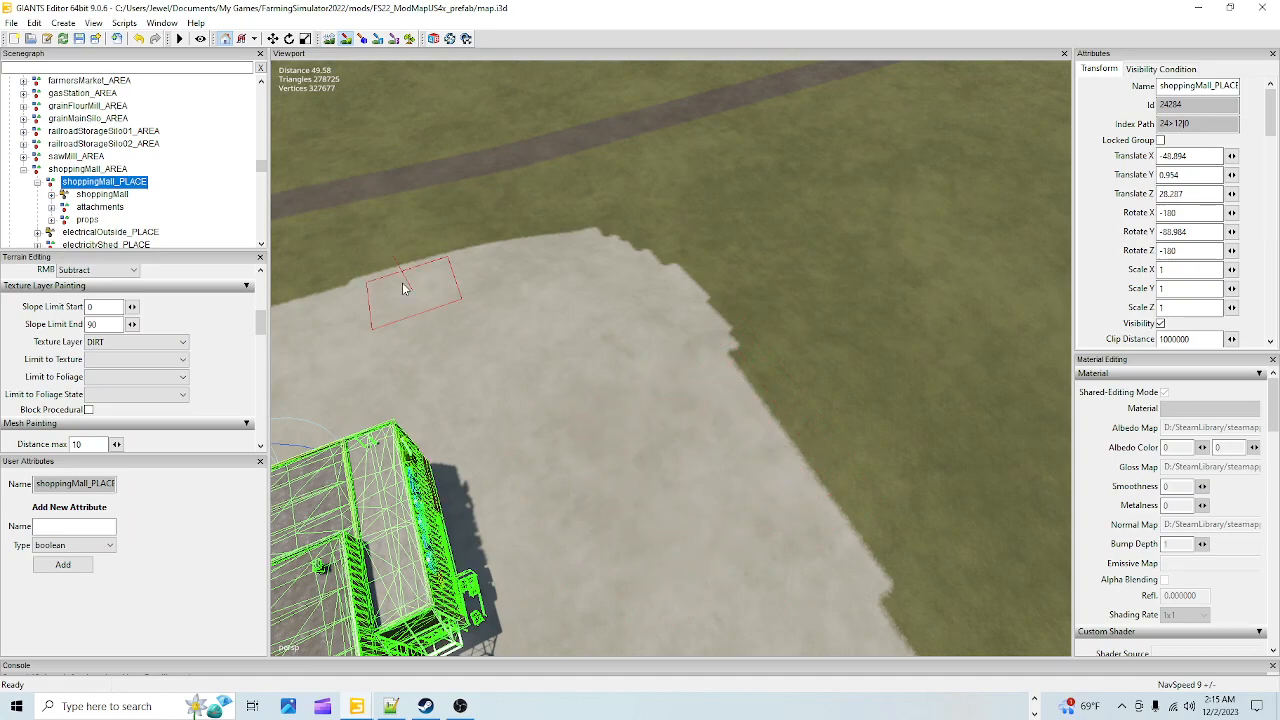
scroll(196, 310, "up", 1)
left_click(100, 277)
left_click(90, 290)
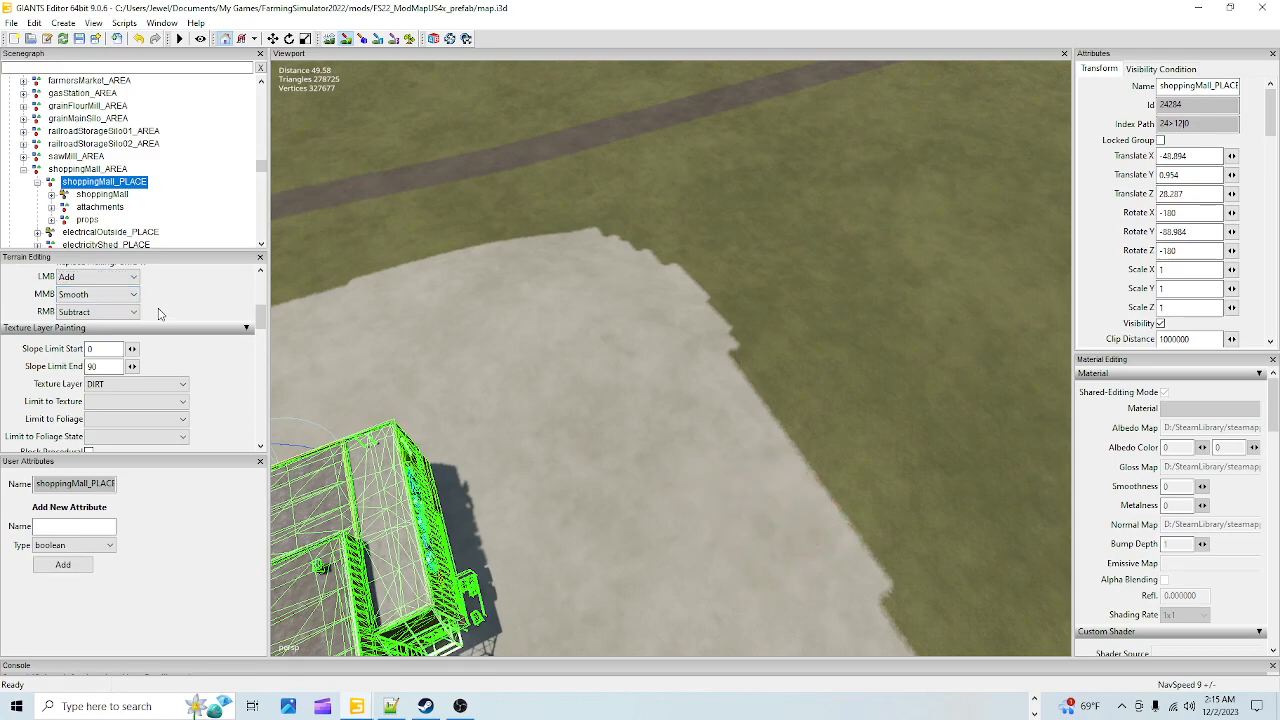
Set the brush radius to 3.7 and paint a dirt driveway from the edge of the concrete lot to the nearby road
scroll(185, 308, "up", 2)
scroll(188, 320, "up", 3)
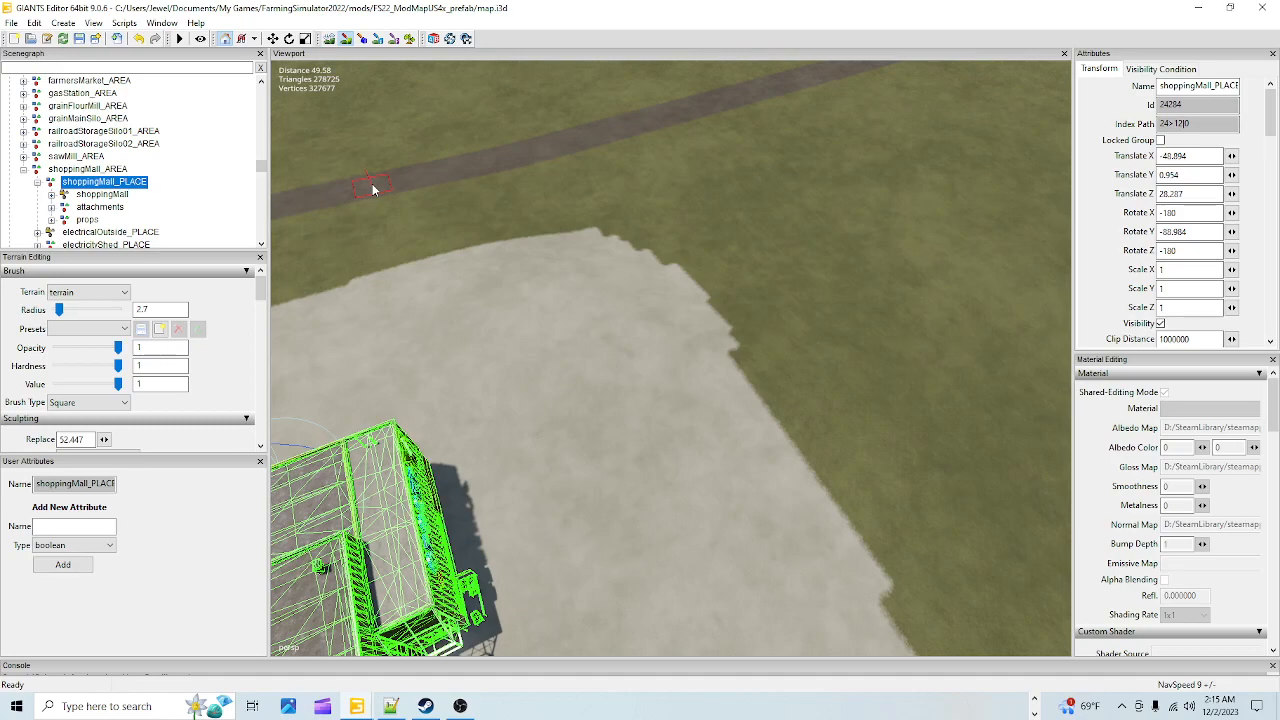
scroll(372, 188, "down", 1, "ctrl")
left_click_drag(770, 538, 723, 435)
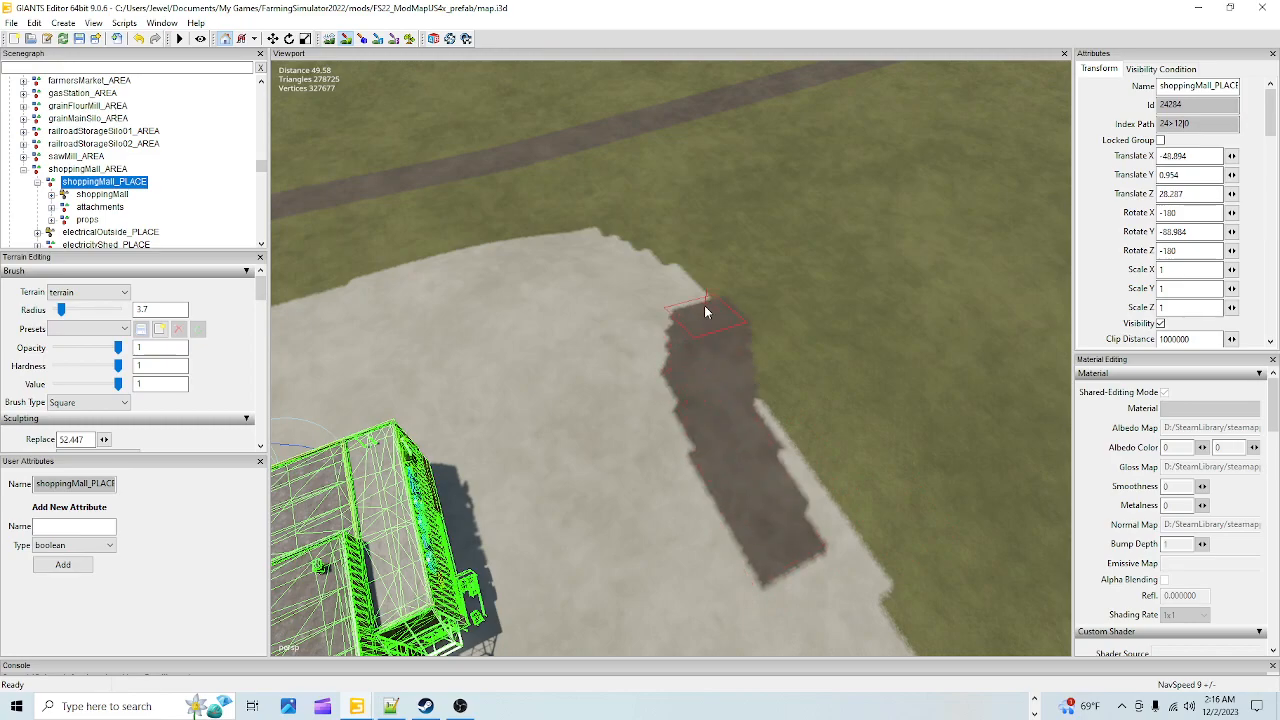
left_click_drag(697, 265, 628, 168)
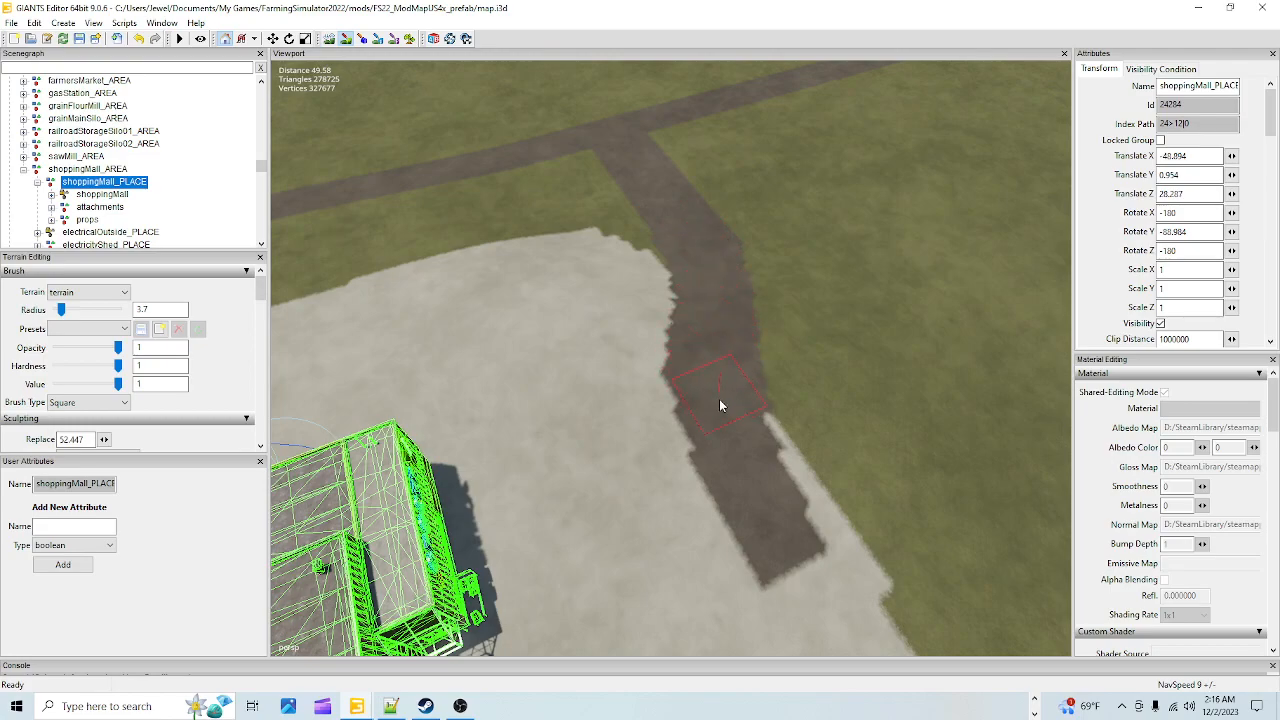
left_click_drag(739, 450, 778, 517)
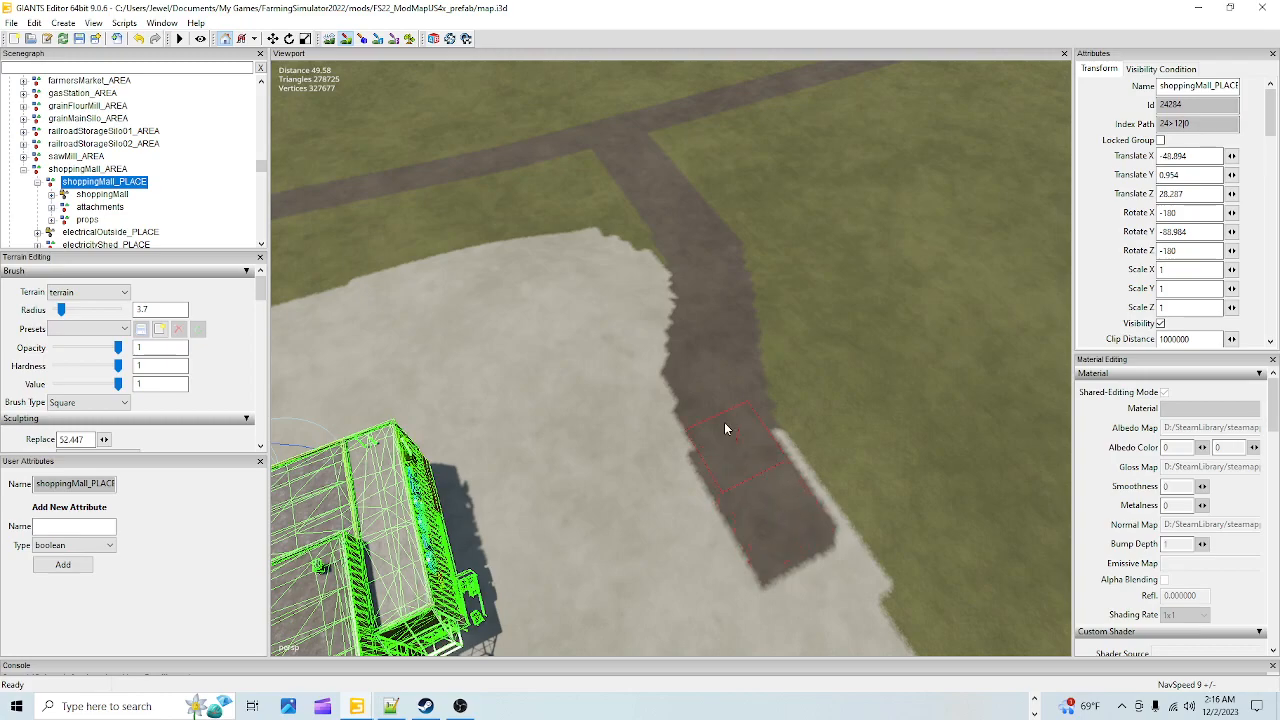
Set the primary sculpting action to Smooth and smooth the terrain along the dirt driveway between the lot and the road
left_click_drag(575, 616, 663, 294, "alt")
right_click_drag(663, 294, 813, 291, "alt")
middle_click_drag(813, 291, 811, 354, "alt")
left_click_drag(811, 360, 714, 258, "alt")
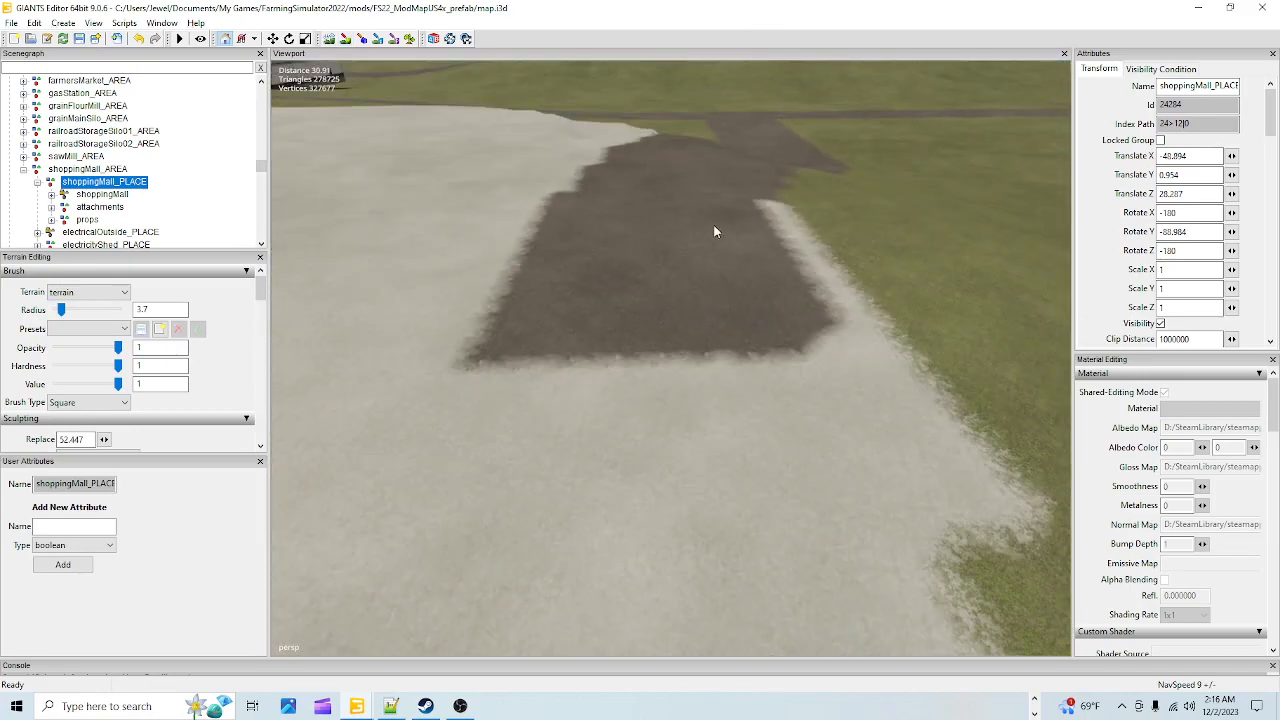
left_click_drag(726, 375, 722, 463, "alt")
left_click_drag(650, 303, 697, 260, "alt")
left_click_drag(699, 478, 380, 108, "alt")
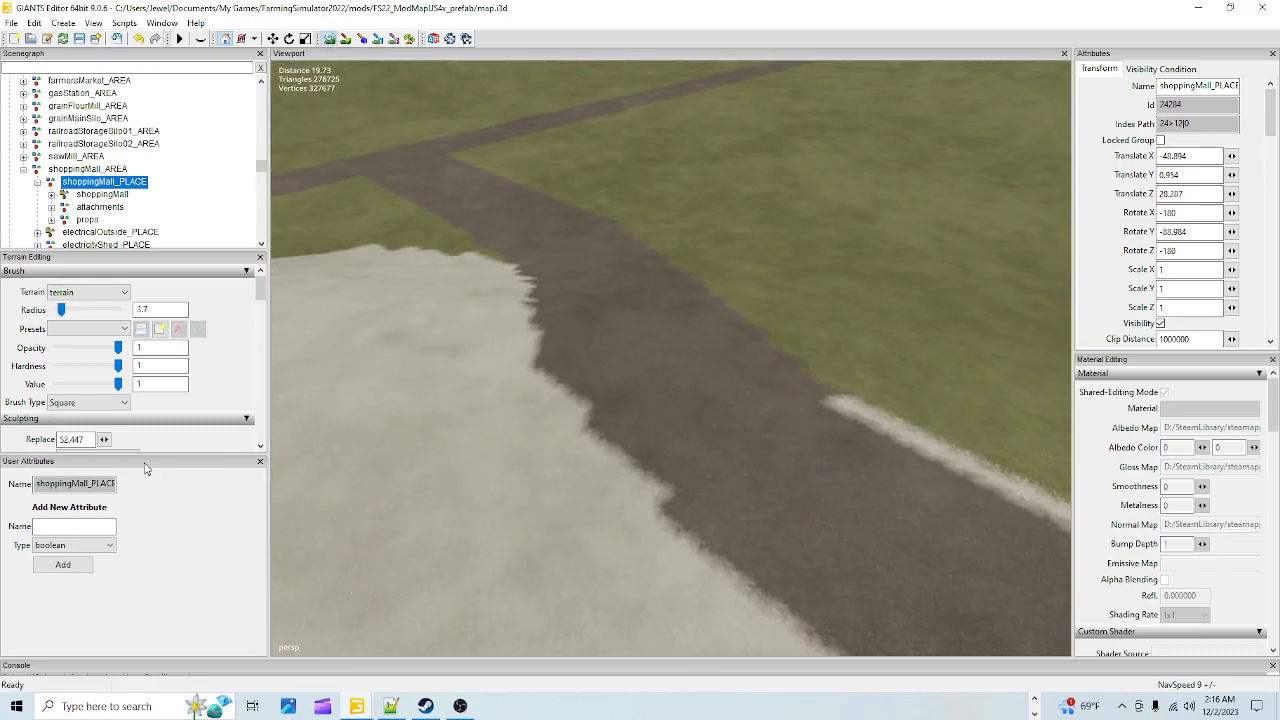
scroll(228, 409, "down", 3)
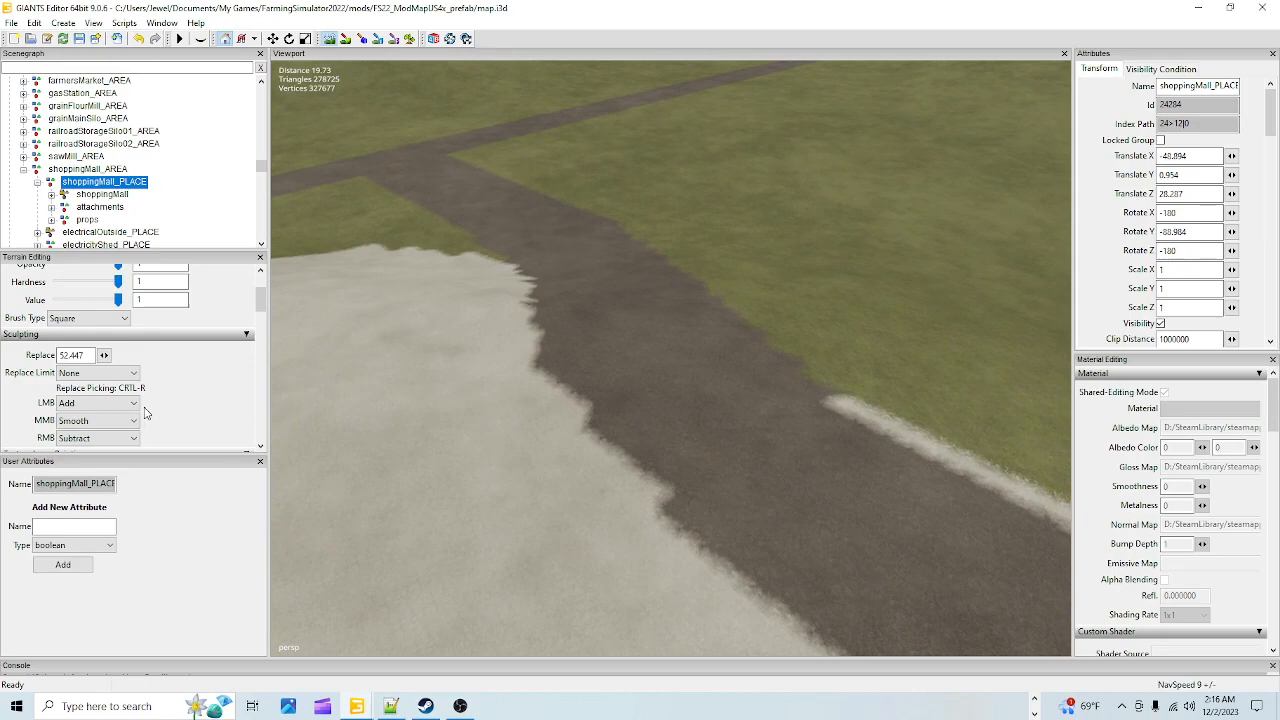
left_click(100, 402)
left_click(85, 440)
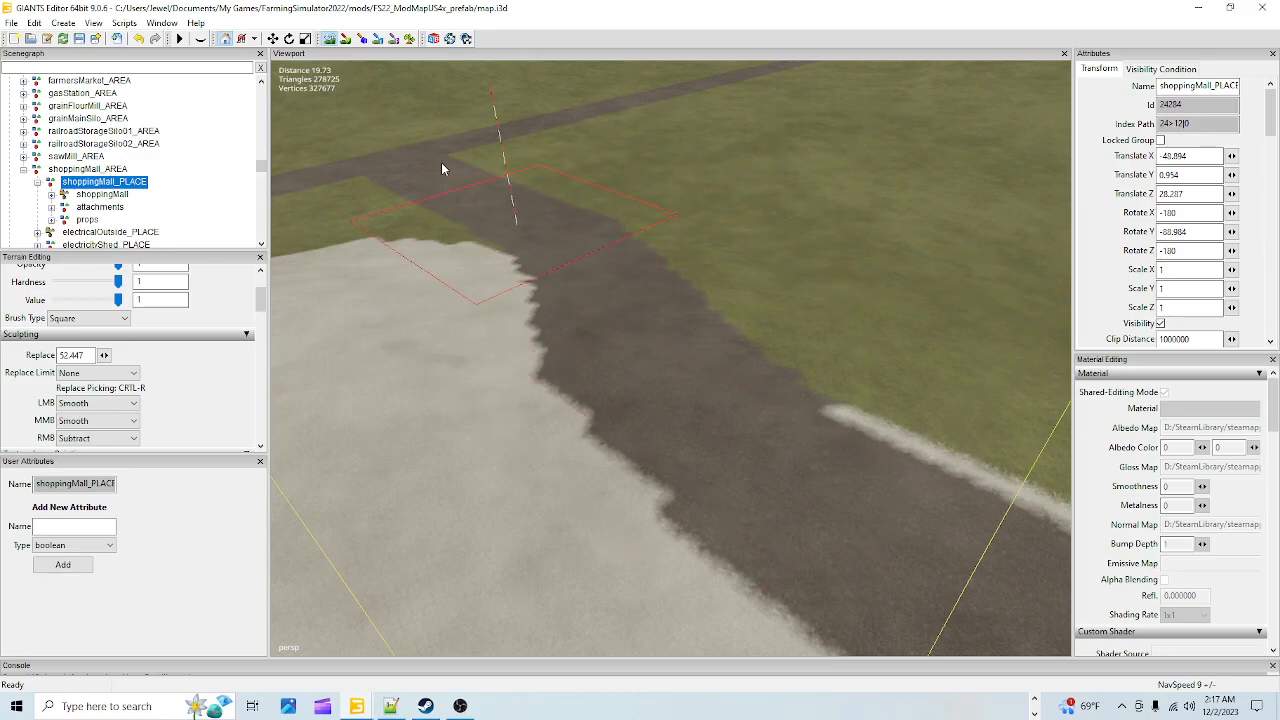
Soften the sculpting brush to opacity 0.523, hardness 0.4 and value 0.5 for smoothing the concrete beside the driveway
left_click_drag(583, 331, 847, 428, "alt")
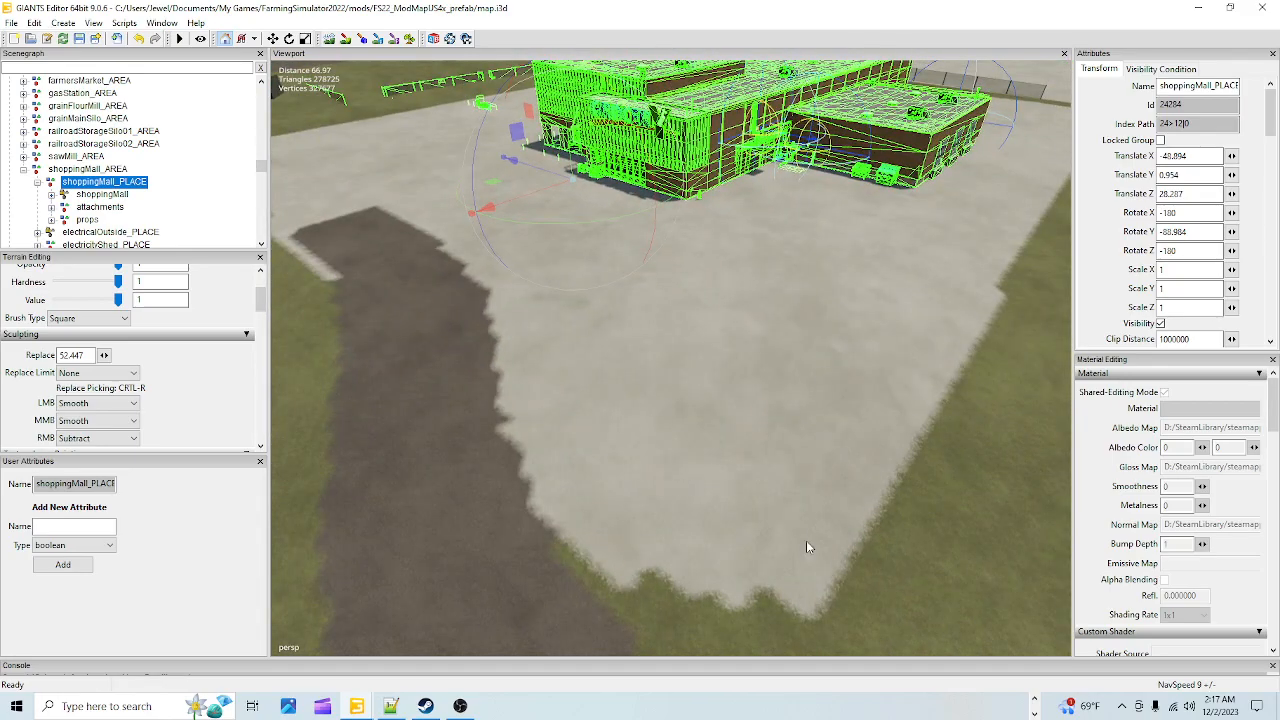
right_click_drag(677, 364, 760, 498)
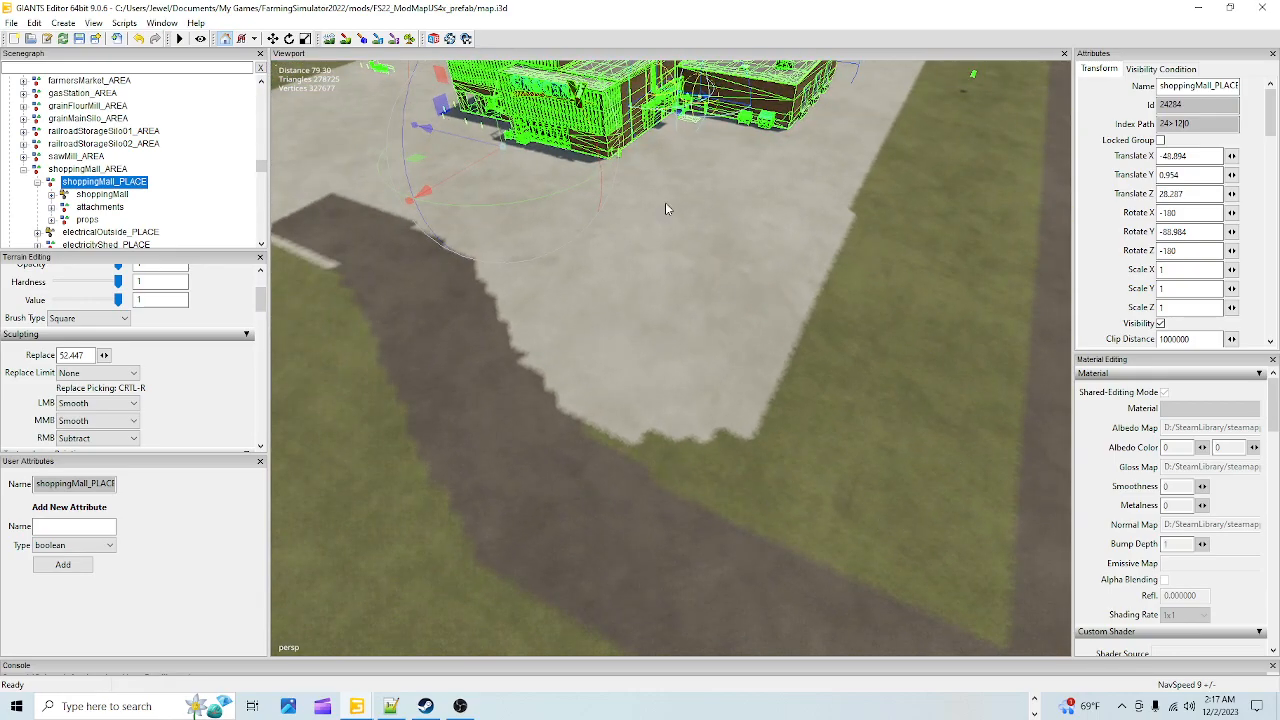
right_click_drag(567, 496, 291, 115)
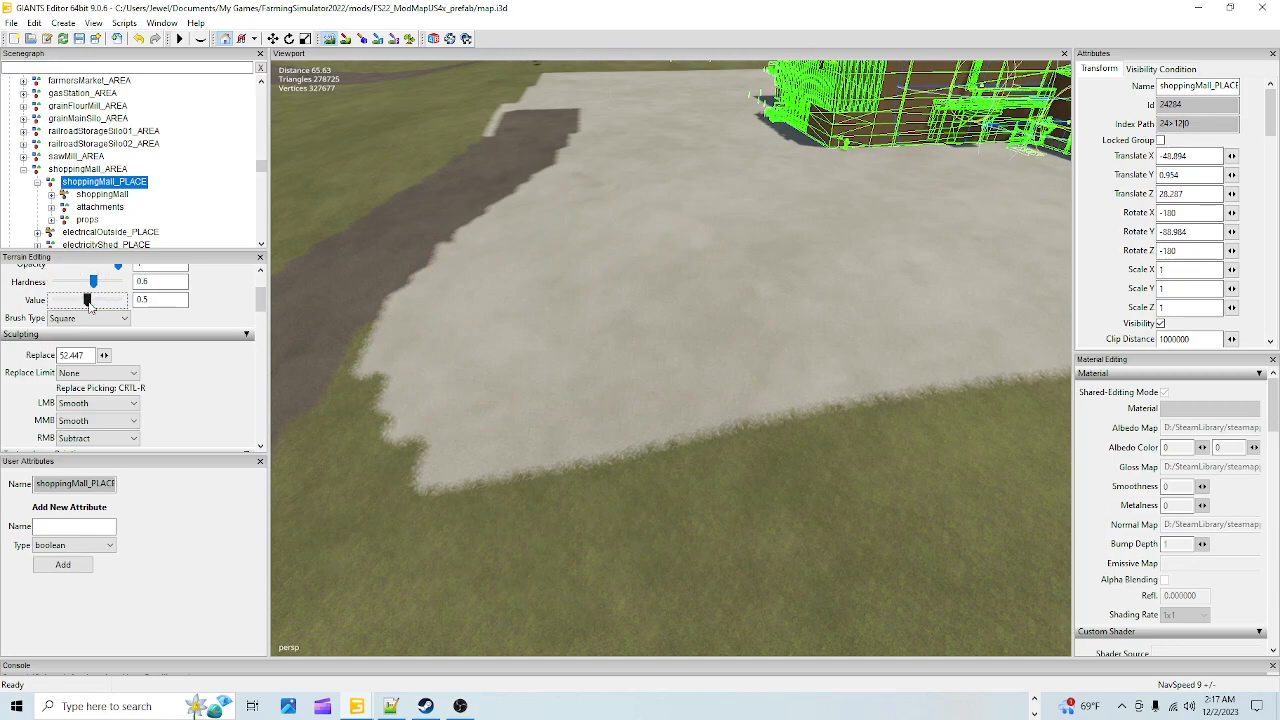
scroll(135, 368, "up", 3)
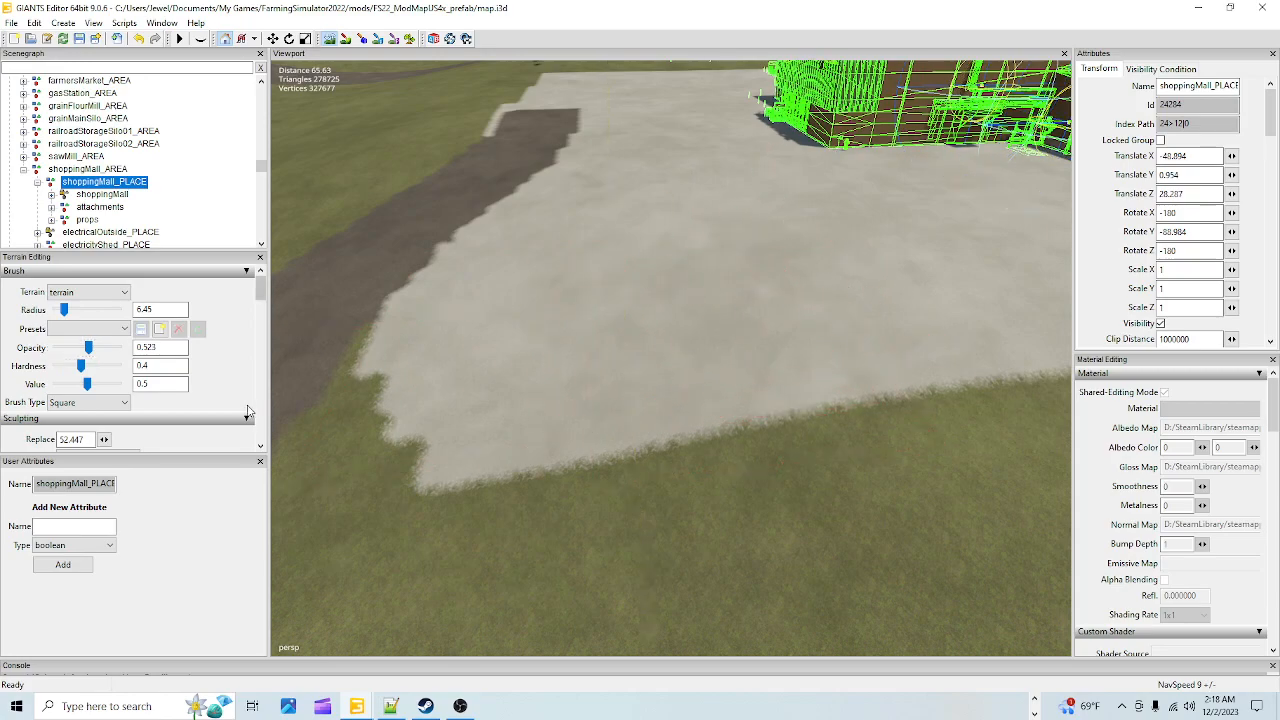
scroll(222, 394, "down", 2)
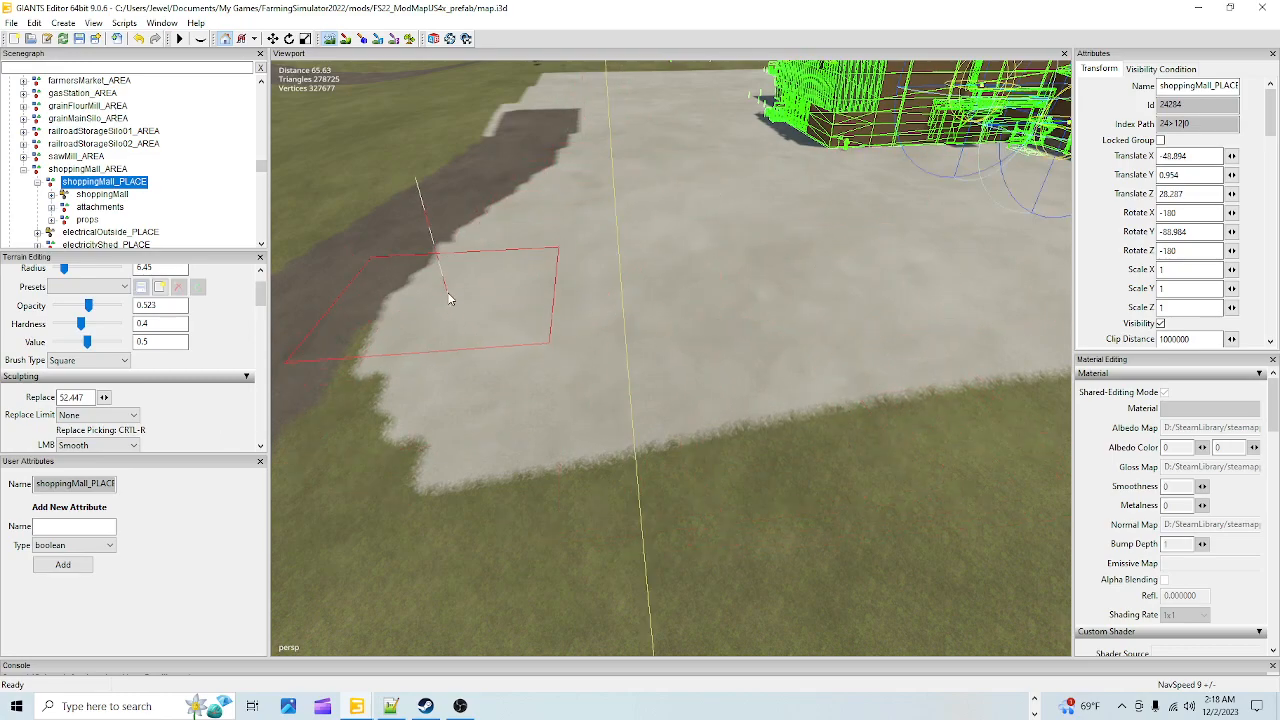
Examine the concrete lot's surface and how the mall entrance and its bollards meet the ground
right_click_drag(643, 391, 751, 486)
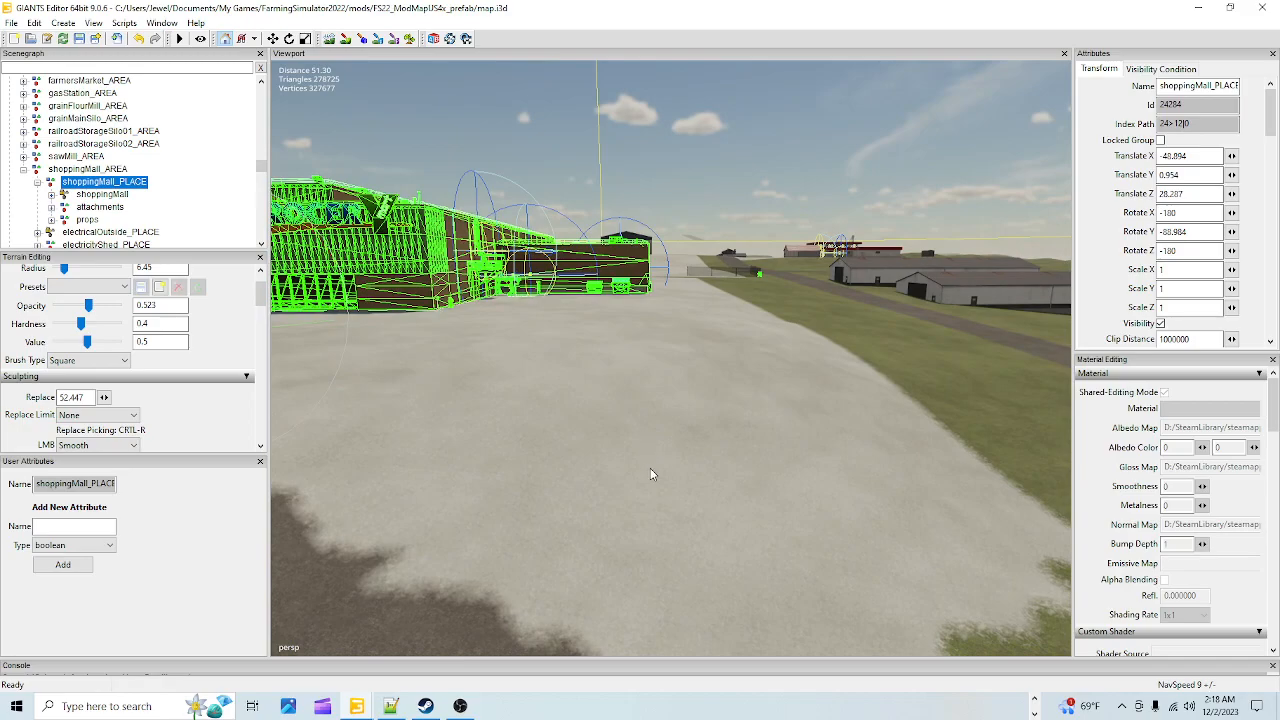
right_click_drag(689, 494, 601, 331)
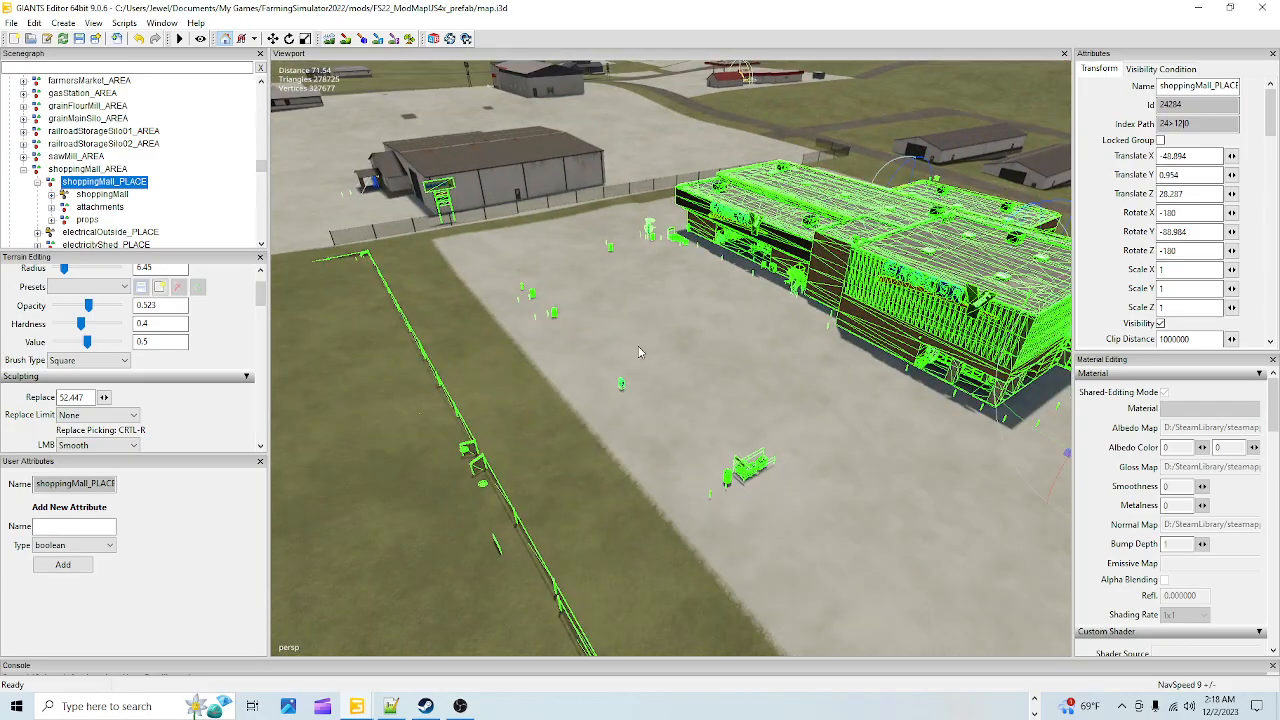
right_click_drag(572, 398, 1041, 162)
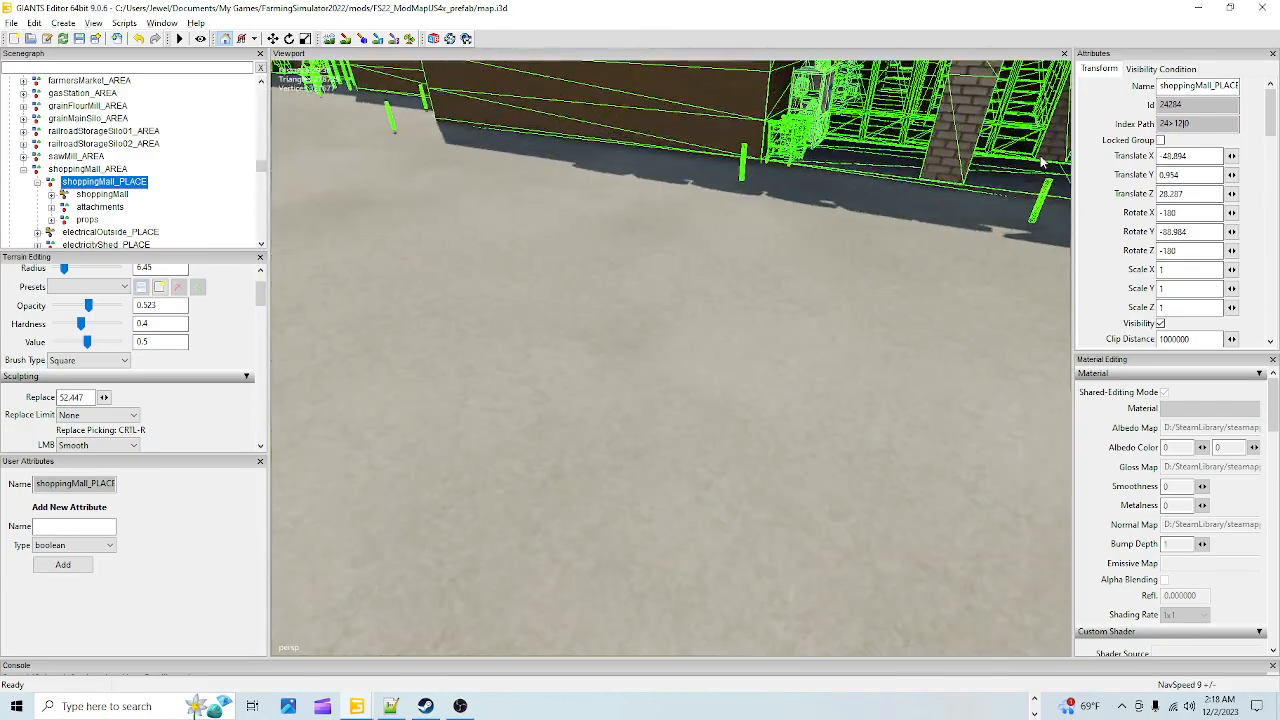
right_click_drag(742, 333, 612, 349)
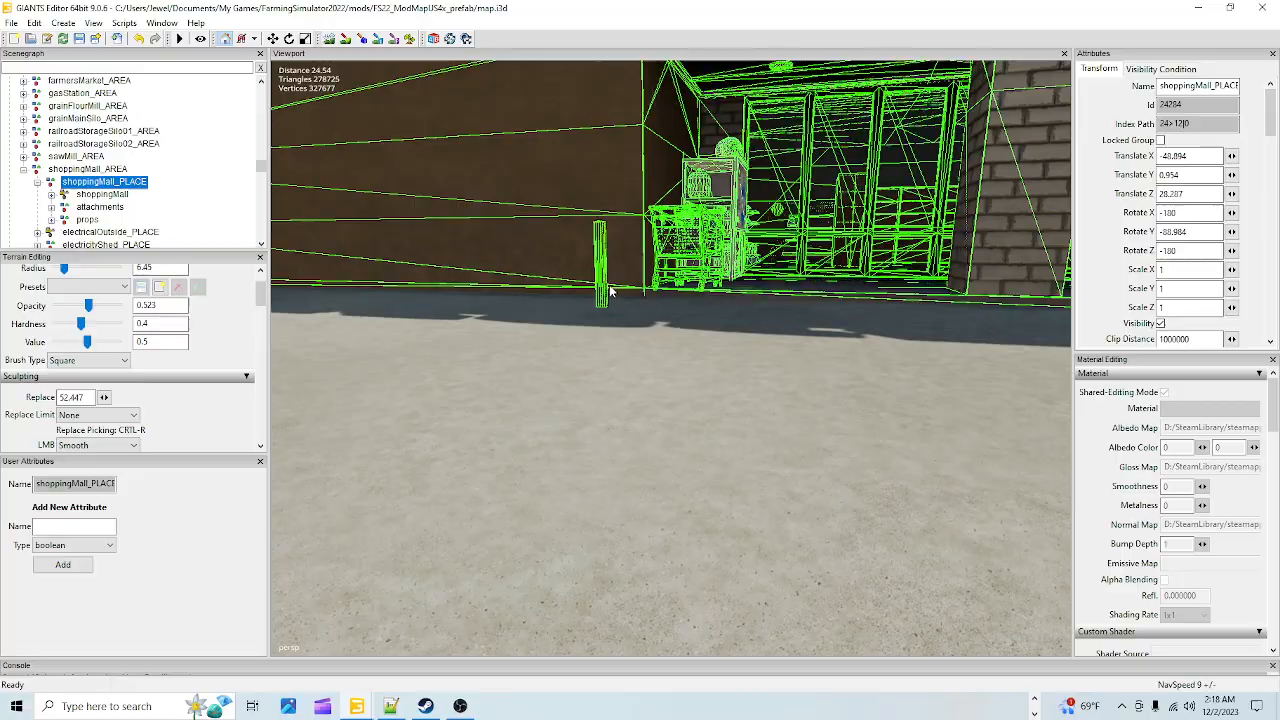
mouse_move(751, 375)
right_mouse_down()
mouse_move(865, 382)
mouse_move(784, 373)
mouse_move(825, 341)
mouse_move(846, 389)
mouse_move(842, 377)
right_mouse_up()
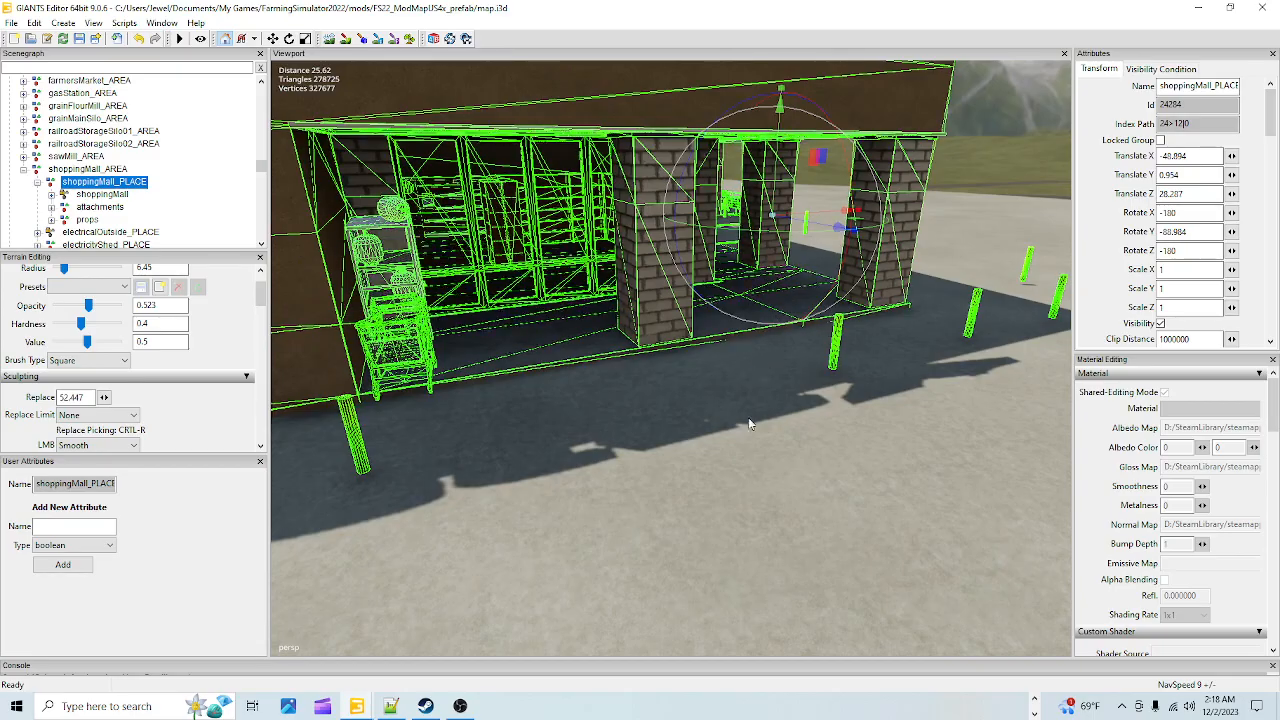
Deselect the shopping mall and examine its storefront, props and surrounding lot from a distance and up close
right_click_drag(768, 362, 836, 157)
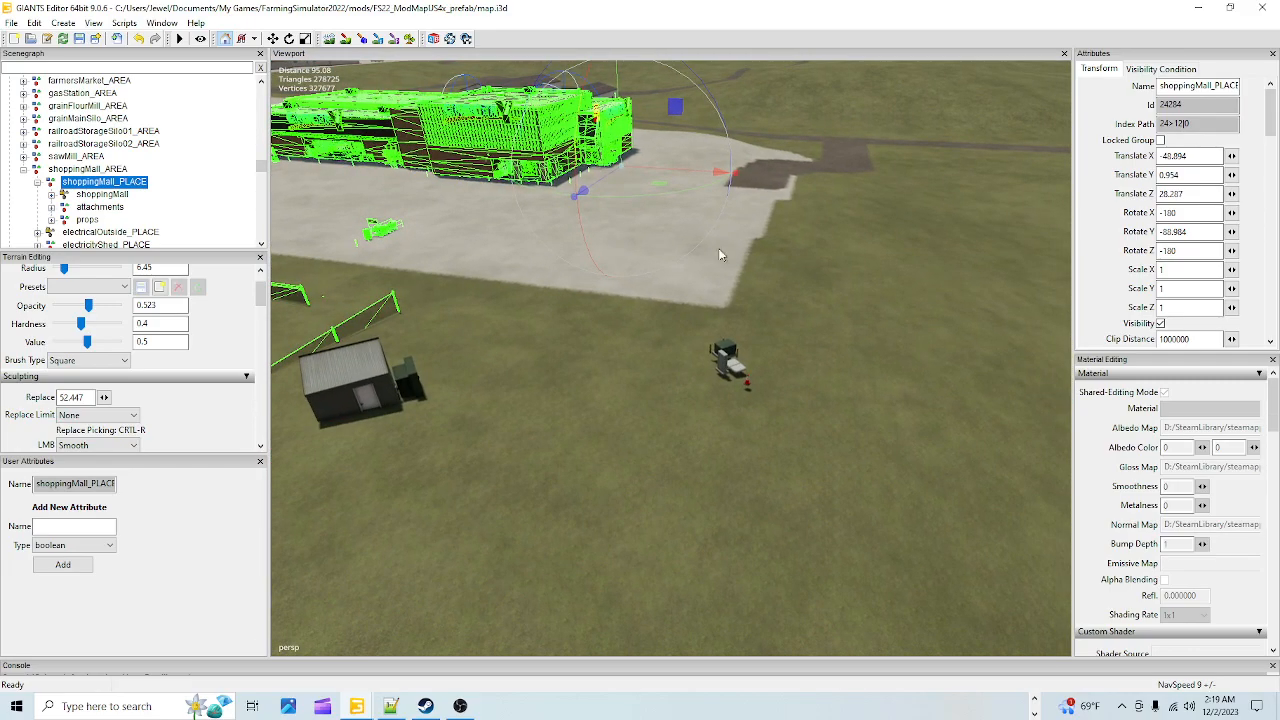
right_click_drag(537, 617, 685, 477)
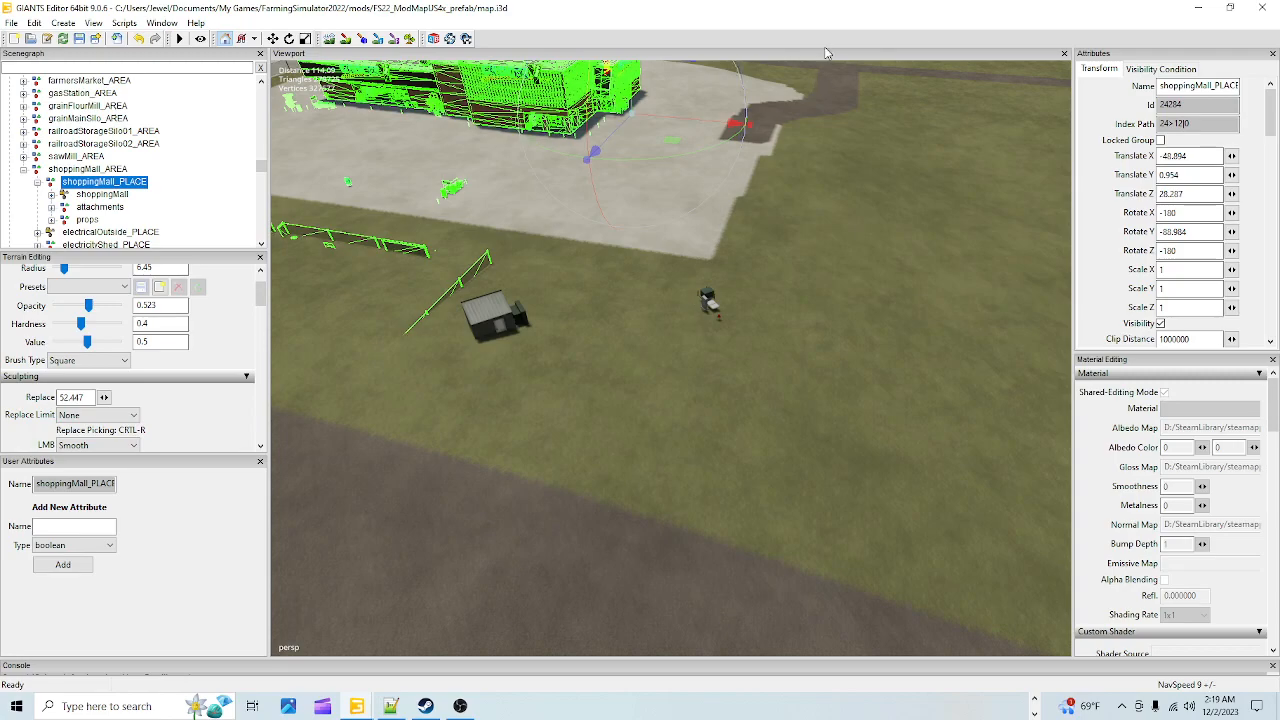
right_click_drag(714, 459, 675, 449)
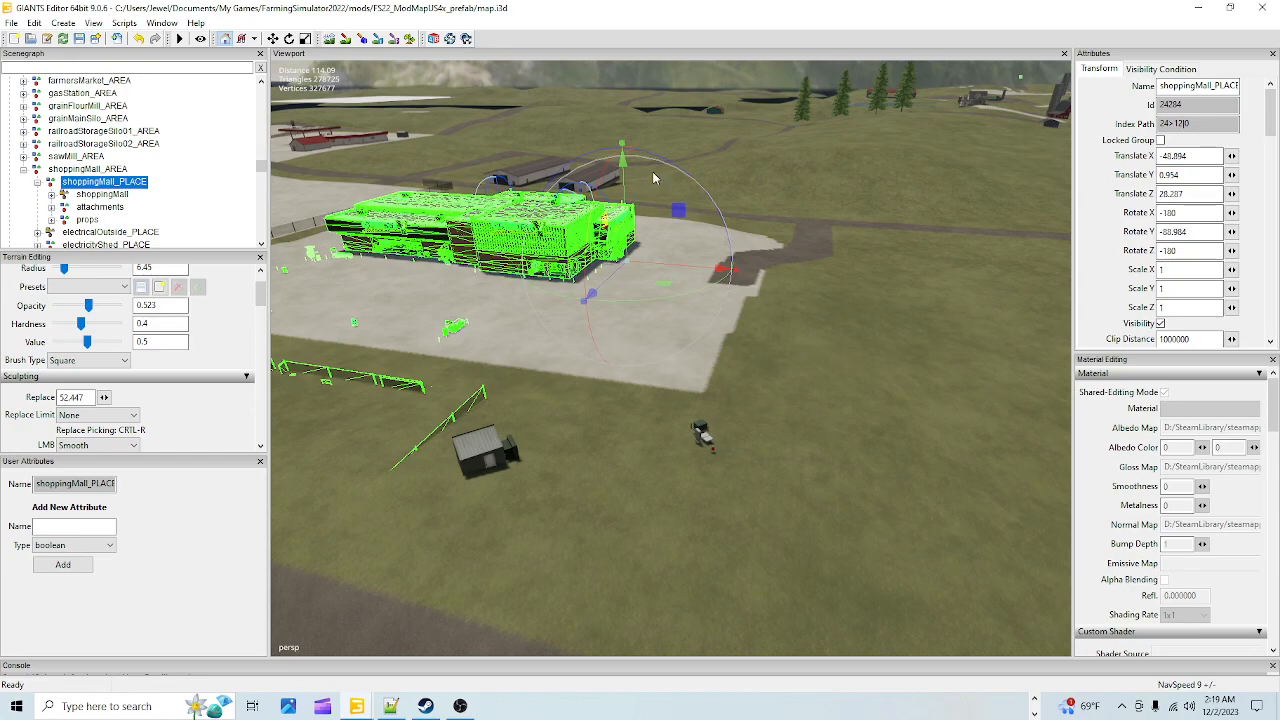
right_click_drag(824, 501, 757, 477)
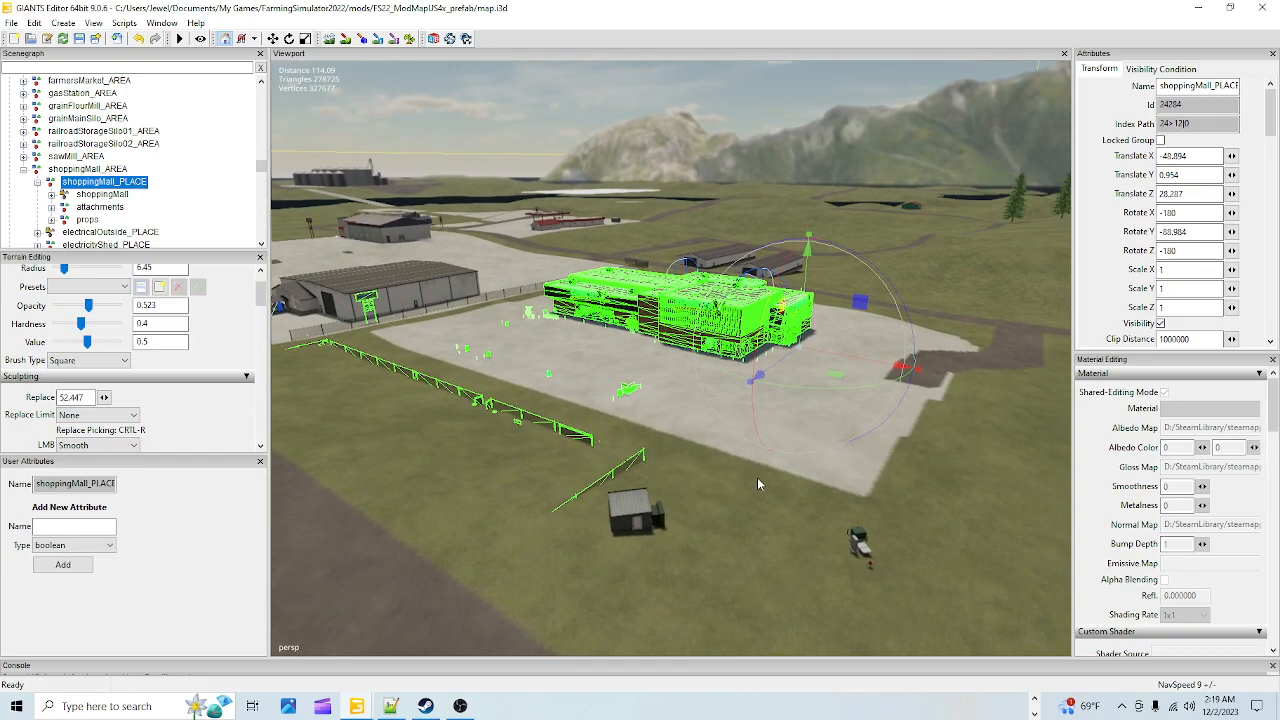
left_click(703, 125)
right_click_drag(637, 458, 668, 408)
scroll(852, 210, "up", 6)
scroll(693, 389, "down", 5)
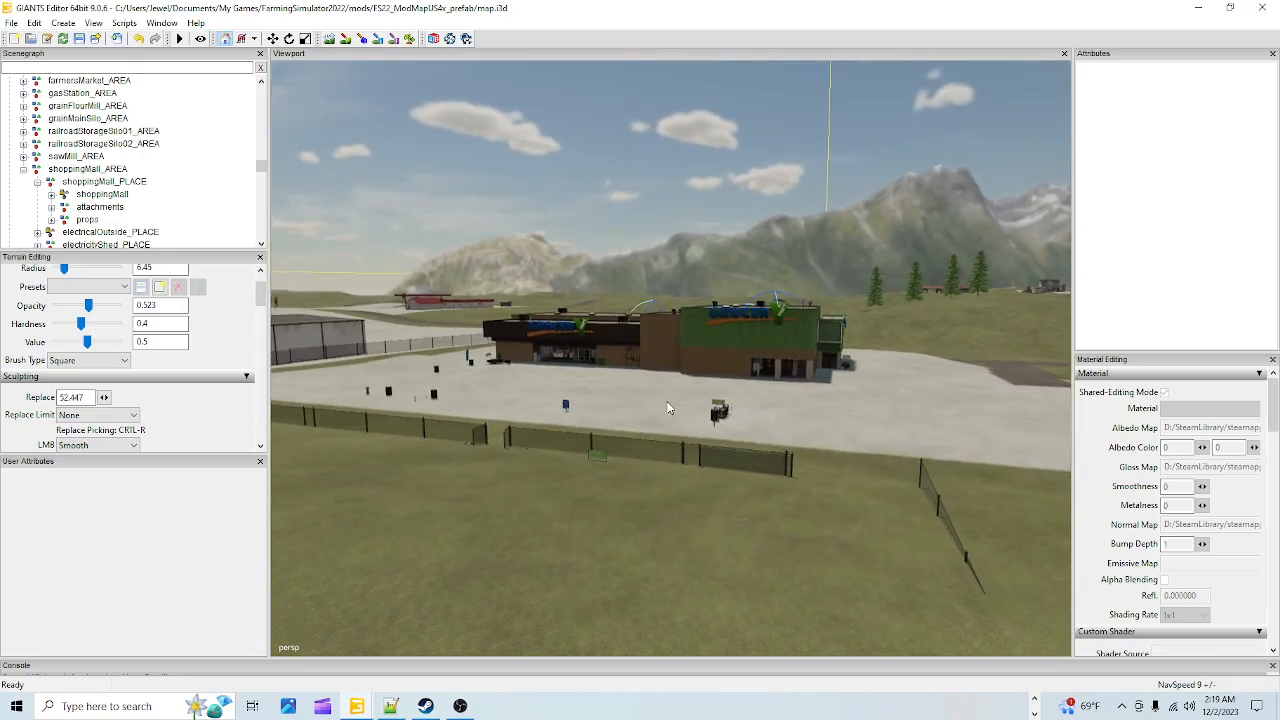
scroll(645, 424, "up", 6)
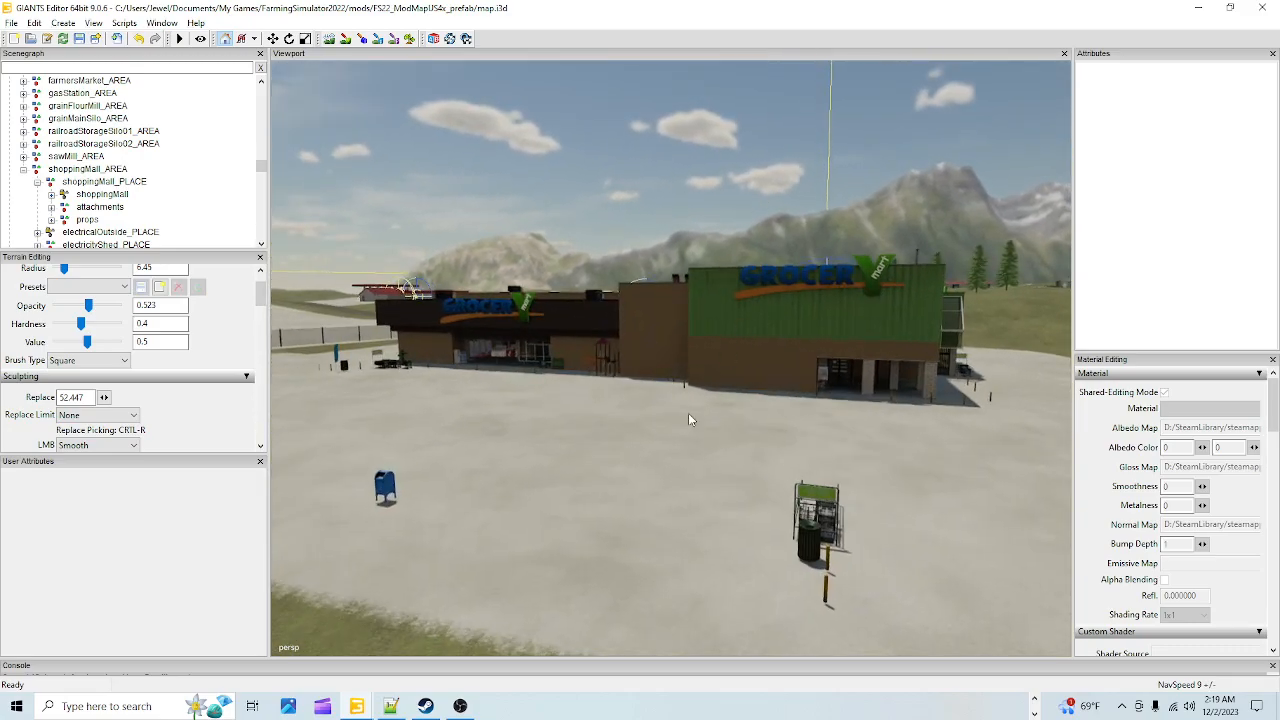